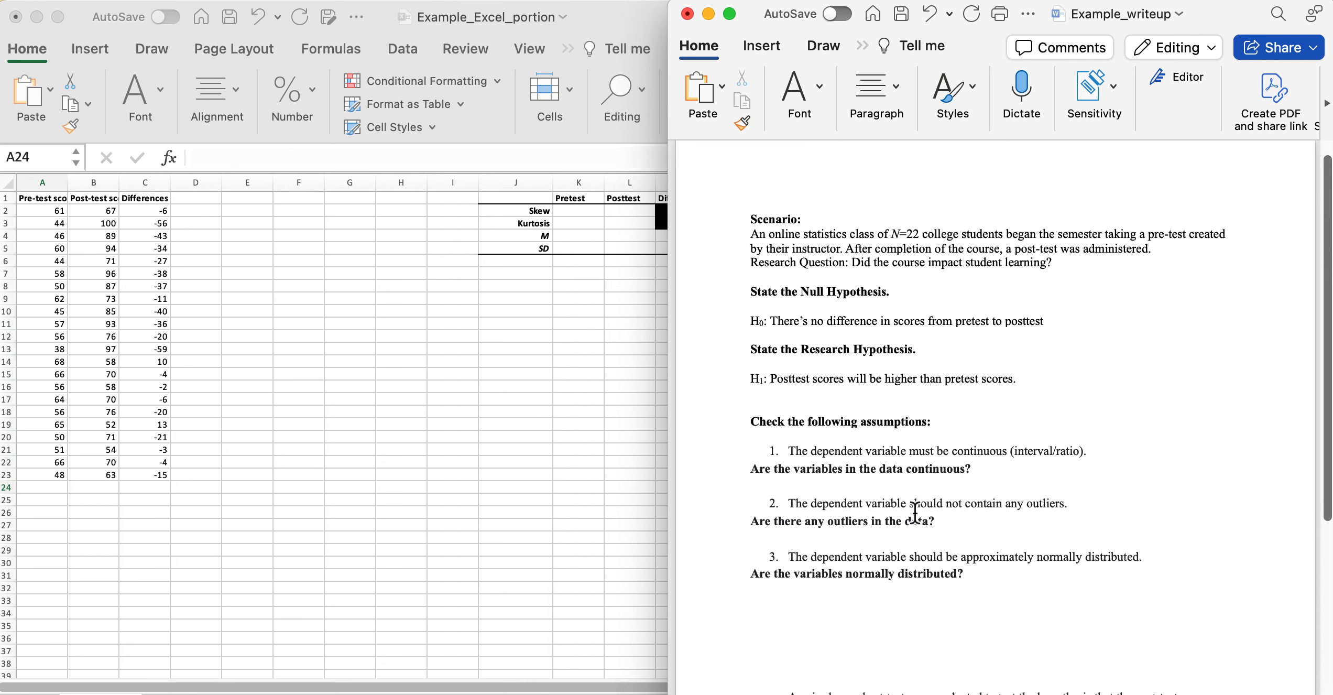
# Review the assumption questions in the Word write-up, then bring the Excel score sheet forward.
pyautogui.scroll(1, 915, 513)
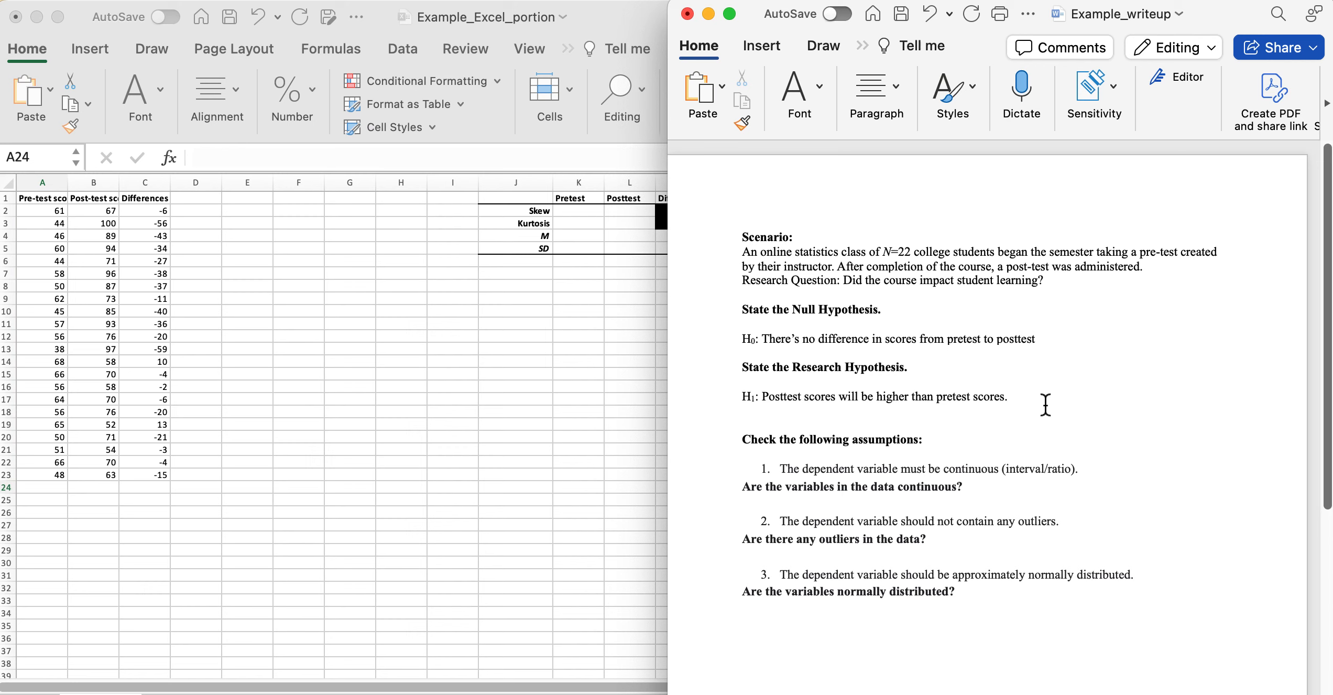
pyautogui.click(755, 424)
pyautogui.scroll(-5, 795, 430)
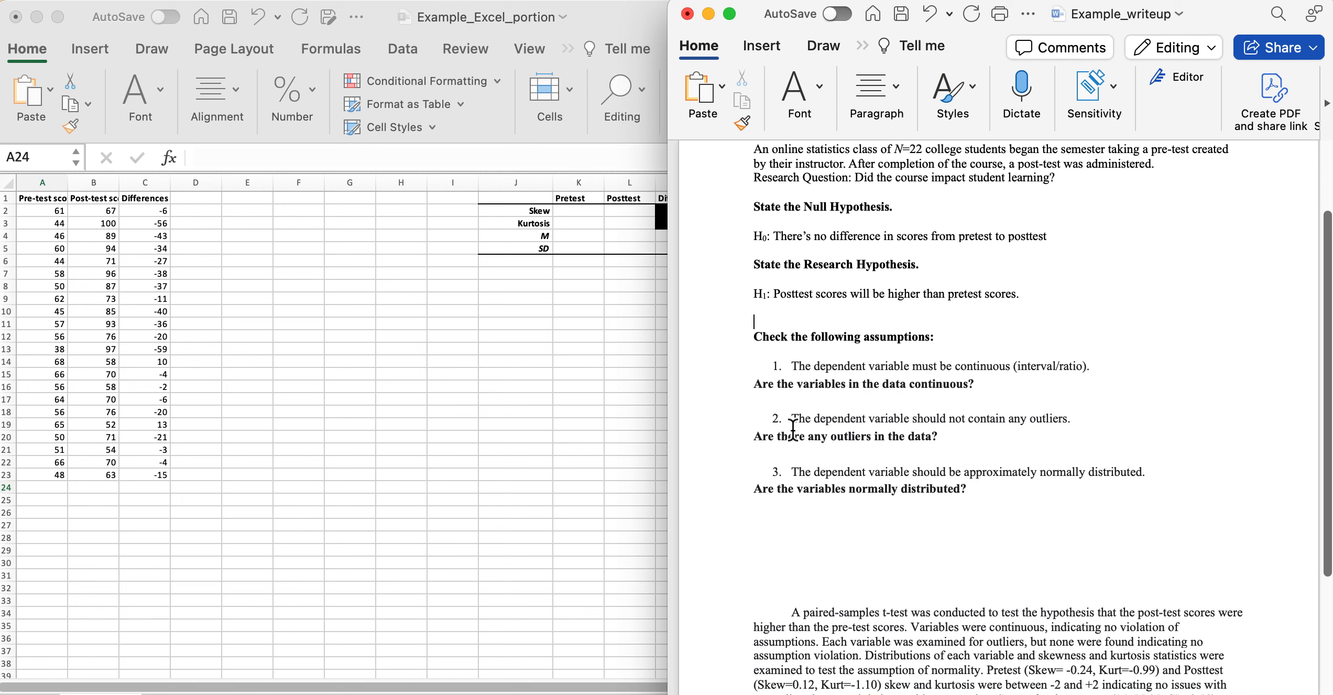
pyautogui.click(946, 334)
pyautogui.click(1007, 382)
pyautogui.click(89, 474)
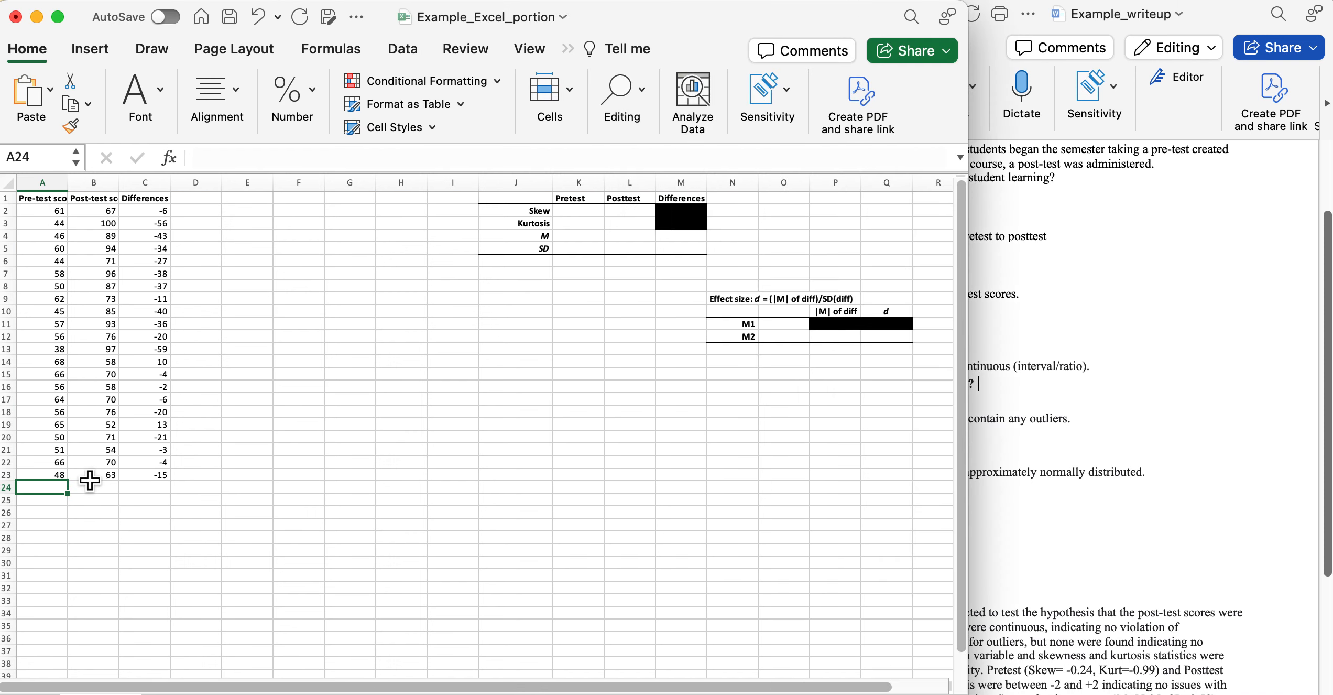
# Check the Differences formula =A2-B2, then select the pre- and post-test scores A2:B23.
pyautogui.click(151, 202)
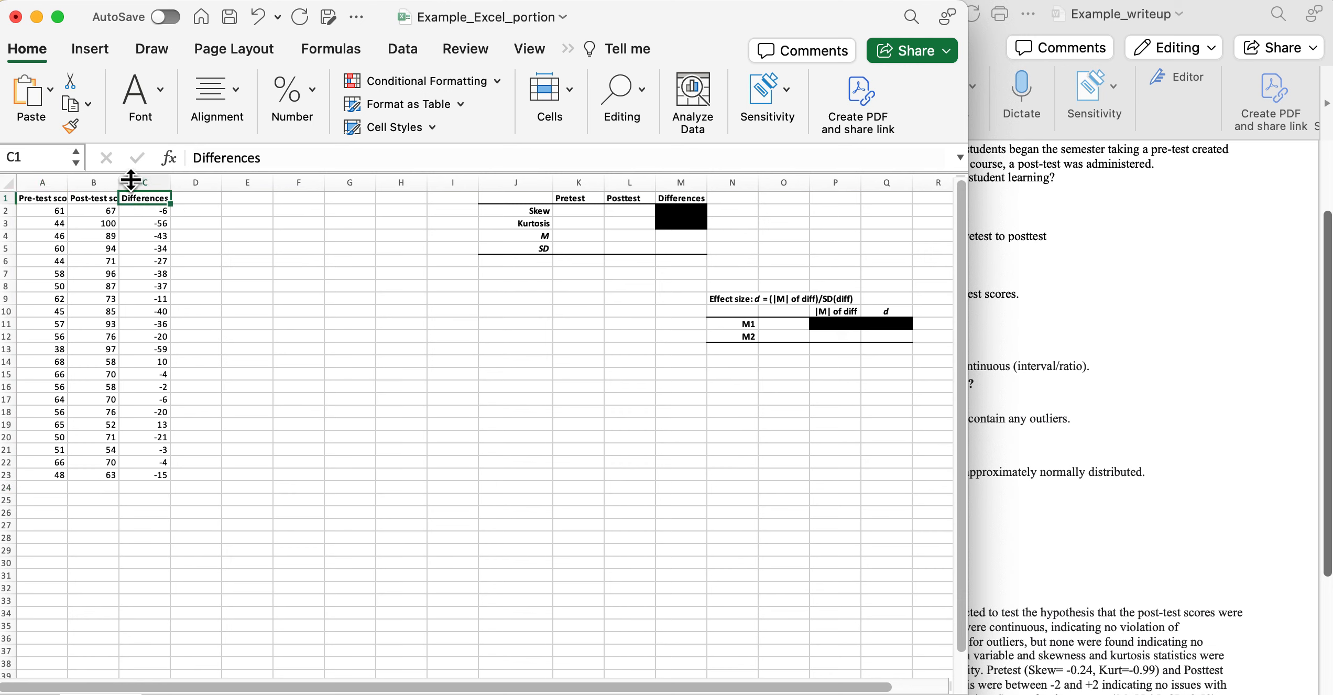
pyautogui.click(147, 213)
pyautogui.click(42, 213)
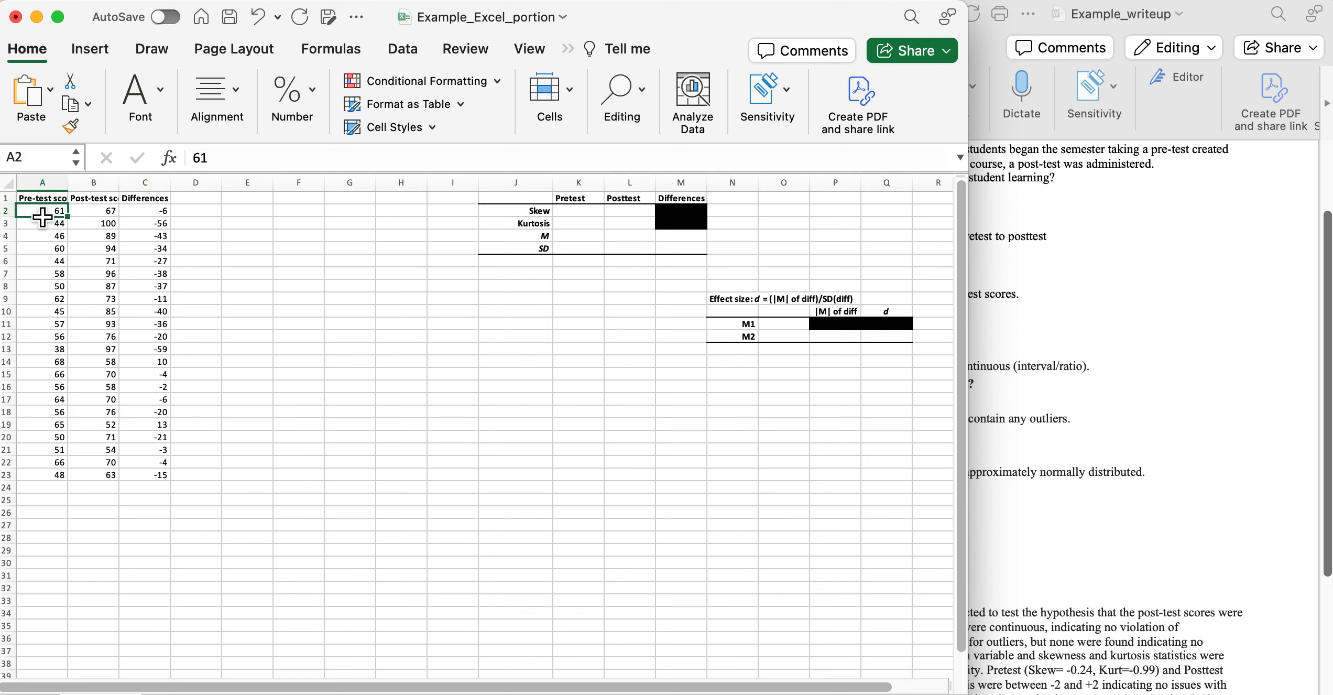
pyautogui.click(163, 215)
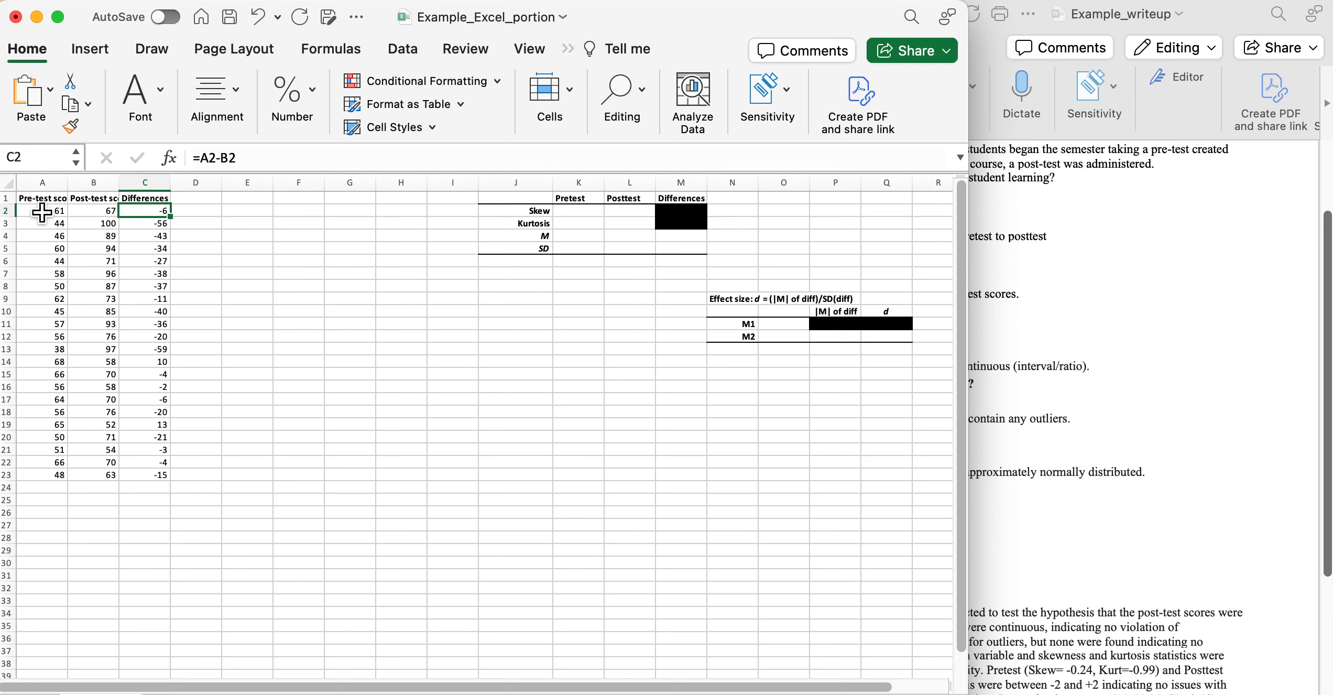
pyautogui.moveTo(42, 211); pyautogui.dragTo(93, 482)
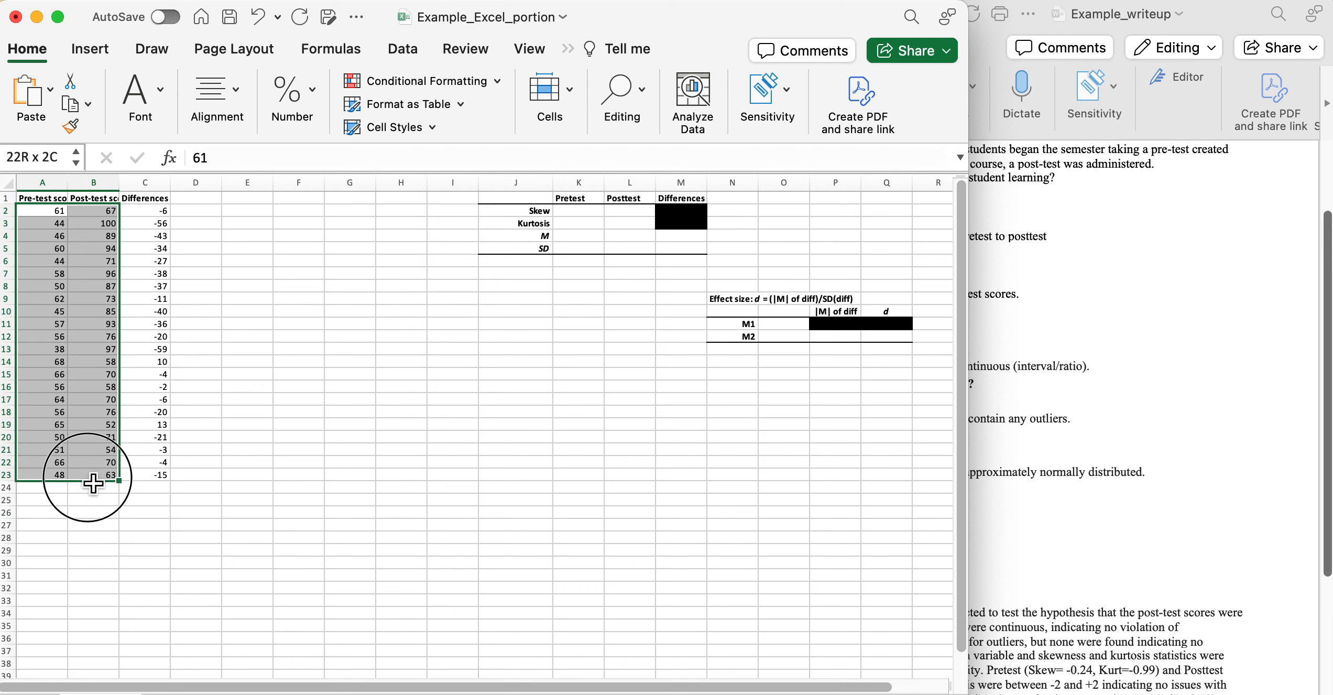
# Insert a box-and-whisker chart of the selected pre- and post-test scores.
pyautogui.moveTo(93, 483); pyautogui.dragTo(93, 483)
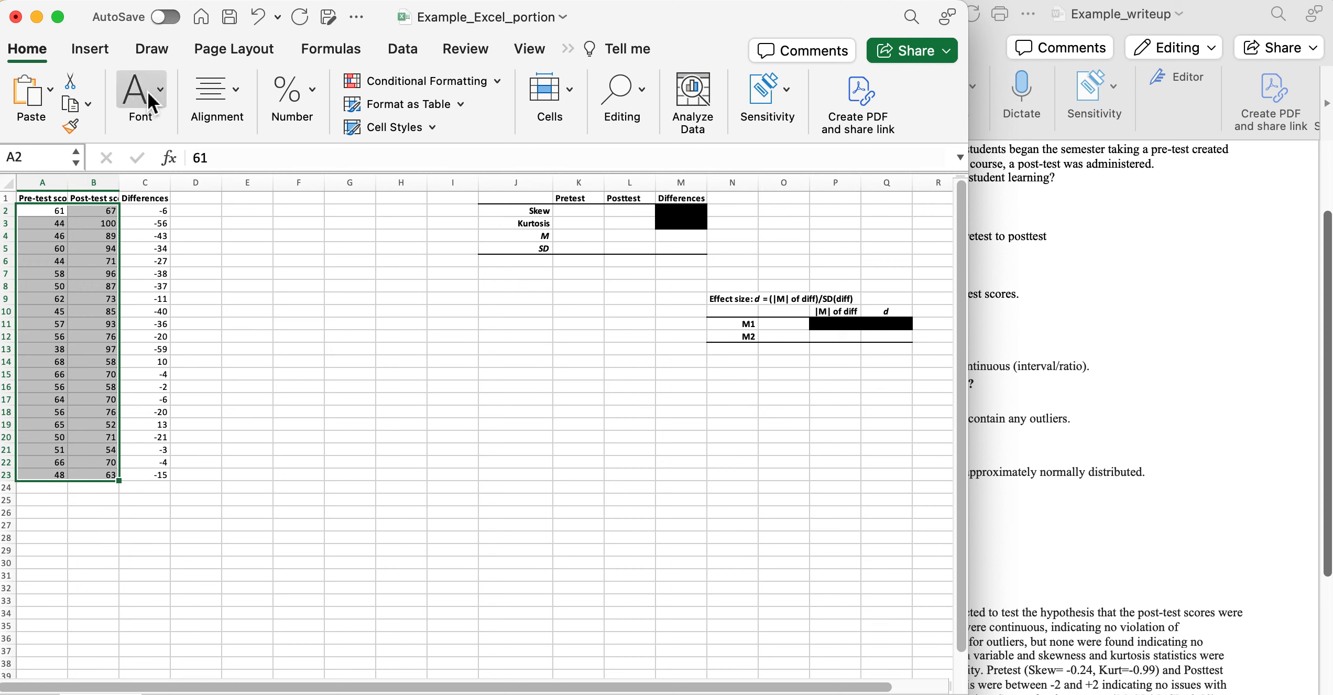
pyautogui.click(91, 49)
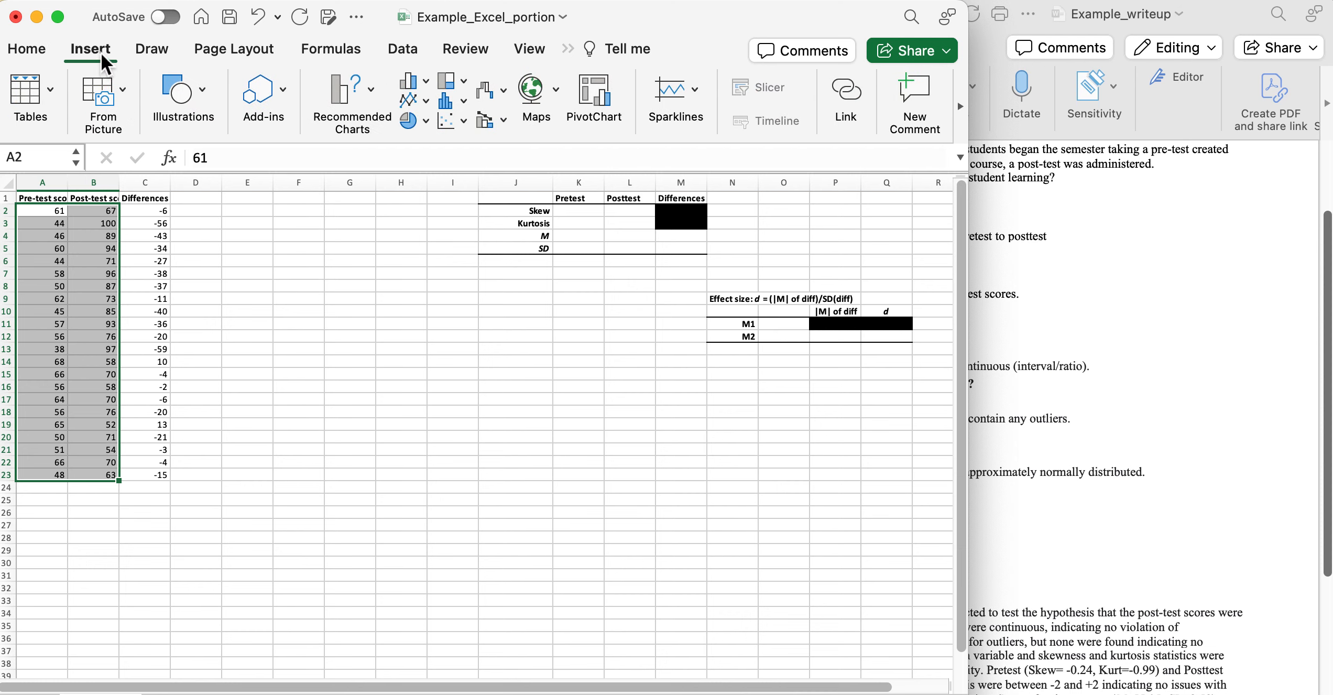
pyautogui.click(465, 98)
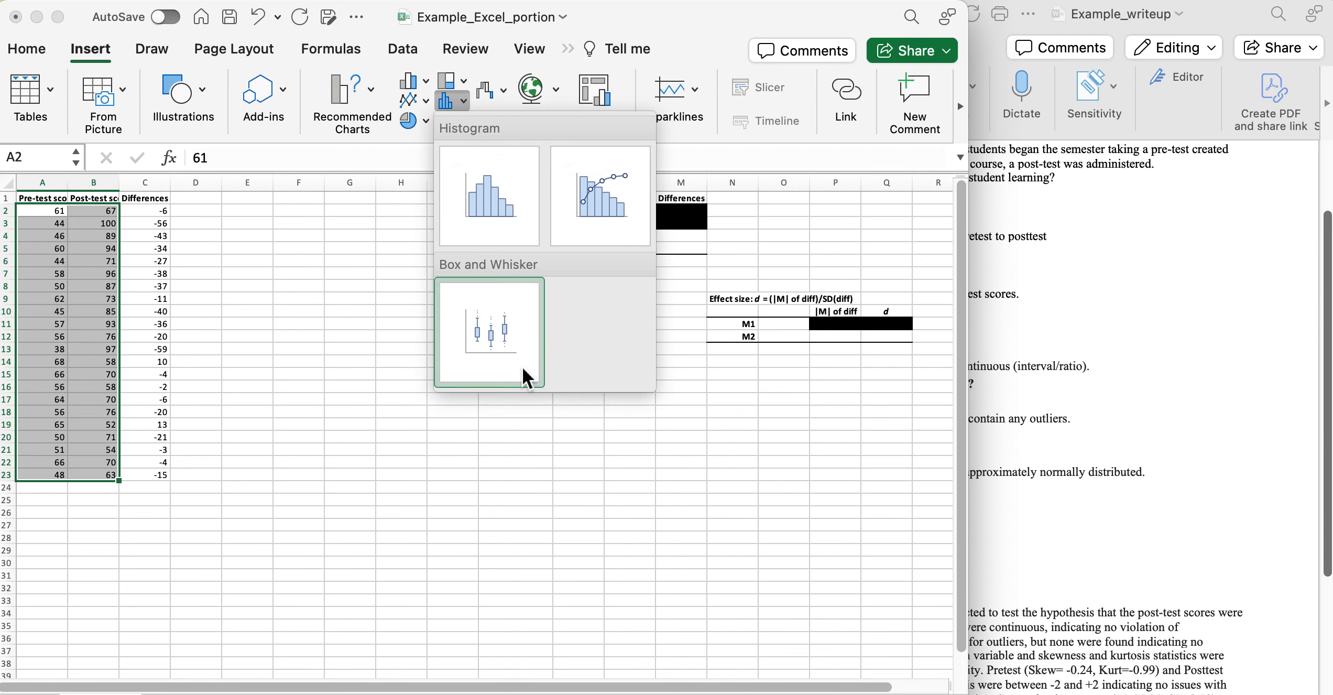
pyautogui.click(509, 350)
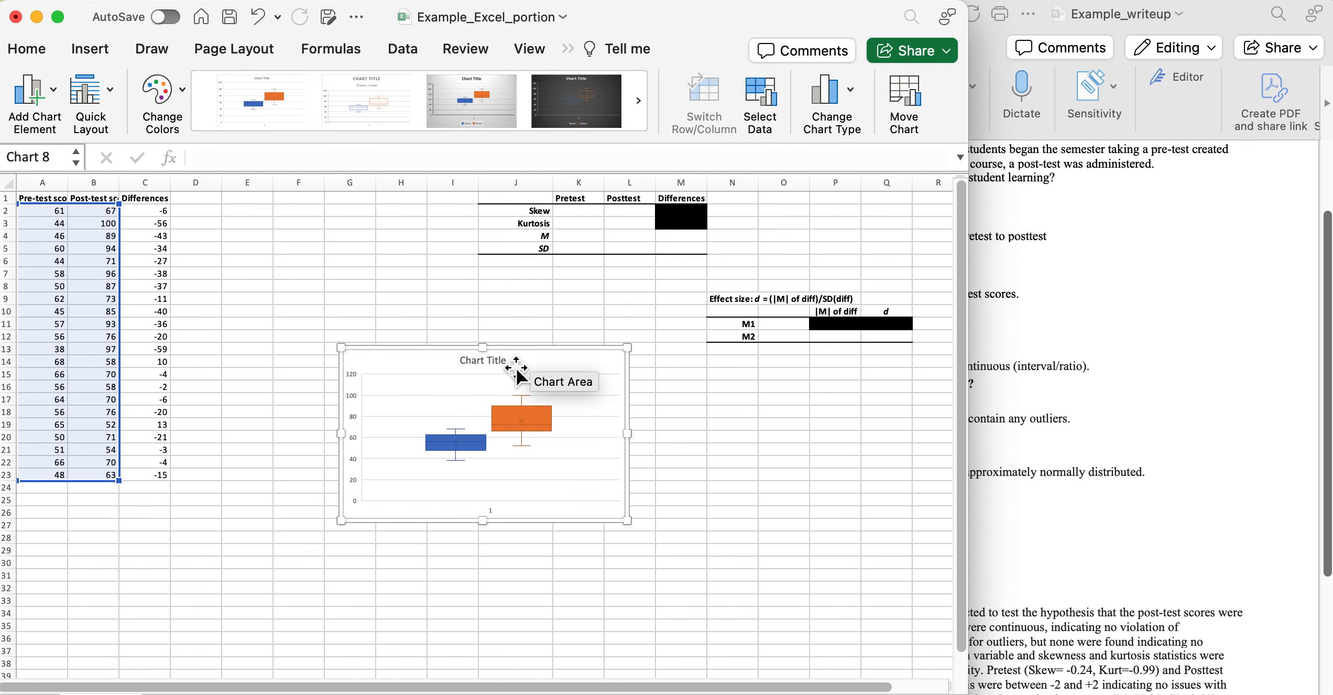
# Title the chart 'Boxplot for outliers'.
pyautogui.click(480, 358)
pyautogui.doubleClick(481, 359)
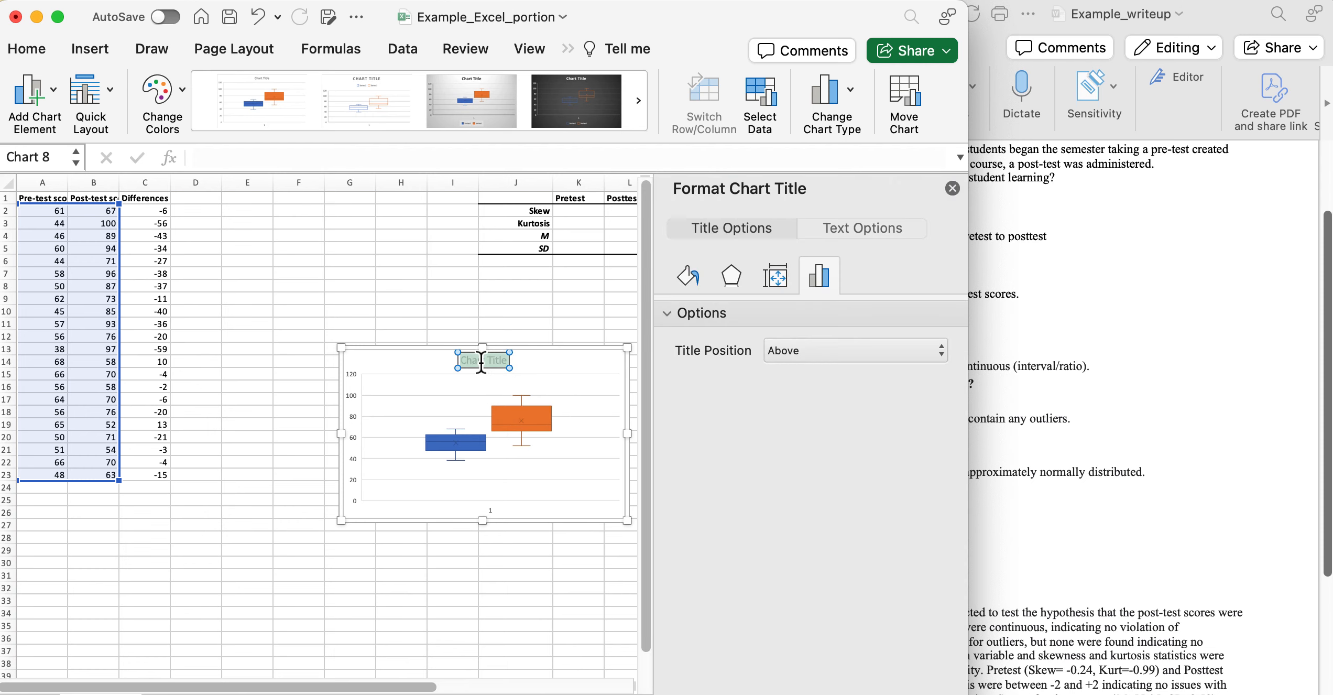
pyautogui.write('Bo')
pyautogui.write('xpp')
pyautogui.press('BackSpace')
pyautogui.press('BackSpace')
pyautogui.write('lo')
pyautogui.write('t of')
pyautogui.press('BackSpace')
pyautogui.press('BackSpace')
pyautogui.write('for outliers')
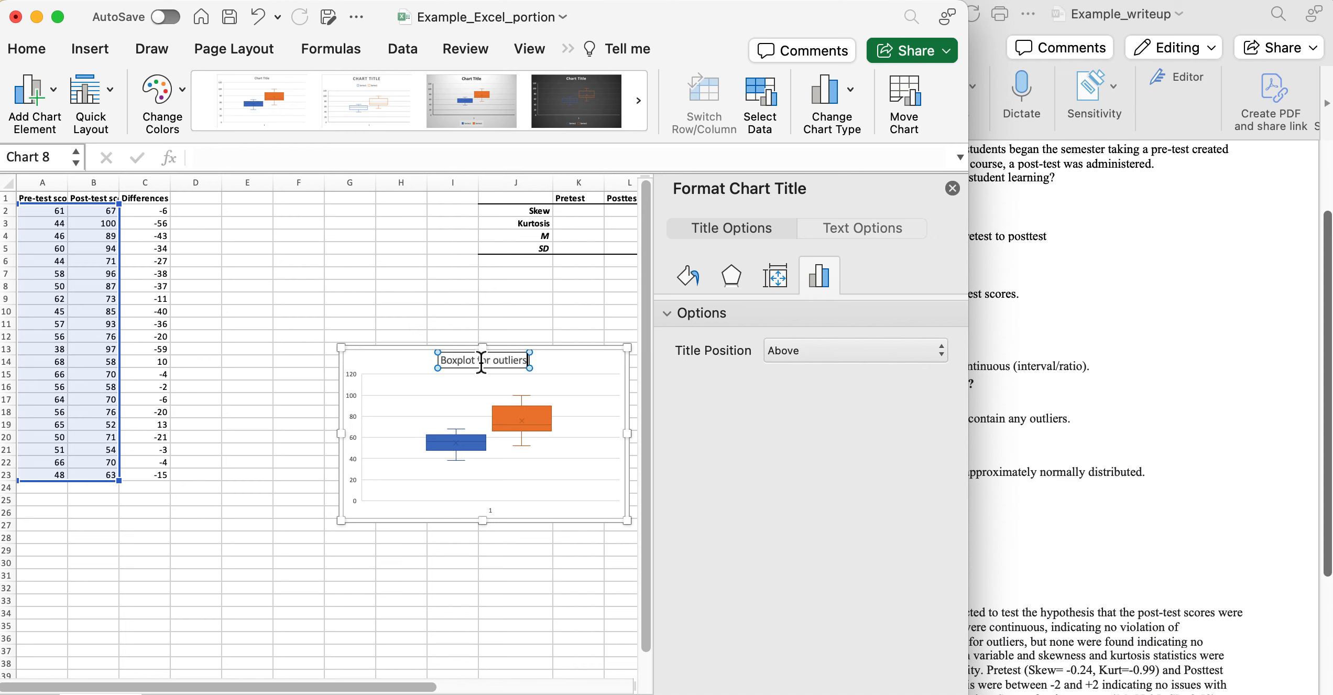
pyautogui.click(539, 553)
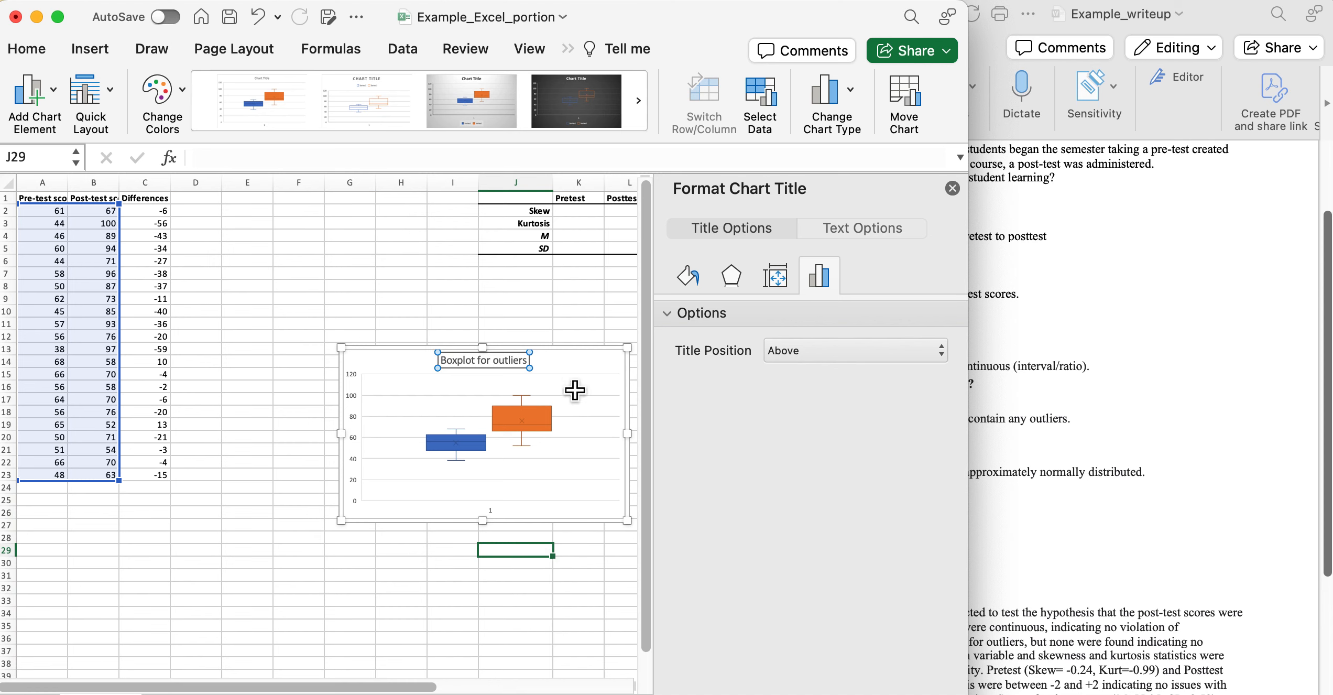
pyautogui.click(574, 551)
# Drag the boxplot chart up beside the score columns near row 1, then deselect it.
pyautogui.click(579, 349)
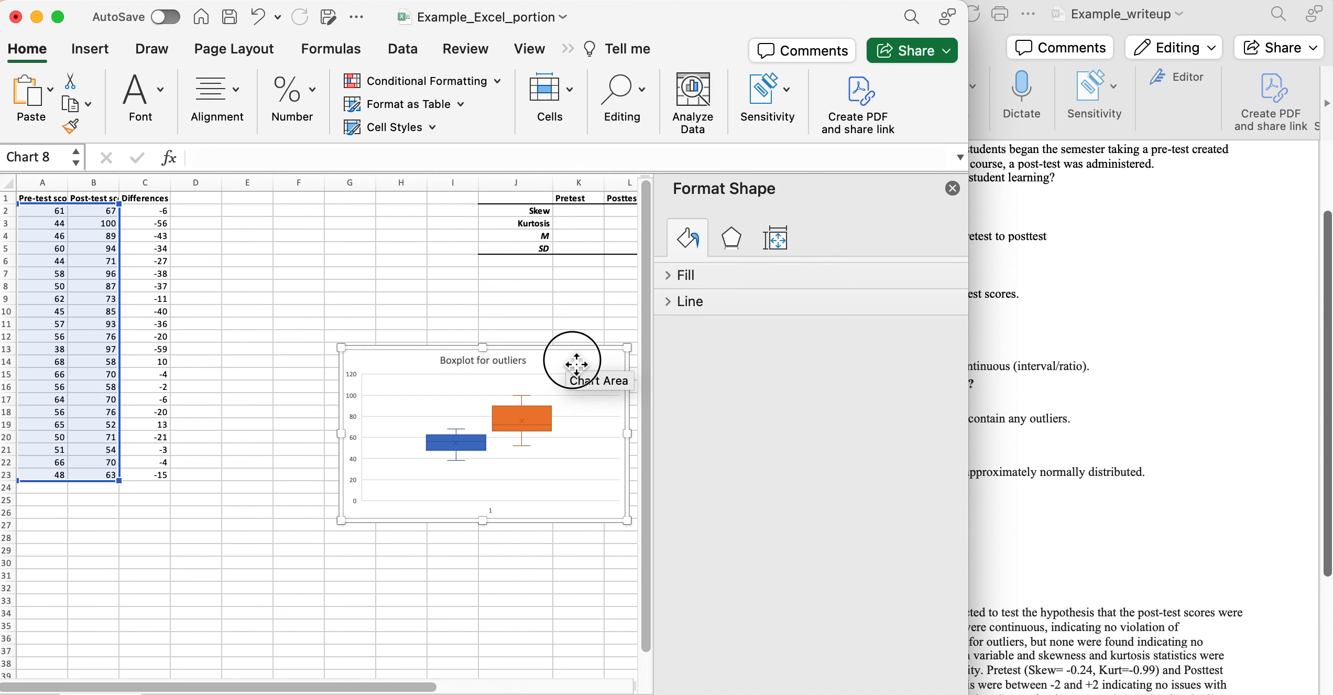
pyautogui.moveTo(580, 350); pyautogui.dragTo(413, 199)
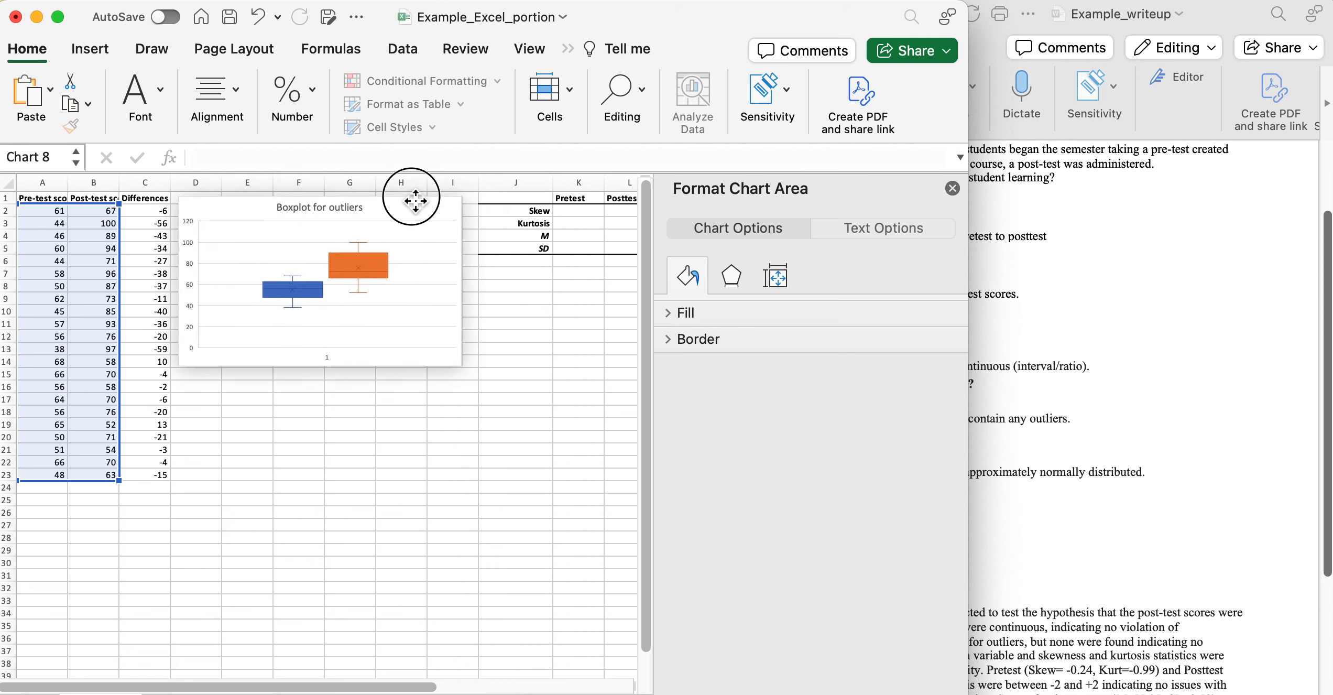
pyautogui.click(424, 493)
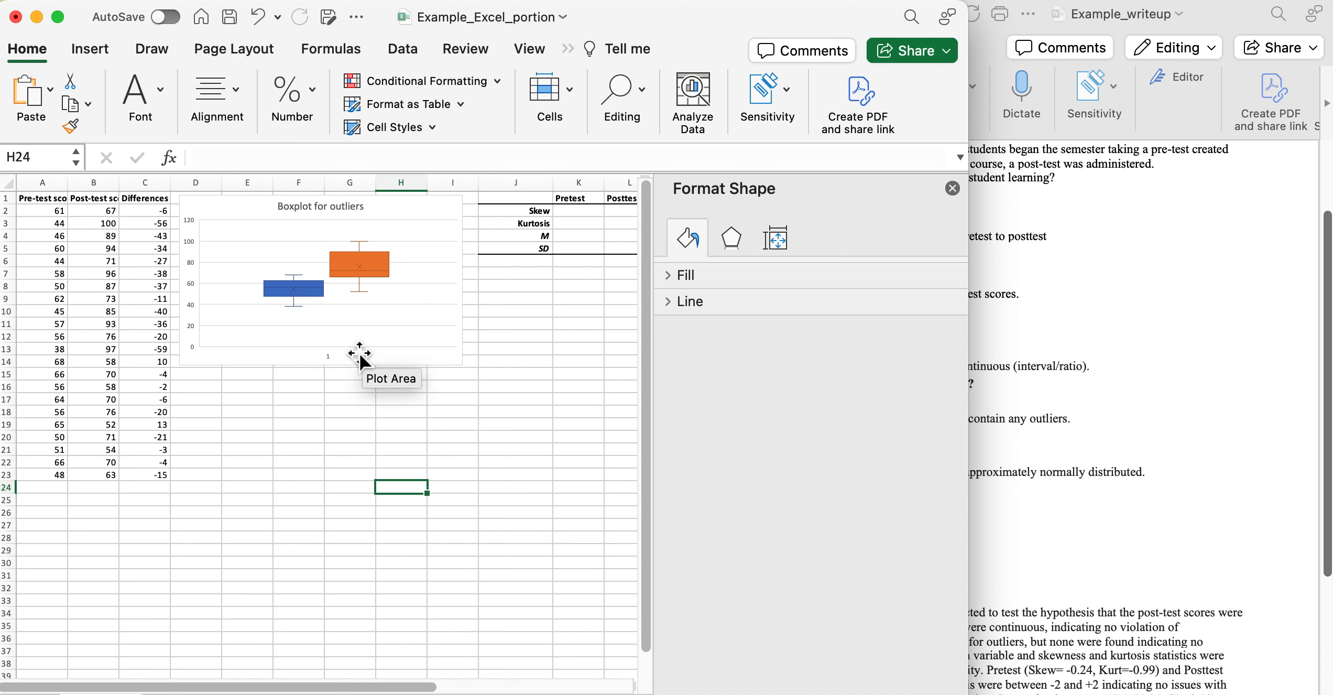
# Scroll the Word write-up down past the normality question to show the t-test paragraph.
pyautogui.click(1147, 462)
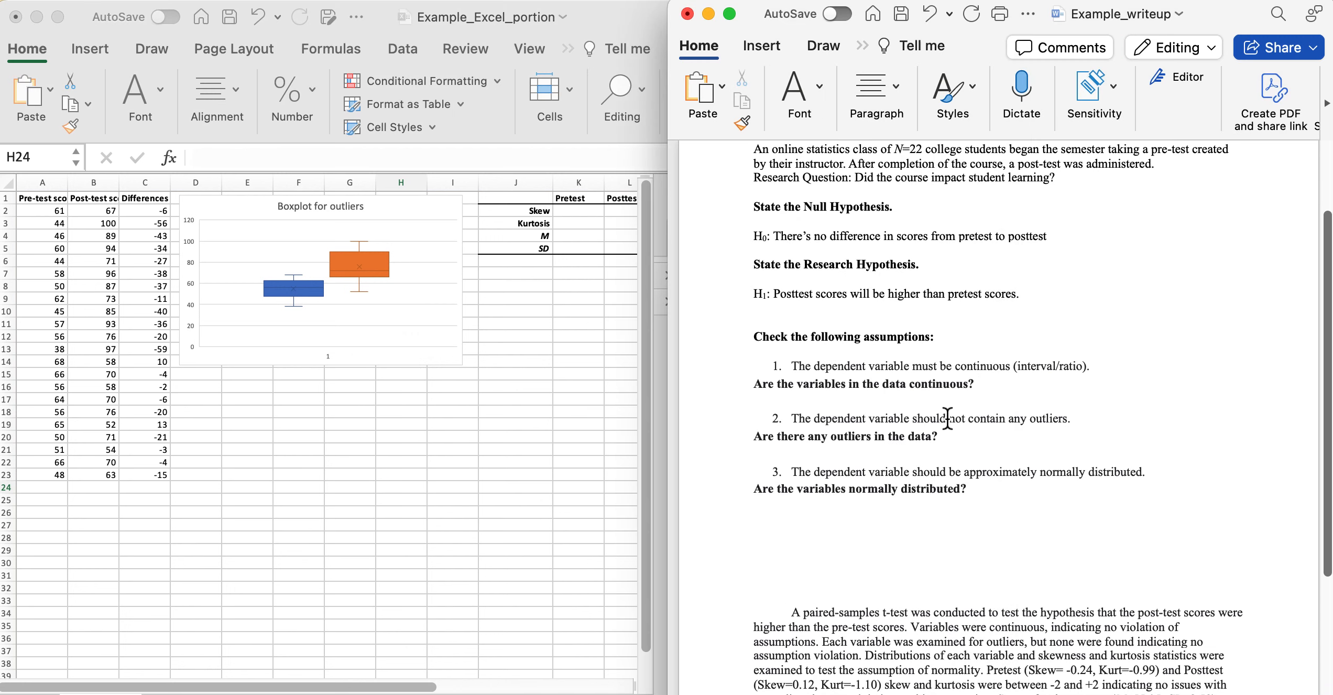
pyautogui.click(1029, 385)
pyautogui.click(845, 534)
pyautogui.scroll(-3, 849, 532)
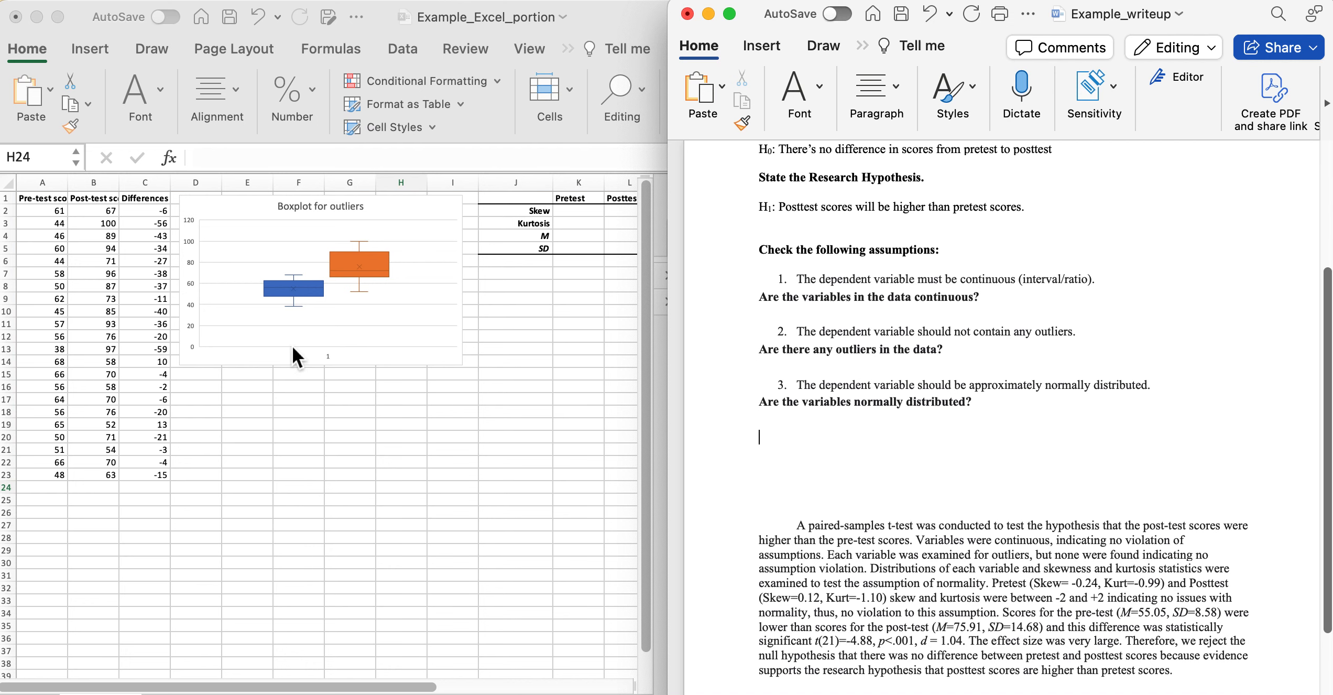
# Return to Excel and close the Format Shape pane.
pyautogui.click(297, 447)
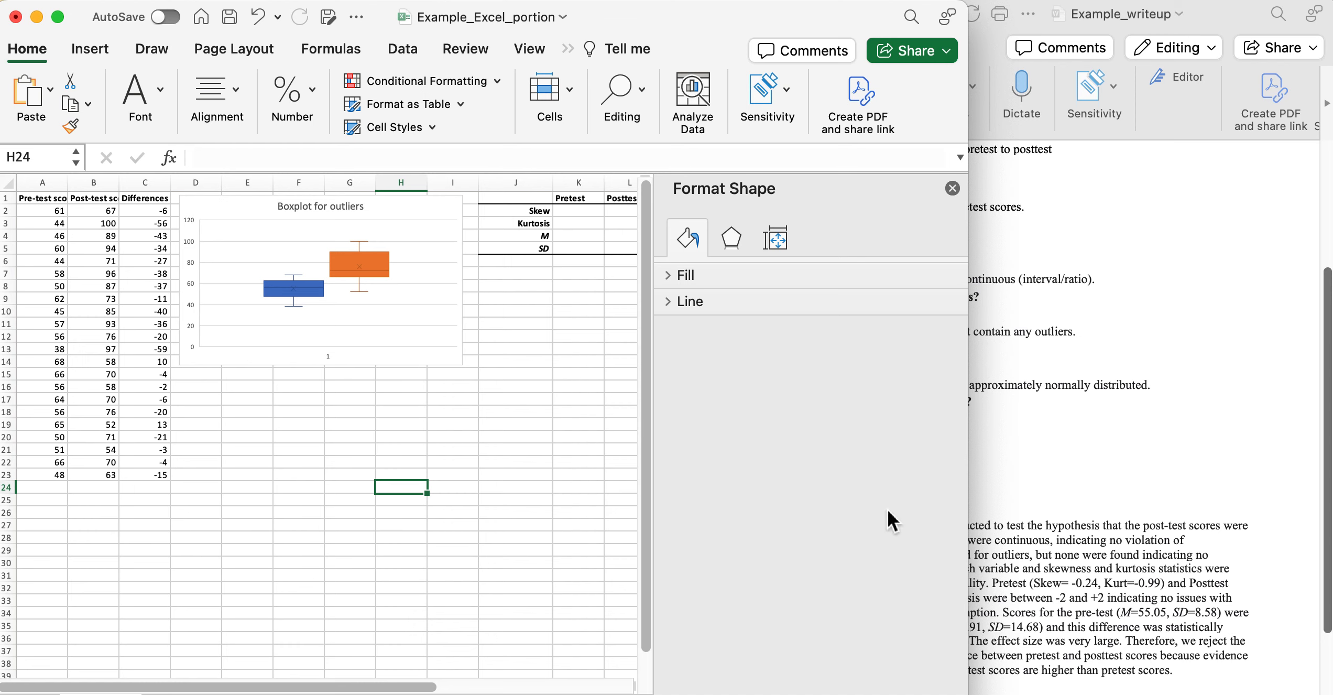
pyautogui.click(1099, 483)
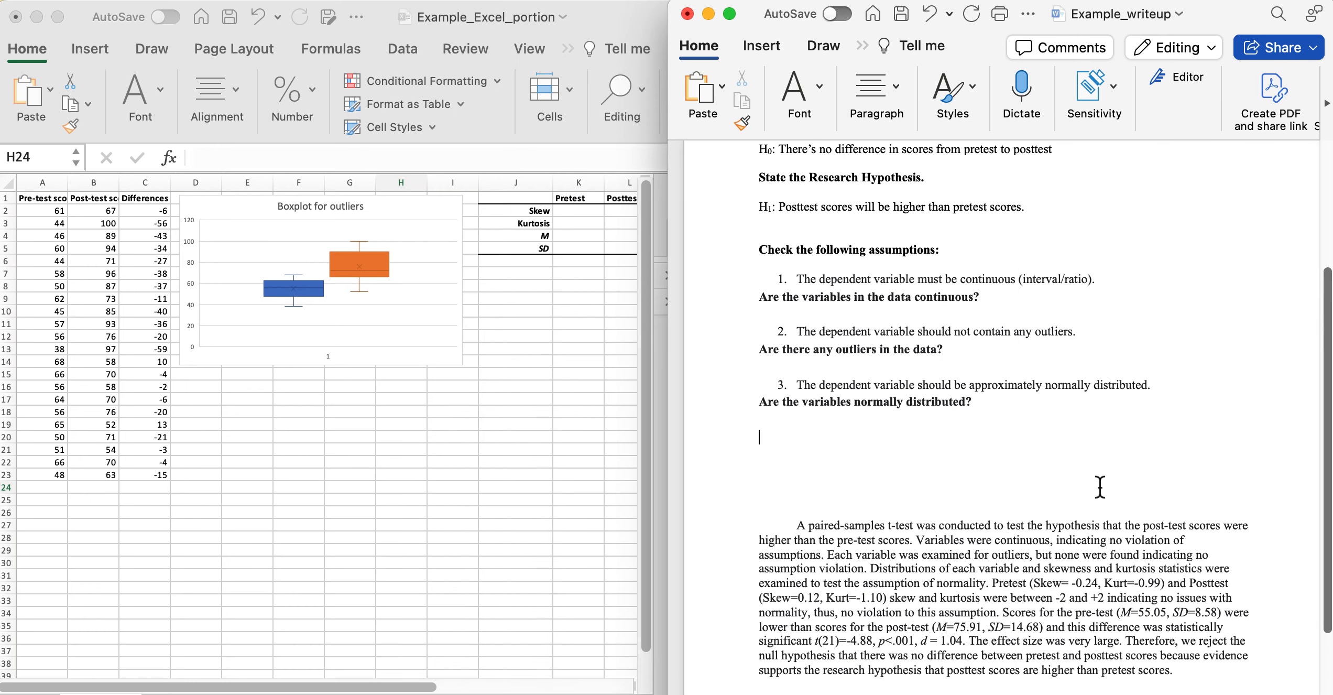
pyautogui.click(223, 413)
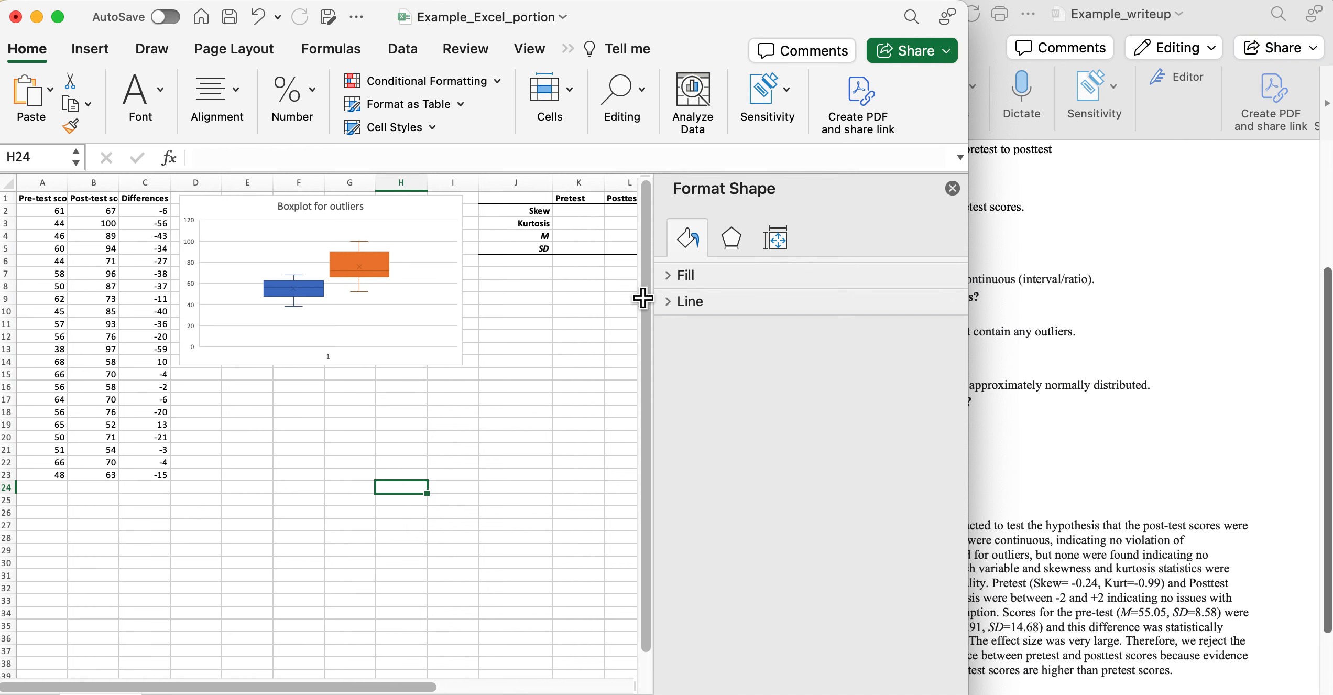
pyautogui.click(952, 187)
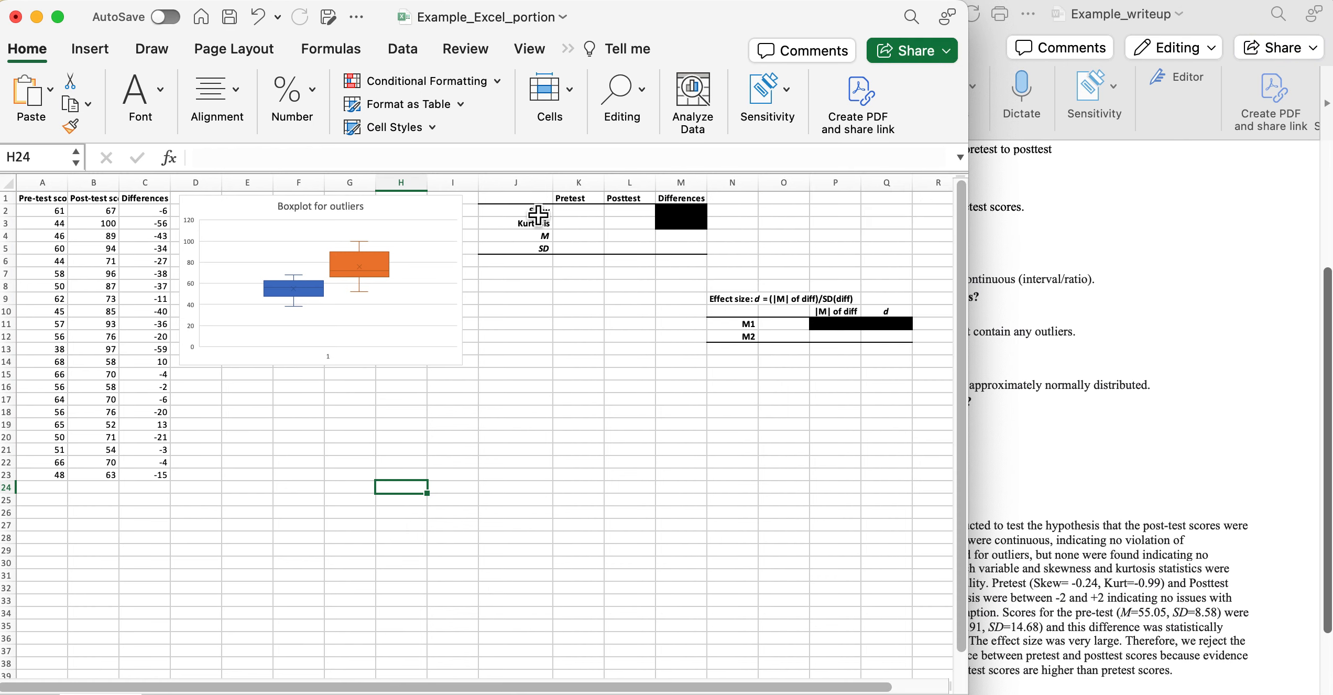
# Enter =SKEW(A2:A23) in K2, giving a pretest skewness of -0.24.
pyautogui.click(578, 217)
pyautogui.moveTo(578, 217); pyautogui.dragTo(652, 256)
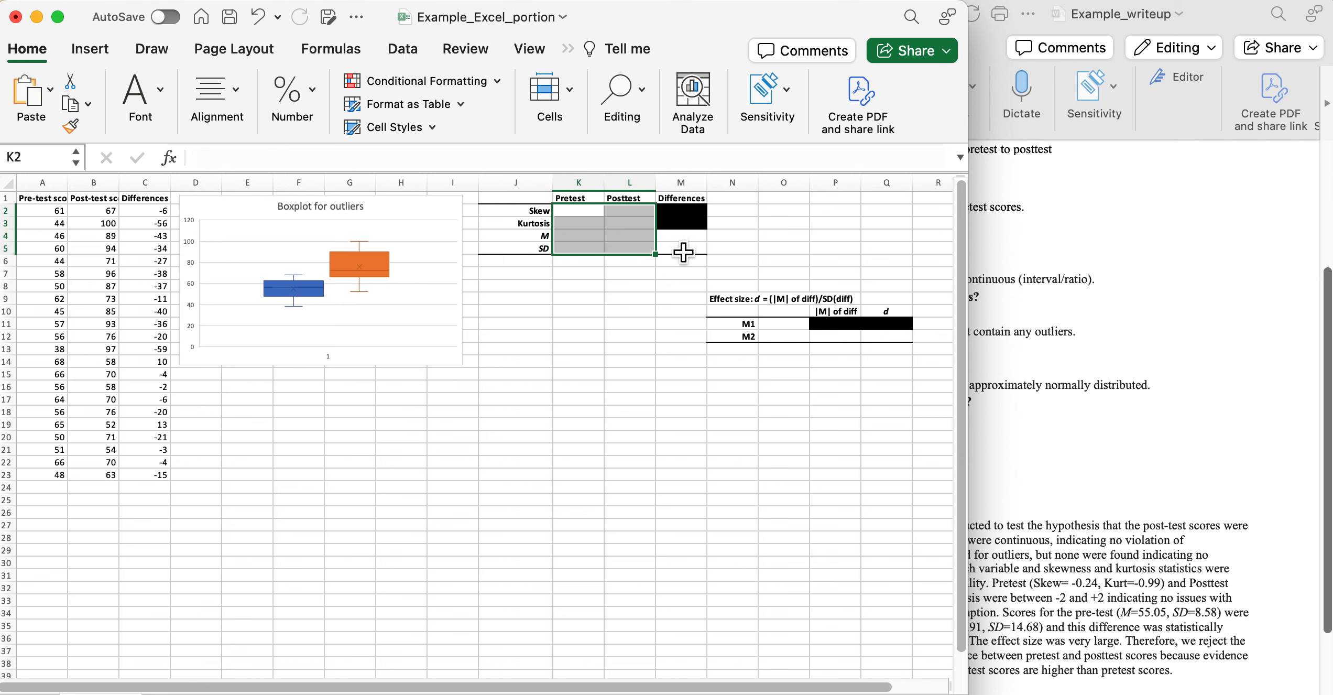
pyautogui.click(570, 216)
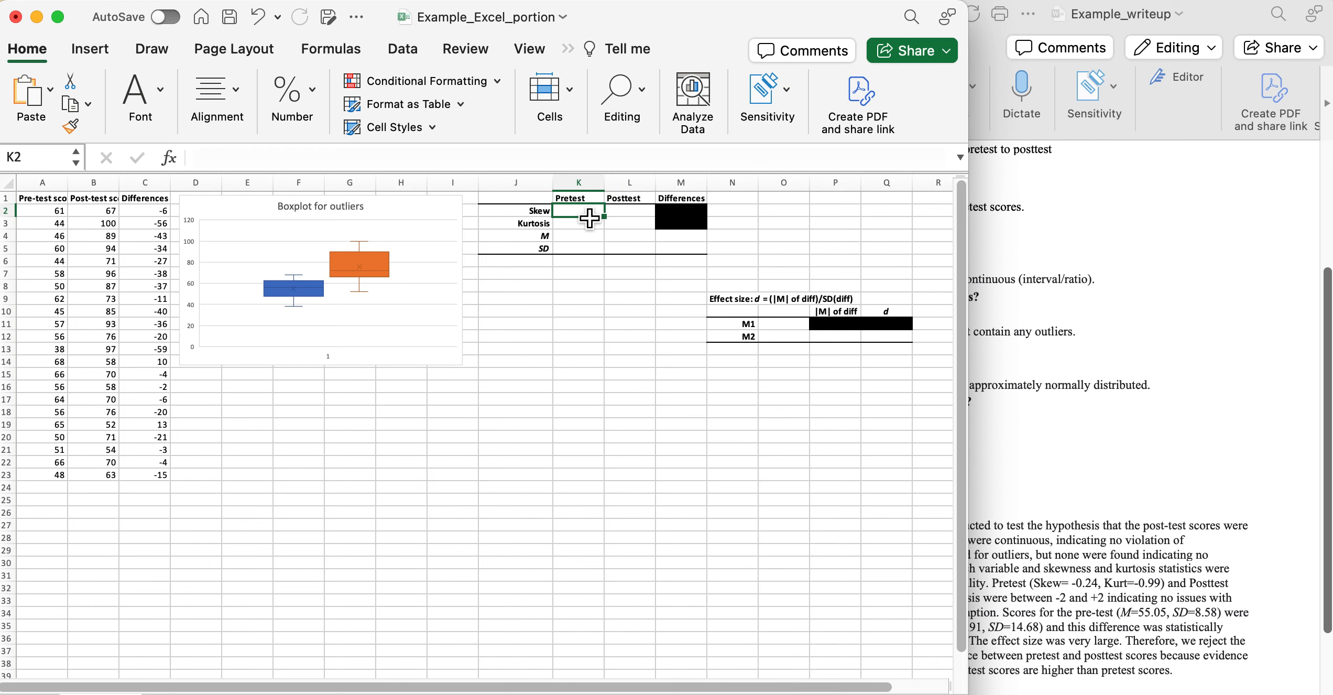
pyautogui.write('=')
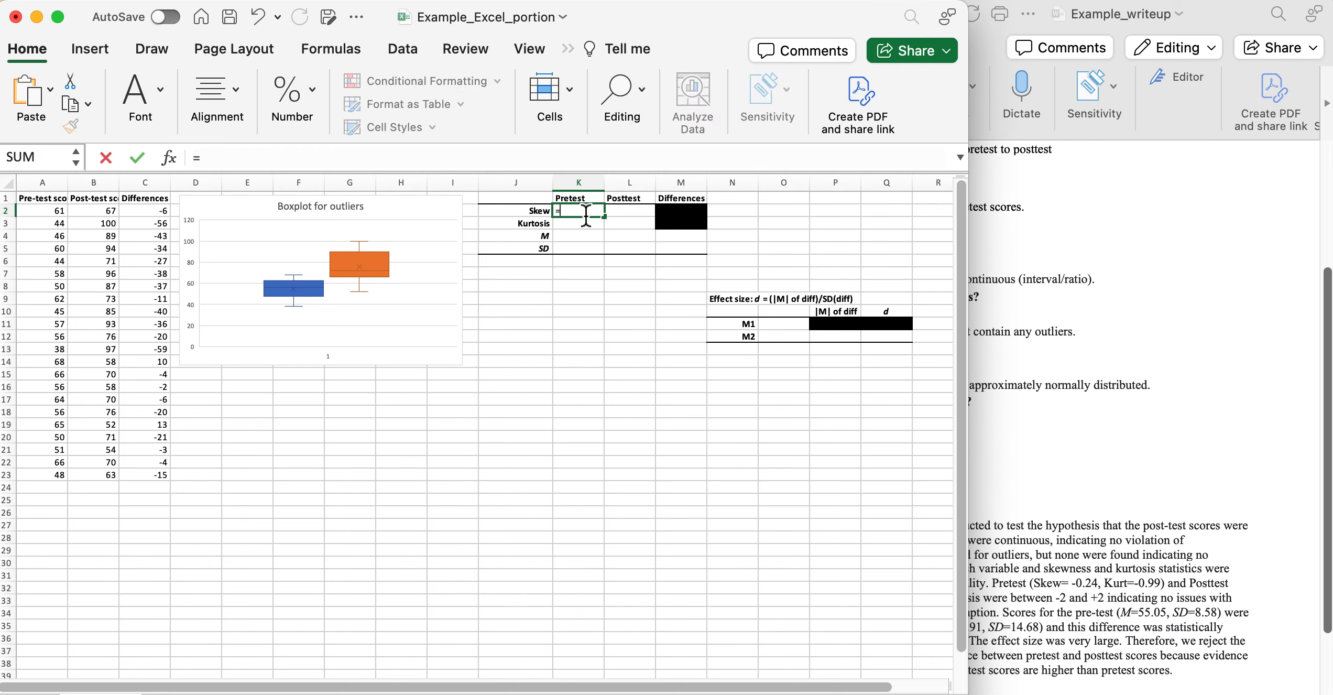
pyautogui.write('SKE')
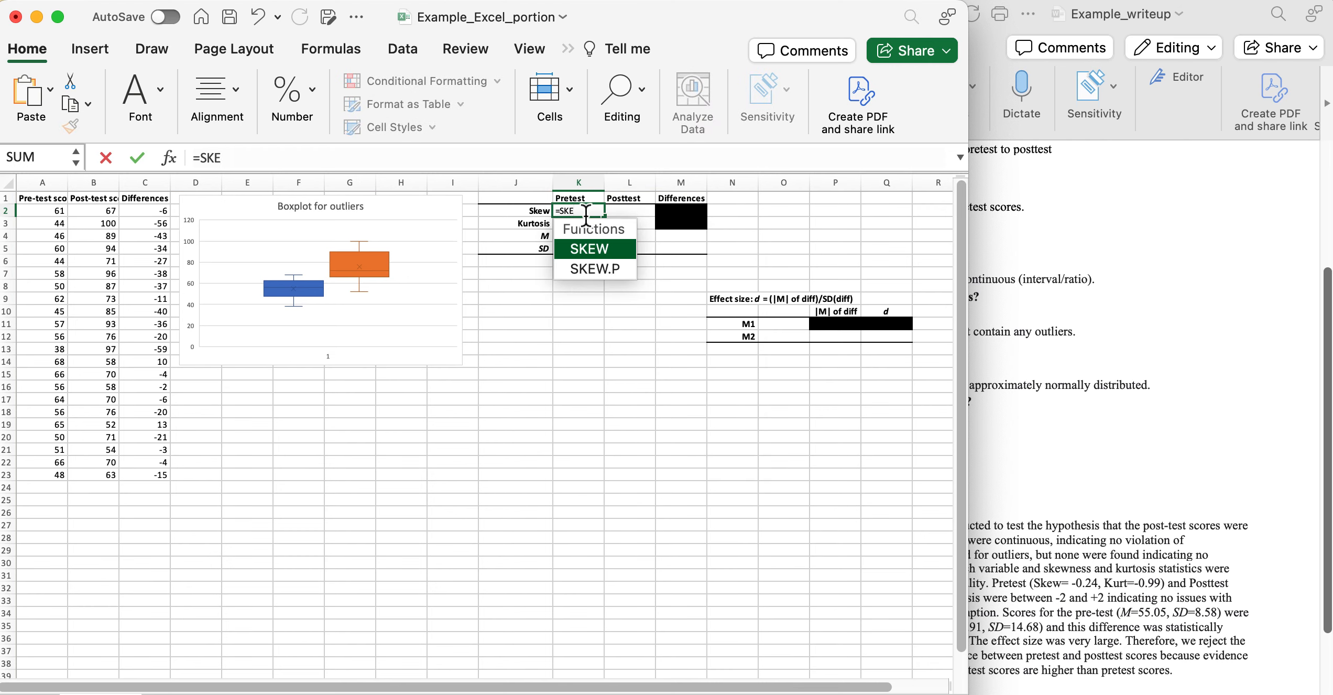
pyautogui.doubleClick(602, 248)
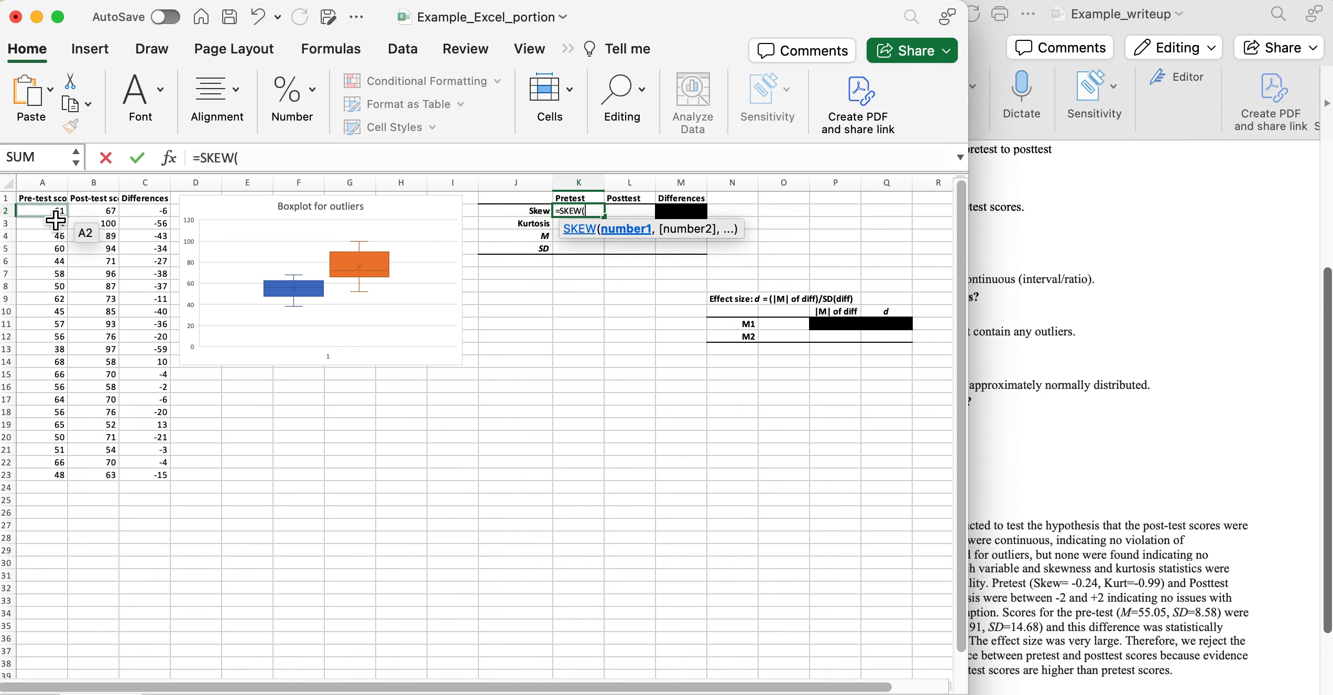
pyautogui.moveTo(54, 218); pyautogui.dragTo(53, 483)
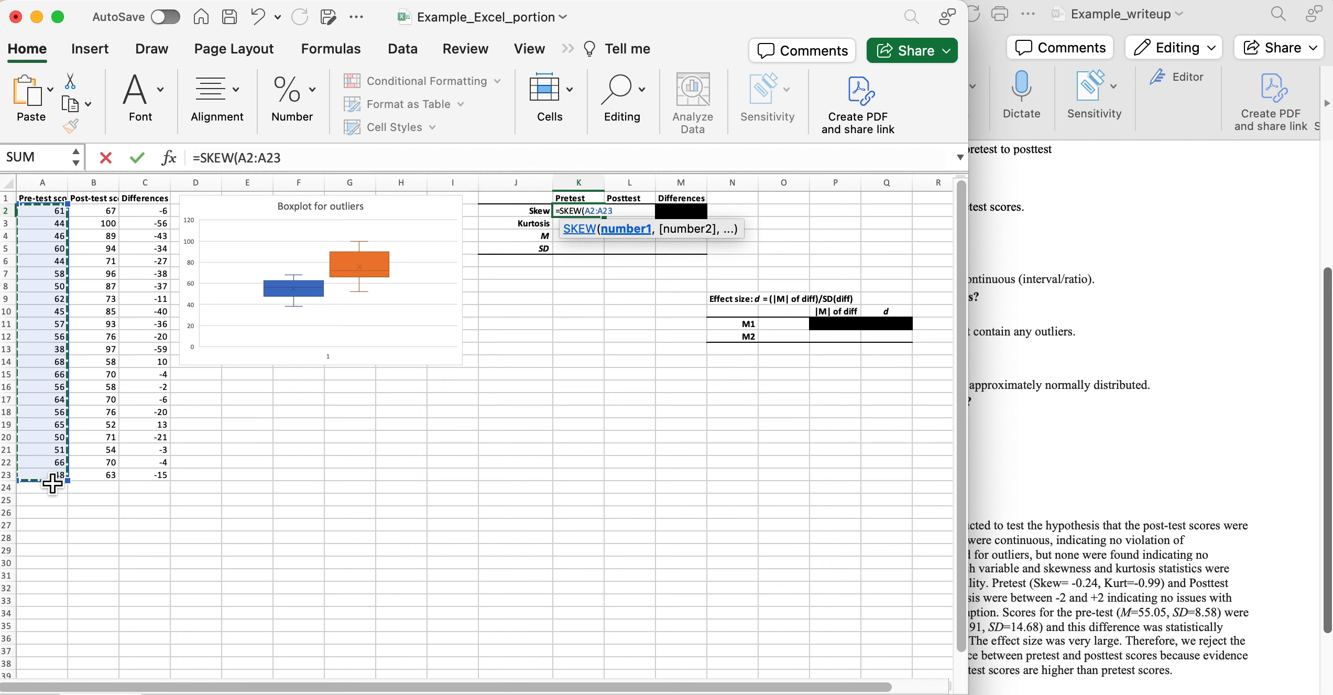
pyautogui.press('Return')
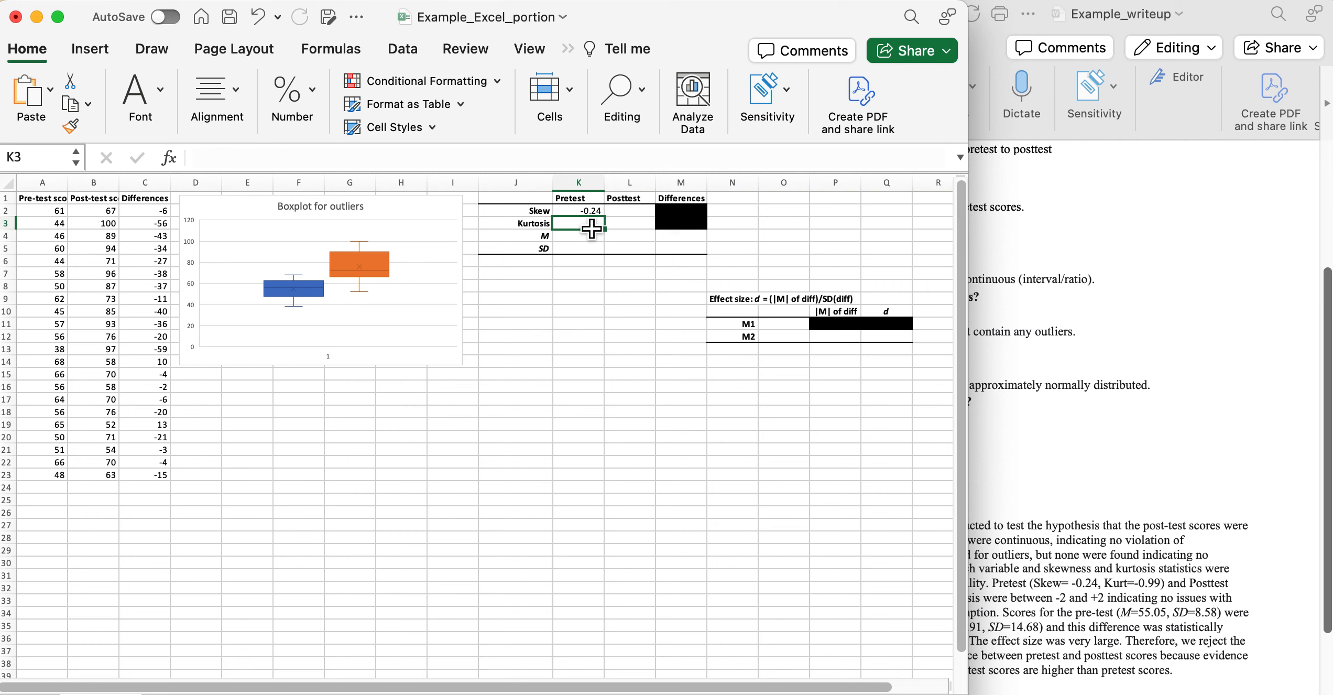
# Enter =KURT(A2:A23) in K3, giving a pretest kurtosis of -0.99.
pyautogui.write('=')
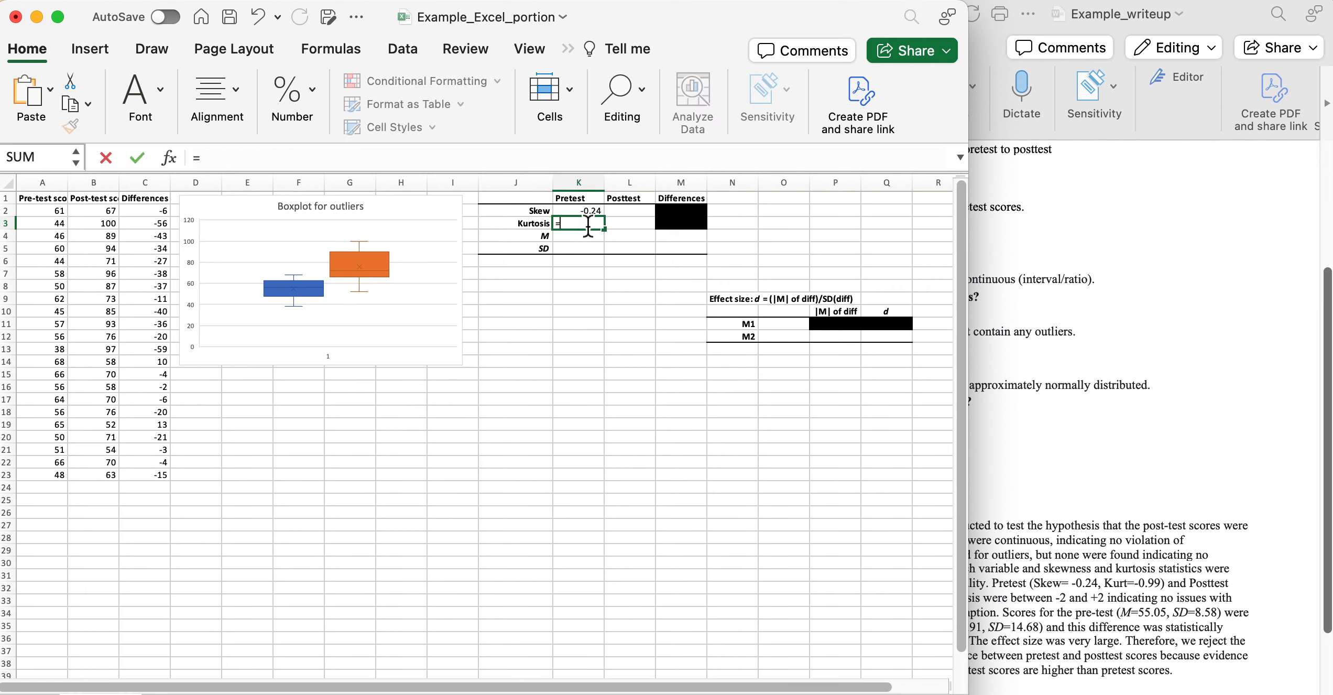
pyautogui.write('k')
pyautogui.doubleClick(607, 261)
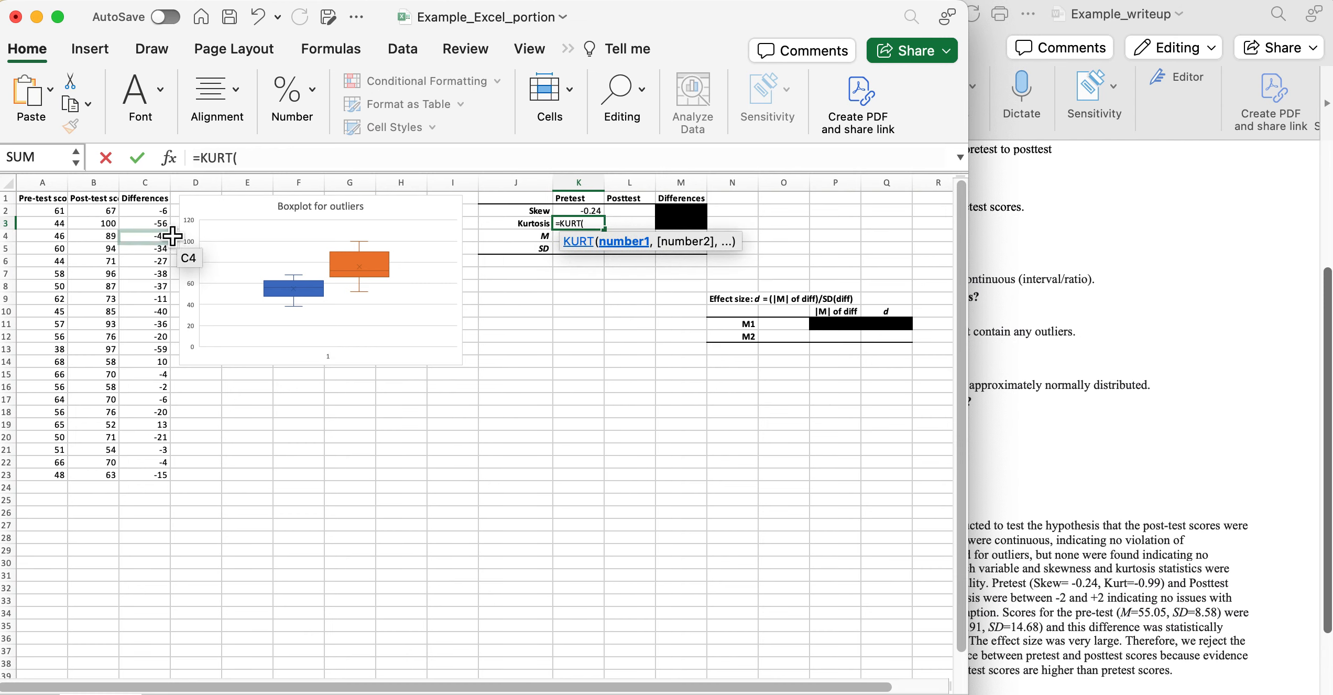
pyautogui.moveTo(56, 215); pyautogui.dragTo(45, 478)
pyautogui.press('Return')
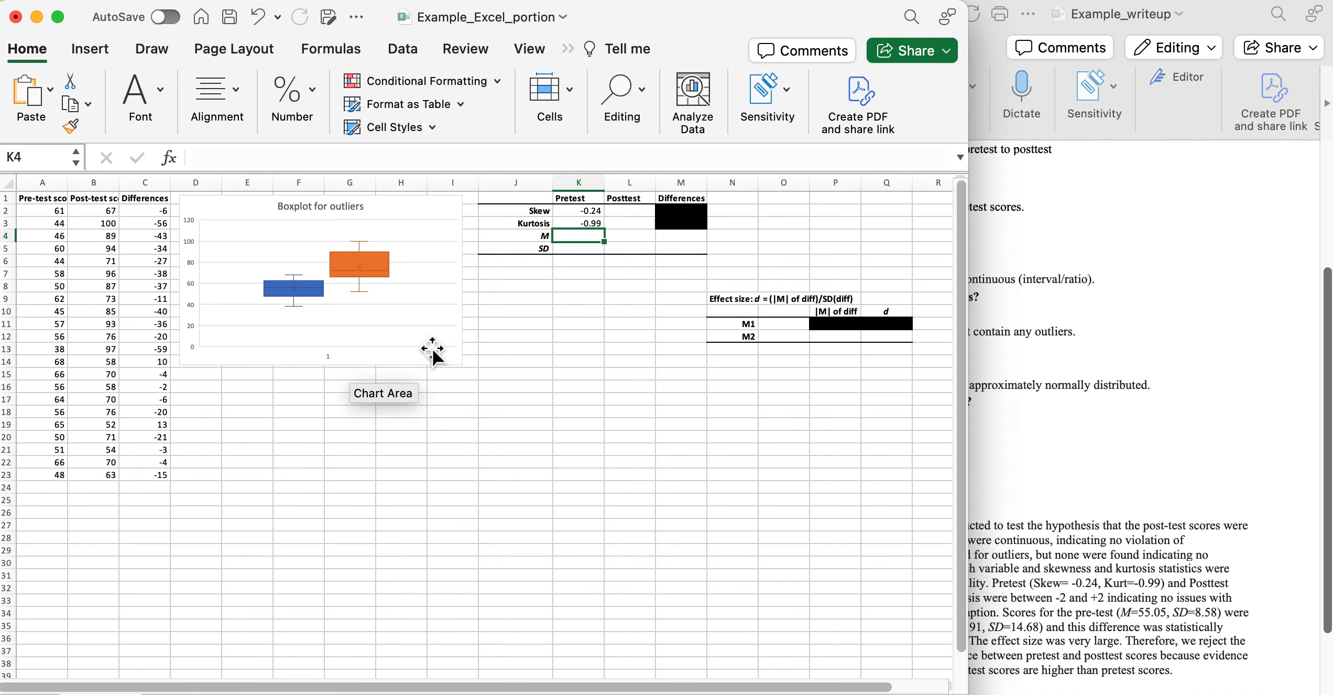
# Enter =AVERAGE(A2:A23) in K4 for a pretest mean of 55.05.
pyautogui.write('=')
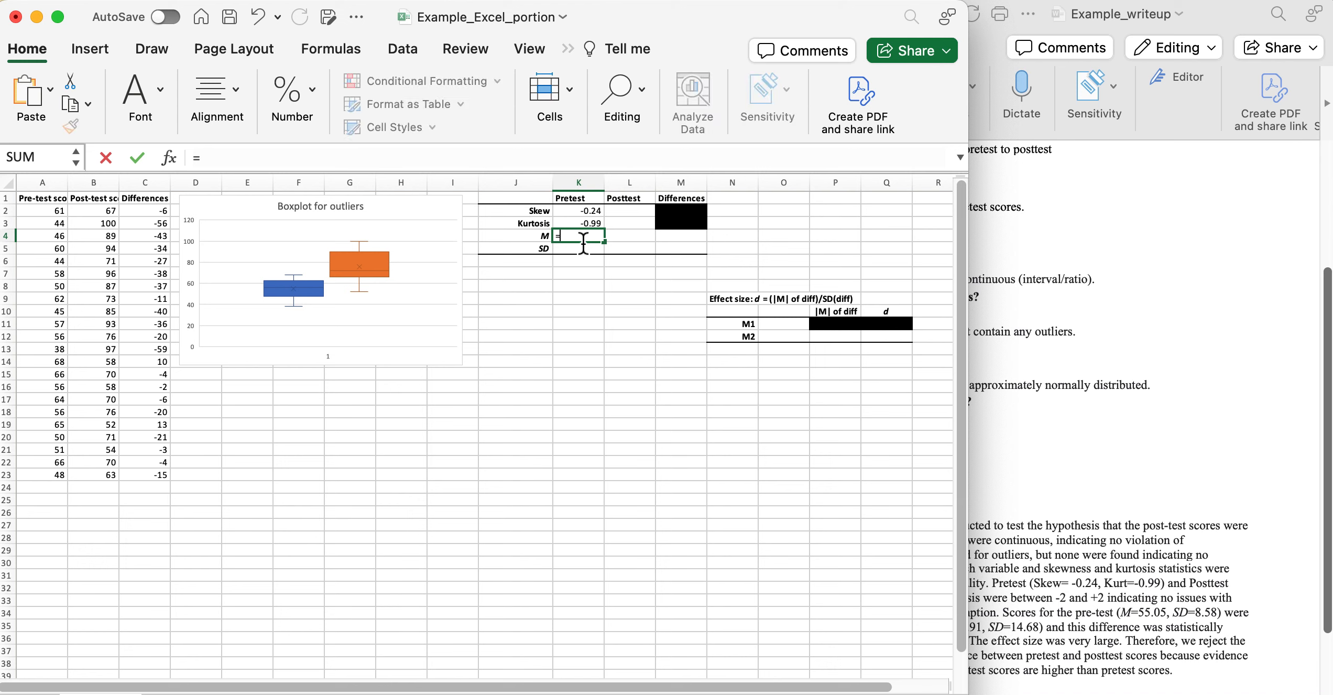
pyautogui.write('AV')
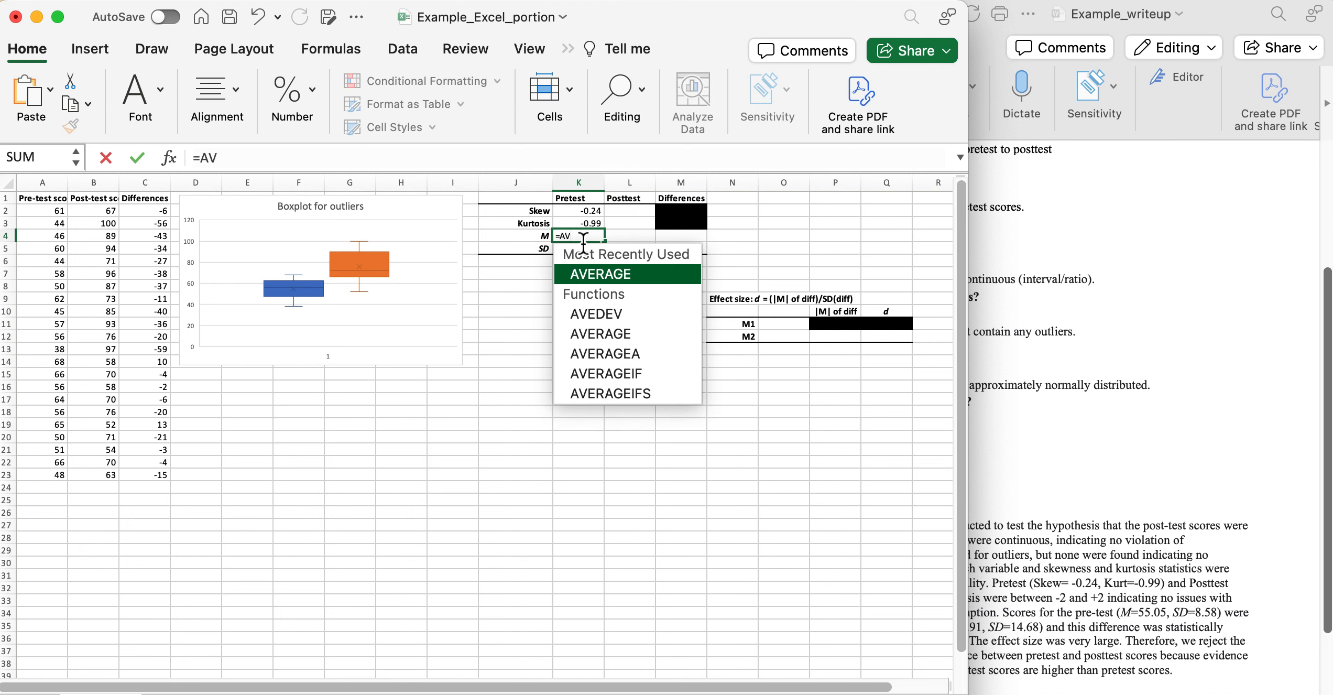
pyautogui.doubleClick(603, 276)
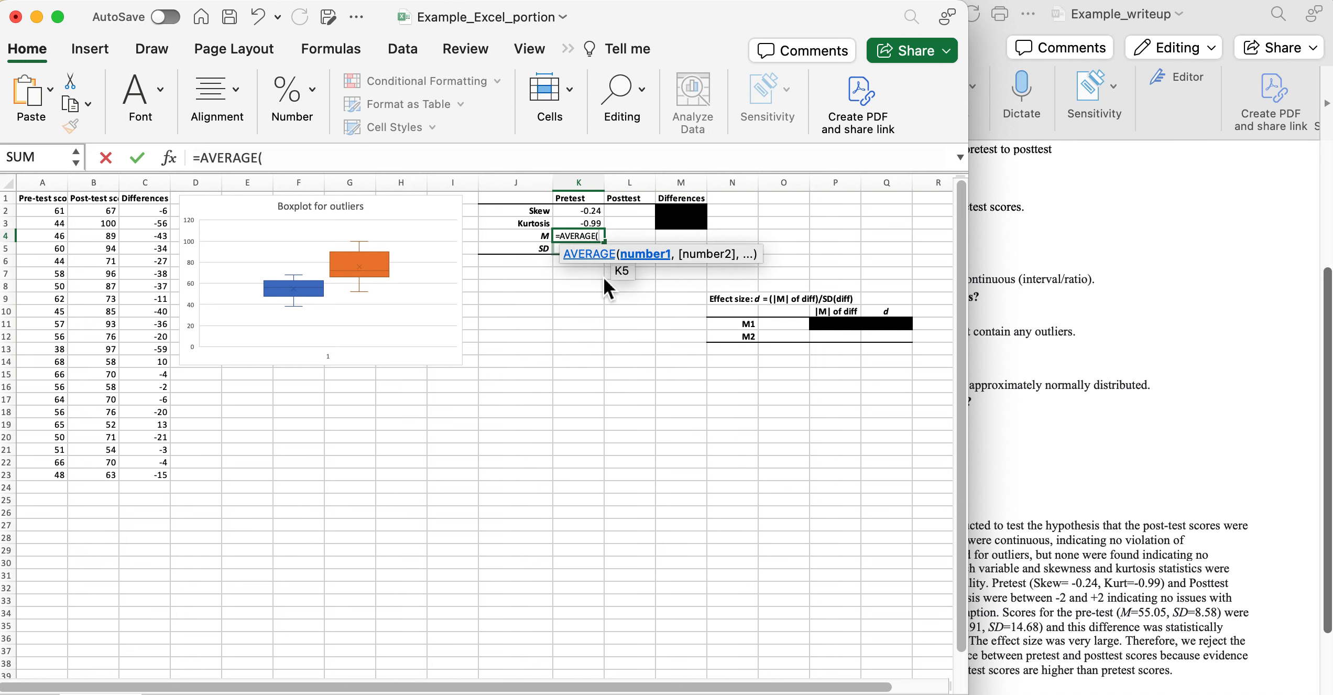
pyautogui.moveTo(57, 213); pyautogui.dragTo(53, 486)
pyautogui.moveTo(50, 483); pyautogui.dragTo(44, 477)
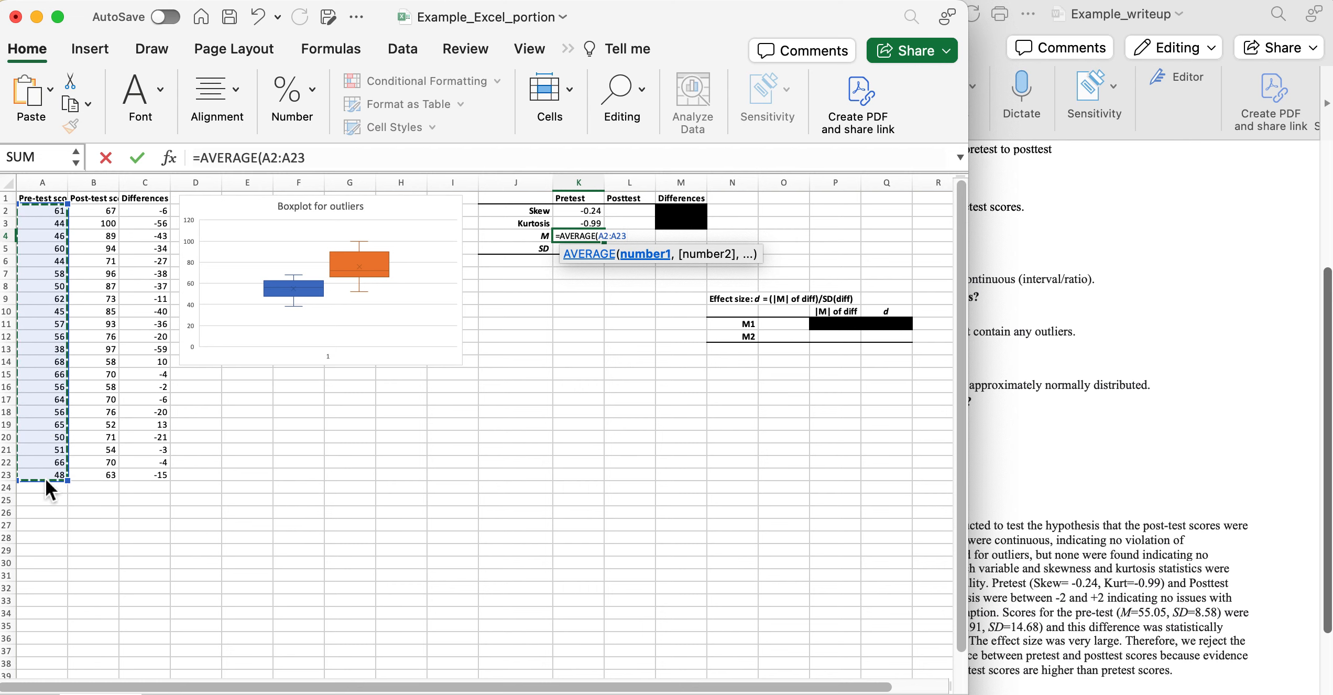
pyautogui.press('Return')
pyautogui.write('=ST')
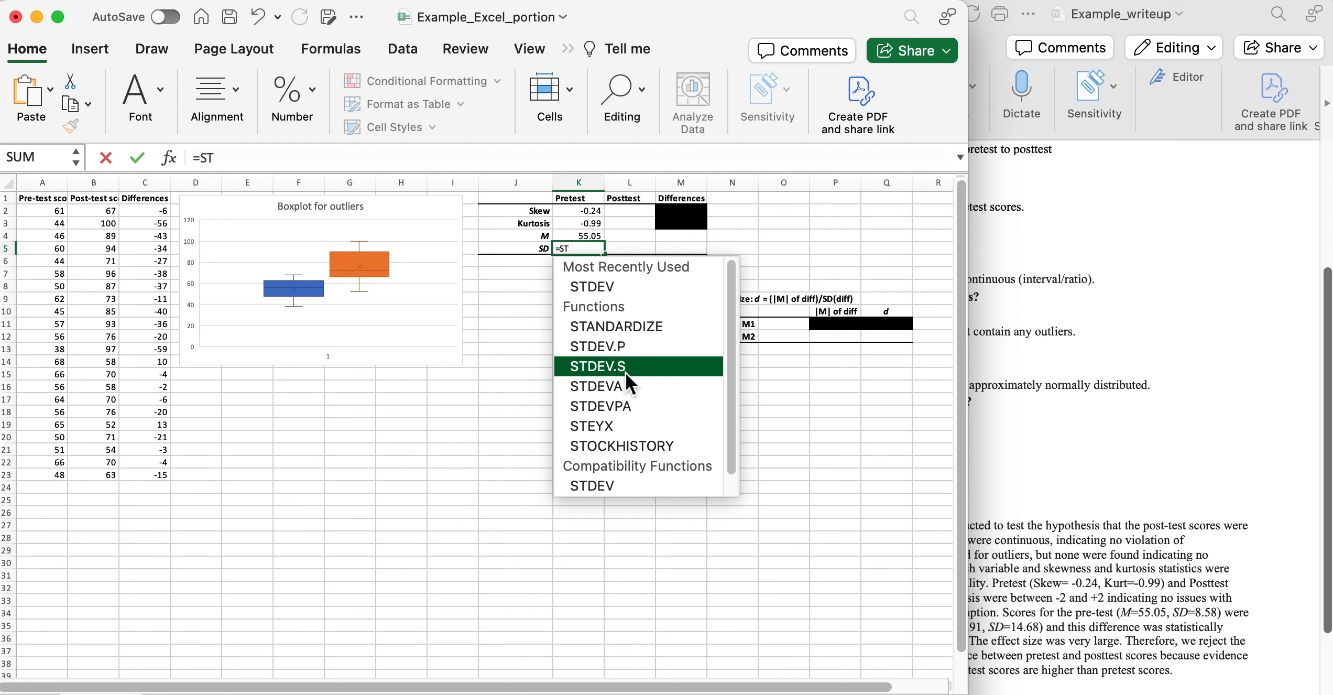
# Complete =STDEV.S(A2:A23) in K5, giving a pretest SD of 8.58.
pyautogui.doubleClick(638, 365)
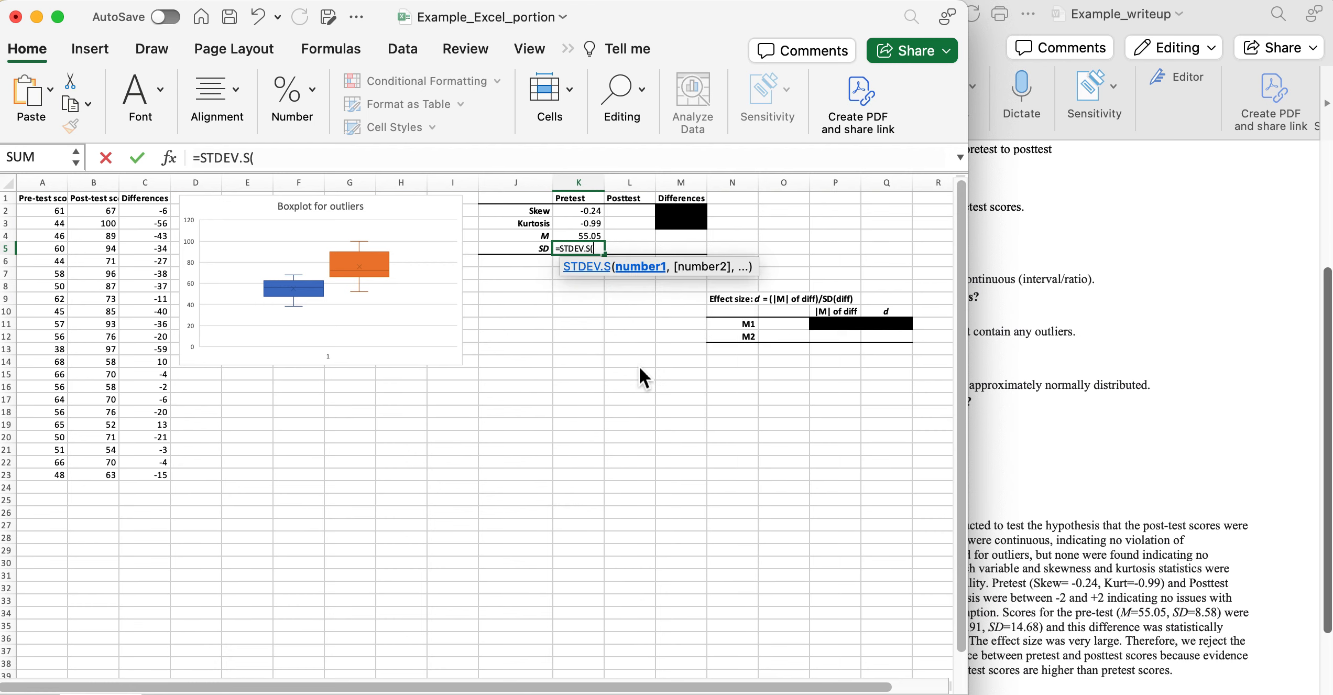
pyautogui.moveTo(46, 221); pyautogui.dragTo(35, 480)
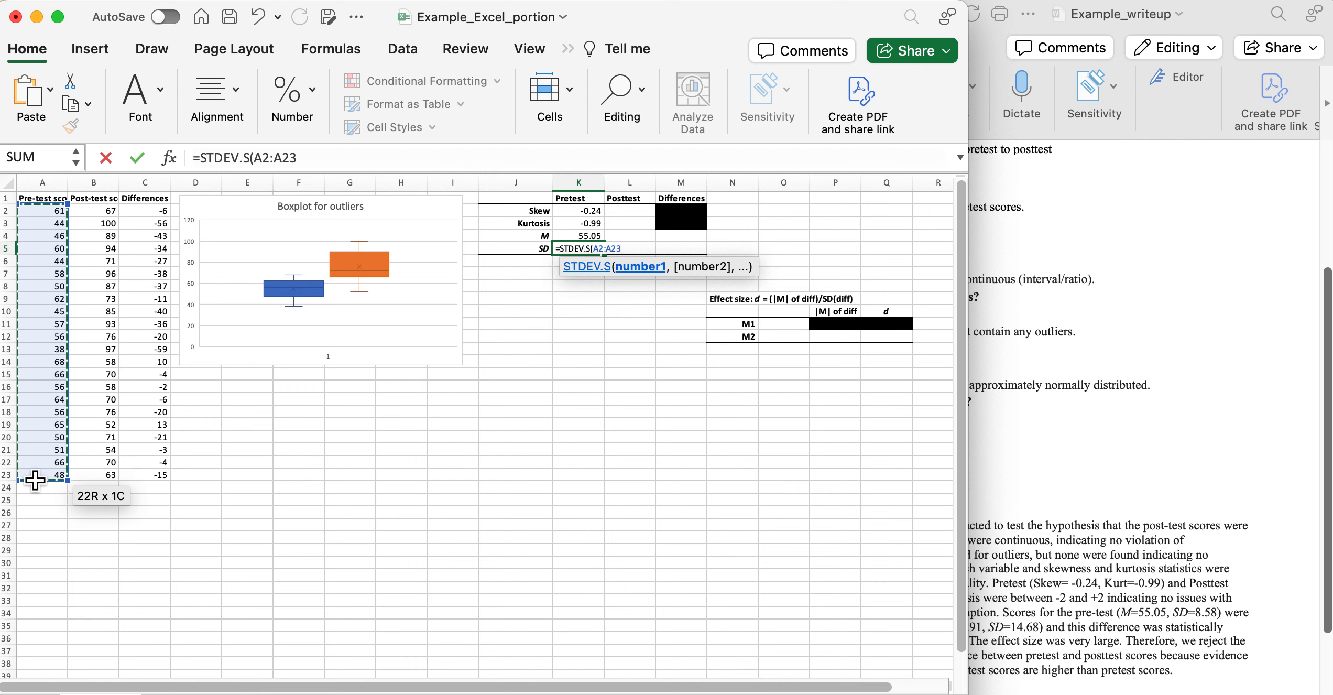
pyautogui.press('Return')
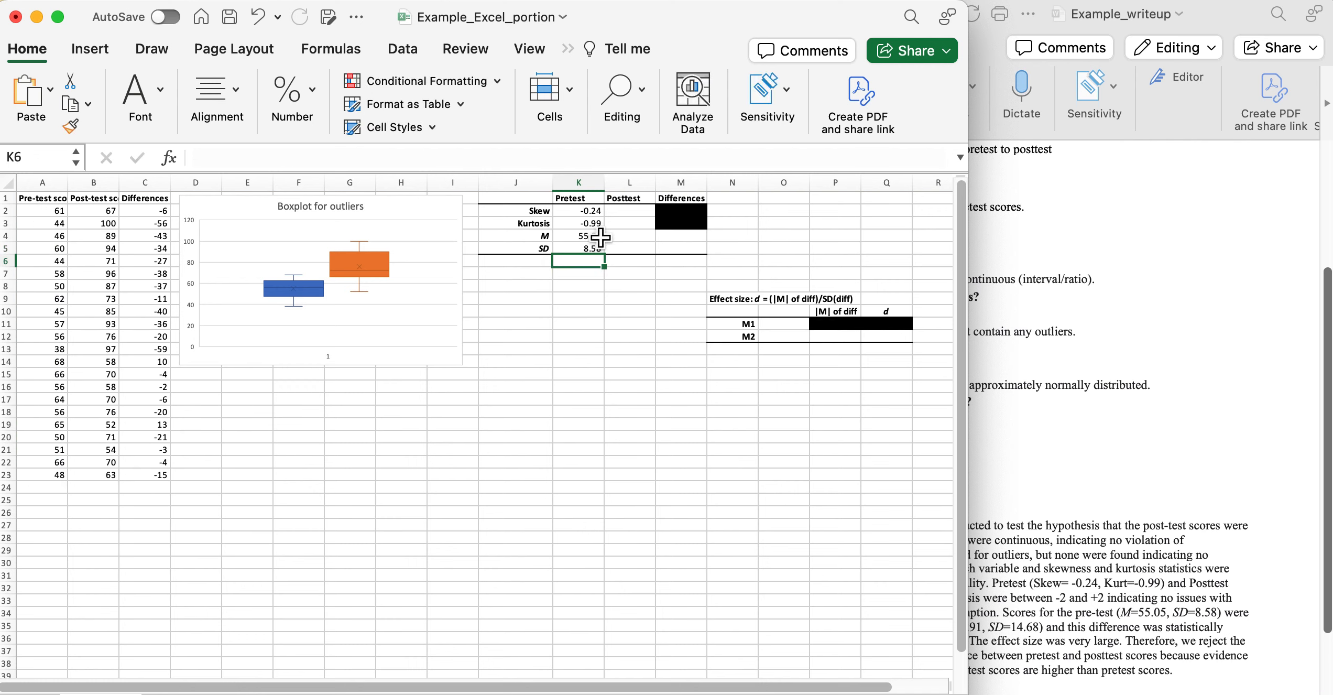
pyautogui.click(637, 212)
# Enter posttest skew 0.12 and kurtosis -1.10 in L2:L3 using SKEW and KURT over B2:B23.
pyautogui.write('=')
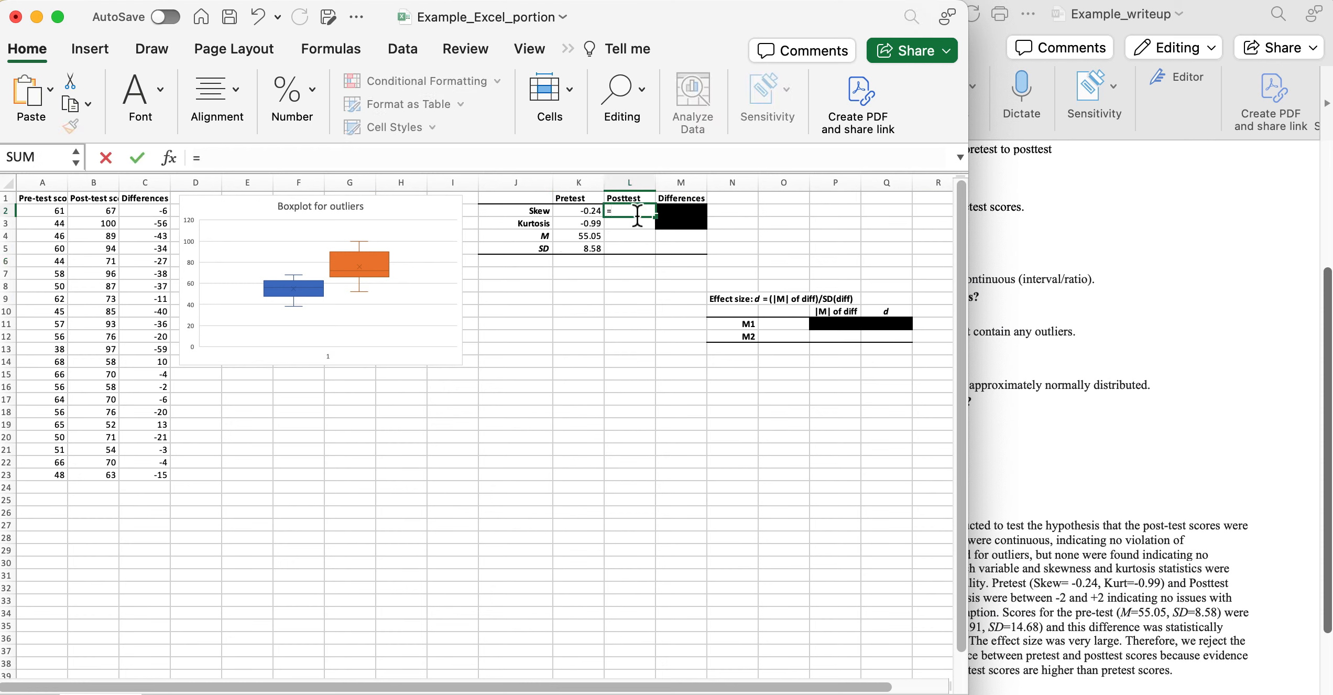
pyautogui.write('SKE')
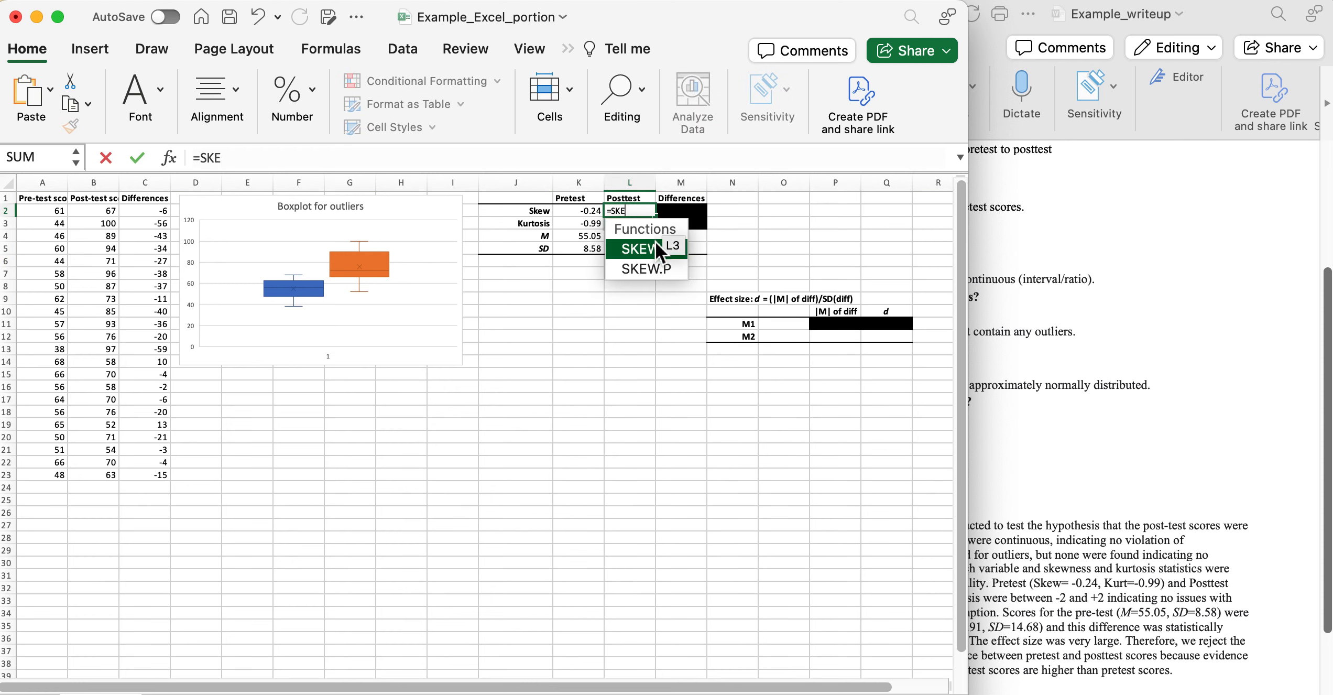
pyautogui.doubleClick(655, 245)
pyautogui.moveTo(114, 217); pyautogui.dragTo(115, 480)
pyautogui.press('Return')
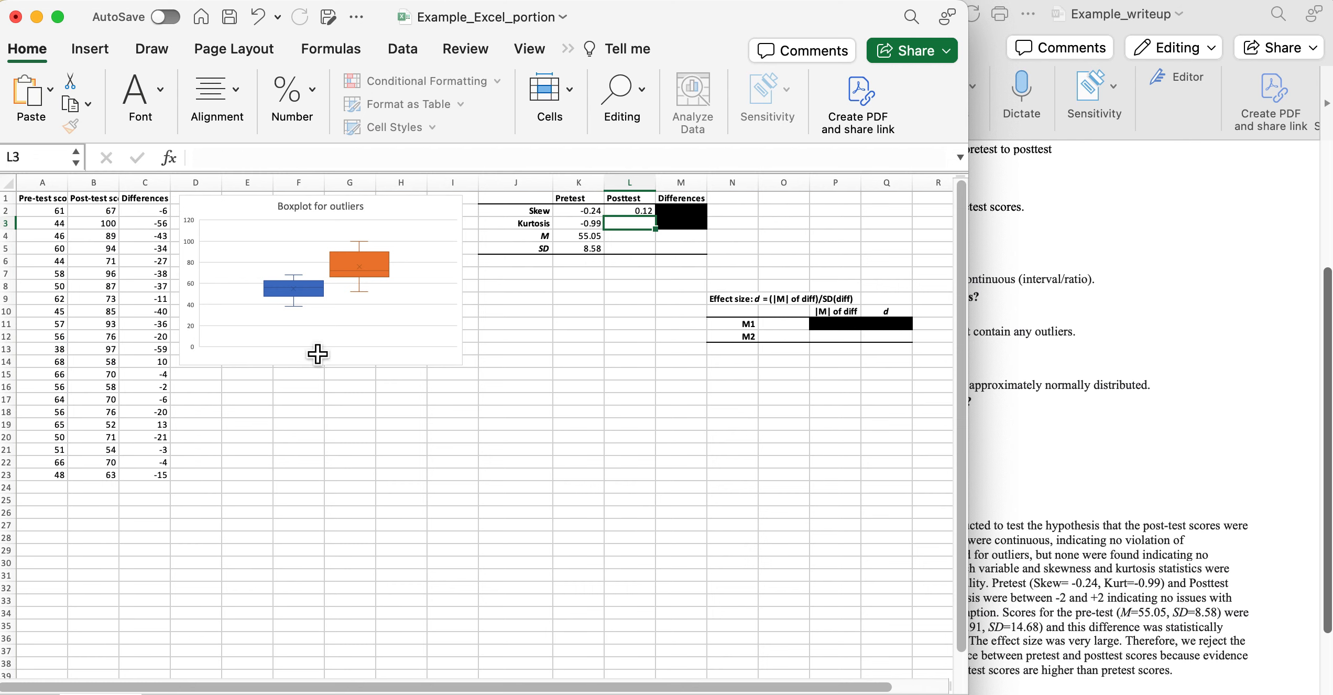
pyautogui.write('=')
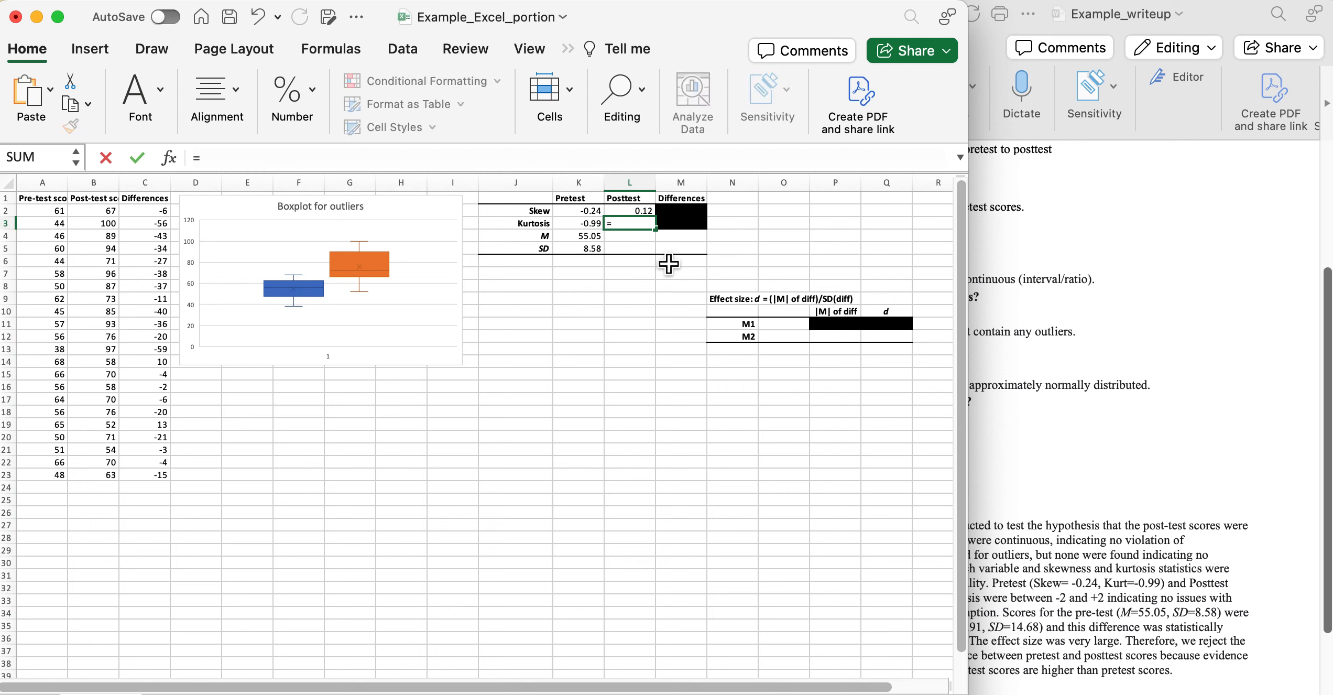
pyautogui.write('k')
pyautogui.doubleClick(664, 258)
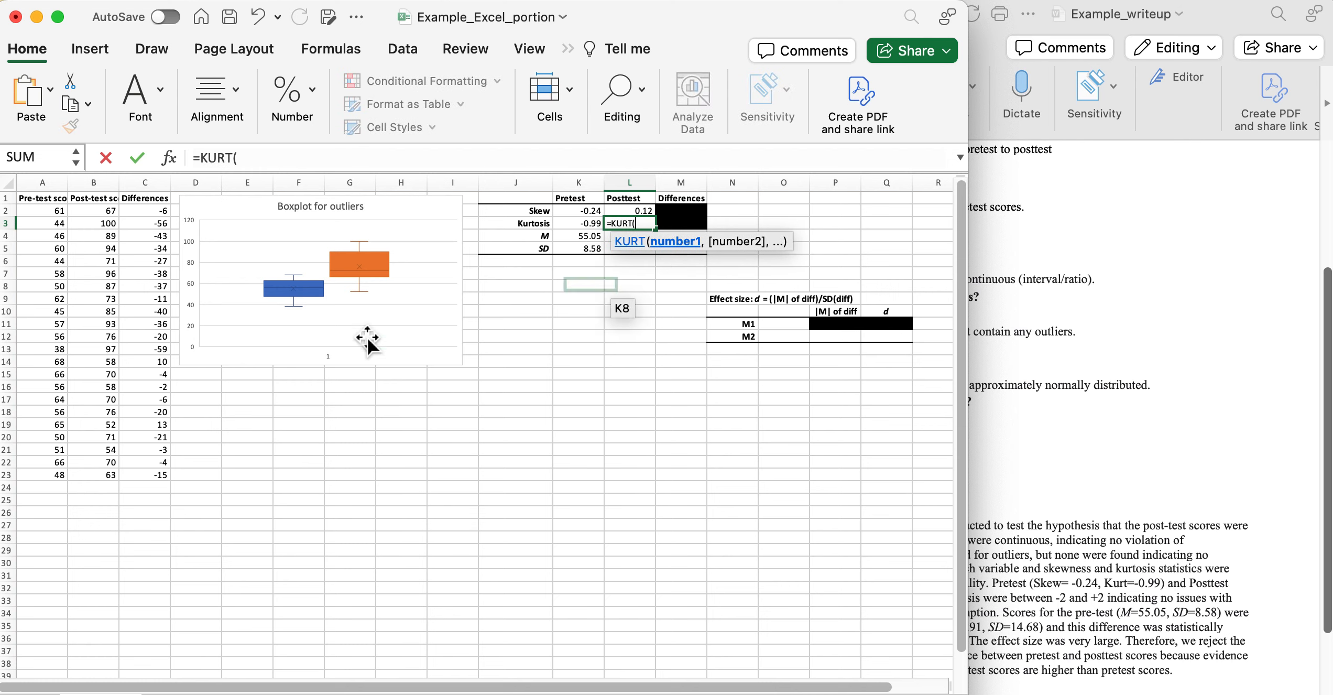
pyautogui.moveTo(109, 211); pyautogui.dragTo(112, 476)
pyautogui.press('Return')
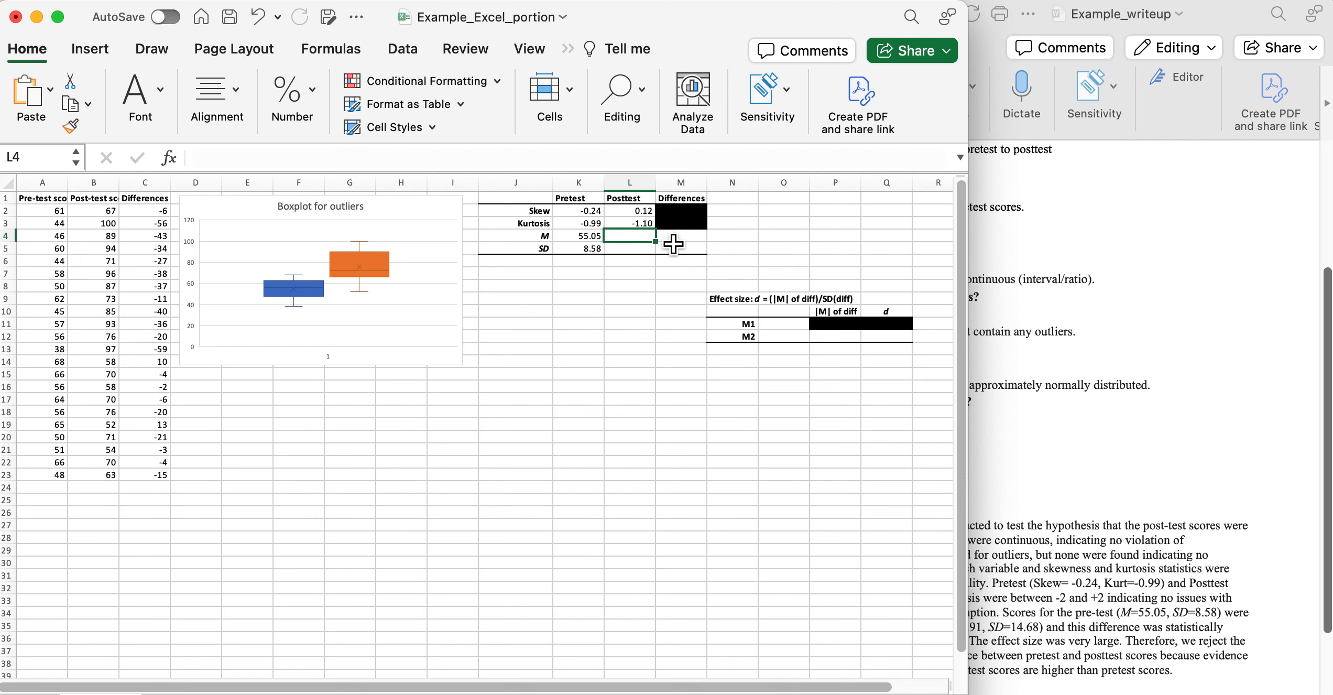
# Enter posttest mean 75.91 and SD 14.68 in L4:L5 using AVERAGE and STDEV.S over B2:B23.
pyautogui.write('=')
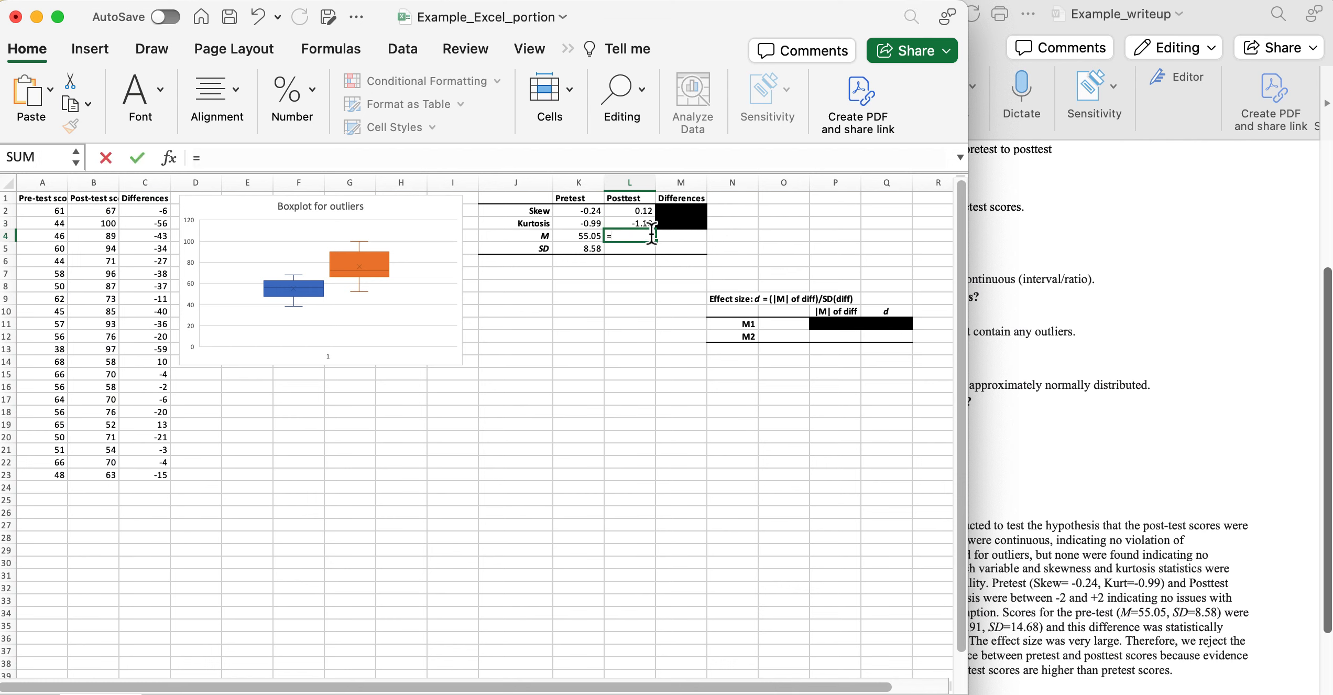
pyautogui.write('AV')
pyautogui.doubleClick(658, 272)
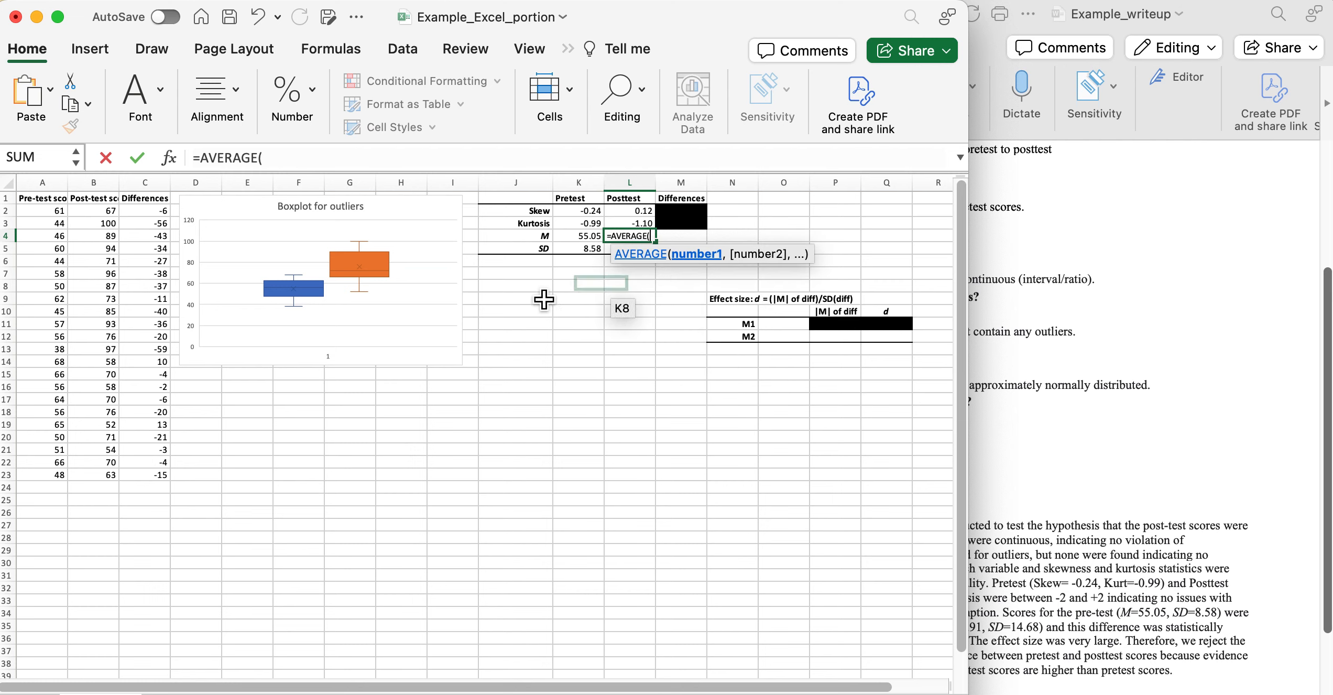
pyautogui.click(109, 224)
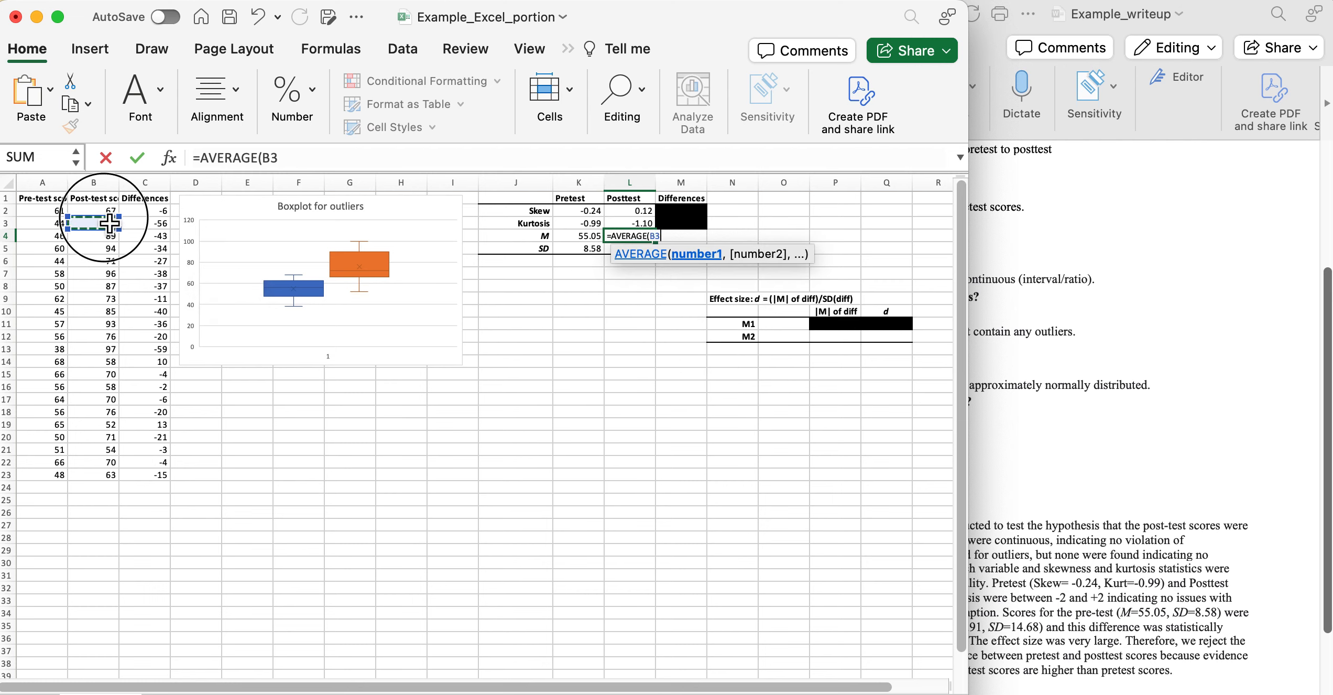
pyautogui.moveTo(95, 211); pyautogui.dragTo(89, 478)
pyautogui.press('Return')
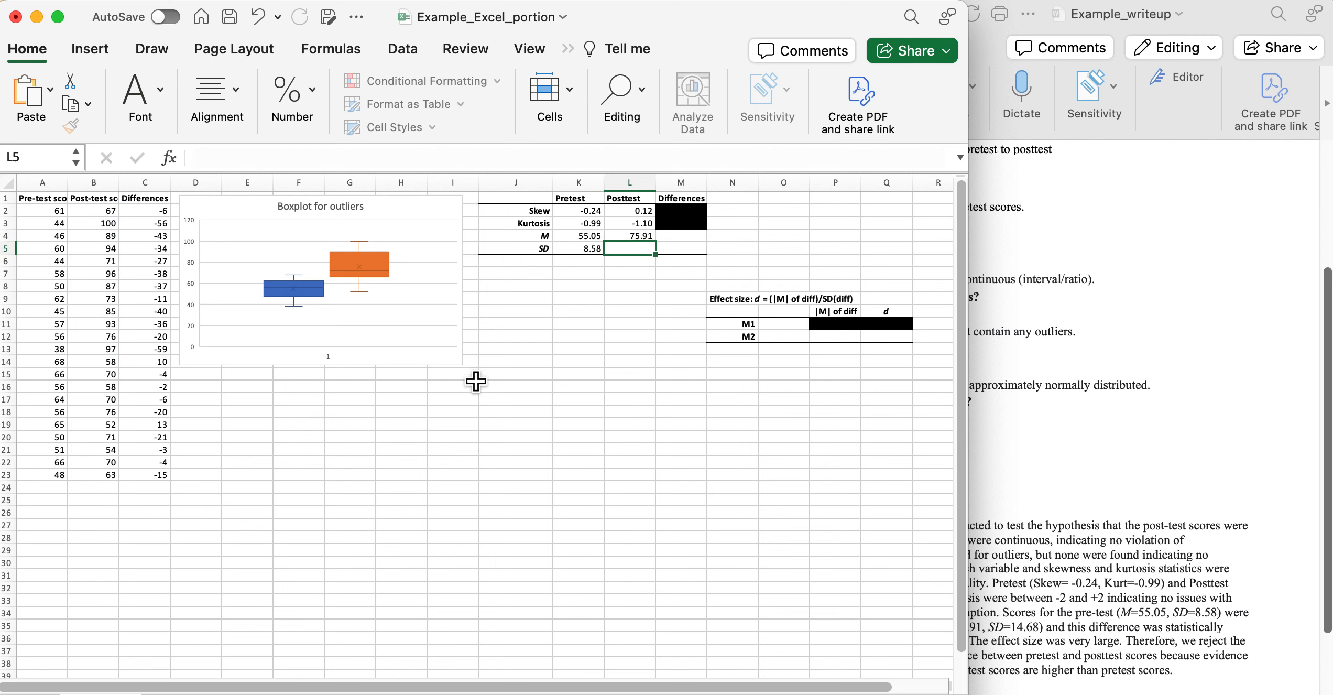
pyautogui.write('=')
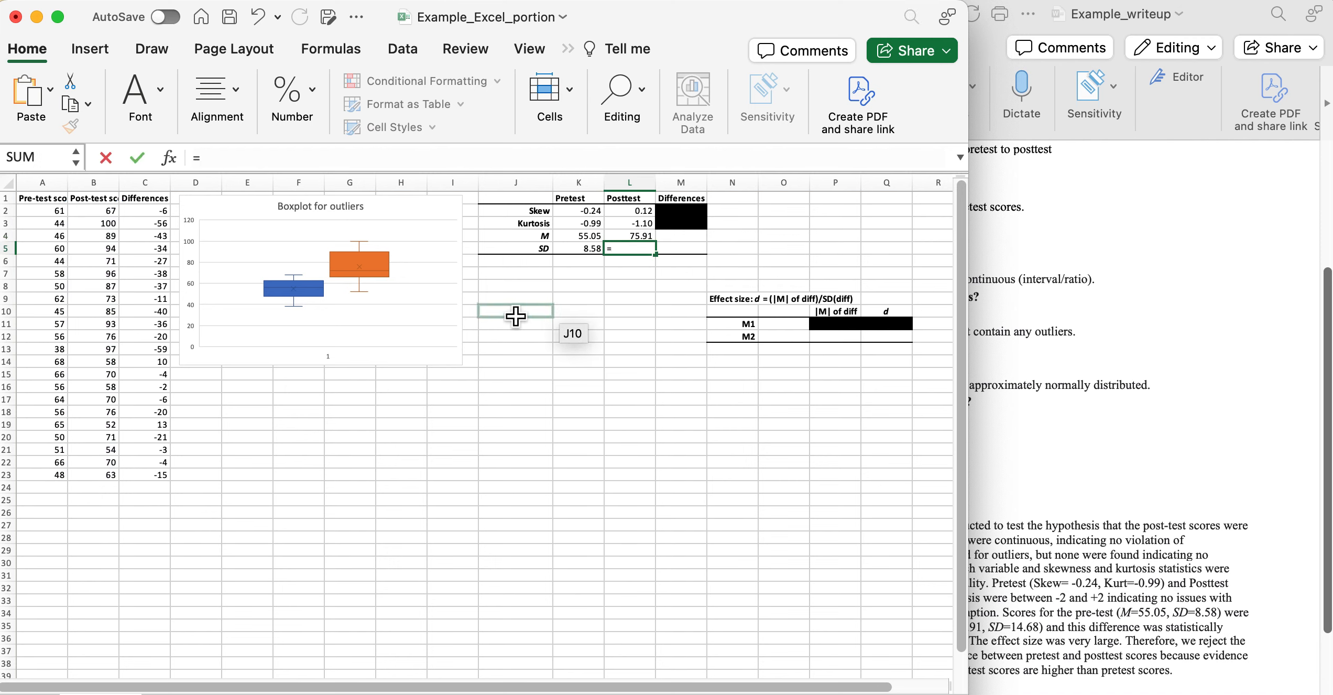
pyautogui.write('ST')
pyautogui.doubleClick(678, 360)
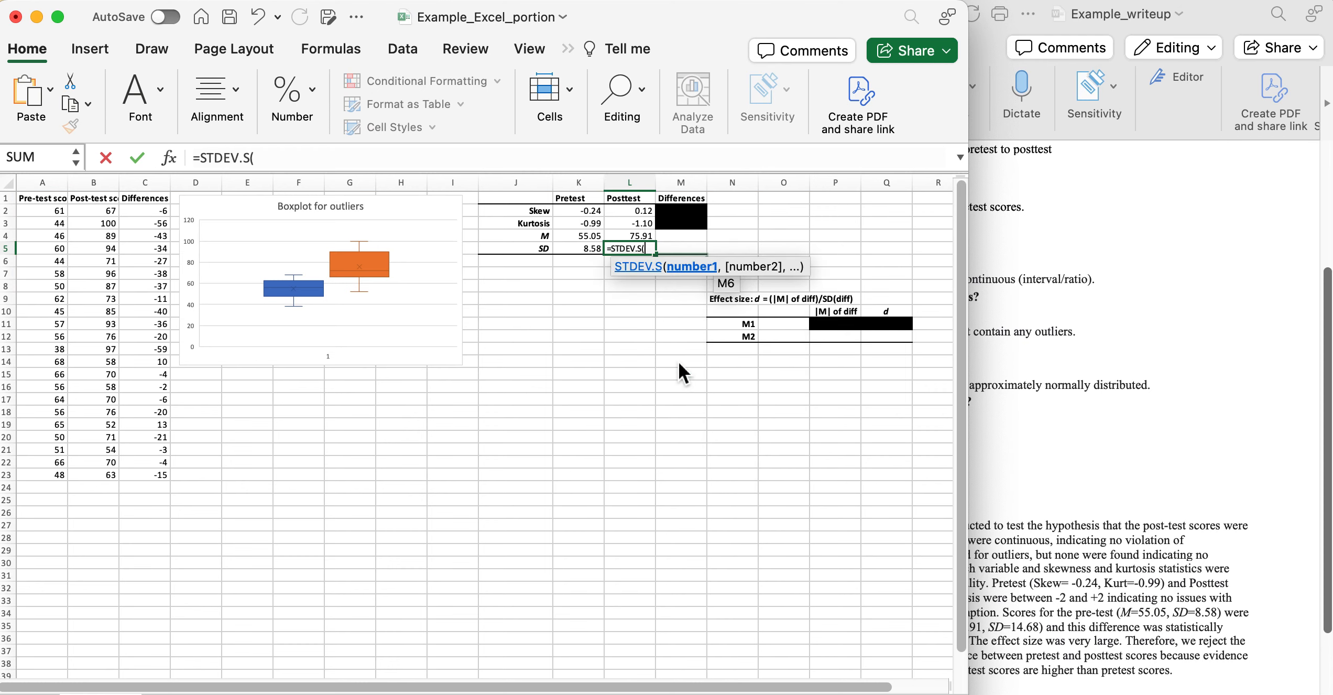
pyautogui.moveTo(112, 211); pyautogui.dragTo(109, 475)
pyautogui.press('Return')
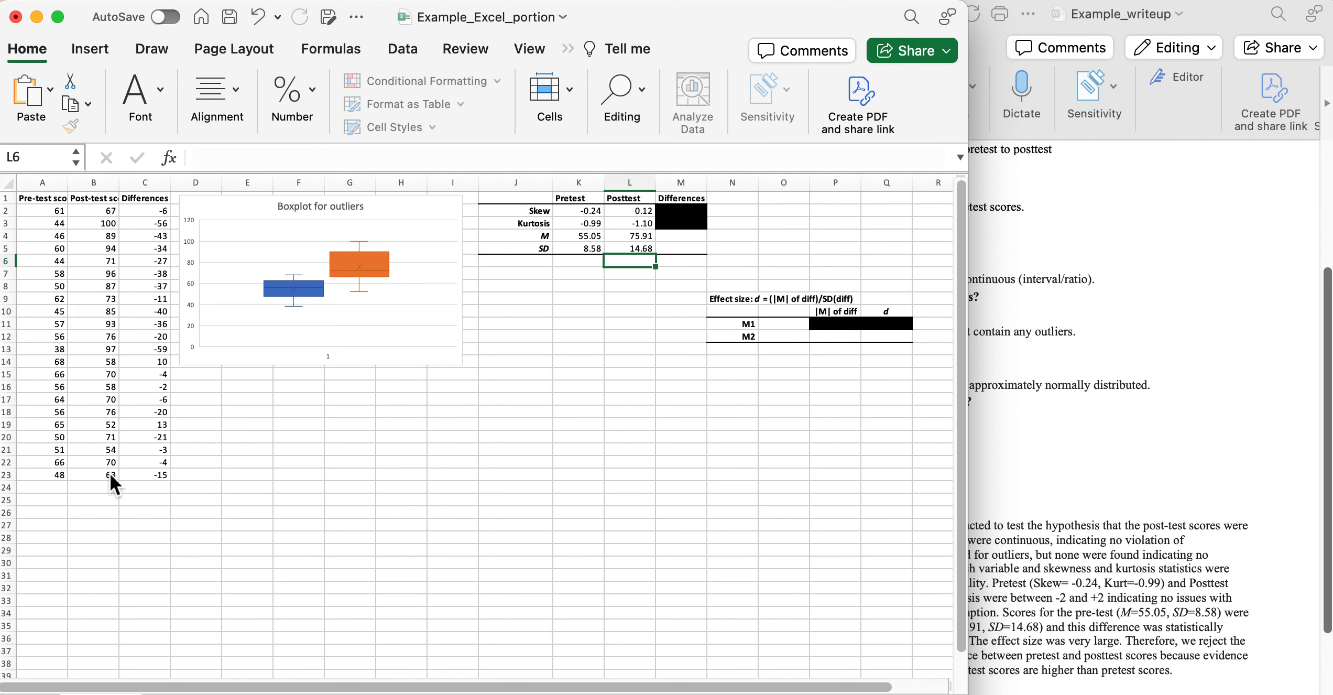
pyautogui.click(696, 239)
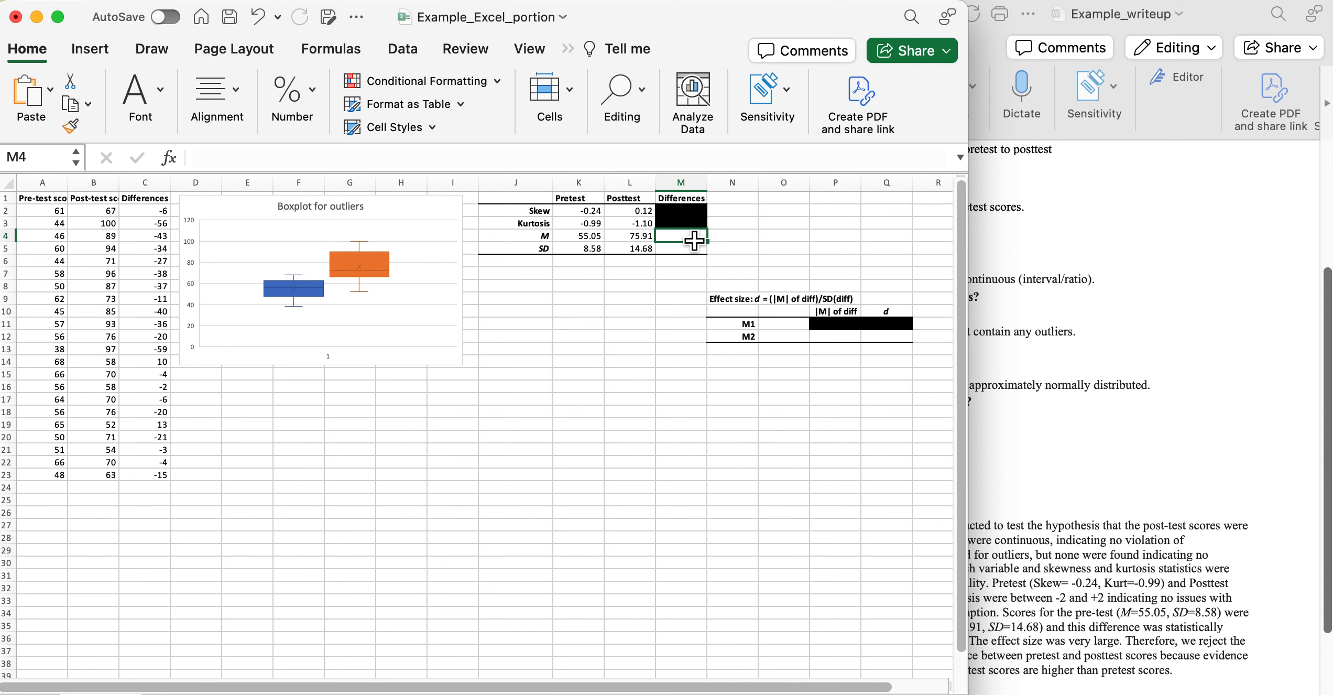
# Enter =AVERAGE over the Differences C2:C23 to get their mean of -20.86.
pyautogui.write('=')
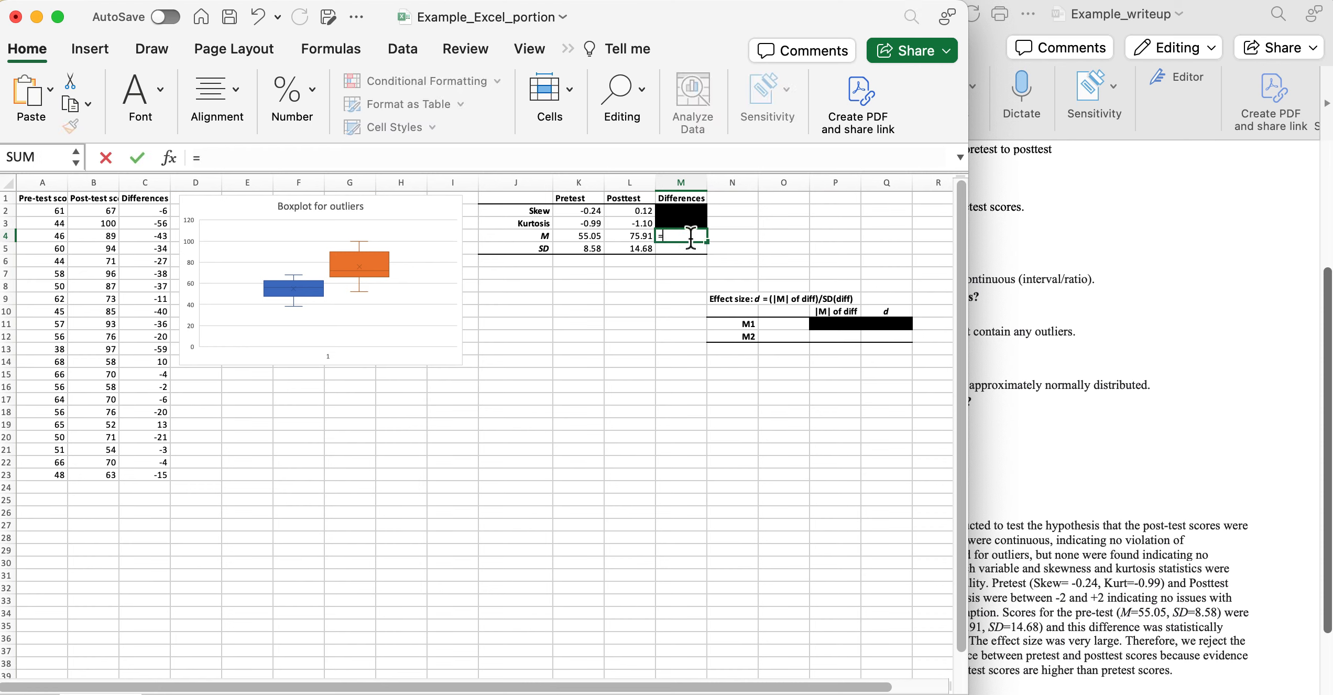
pyautogui.write('AV')
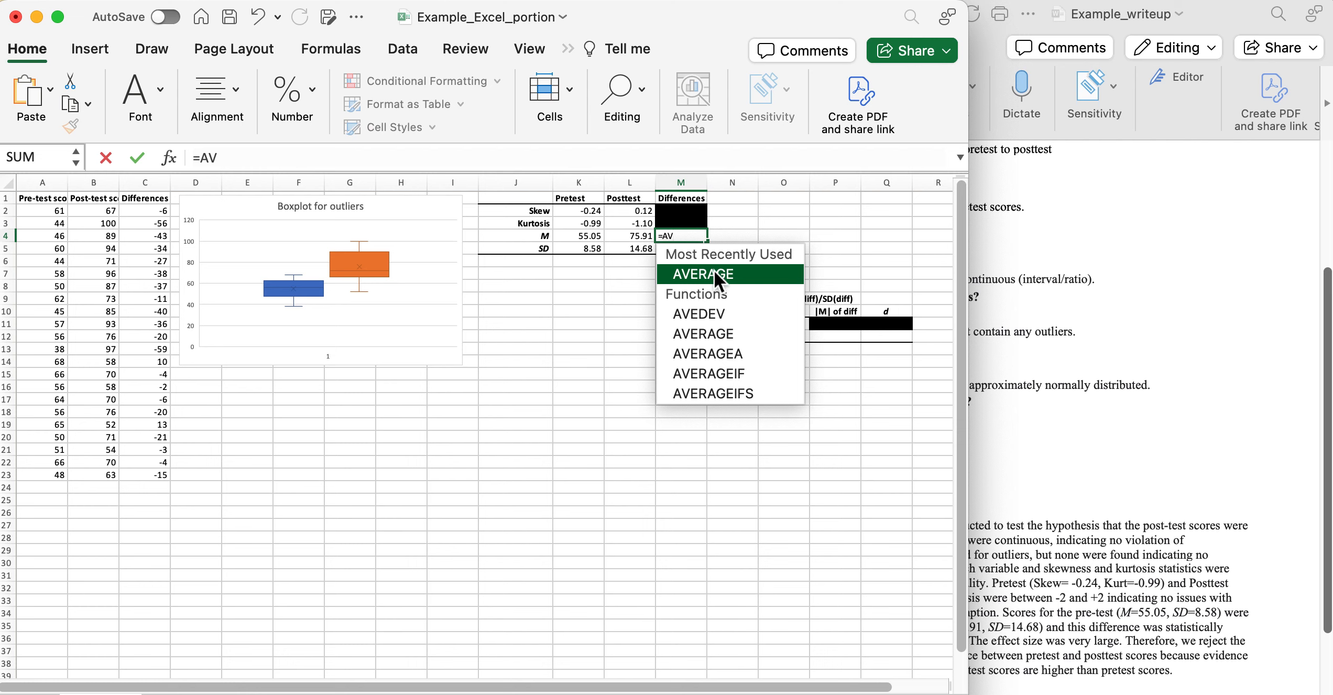
pyautogui.doubleClick(713, 273)
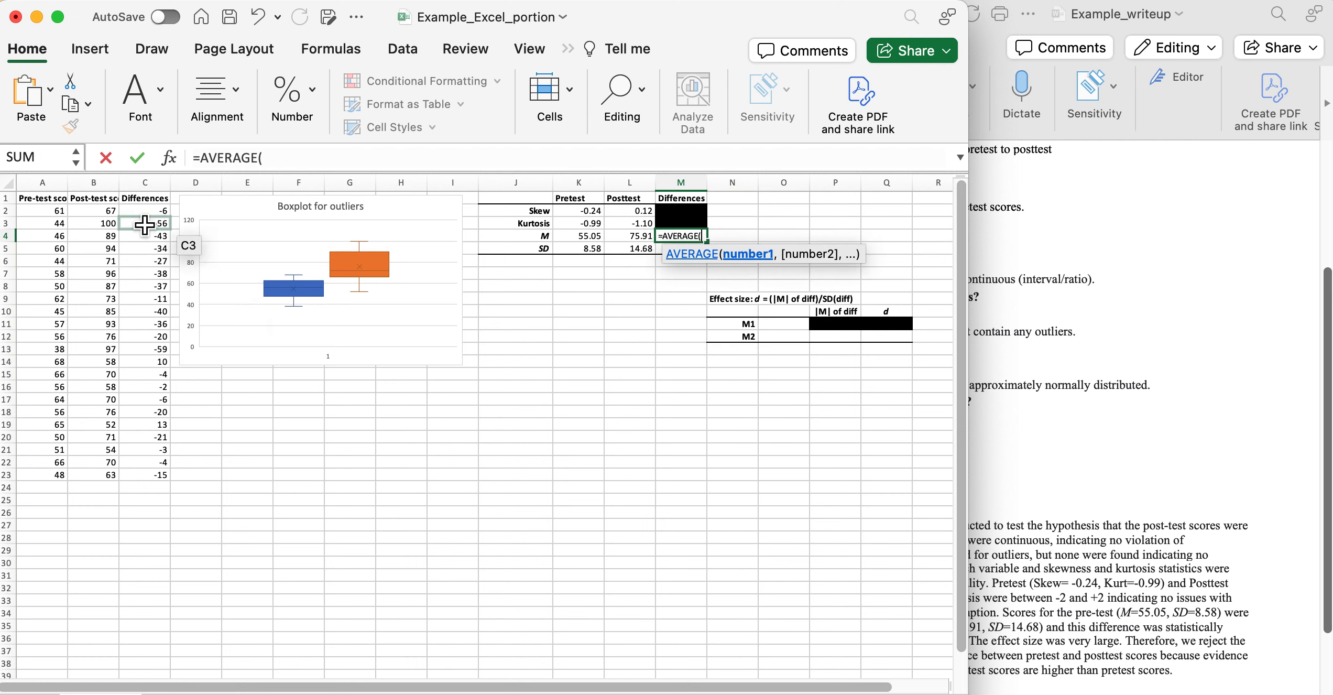
pyautogui.moveTo(145, 210); pyautogui.dragTo(153, 478)
pyautogui.press('Return')
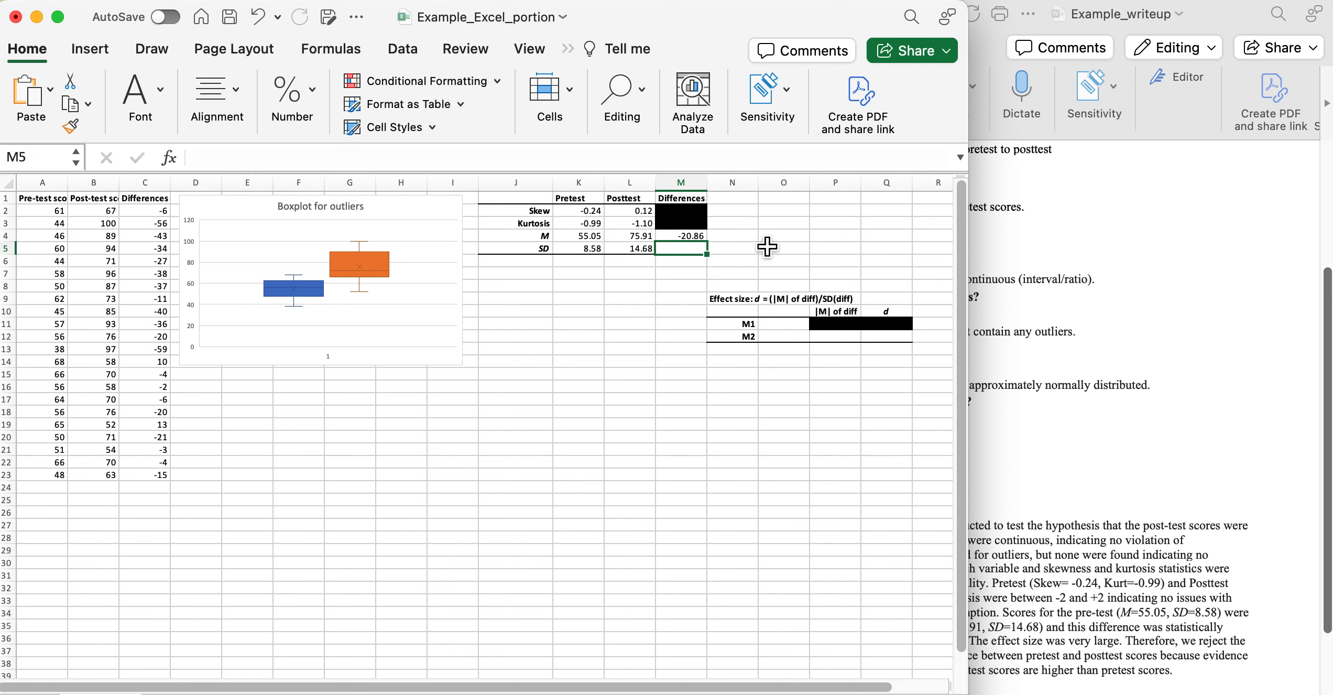
# Enter =STDEV.S over C2:C23 in M5 so the Differences SD reads 20.07.
pyautogui.write('=')
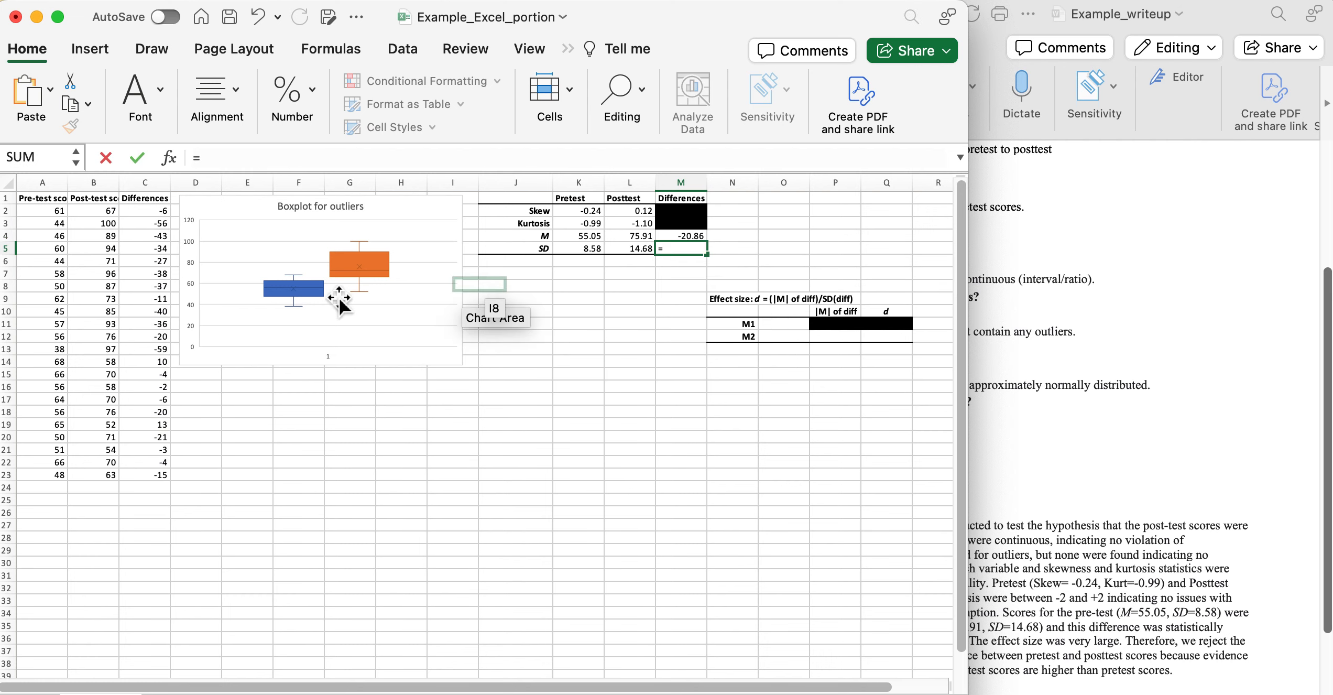
pyautogui.write('st')
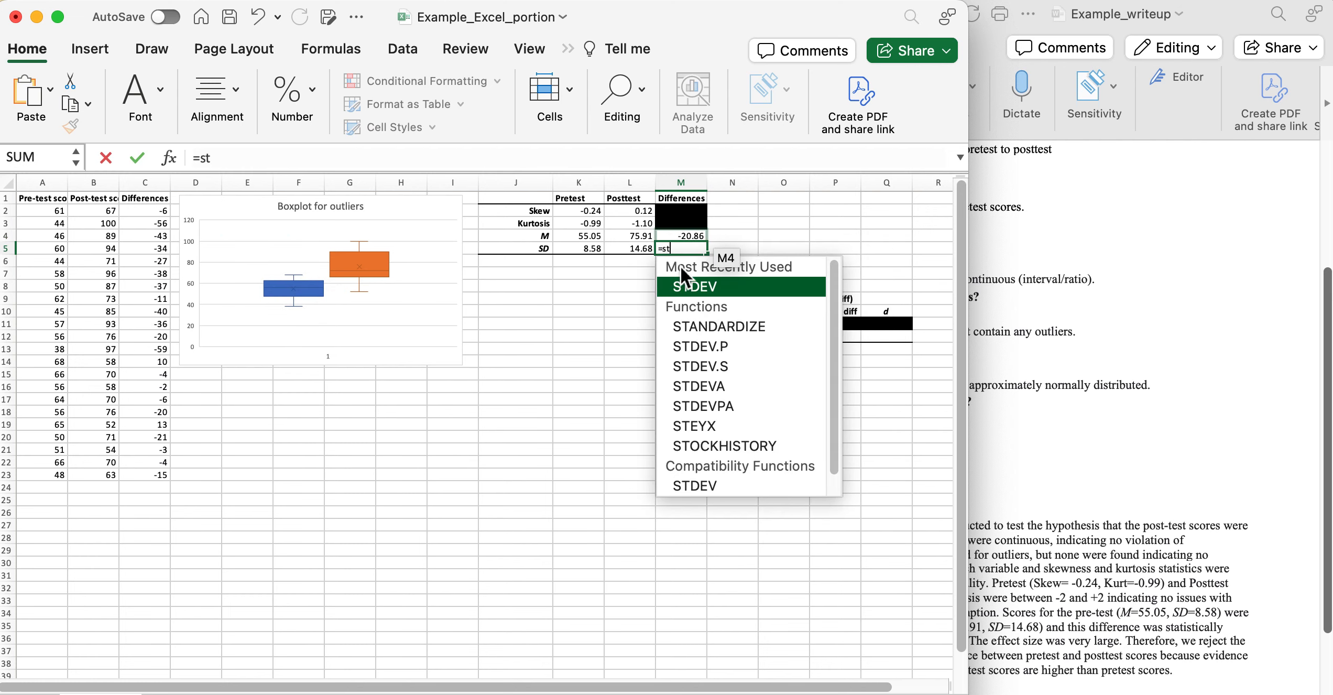
pyautogui.doubleClick(742, 366)
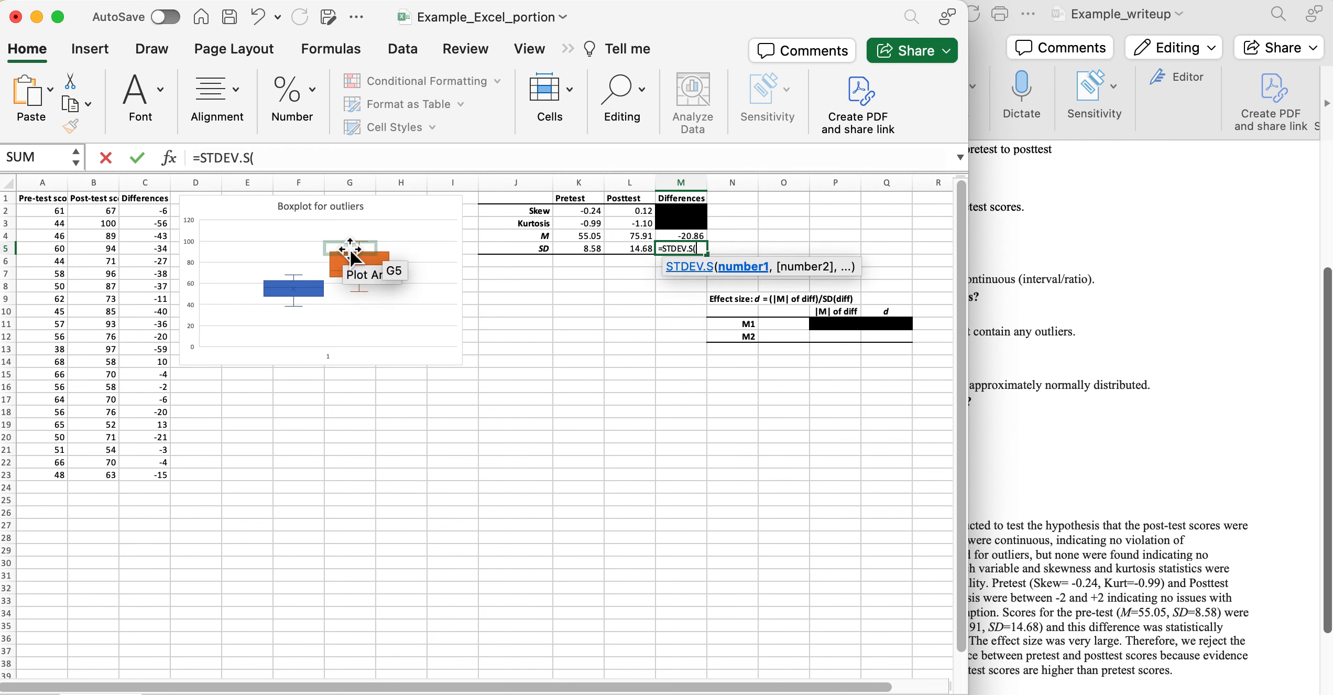
pyautogui.moveTo(152, 210); pyautogui.dragTo(161, 481)
pyautogui.press('Return')
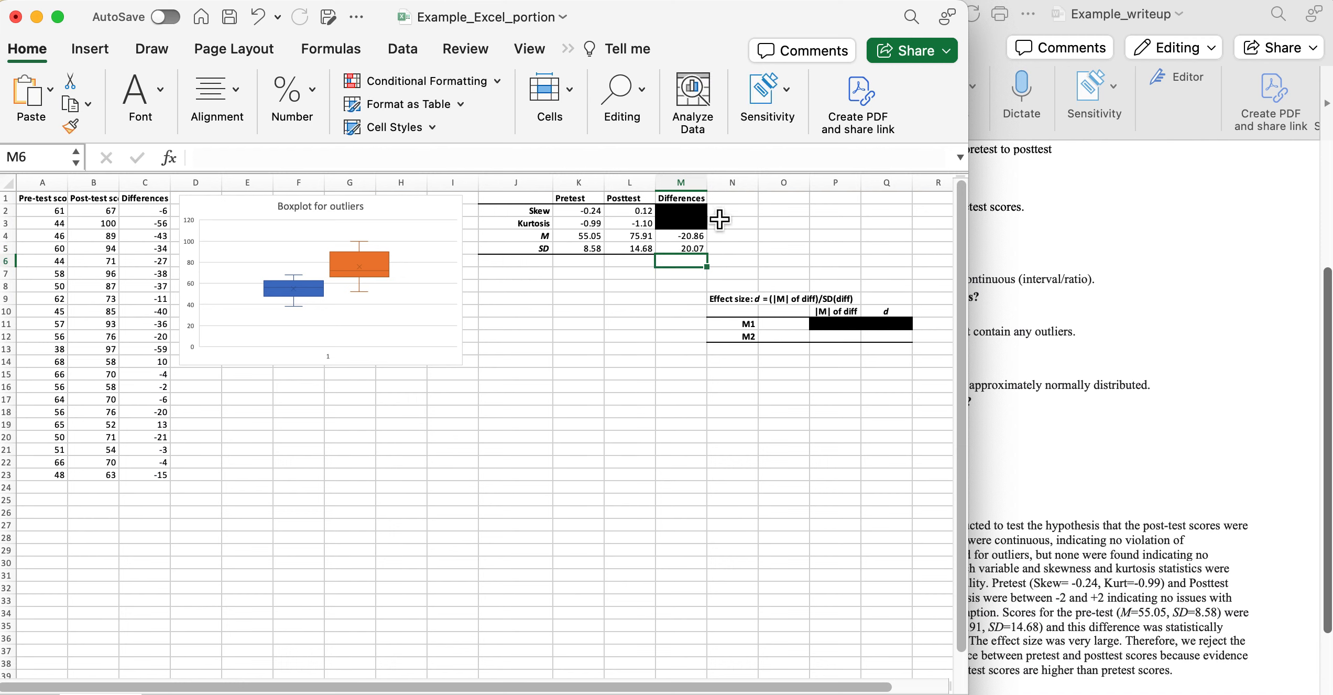
pyautogui.click(1097, 496)
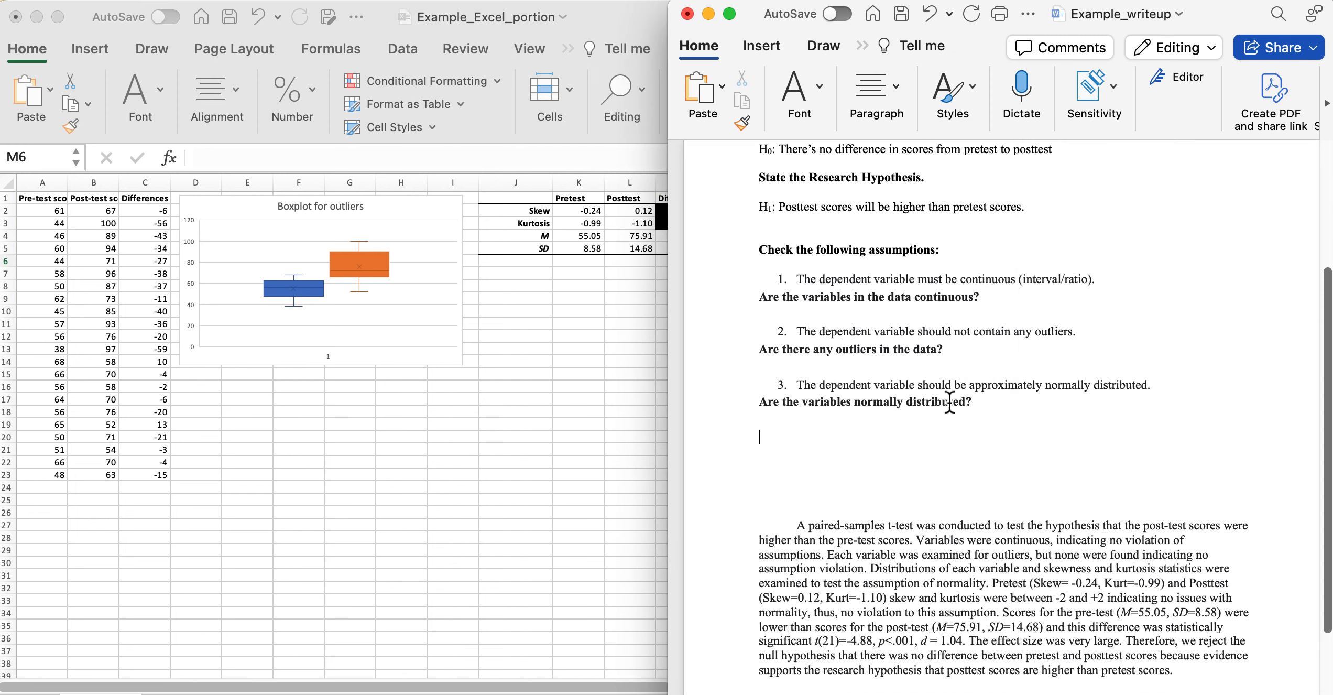
pyautogui.click(595, 227)
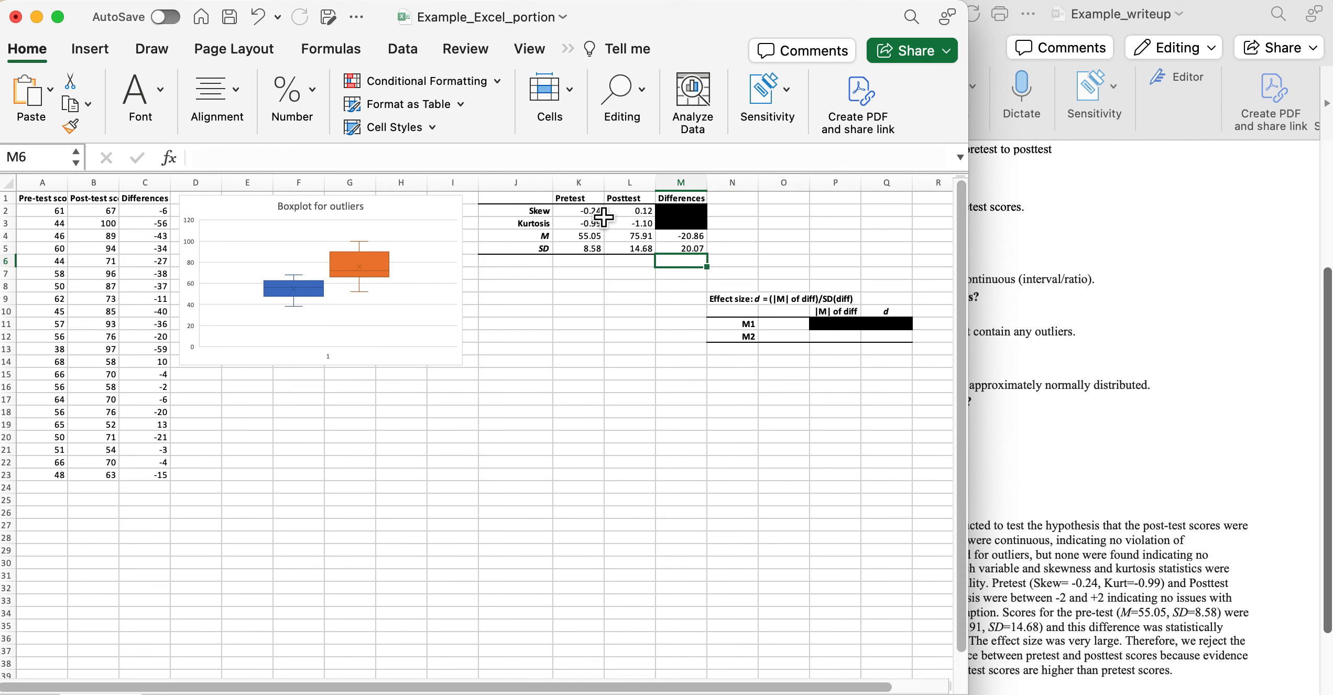
# Select the pre-test scores A2:A23 and bring up the statistical chart types.
pyautogui.click(216, 393)
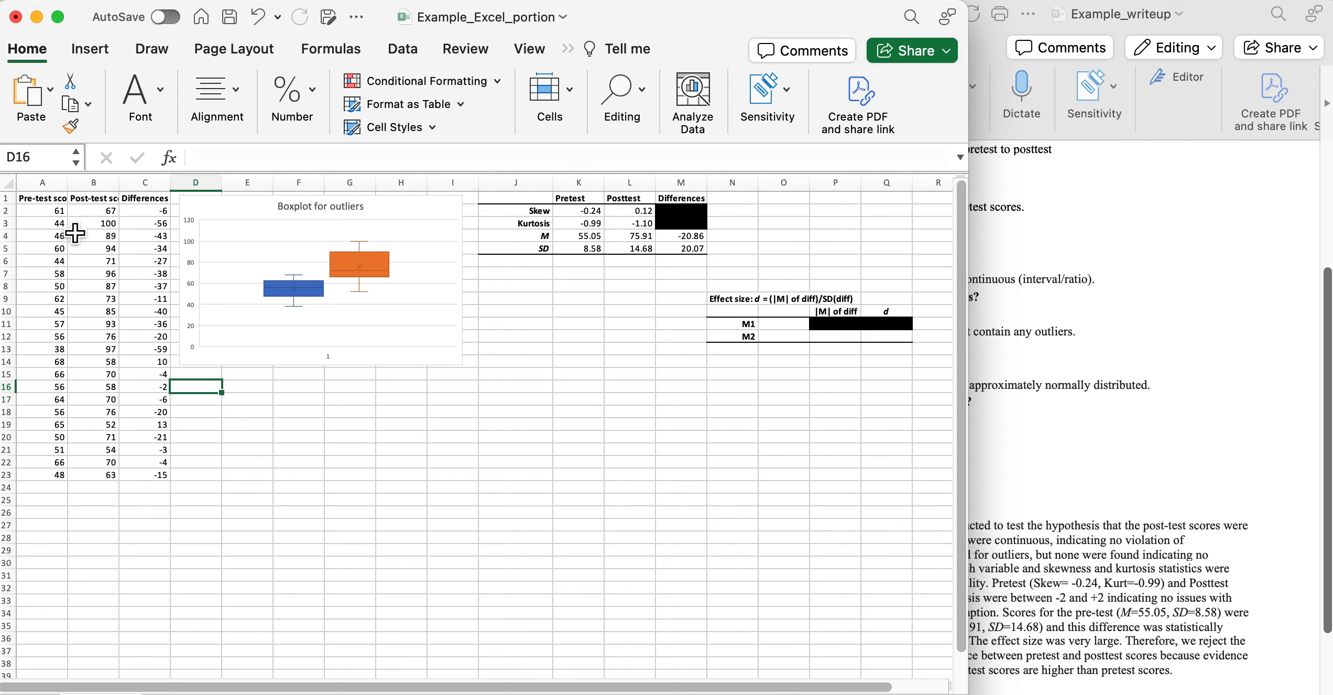
pyautogui.click(52, 214)
pyautogui.moveTo(52, 215); pyautogui.dragTo(48, 478)
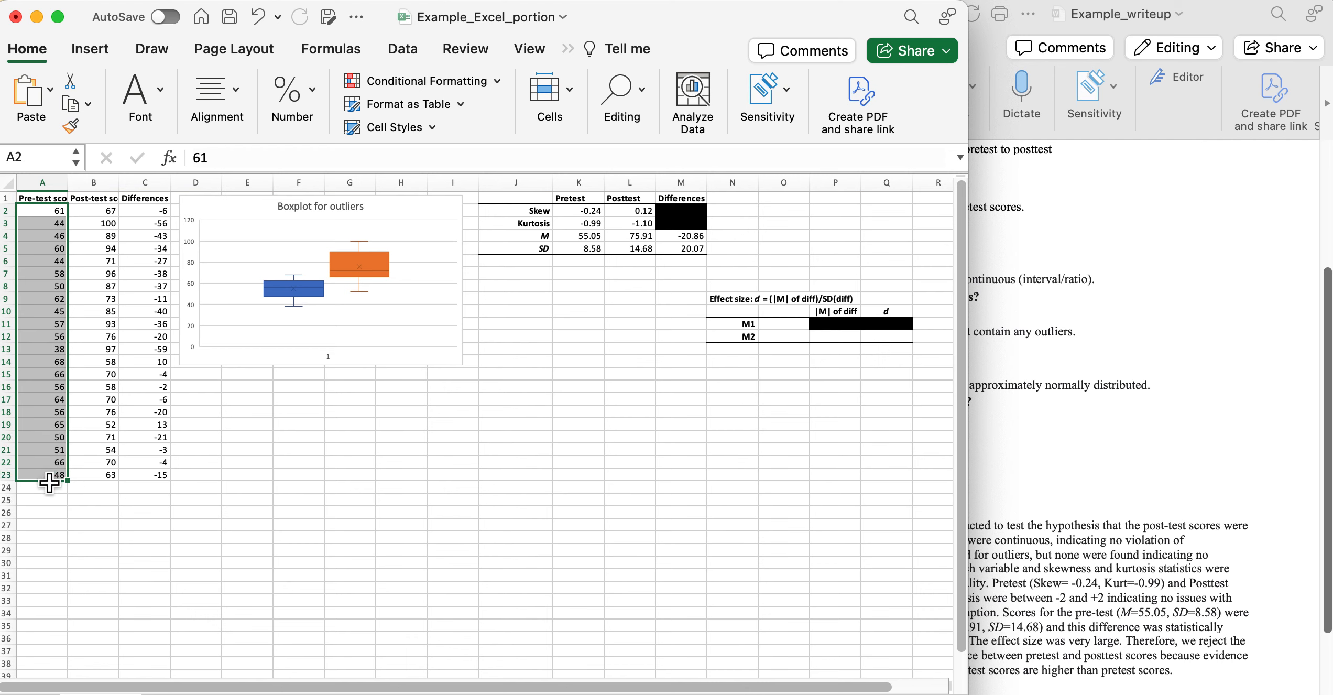
pyautogui.click(96, 45)
pyautogui.click(463, 99)
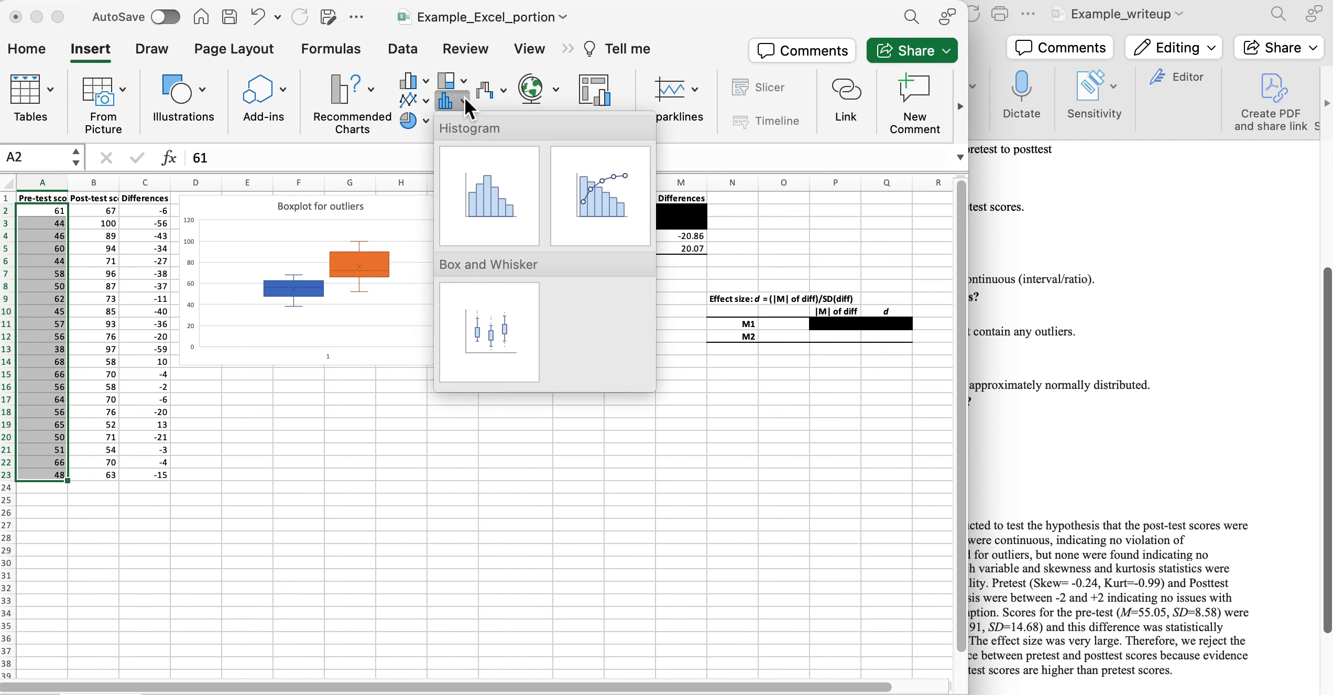
# Insert a histogram of the pre-test scores titled 'Pretest Distribution'.
pyautogui.click(496, 187)
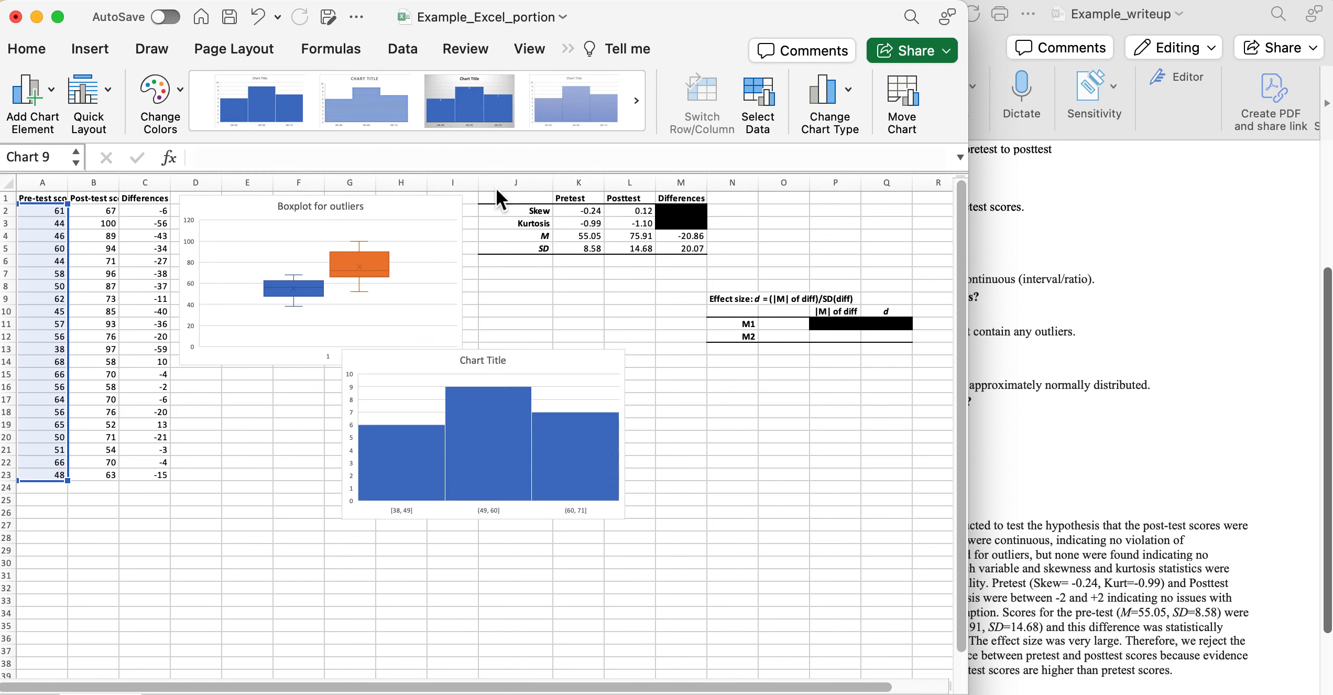
pyautogui.click(491, 359)
pyautogui.doubleClick(492, 359)
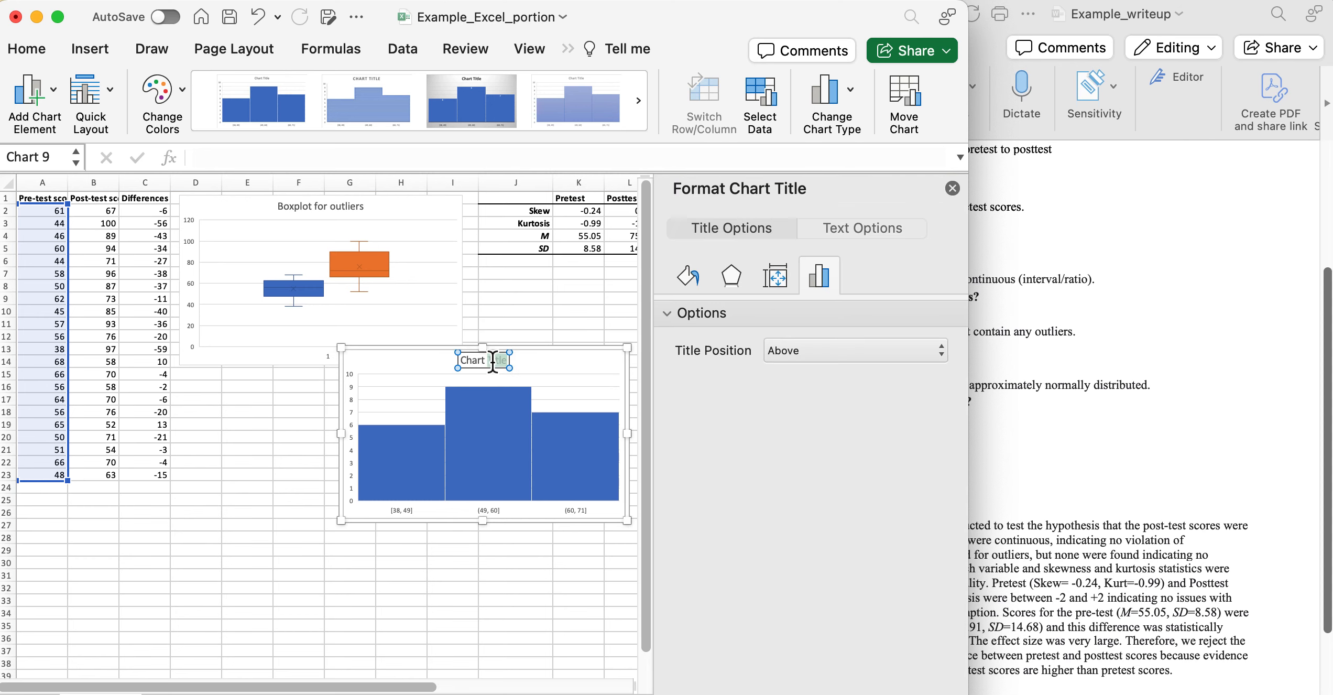
pyautogui.tripleClick(492, 361)
pyautogui.press('BackSpace')
pyautogui.write('Pretest Distribution')
pyautogui.click(403, 614)
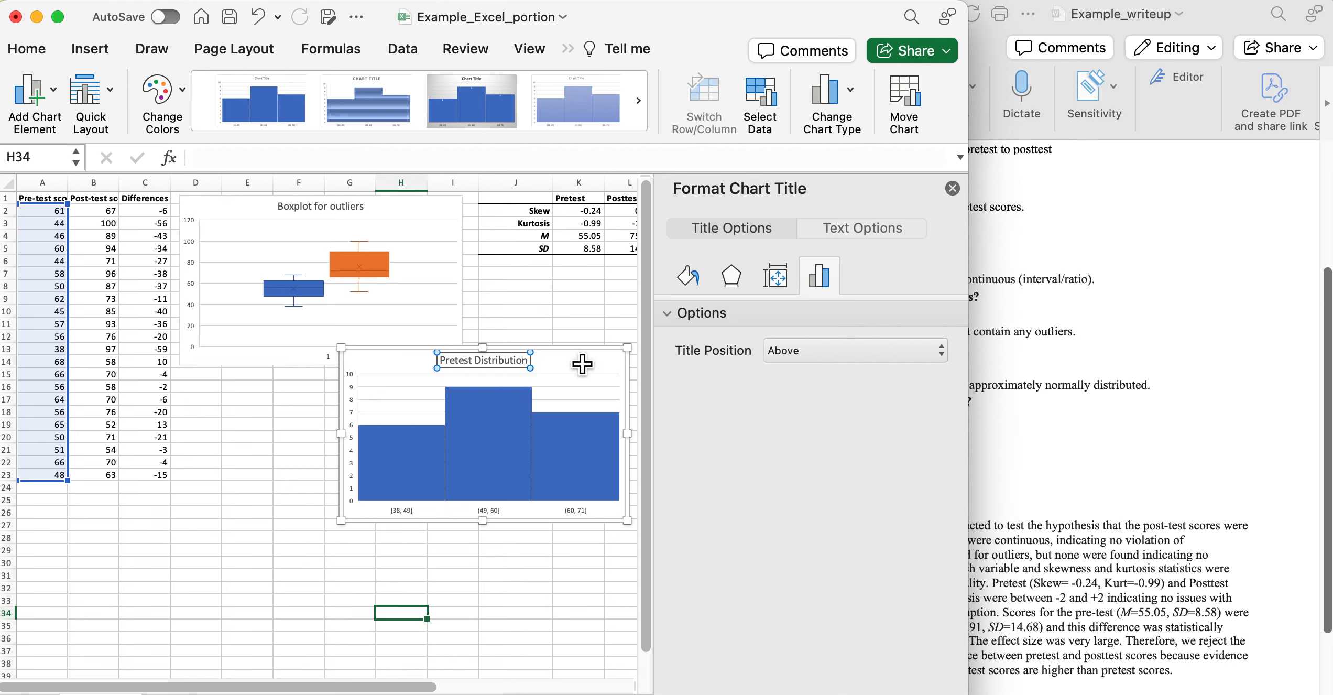
# Move the histogram beneath the boxplot and select the post-test scores B2:B23.
pyautogui.moveTo(584, 362); pyautogui.dragTo(412, 377)
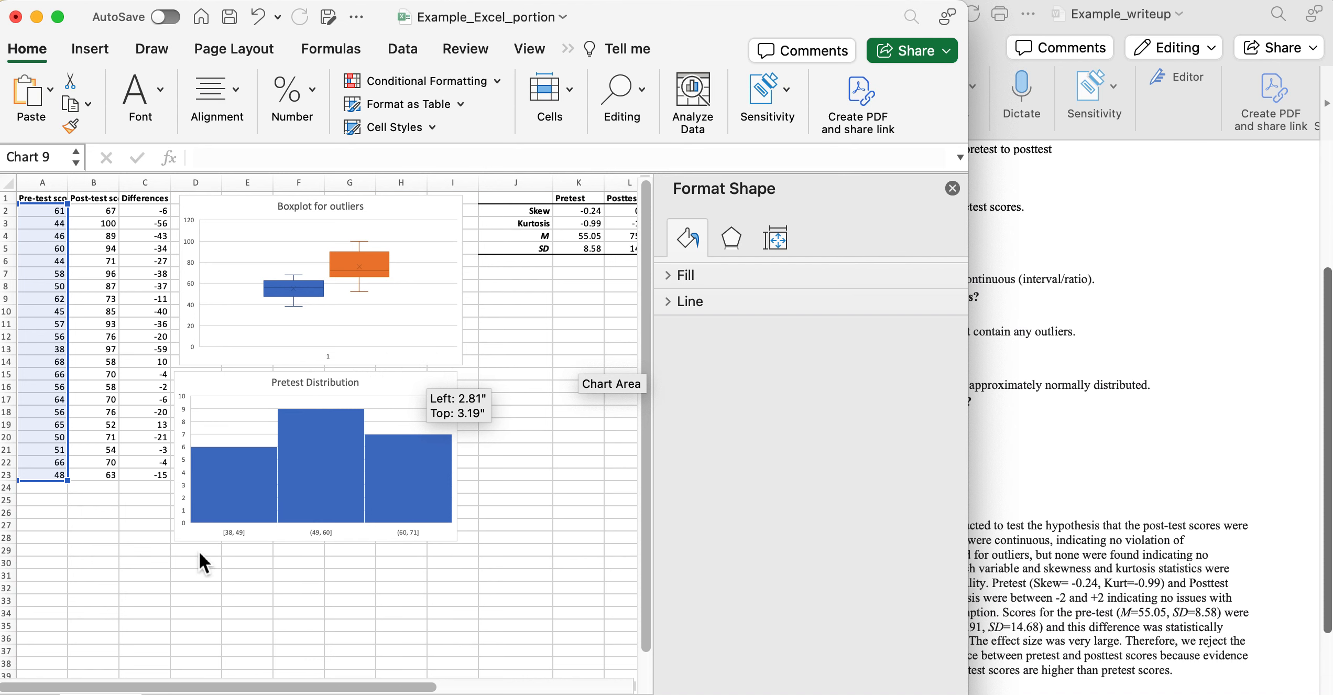
pyautogui.click(202, 553)
pyautogui.press('Return')
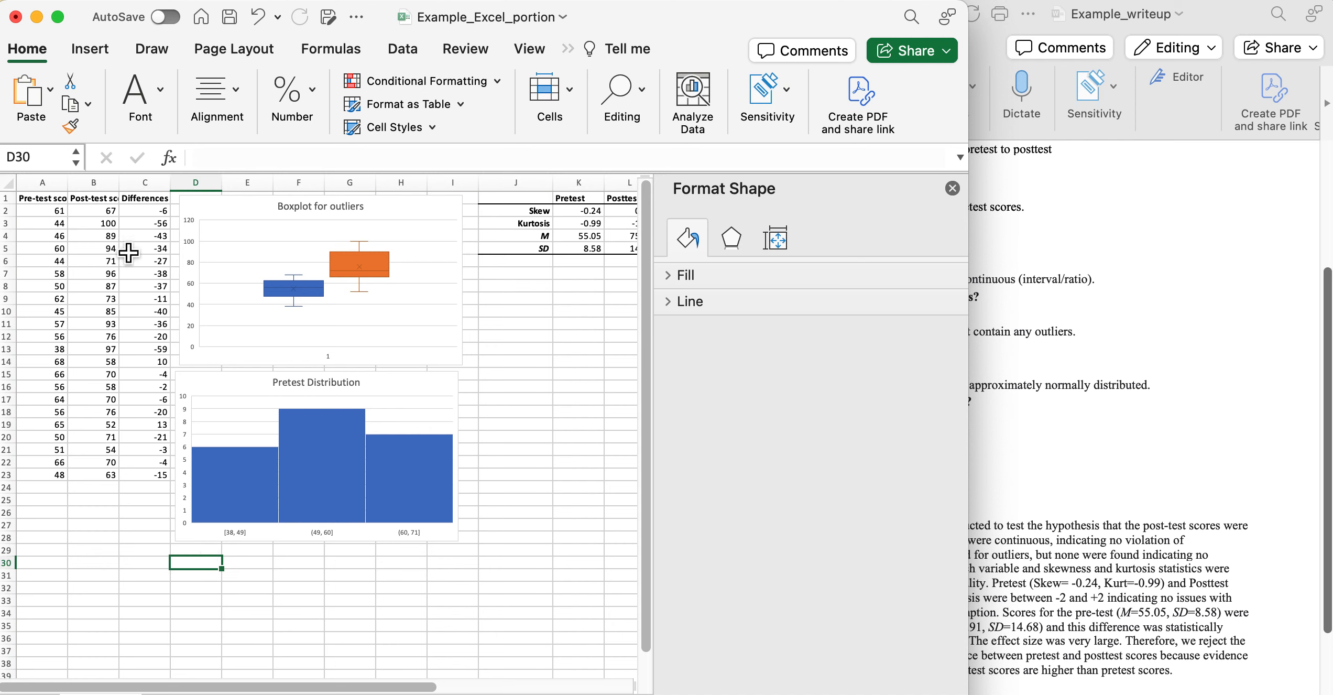
pyautogui.moveTo(106, 210); pyautogui.dragTo(102, 477)
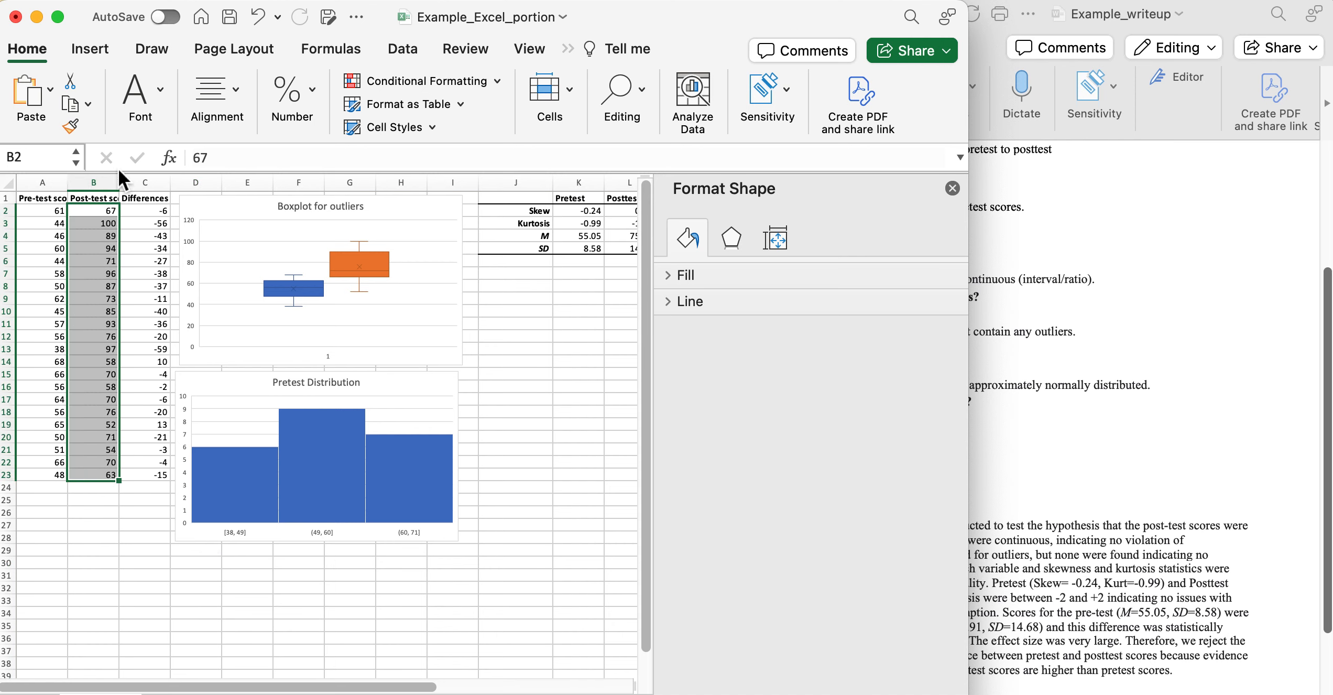
# Insert a histogram of the post-test scores and place it below the Pretest Distribution chart.
pyautogui.click(92, 48)
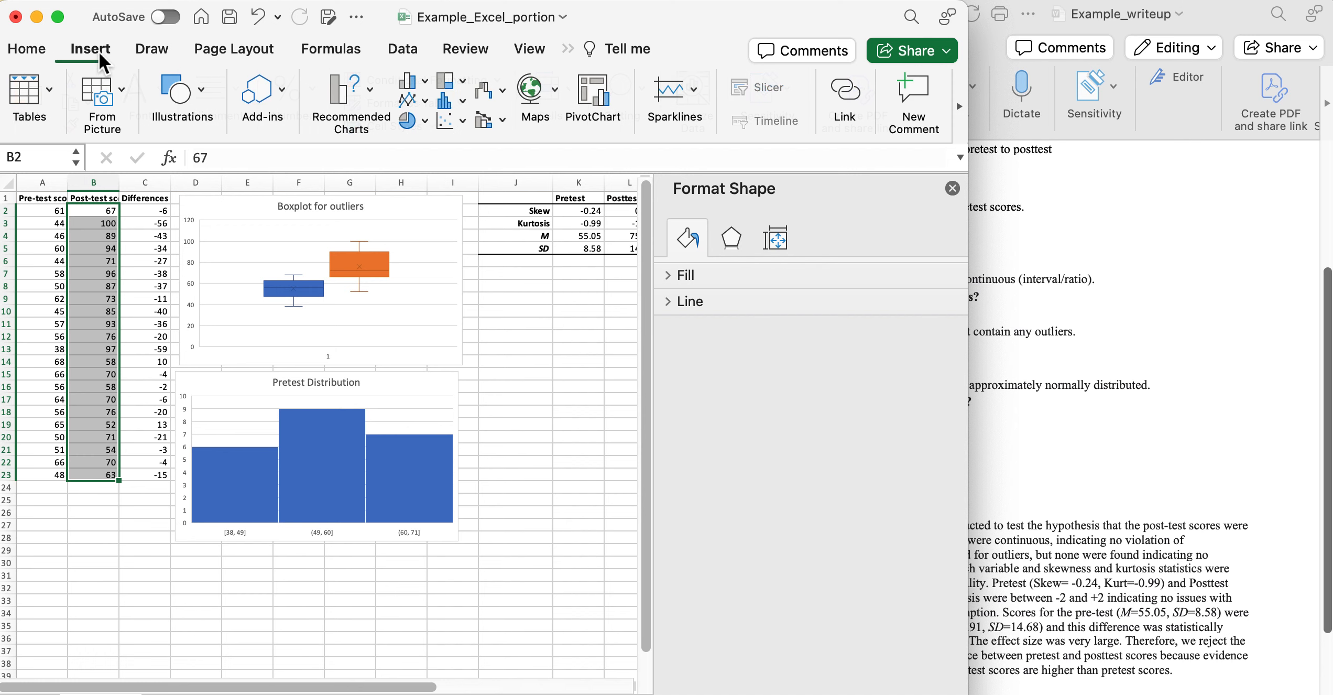
pyautogui.click(463, 99)
pyautogui.click(484, 180)
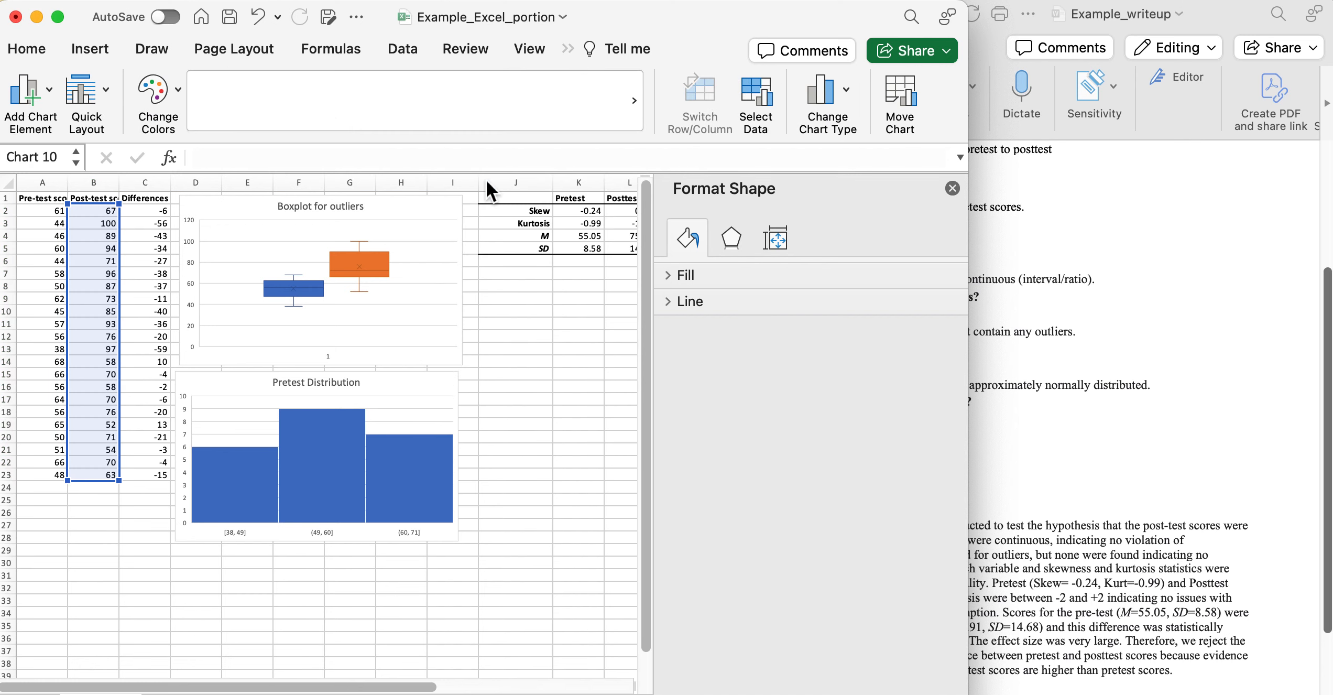
pyautogui.scroll(-5, 366, 458)
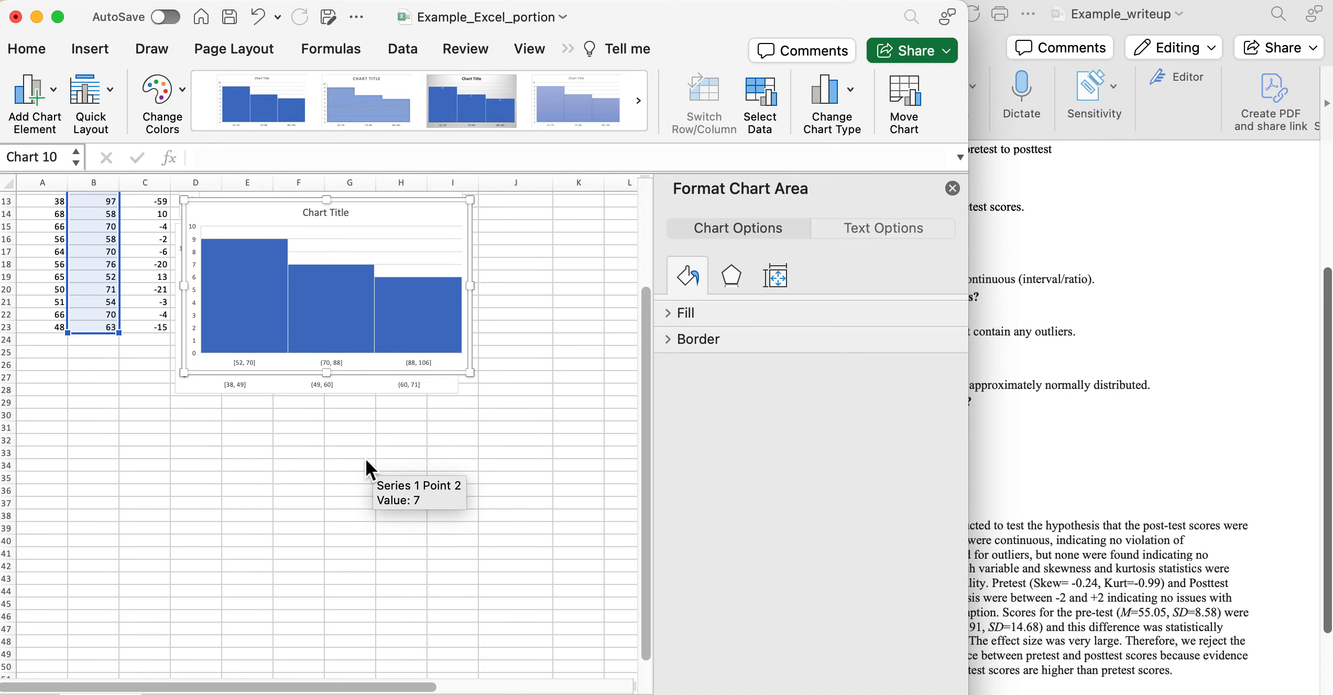
pyautogui.moveTo(416, 215); pyautogui.dragTo(390, 403)
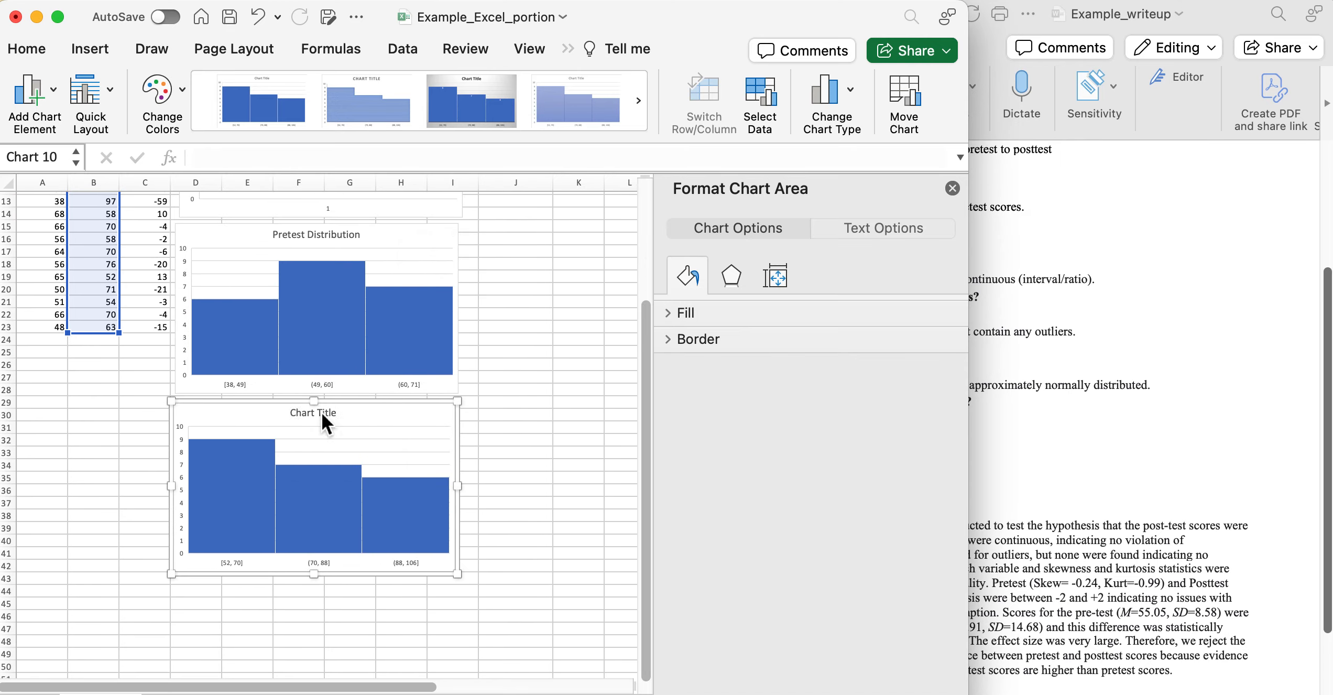
# Retitle the new histogram 'Posttest Distribution', removing a stray C.
pyautogui.click(321, 411)
pyautogui.doubleClick(322, 412)
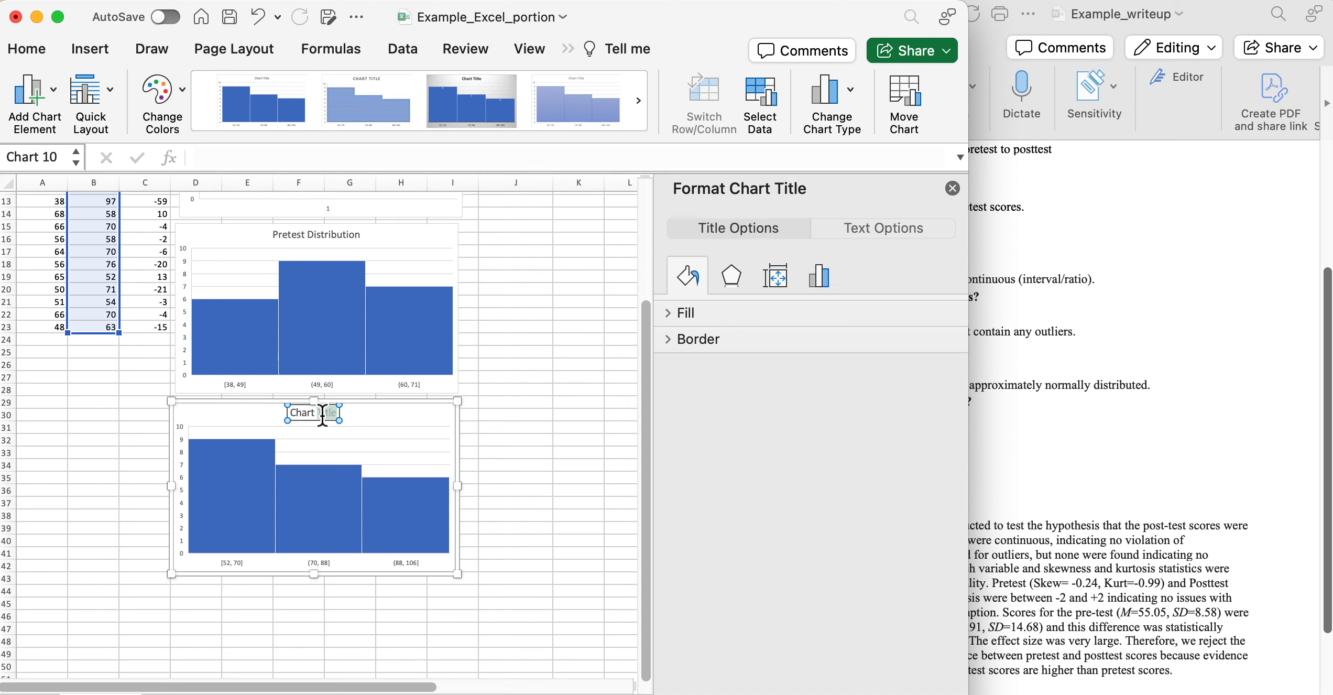
pyautogui.press('BackSpace')
pyautogui.press('BackSpace')
pyautogui.press('BackSpace')
pyautogui.press('BackSpace')
pyautogui.press('BackSpace')
pyautogui.press('BackSpace')
pyautogui.write('Posttest Distribution')
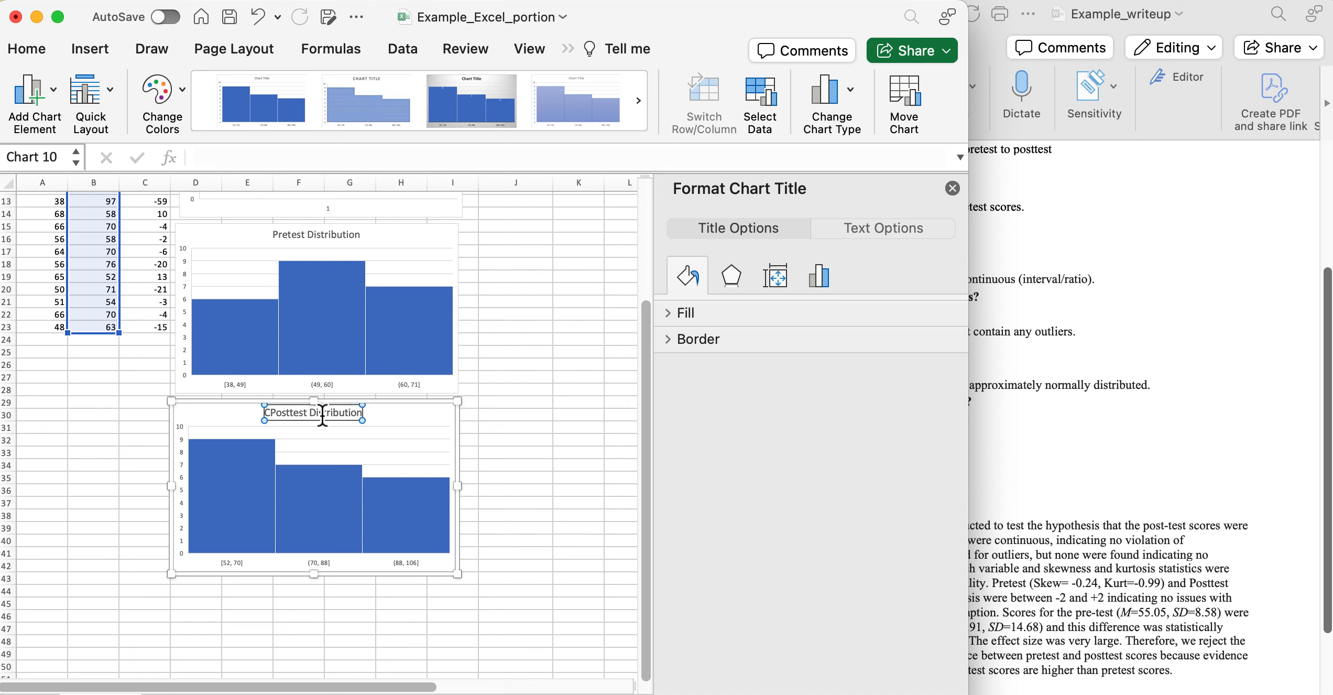
pyautogui.click(270, 413)
pyautogui.press('BackSpace')
pyautogui.click(514, 460)
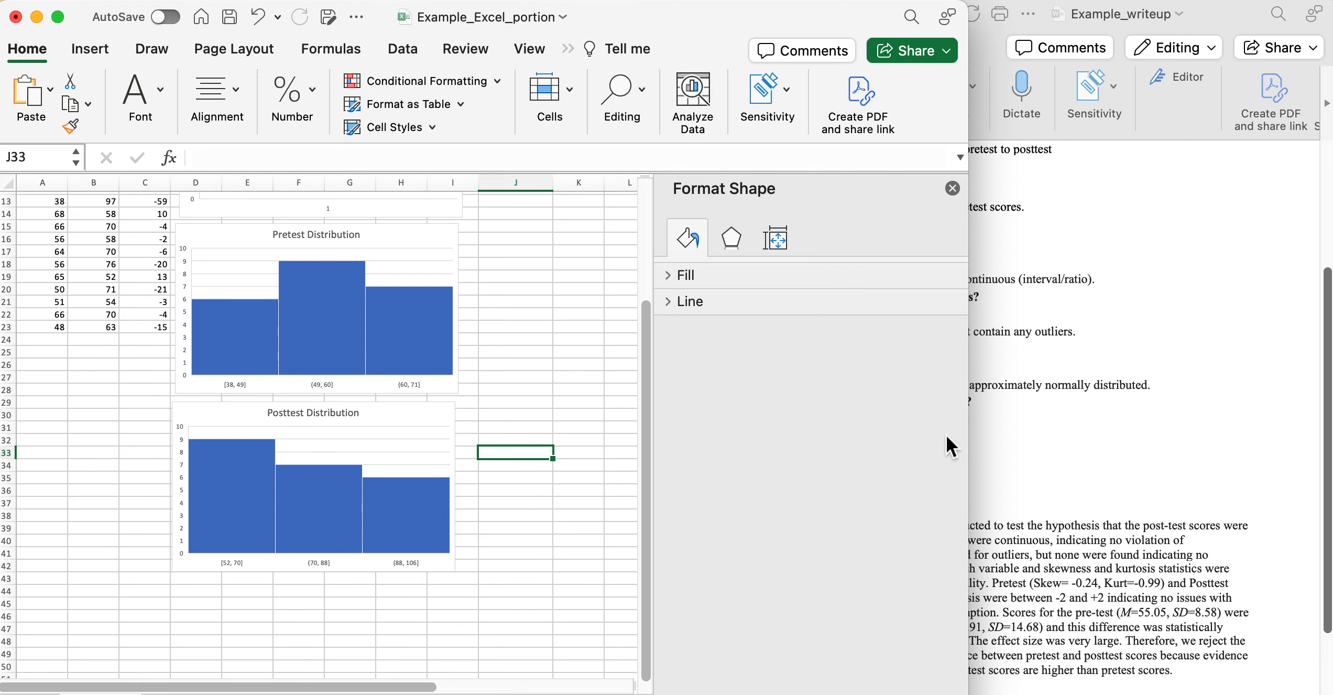
# Close the formatting panel and scroll around the sheet to review both histograms.
pyautogui.click(953, 188)
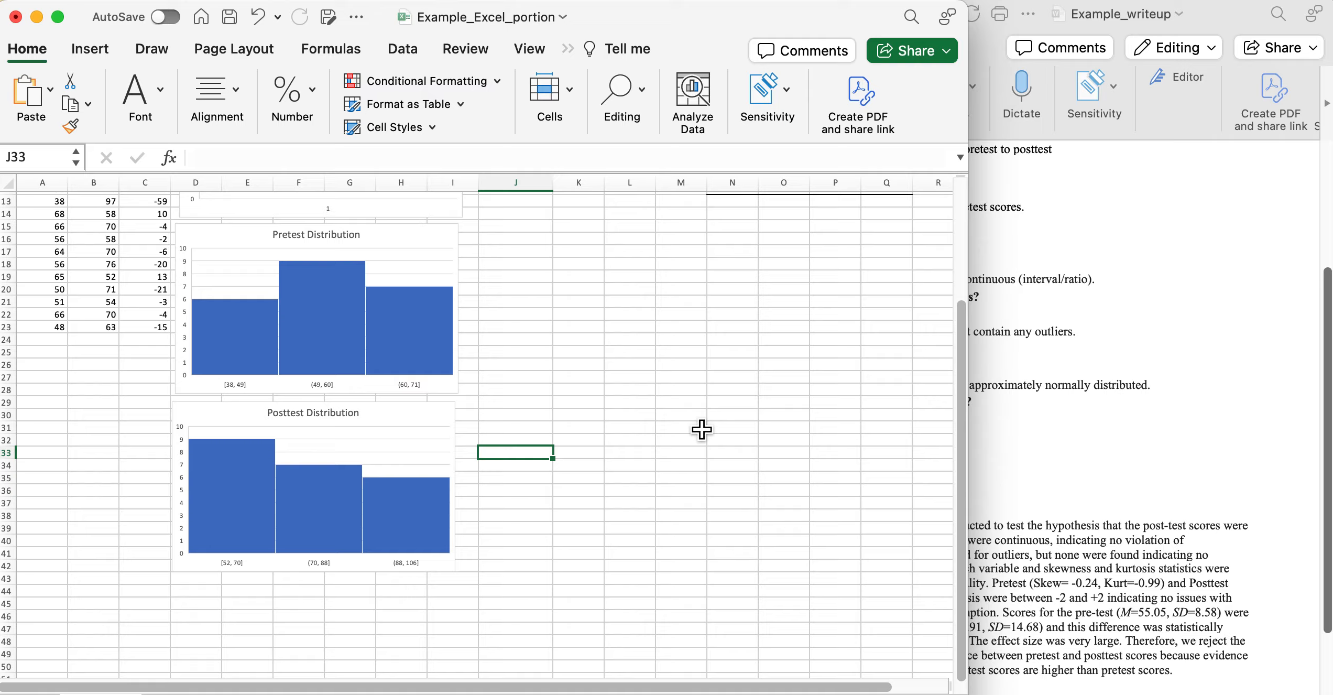
pyautogui.scroll(4, 702, 429)
pyautogui.hscroll(1, 701, 430)
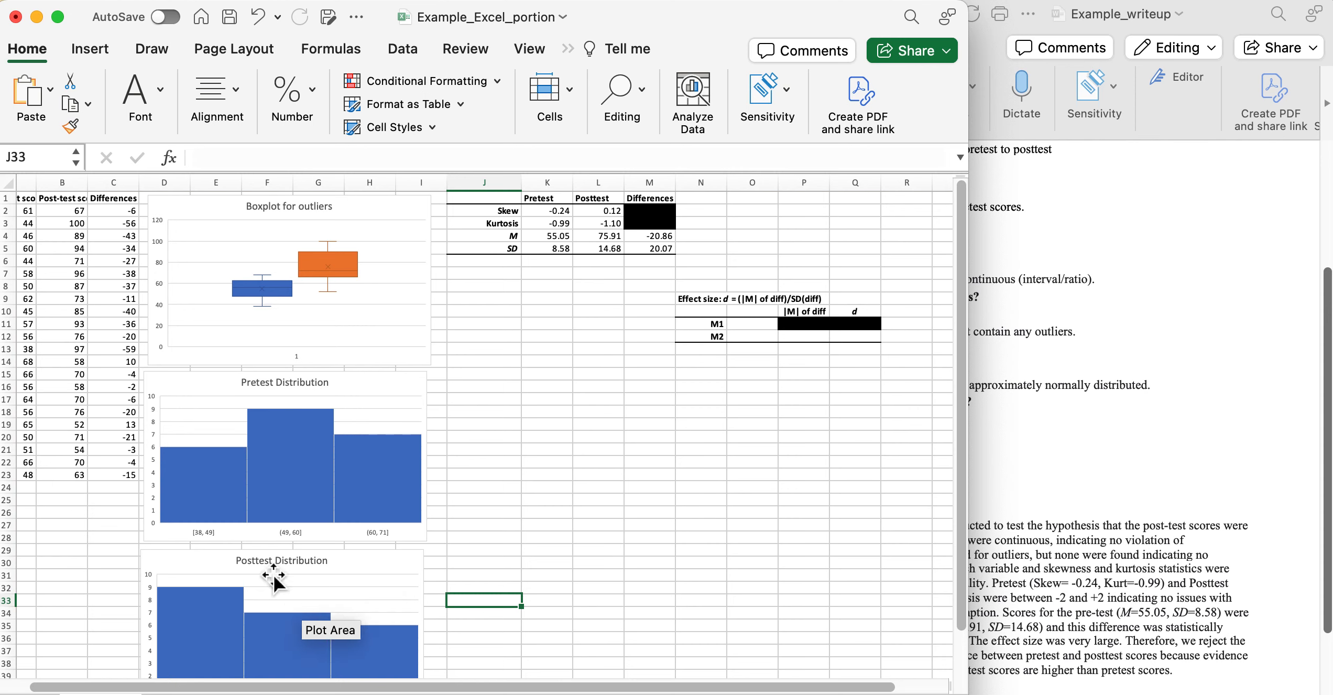
pyautogui.hscroll(-2, 514, 527)
pyautogui.scroll(-5, 515, 527)
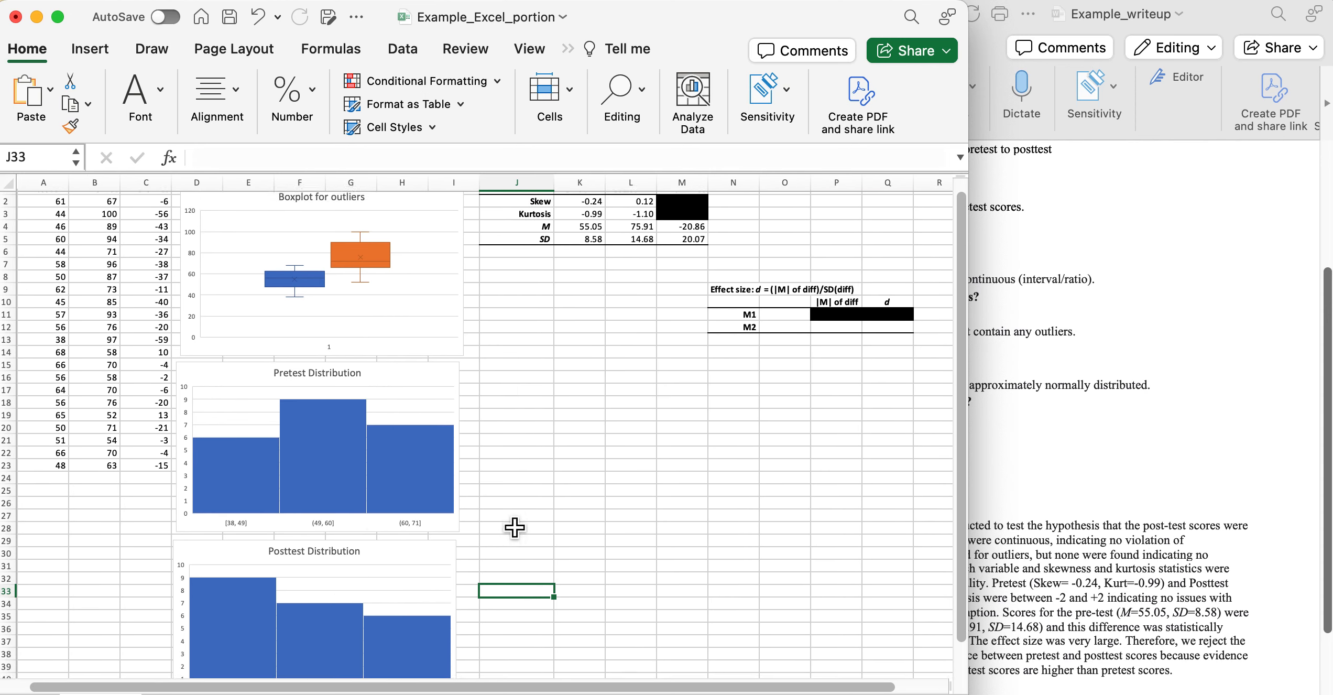
pyautogui.hscroll(1, 515, 527)
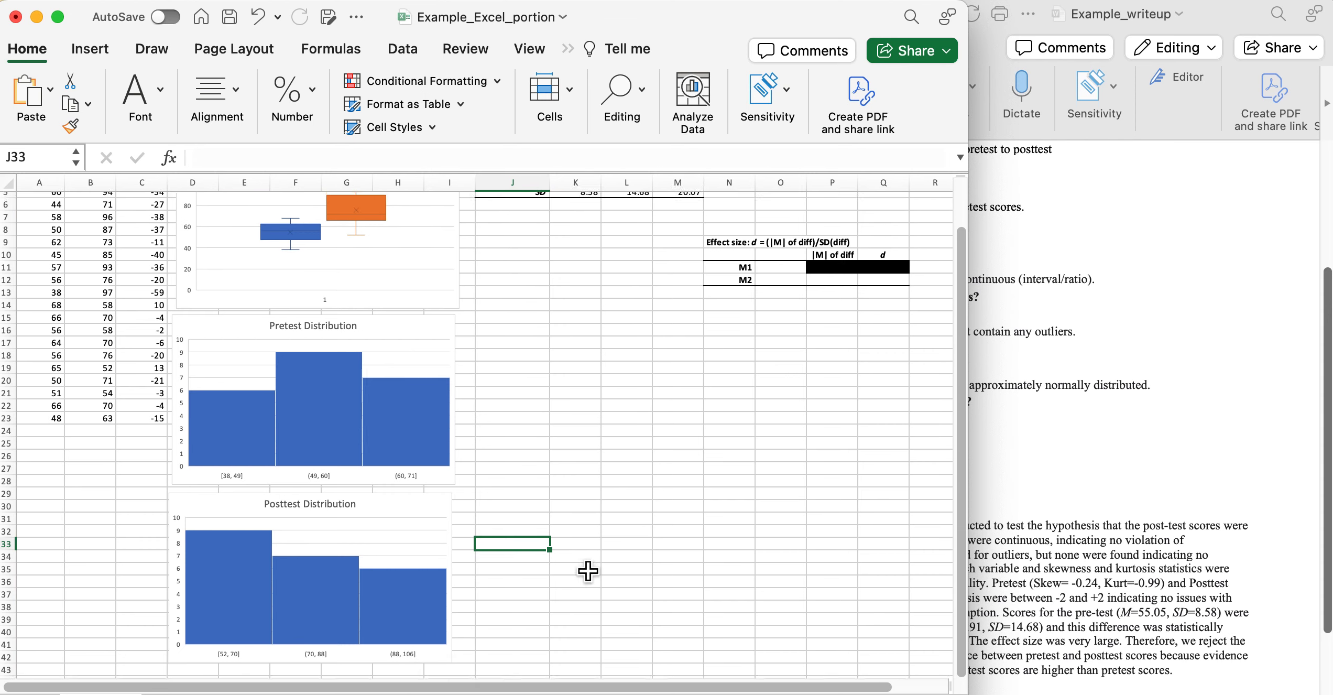
pyautogui.scroll(5, 587, 571)
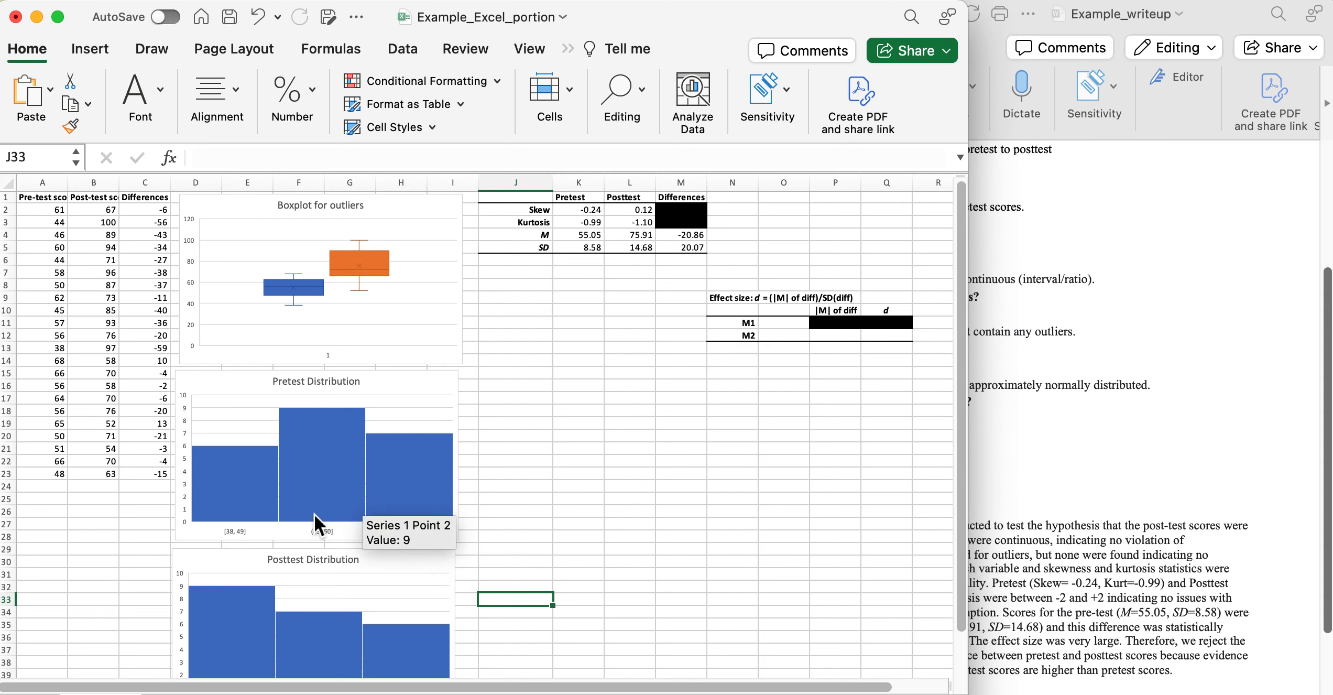
pyautogui.scroll(-5, 313, 514)
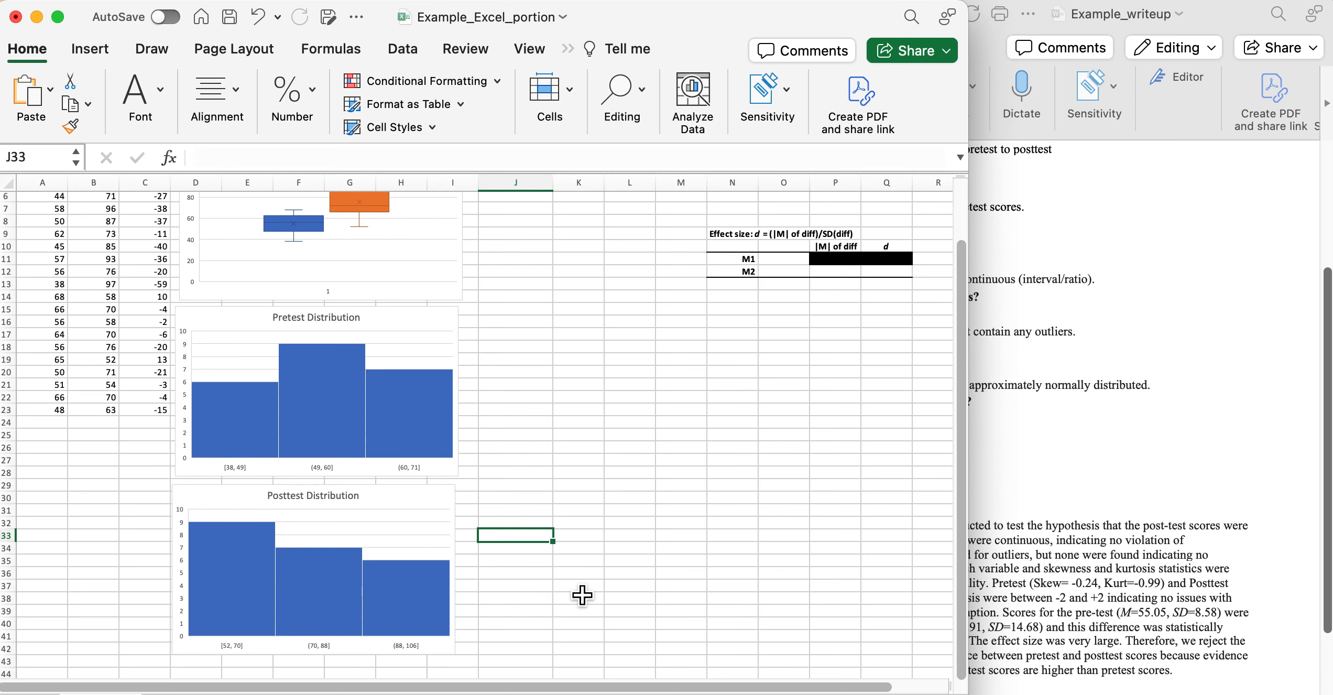
pyautogui.scroll(5, 582, 594)
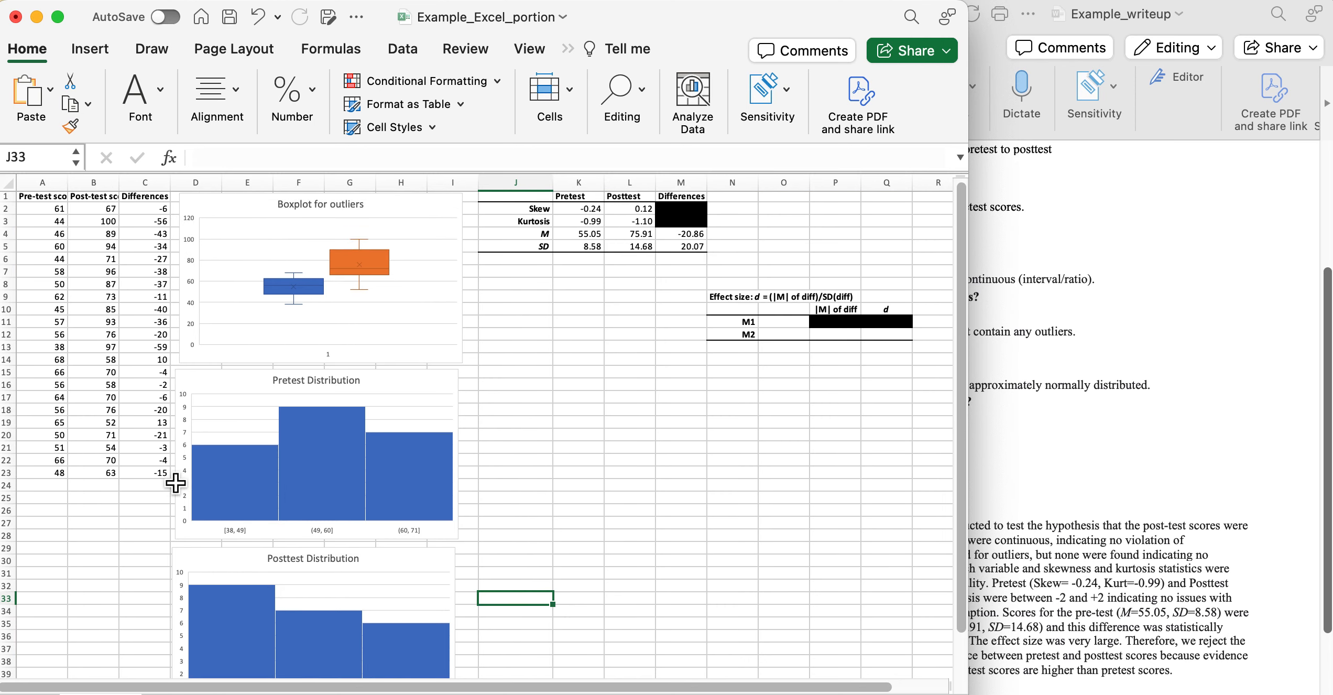
pyautogui.scroll(-8, 175, 483)
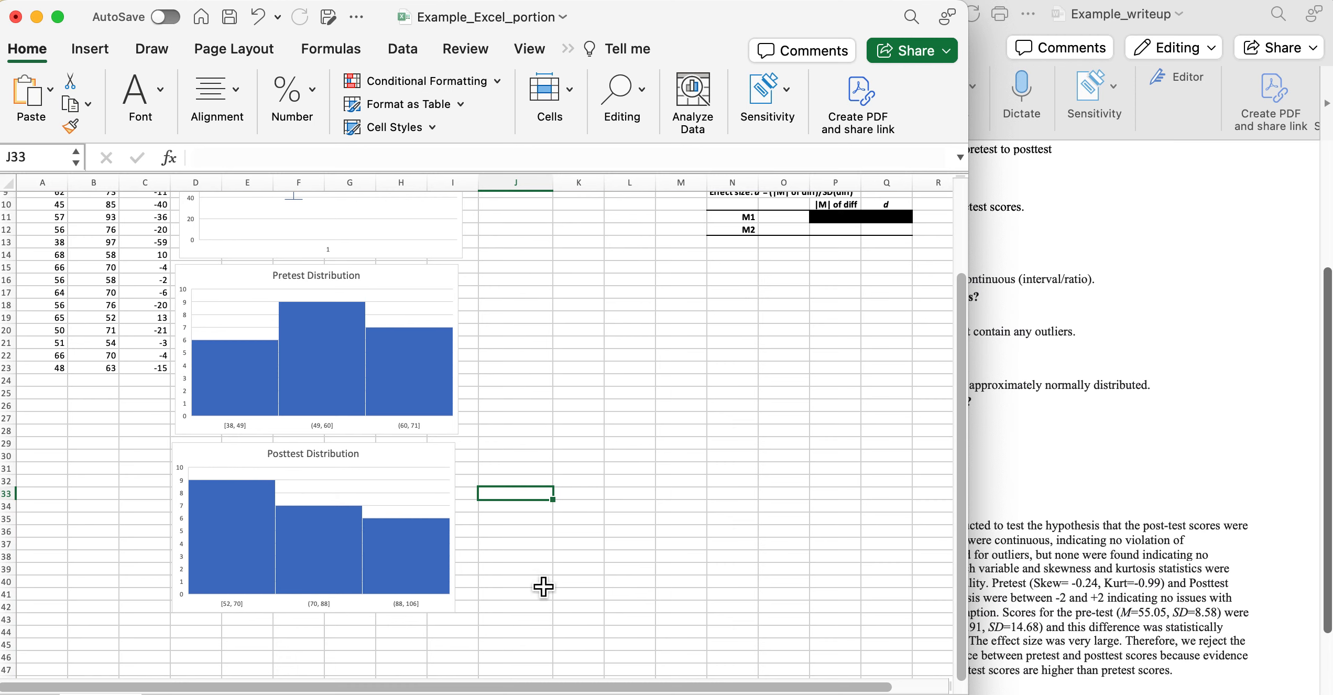
pyautogui.moveTo(328, 540)
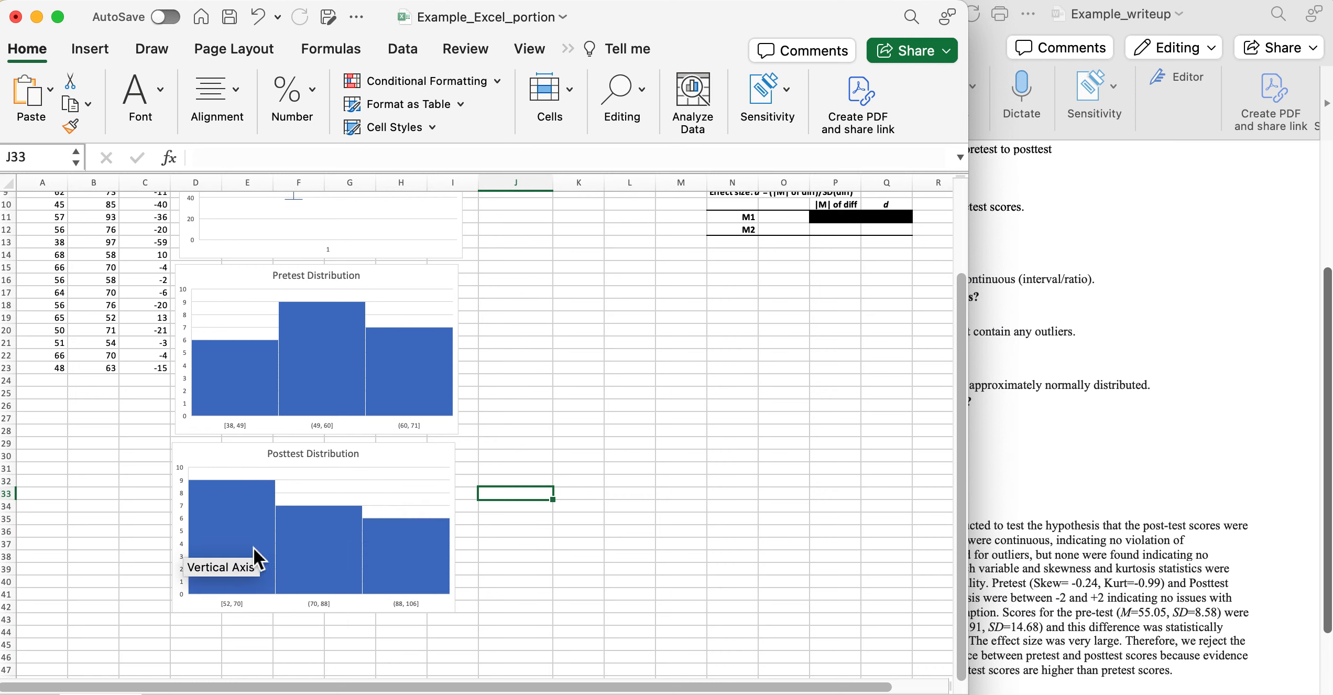
pyautogui.scroll(5, 635, 420)
pyautogui.scroll(-1, 634, 420)
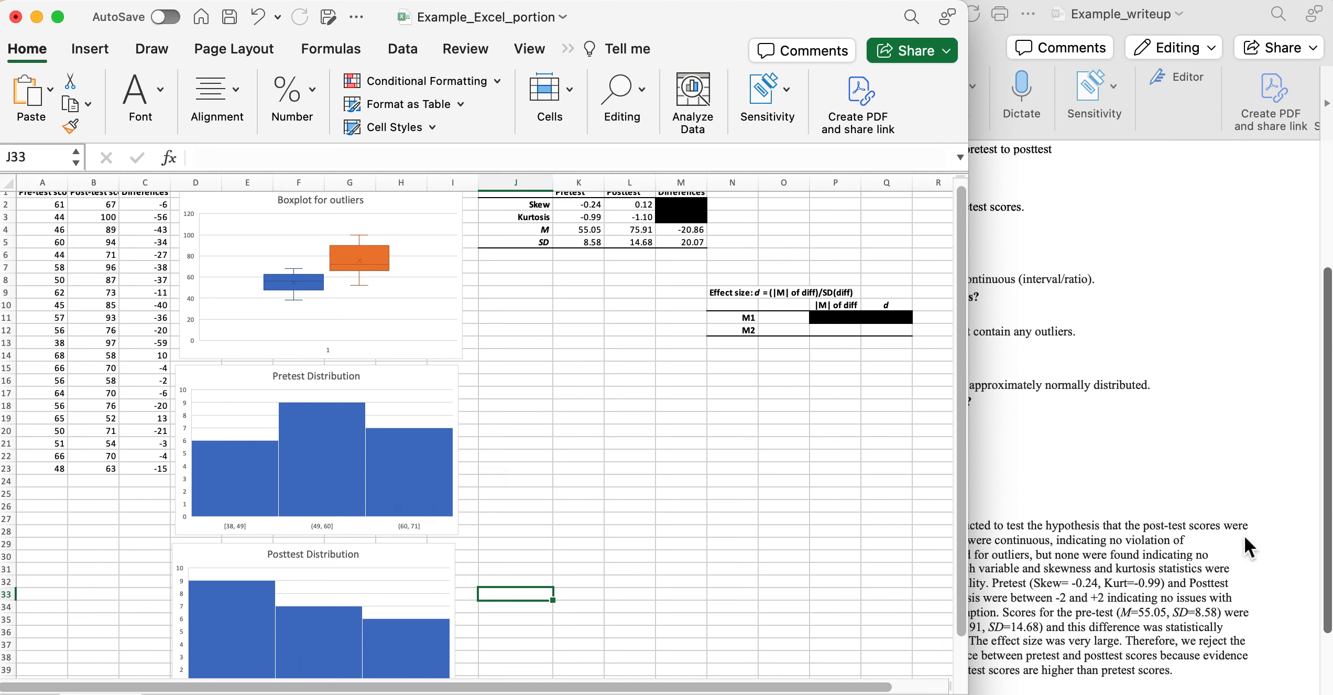
pyautogui.click(1135, 491)
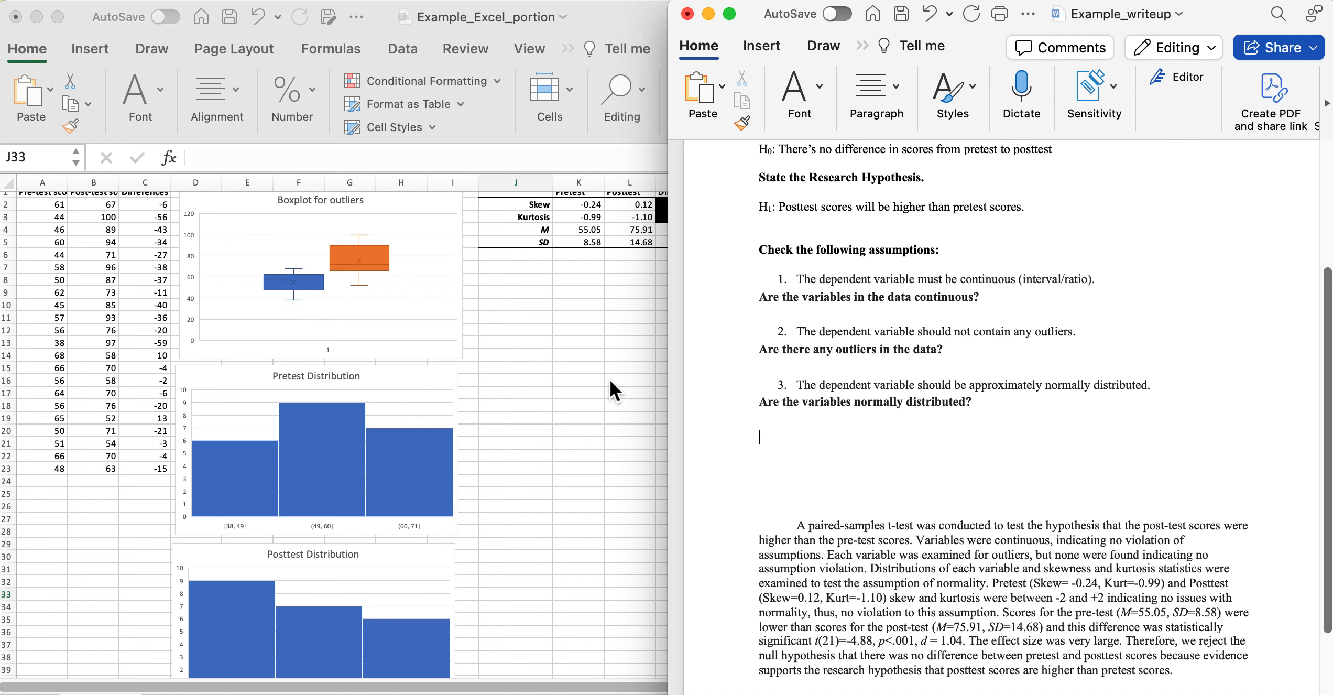
pyautogui.click(604, 336)
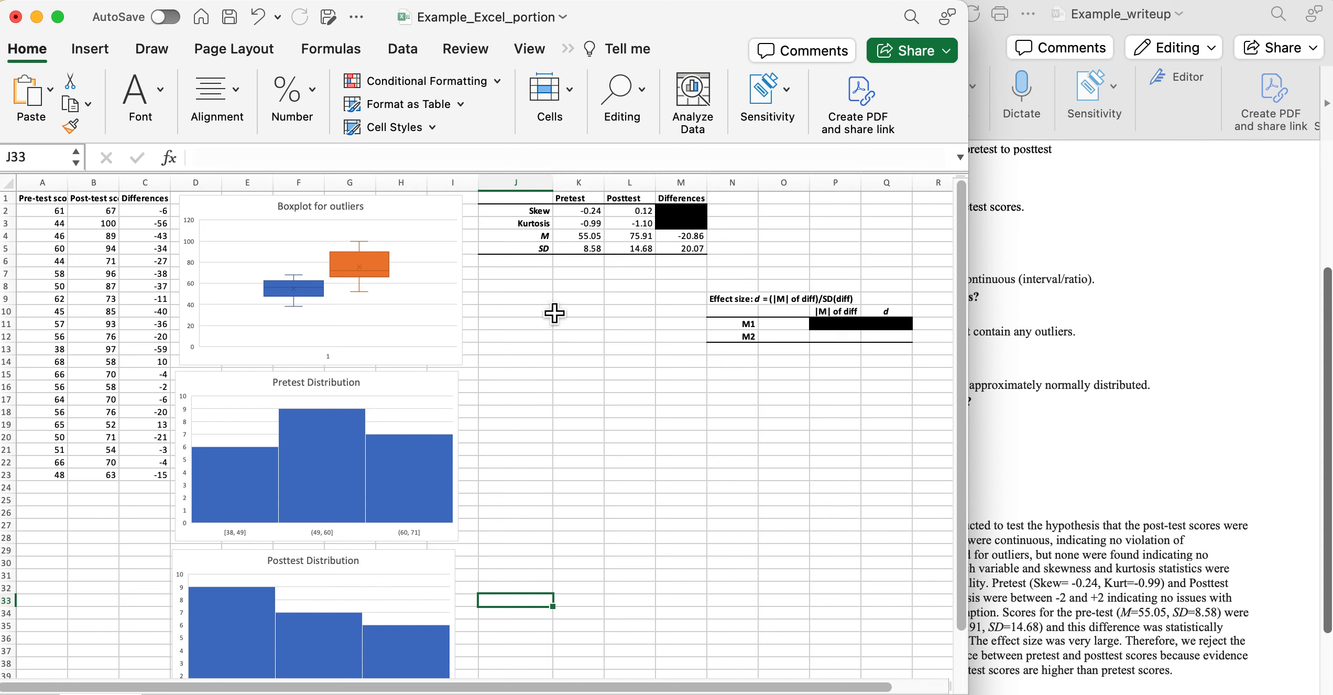
# Select J7 as the results cell and open Data Analysis from the Data tab.
pyautogui.click(531, 281)
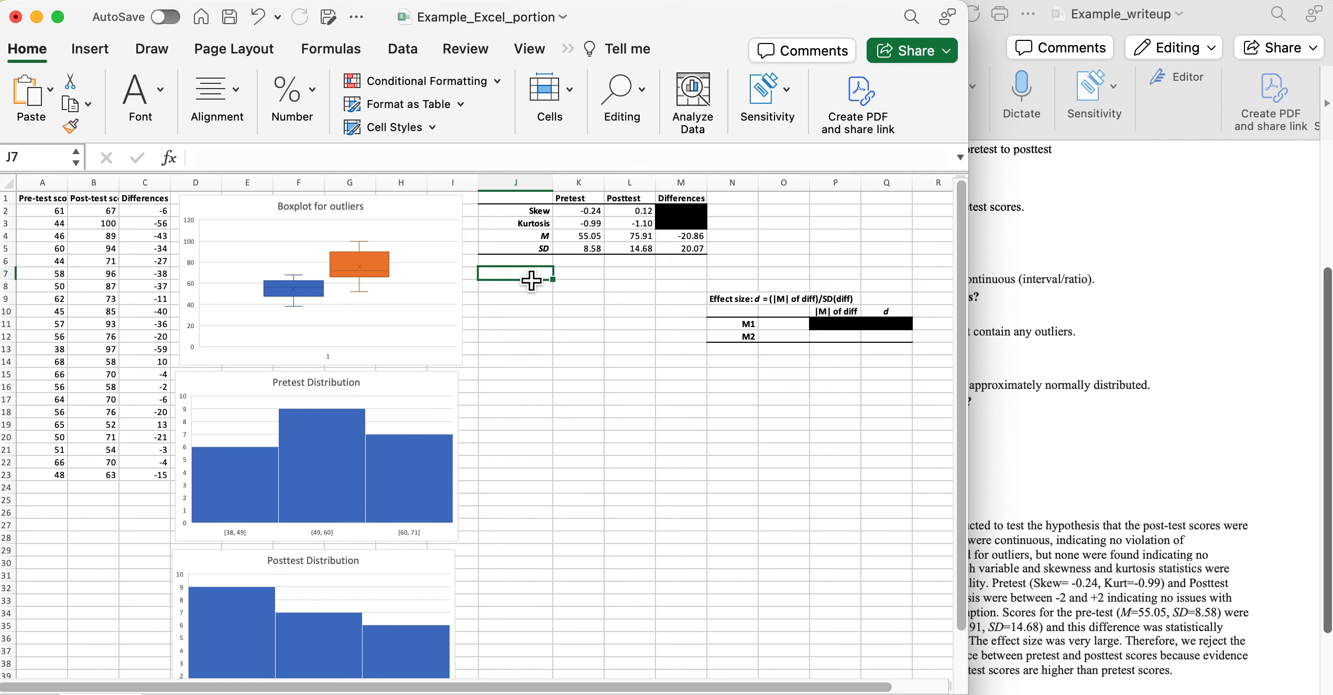
pyautogui.click(99, 53)
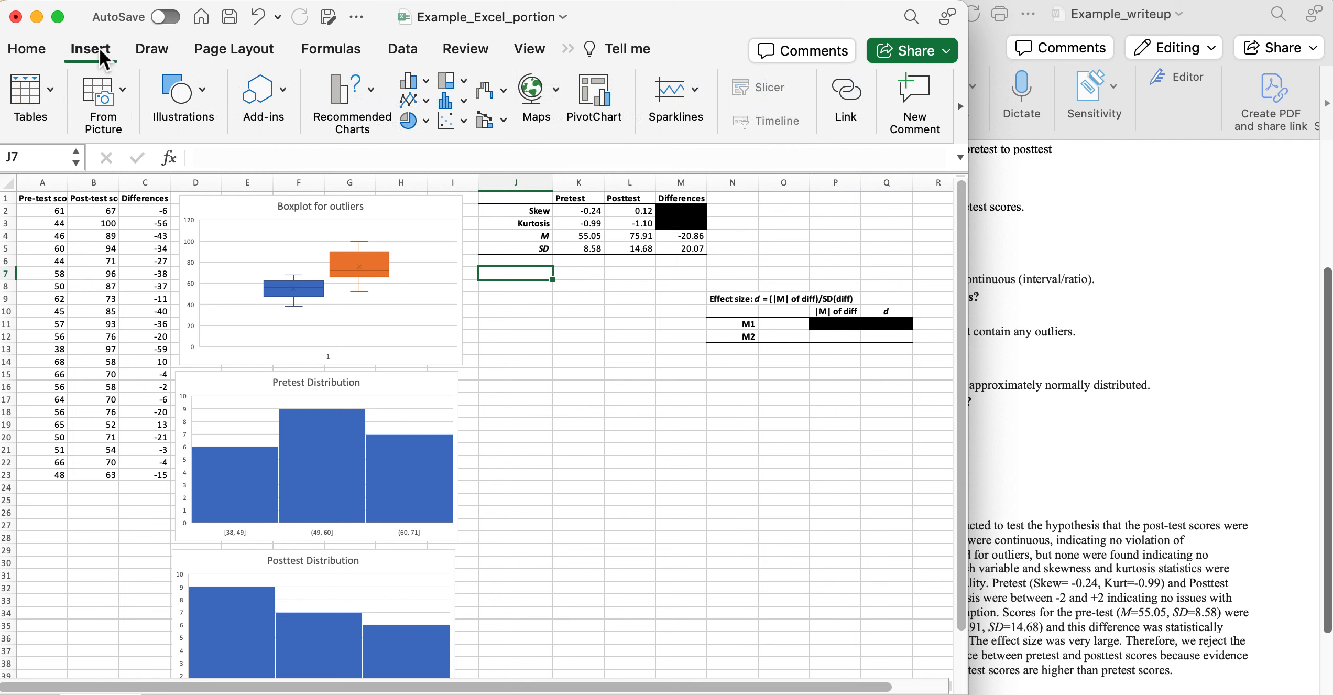
pyautogui.click(398, 52)
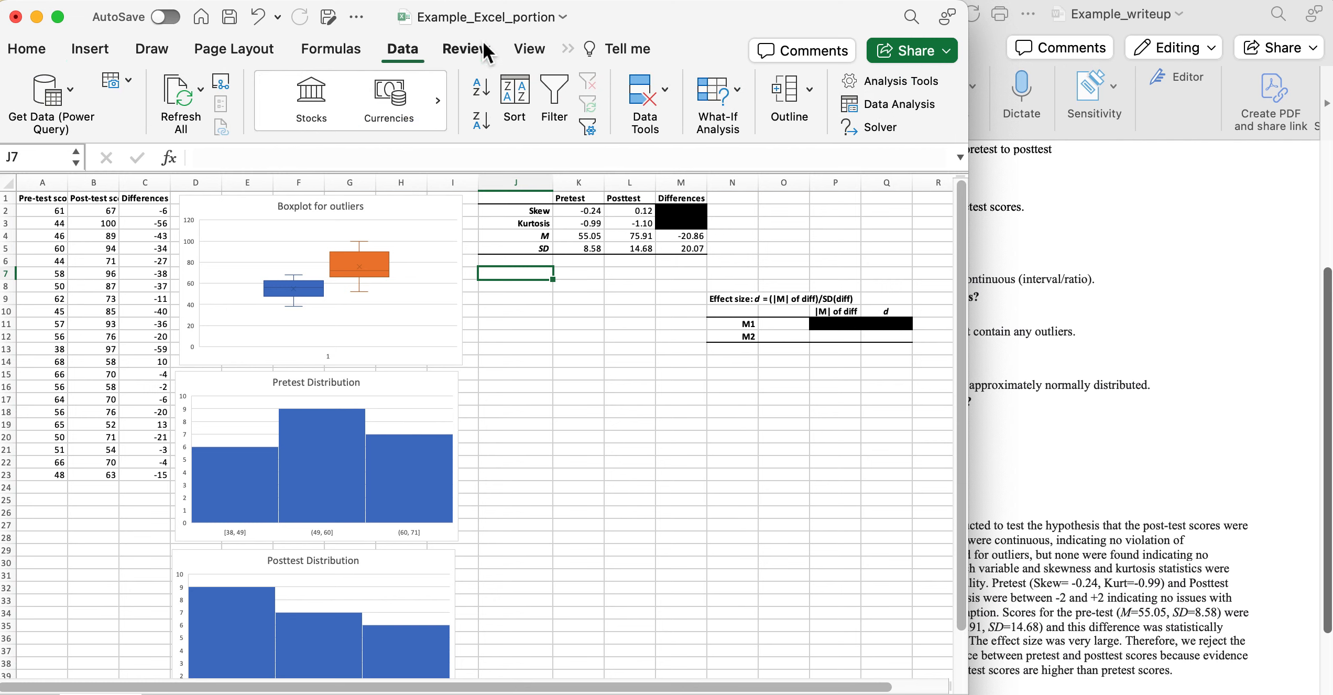
pyautogui.click(925, 105)
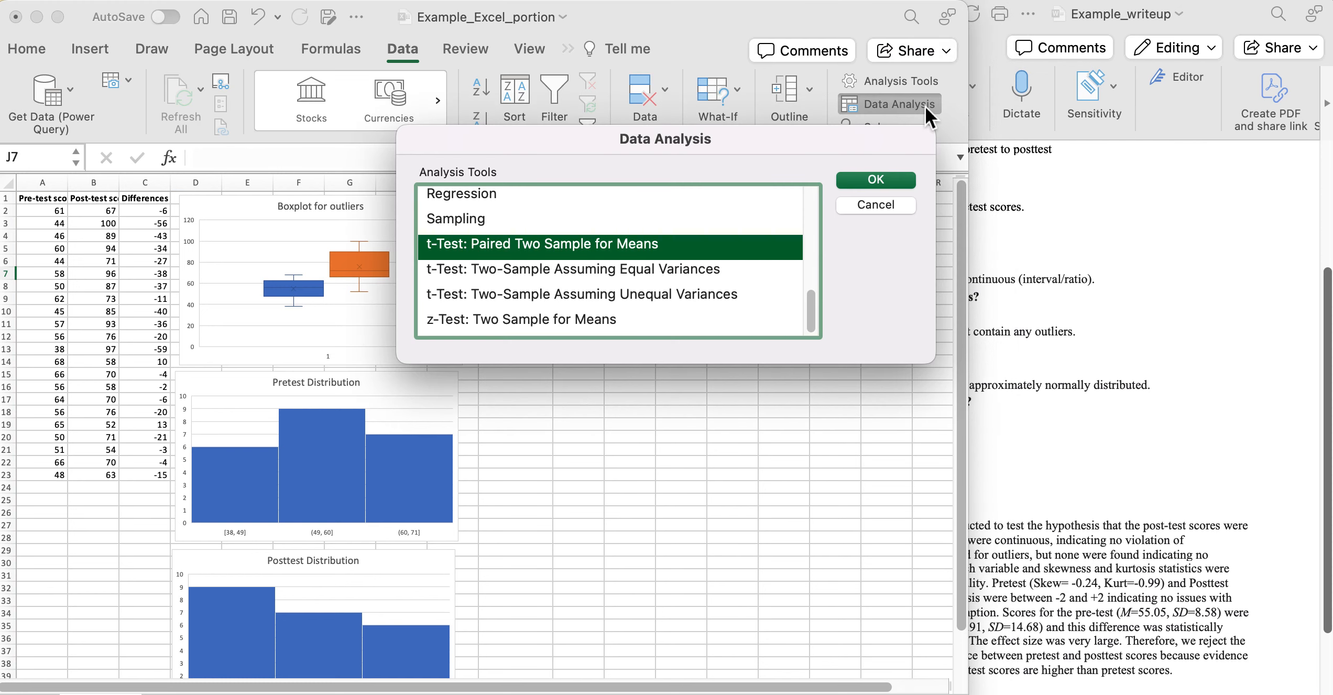
# Scroll the Analysis Tools list down to t-Test: Paired Two Sample for Means.
pyautogui.scroll(10, 524, 199)
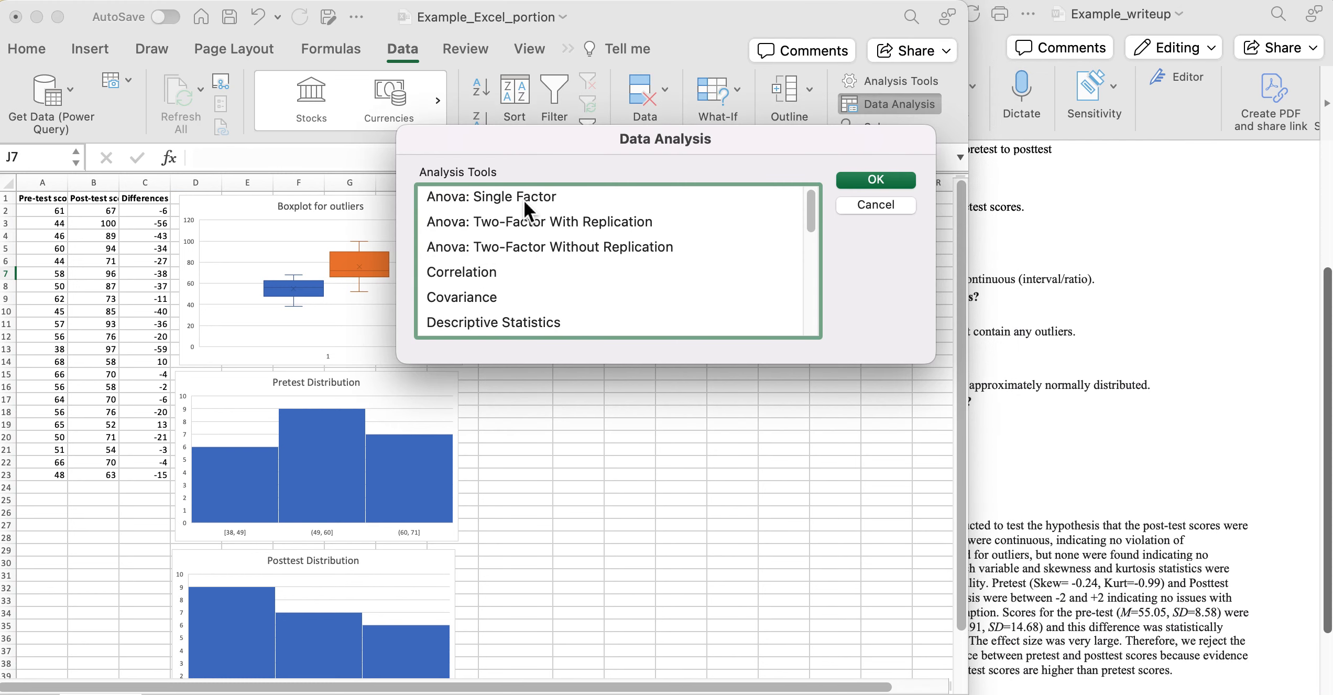
pyautogui.scroll(-1, 524, 199)
pyautogui.scroll(-2, 524, 199)
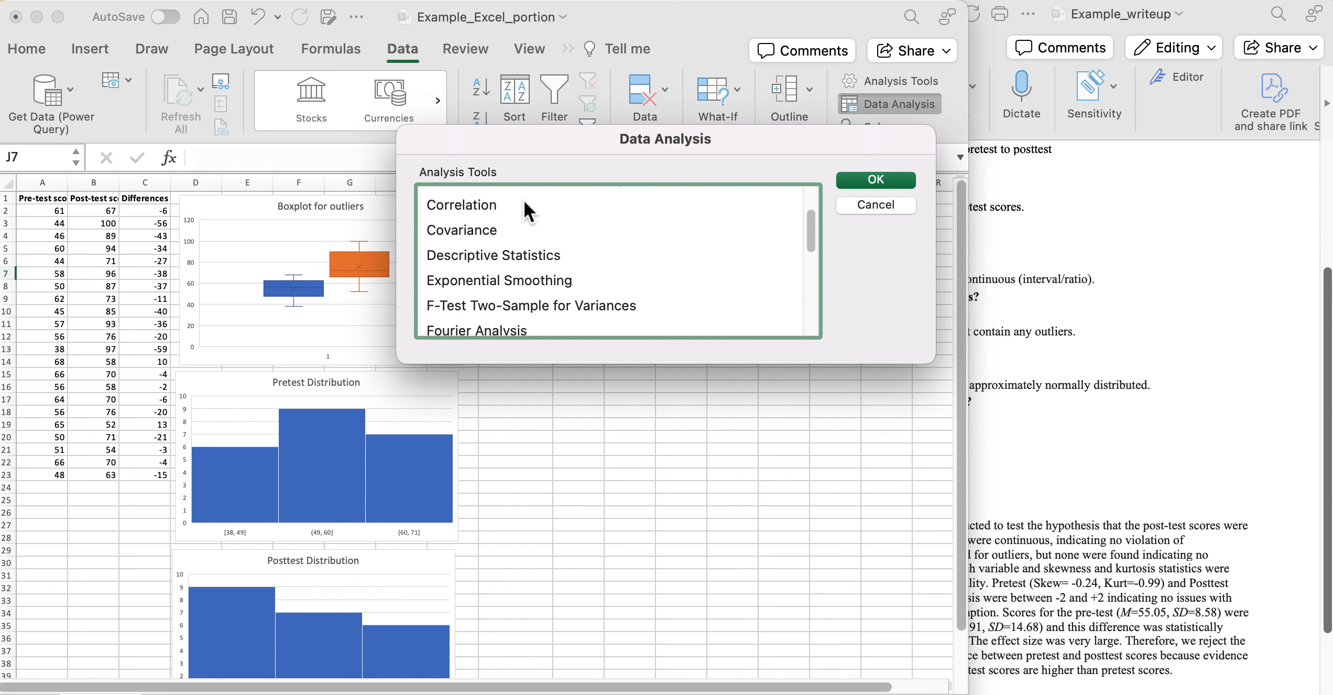
pyautogui.click(520, 255)
pyautogui.scroll(-2, 521, 256)
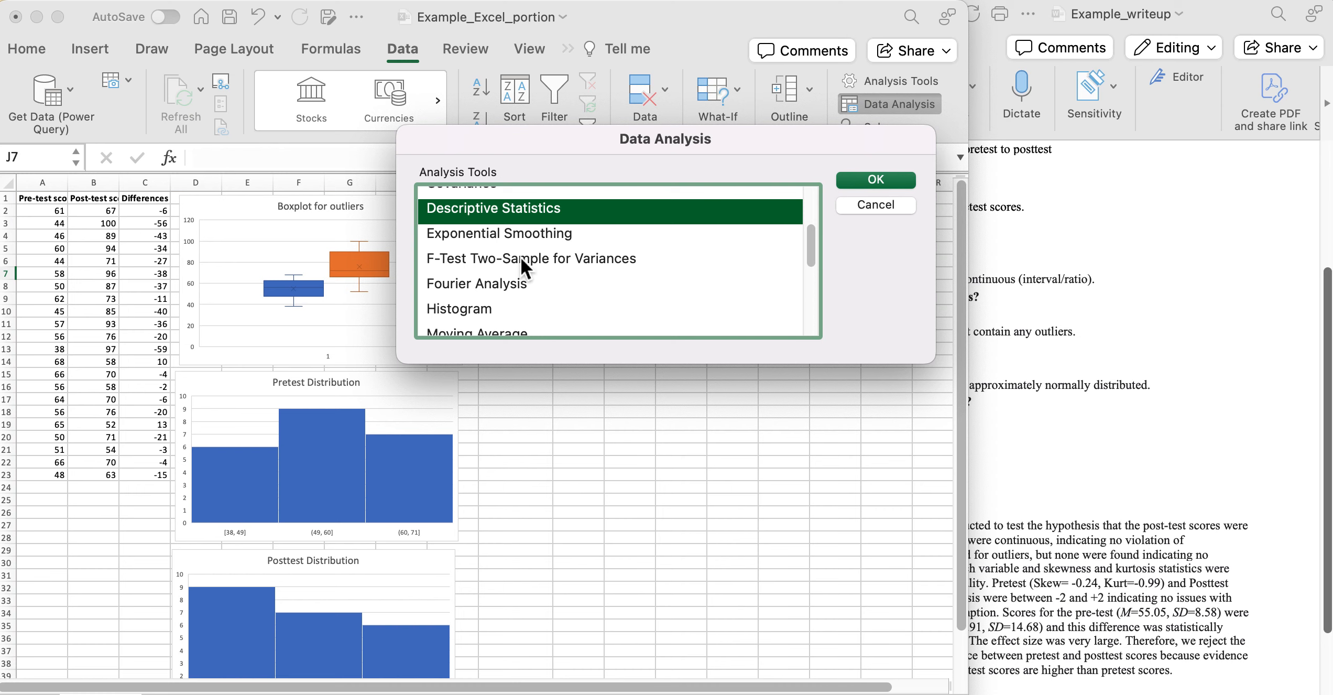
pyautogui.scroll(-1, 520, 256)
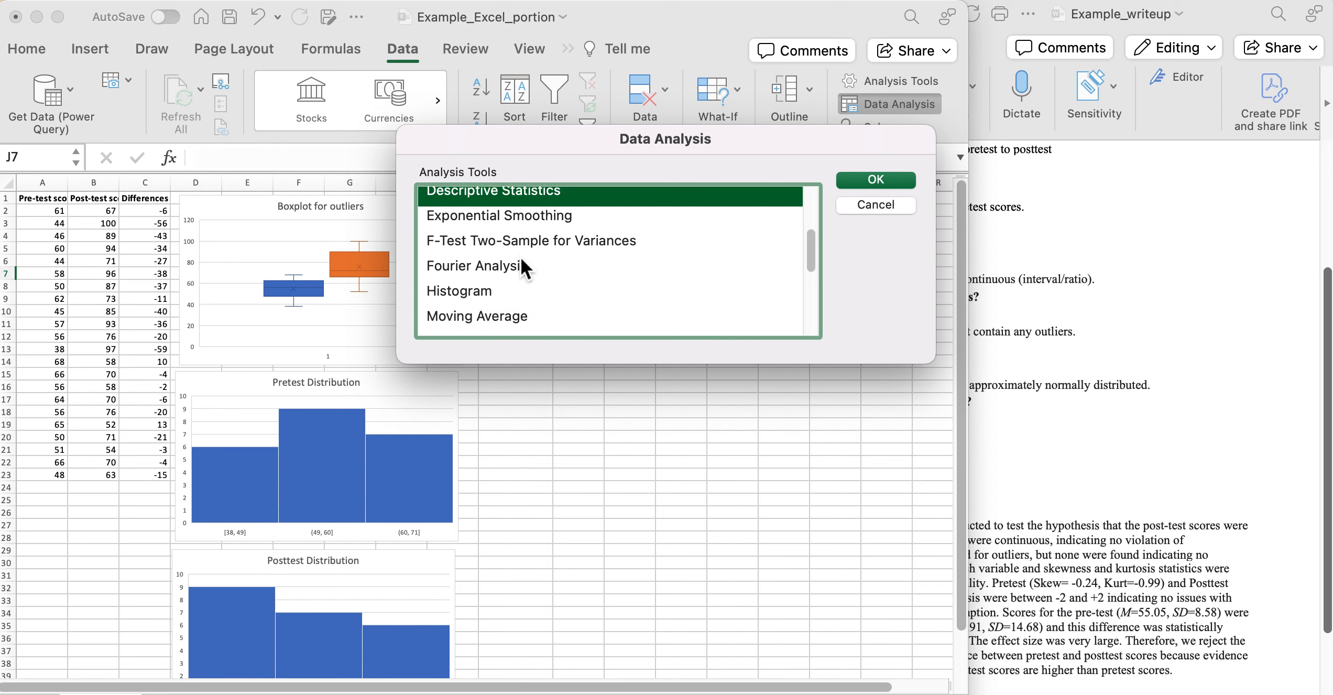
pyautogui.scroll(-3, 521, 256)
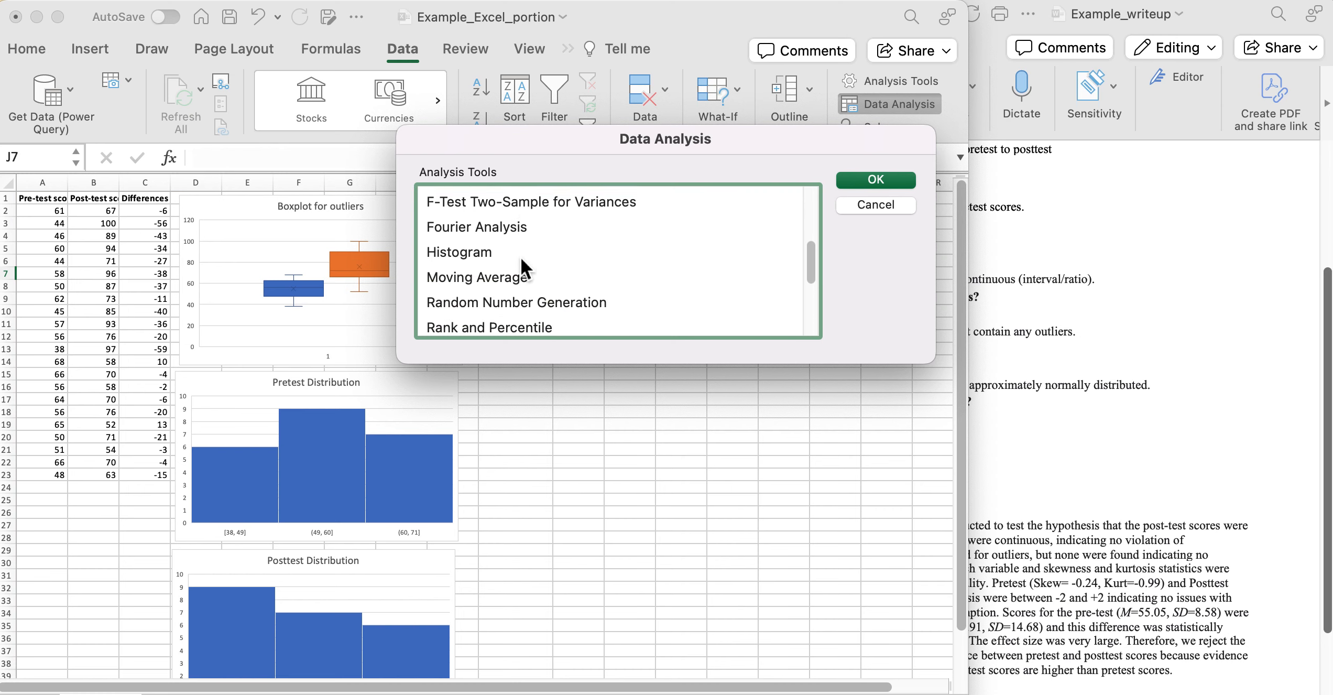
pyautogui.scroll(-2, 521, 256)
pyautogui.scroll(2, 521, 256)
pyautogui.scroll(9, 521, 256)
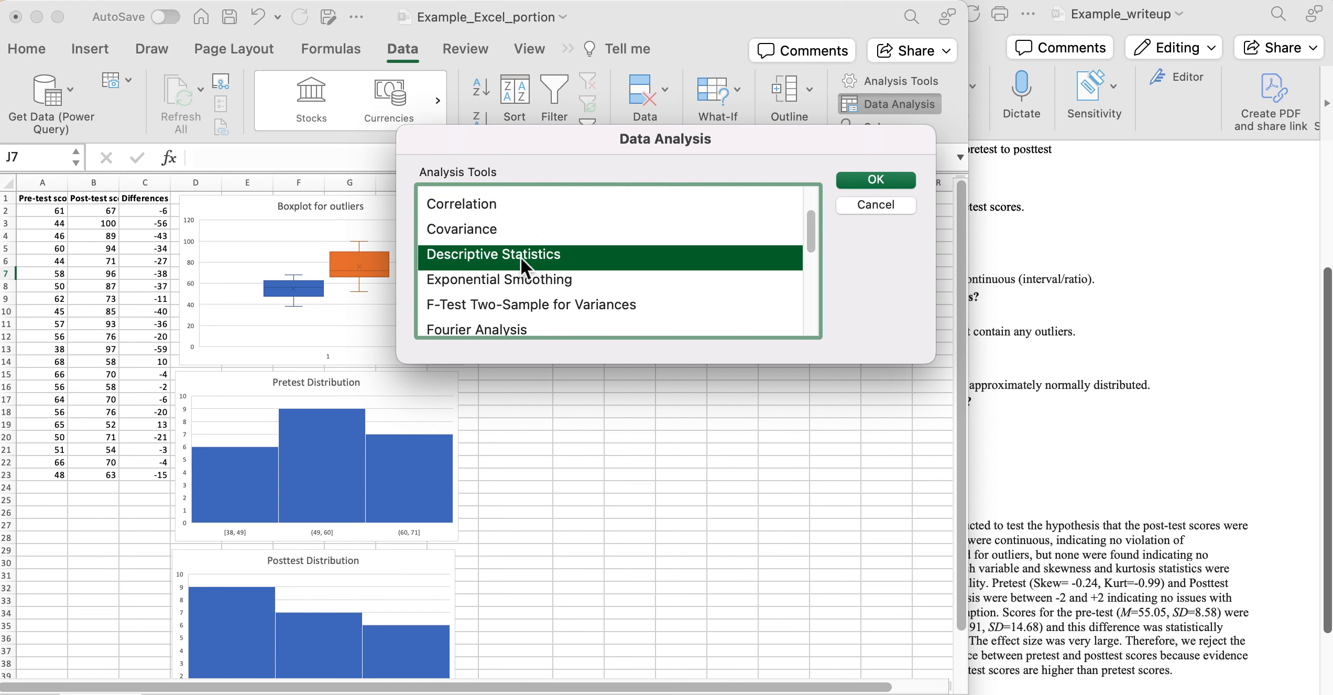
pyautogui.scroll(-2, 521, 256)
pyautogui.scroll(-9, 520, 256)
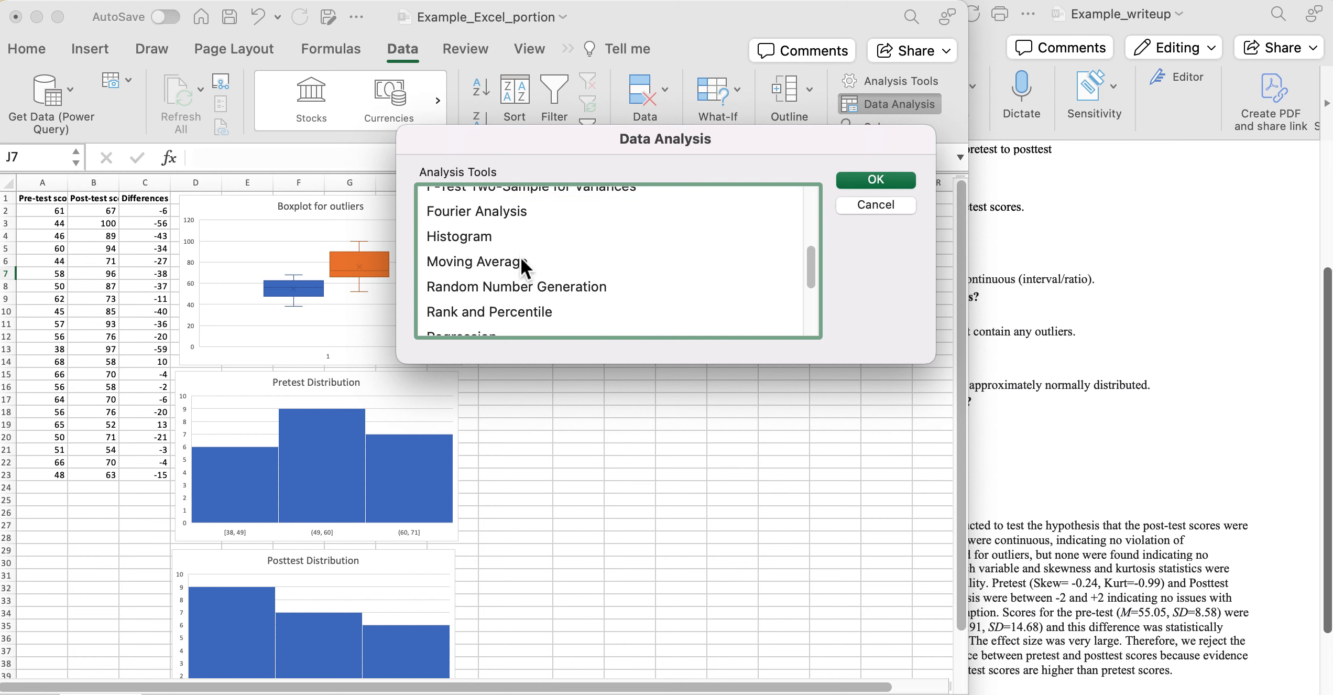
pyautogui.scroll(-2, 521, 257)
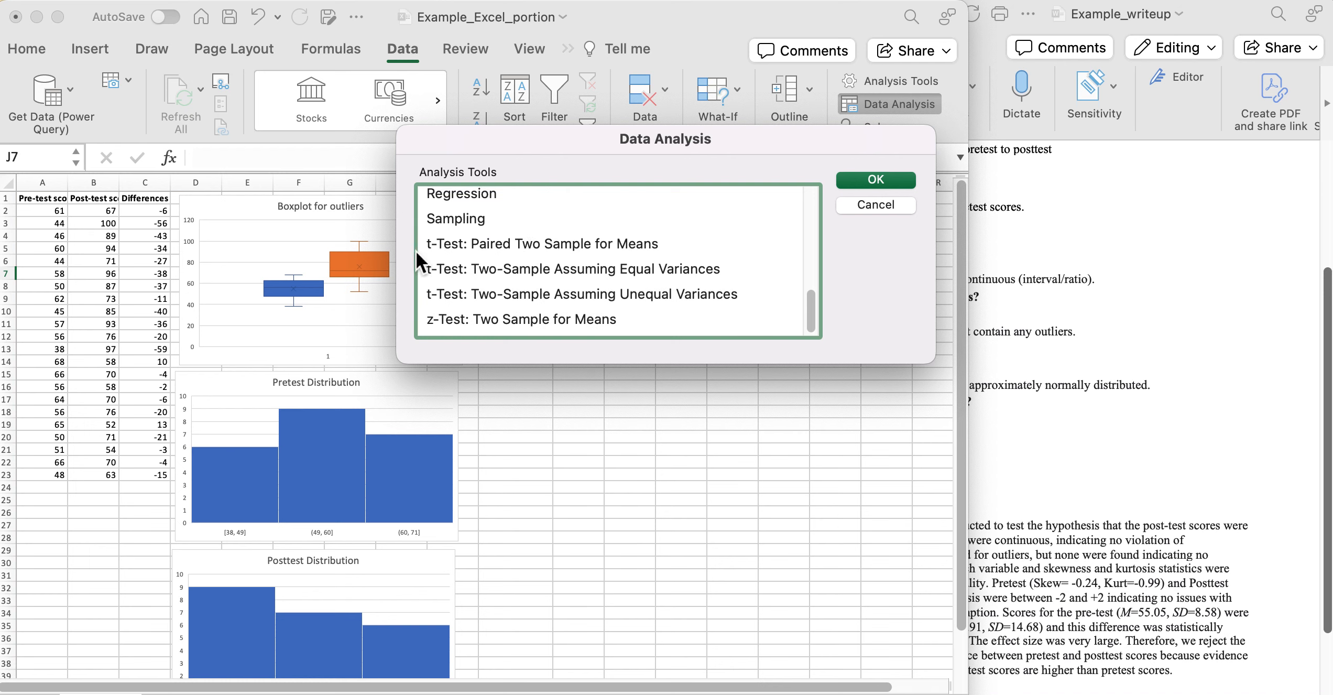
# Open the paired t-test dialog and clear the old Variable 1, Variable 2 and Output Range entries.
pyautogui.click(603, 245)
pyautogui.click(890, 180)
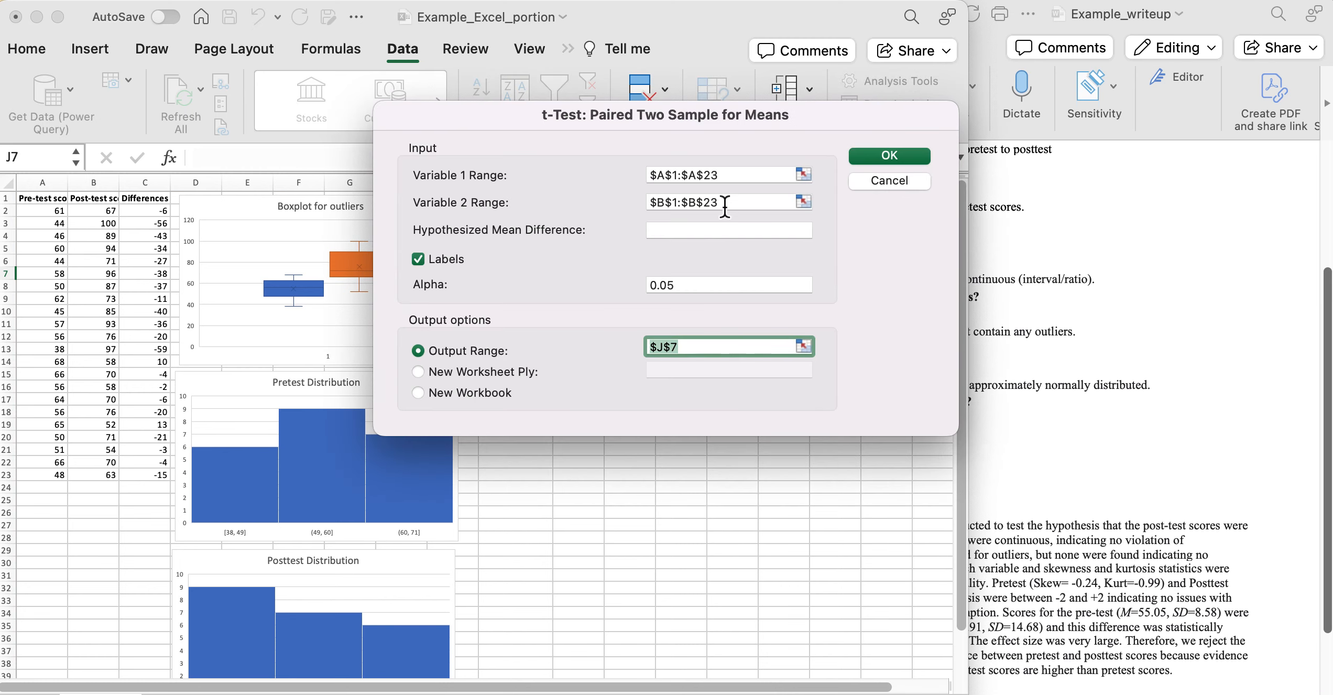
pyautogui.click(714, 174)
pyautogui.press('BackSpace')
pyautogui.click(712, 203)
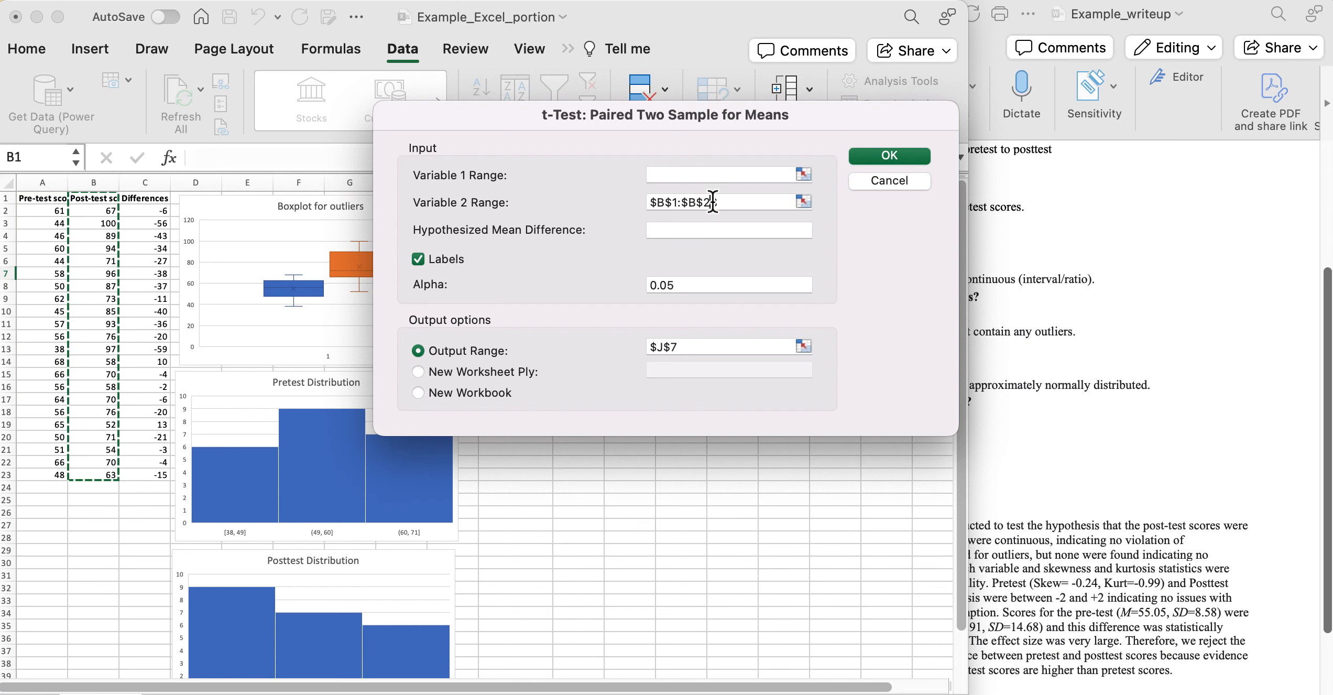
pyautogui.press('BackSpace')
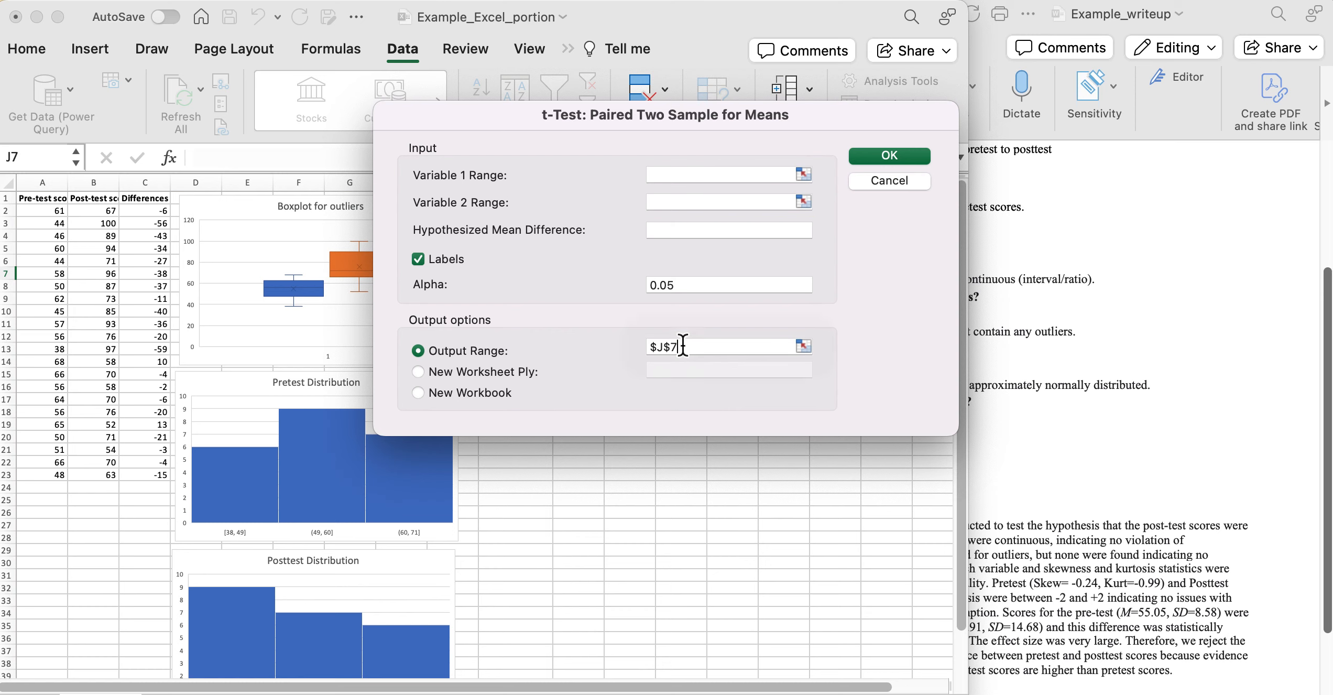
pyautogui.click(683, 346)
pyautogui.press('BackSpace')
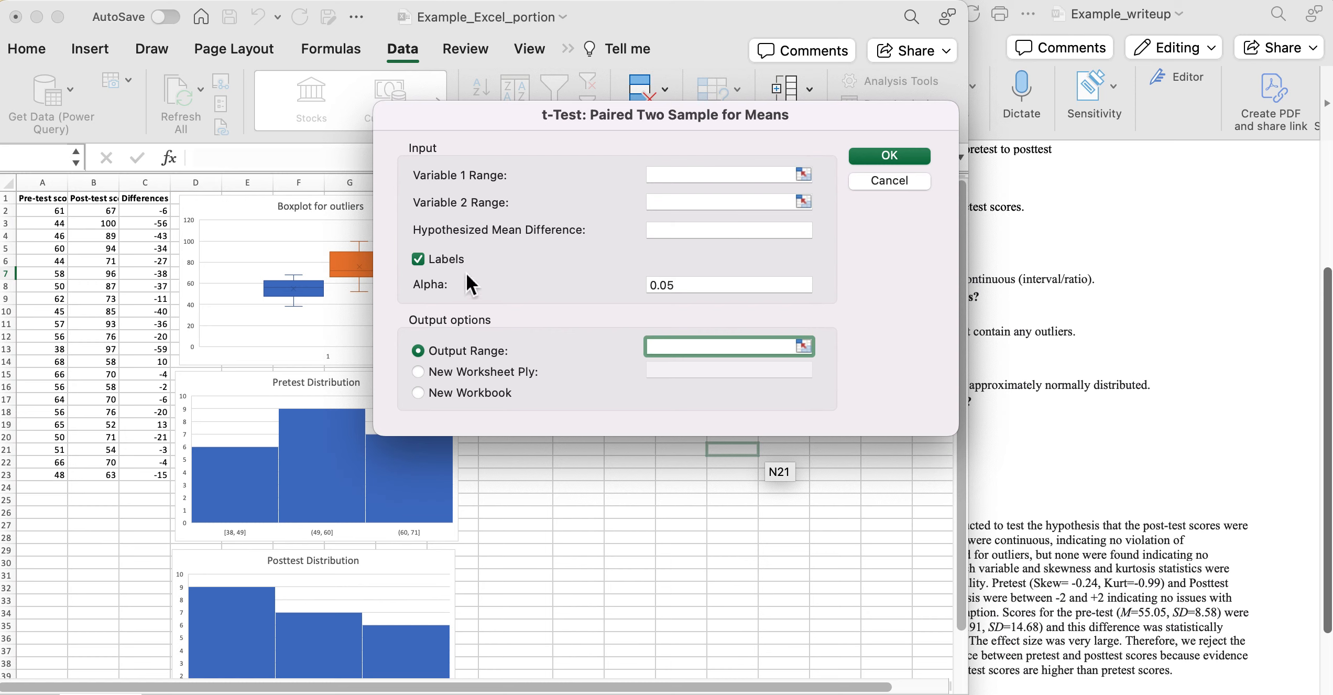
# Confirm Alpha is 0.05 and begin the Variable 1 range at cell A1.
pyautogui.click(682, 287)
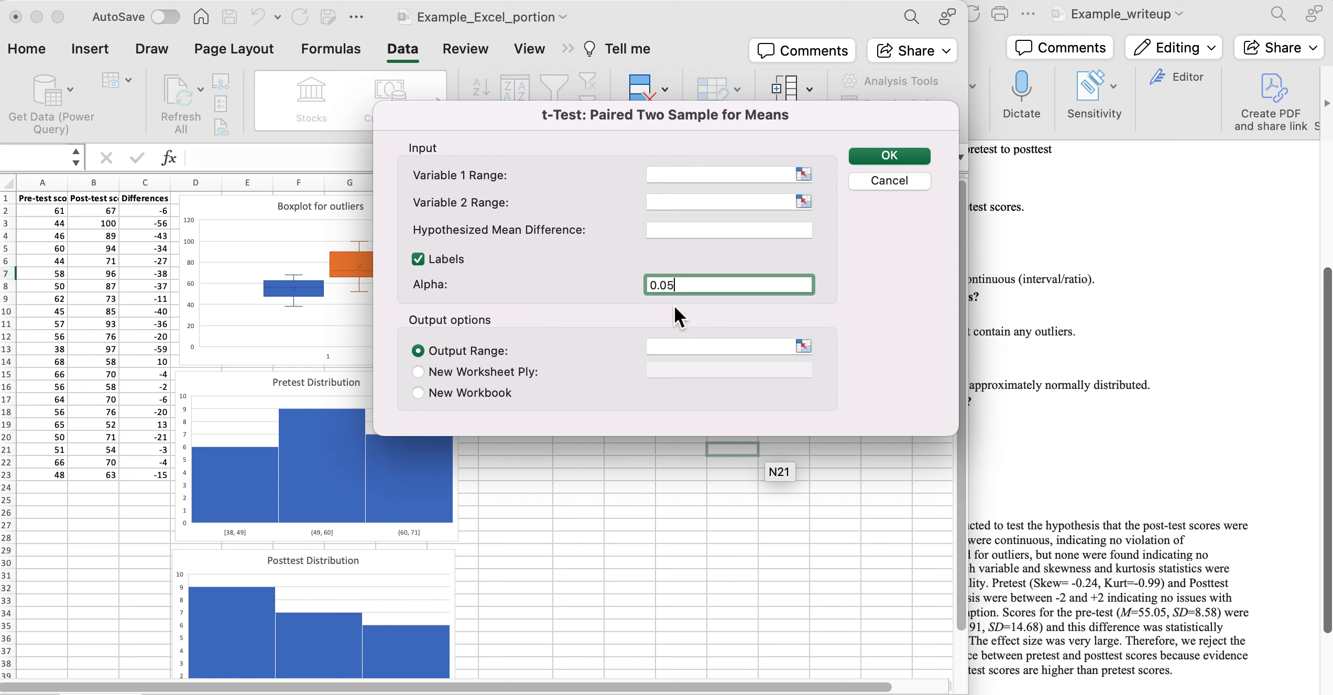
pyautogui.click(675, 178)
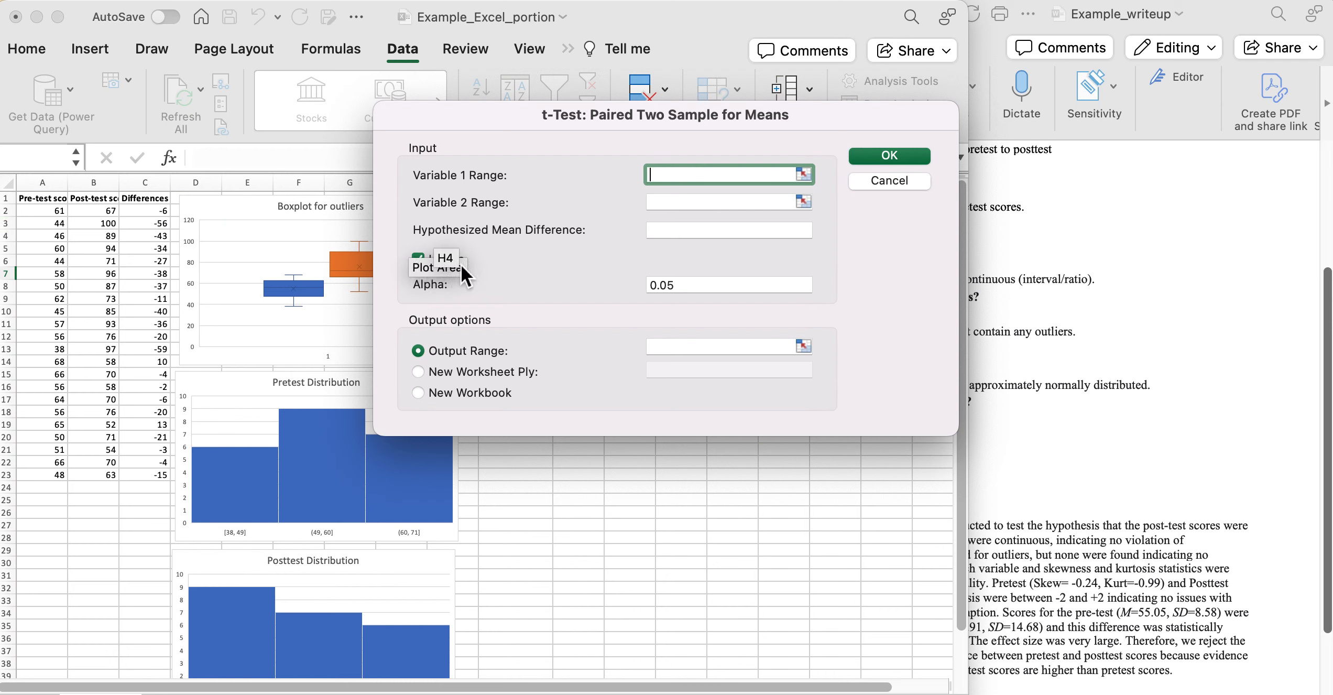
pyautogui.click(48, 201)
# Set Variable 1 to A1:A23, Variable 2 to B1:B23, output at J7, and run the t-test.
pyautogui.moveTo(47, 202); pyautogui.dragTo(49, 470)
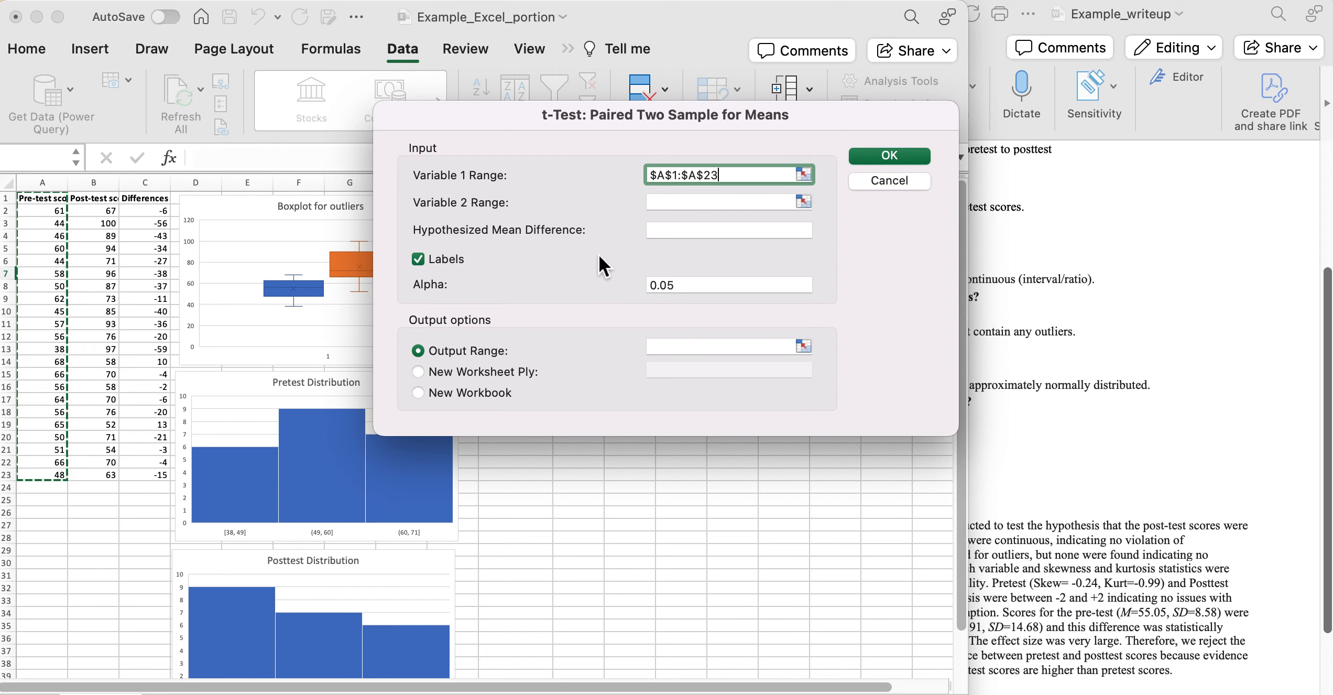
pyautogui.click(670, 202)
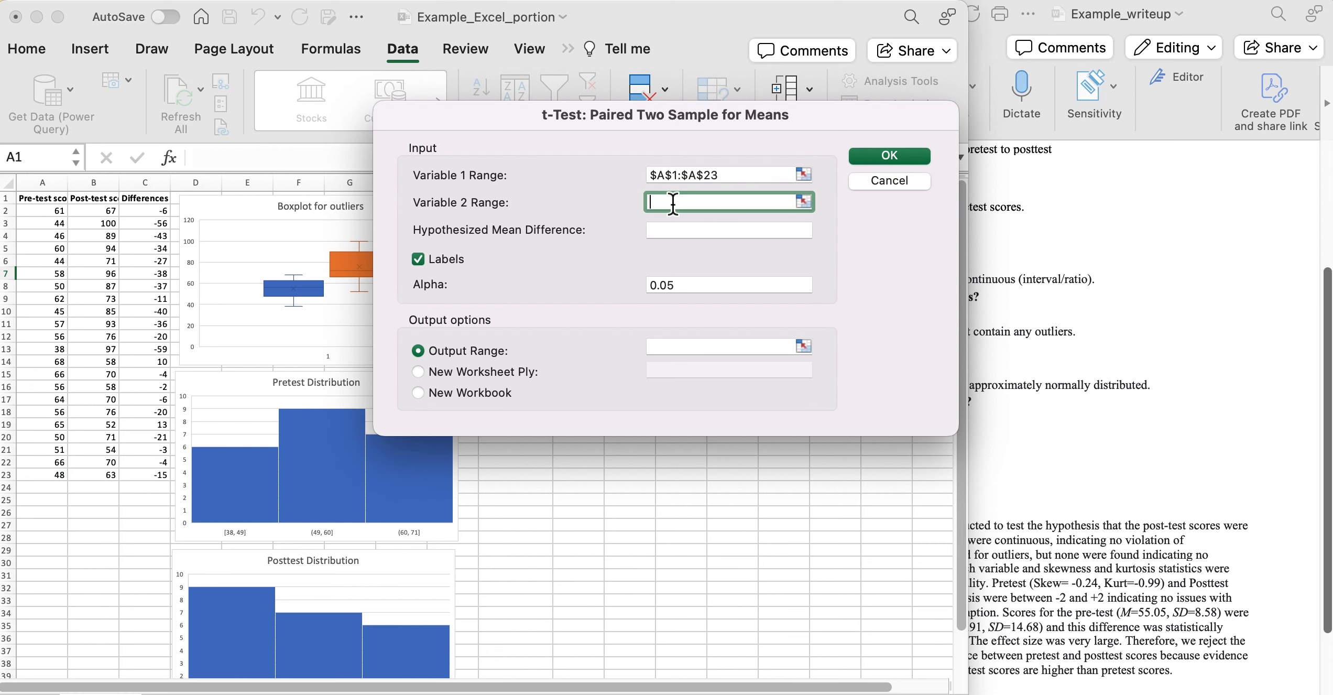
pyautogui.moveTo(105, 199); pyautogui.dragTo(102, 474)
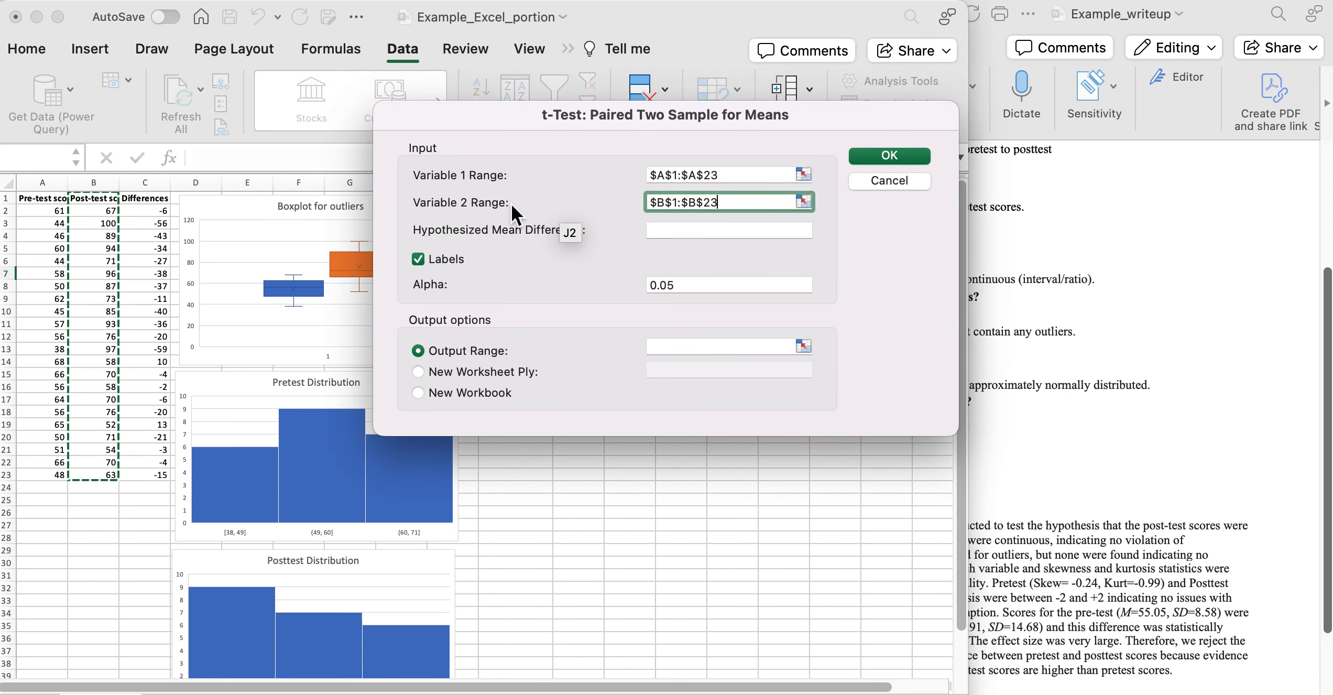
pyautogui.click(682, 347)
pyautogui.moveTo(718, 106); pyautogui.dragTo(1012, 54)
pyautogui.click(535, 274)
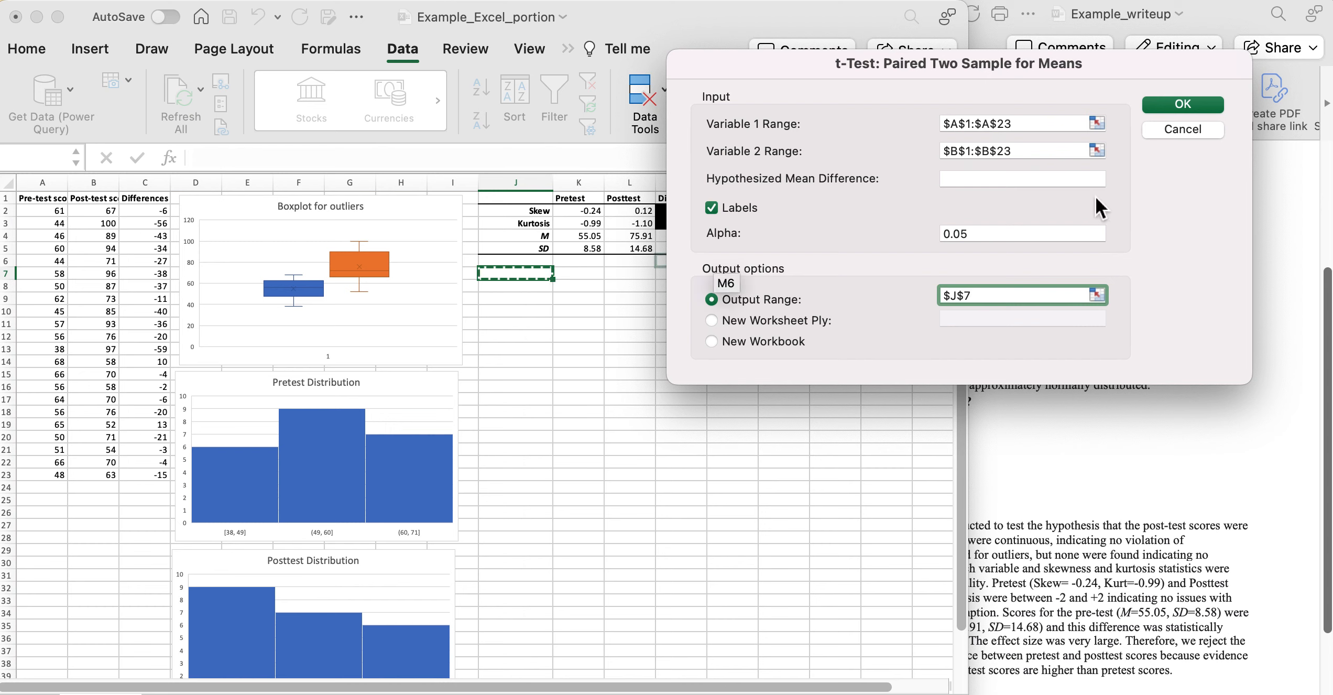
pyautogui.click(1193, 106)
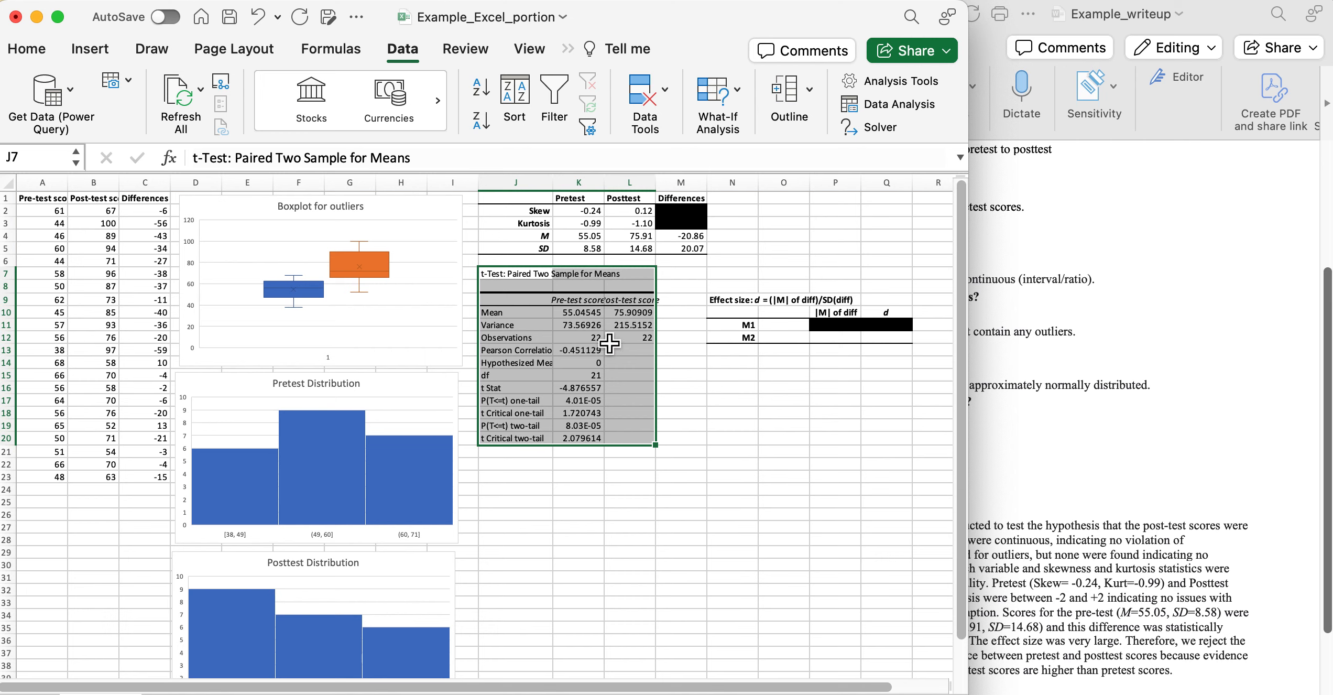
pyautogui.click(587, 316)
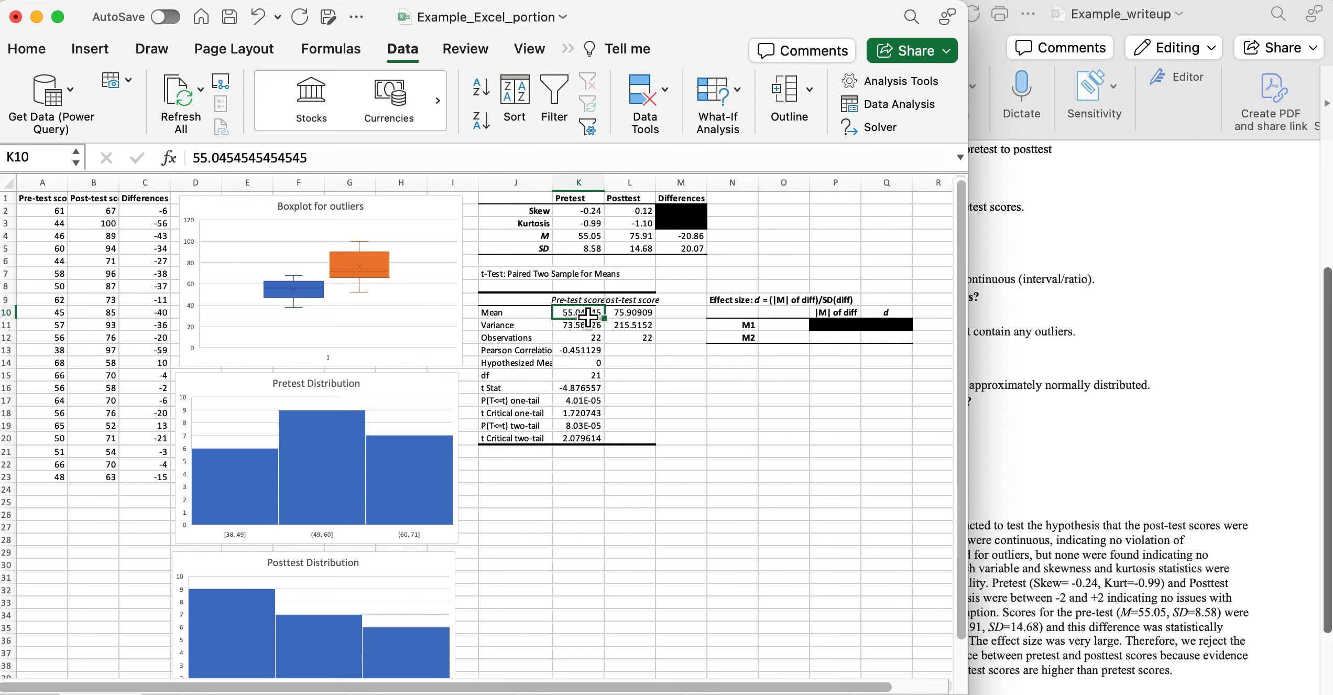
pyautogui.moveTo(966, 127); pyautogui.dragTo(1260, 125)
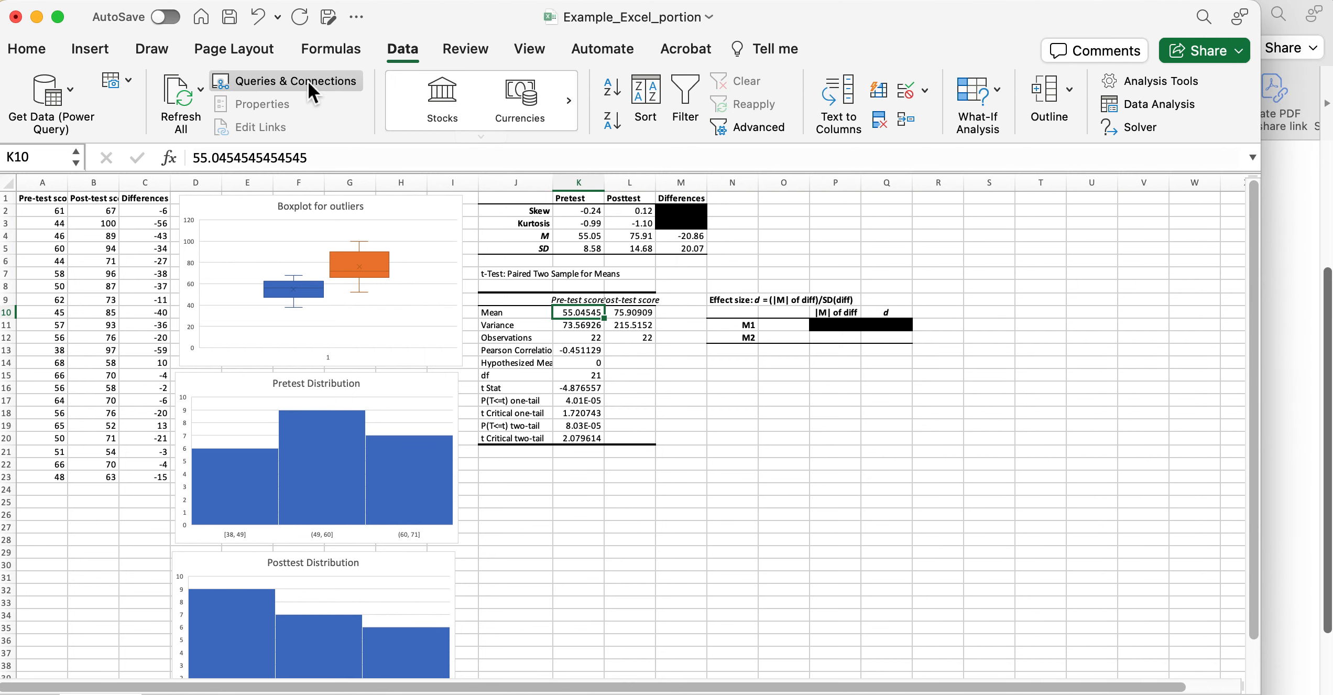
pyautogui.click(26, 50)
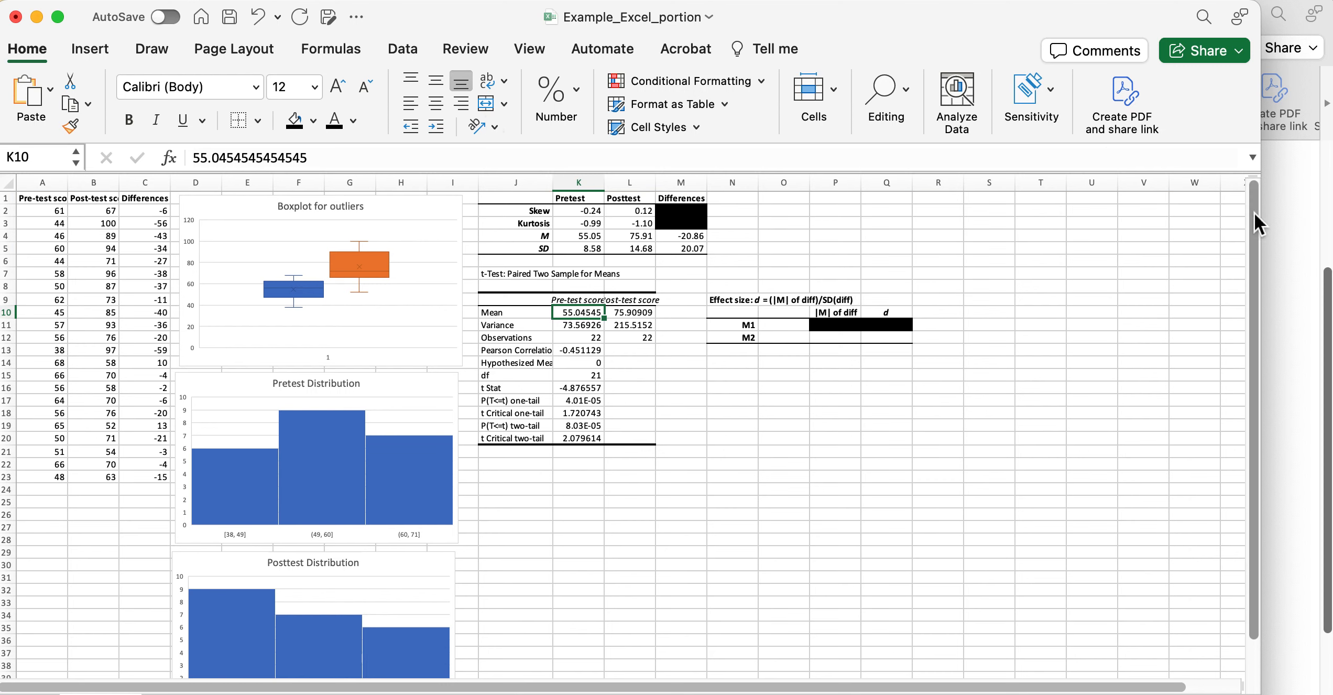
pyautogui.moveTo(1258, 211); pyautogui.dragTo(1327, 213)
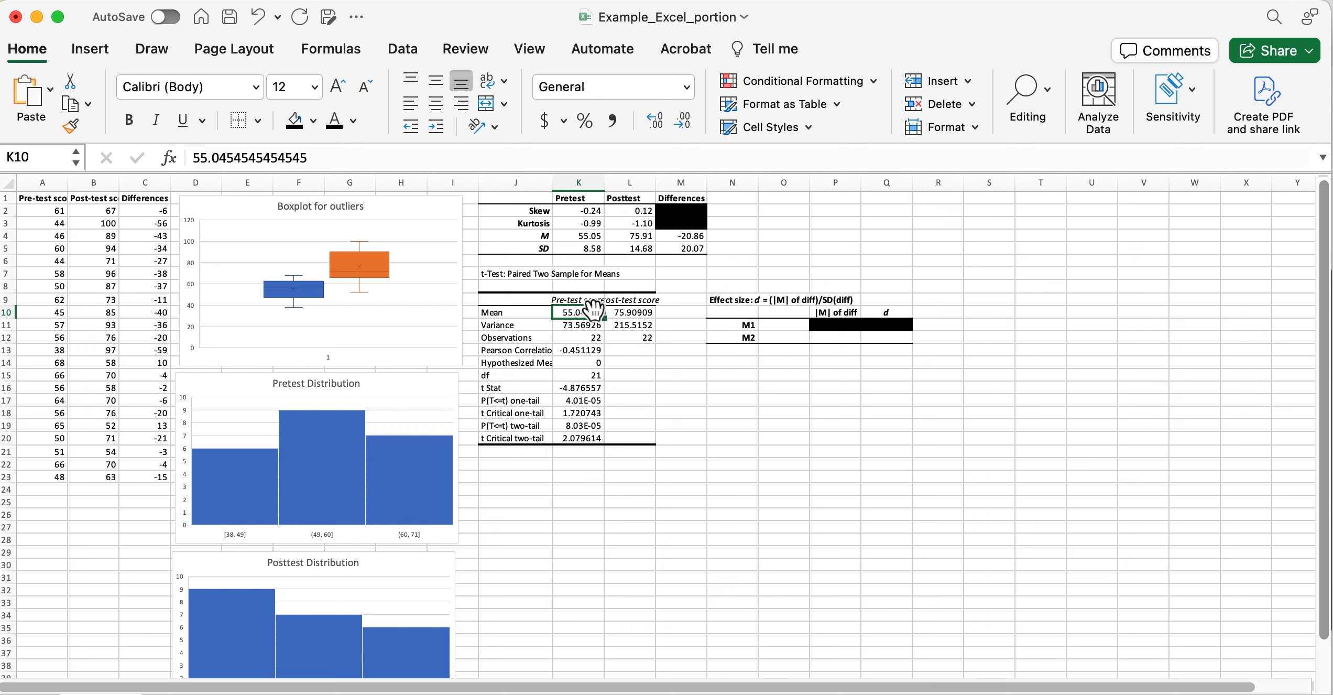
# Round the t-test means and variances to two decimals (55.05, 75.91, 73.57, 215.52).
pyautogui.moveTo(587, 313); pyautogui.dragTo(630, 331)
pyautogui.click(682, 120)
pyautogui.click(681, 120)
pyautogui.click(683, 121)
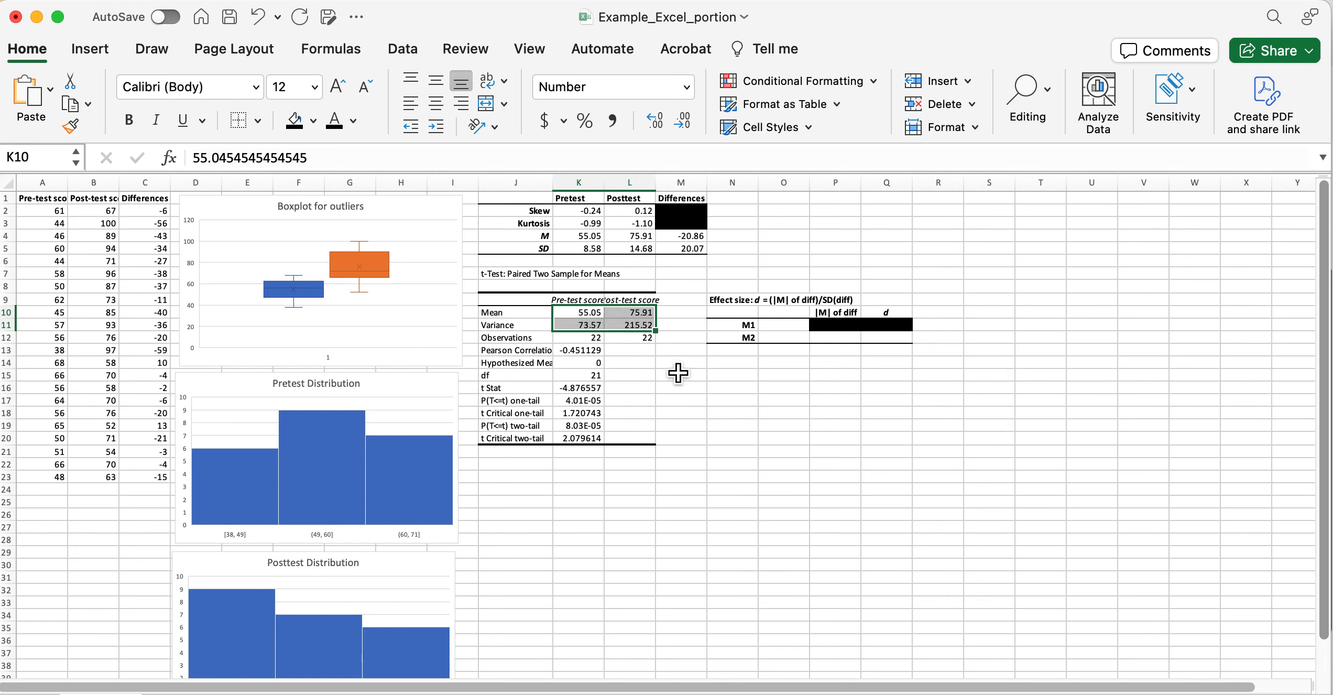
# Round the Pearson correlation to -0.45 and inspect the t Stat and one-tail p-value.
pyautogui.click(594, 350)
pyautogui.click(685, 122)
pyautogui.click(684, 122)
pyautogui.click(684, 122)
pyautogui.click(686, 122)
pyautogui.click(586, 393)
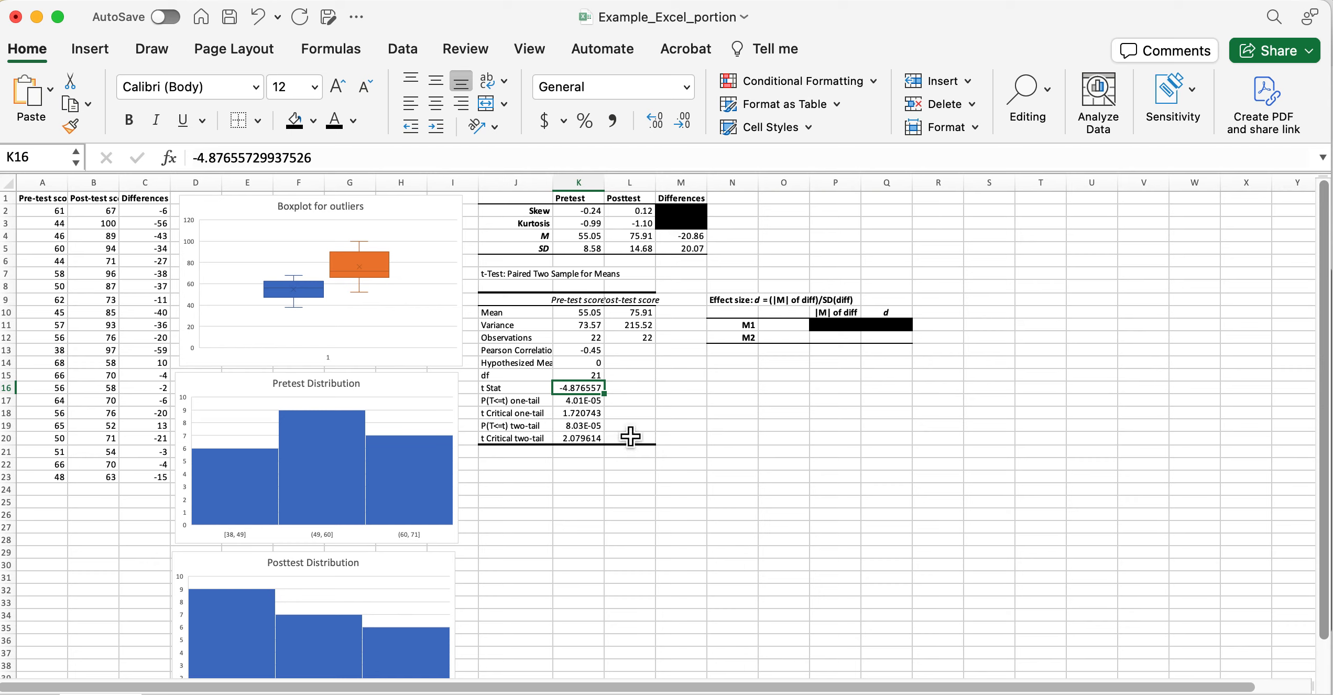
pyautogui.click(591, 405)
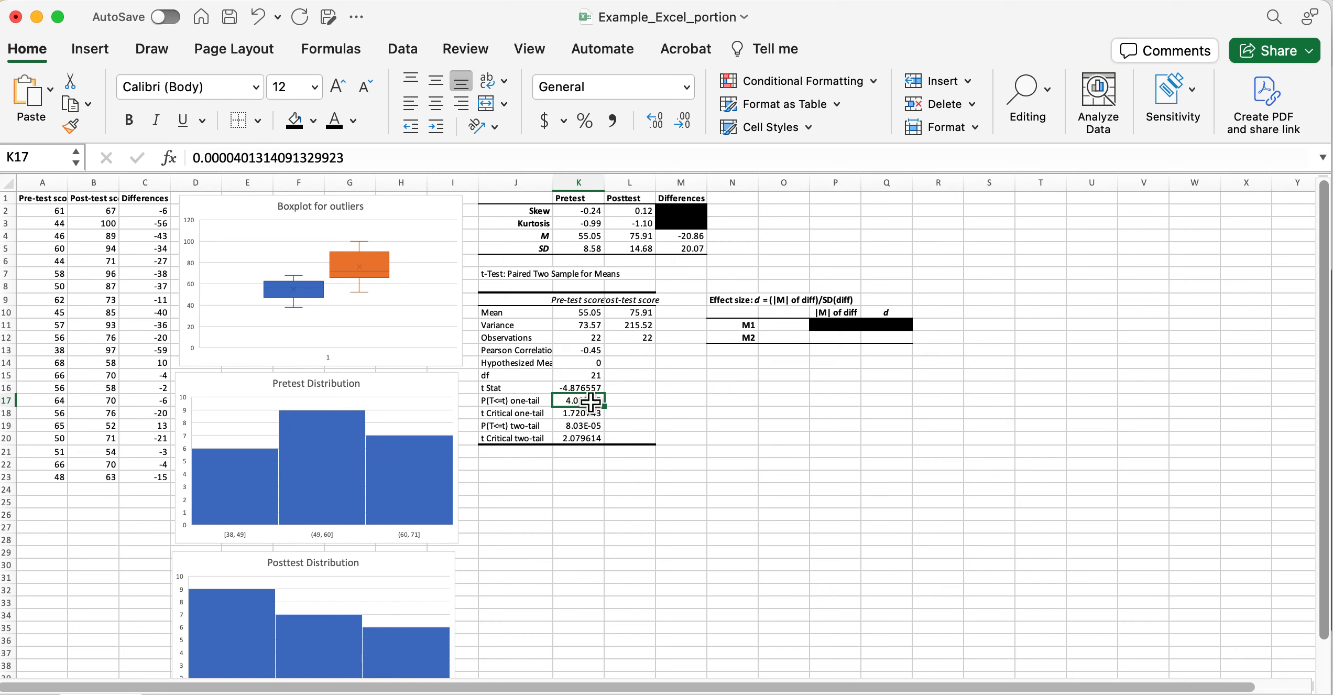
# Reduce t Stat through the two-tail critical value to three decimals.
pyautogui.moveTo(586, 392); pyautogui.dragTo(587, 441)
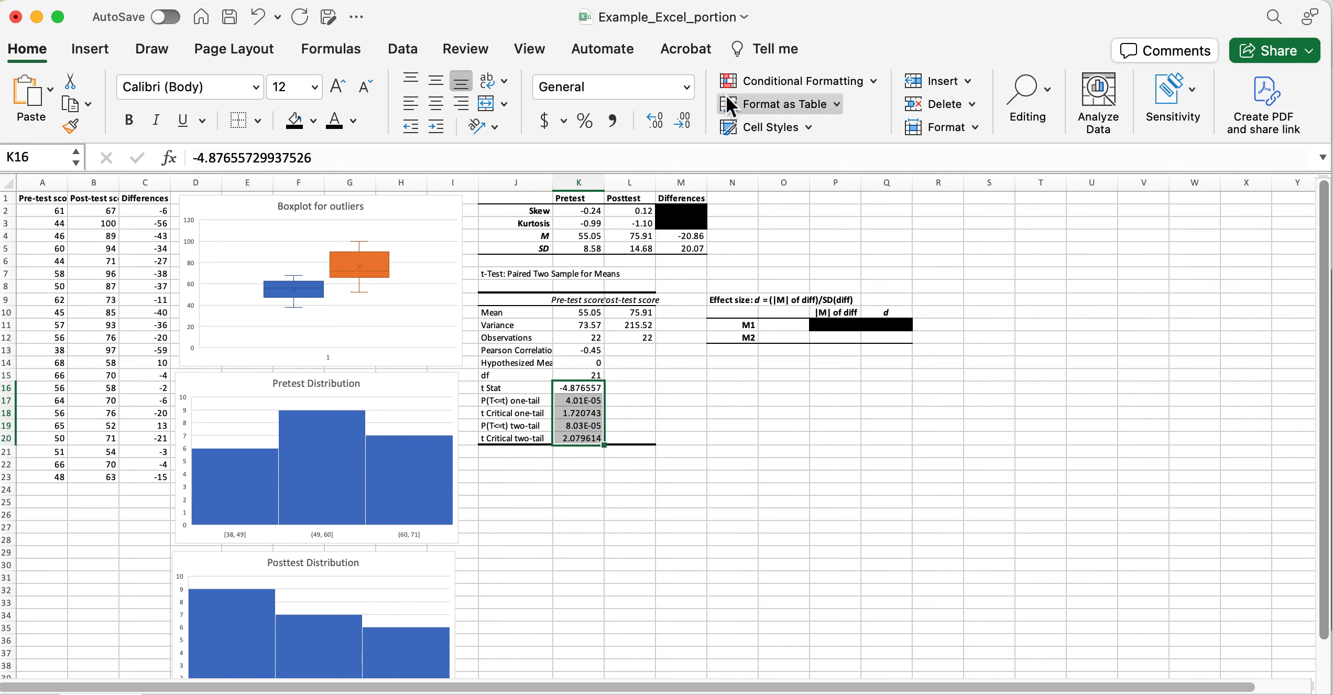
pyautogui.click(686, 125)
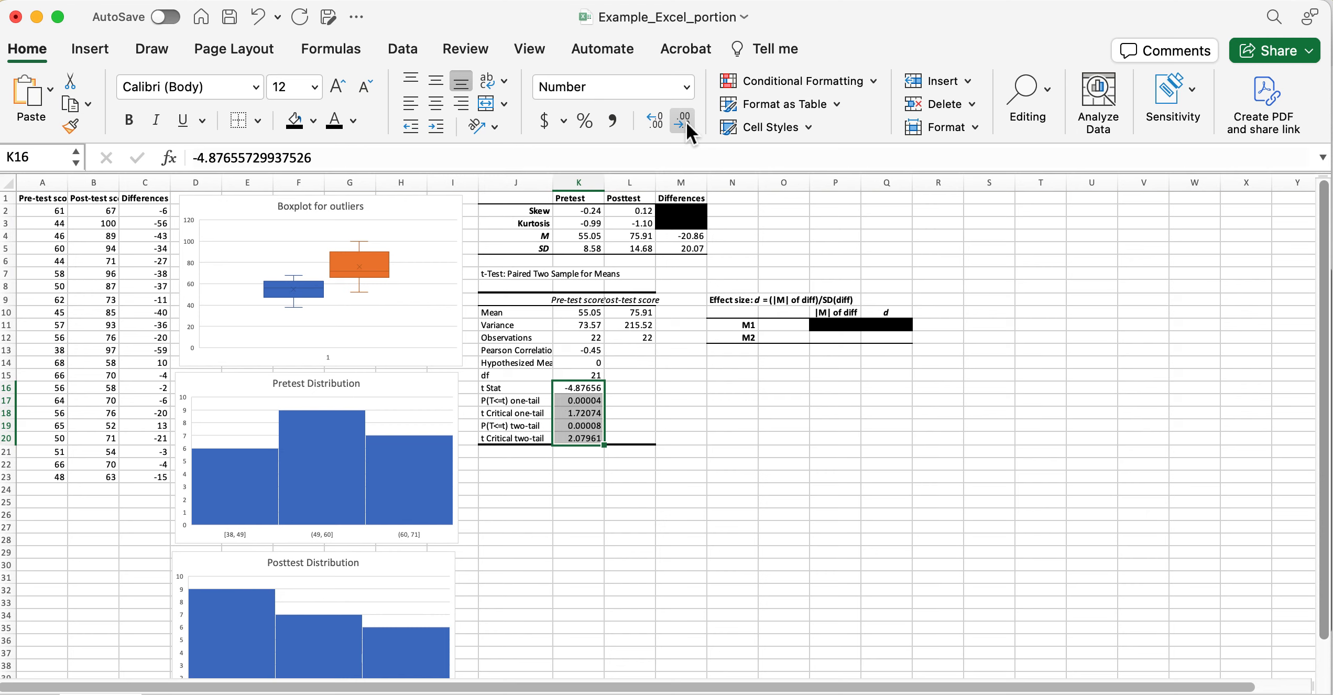
pyautogui.click(688, 125)
pyautogui.click(686, 125)
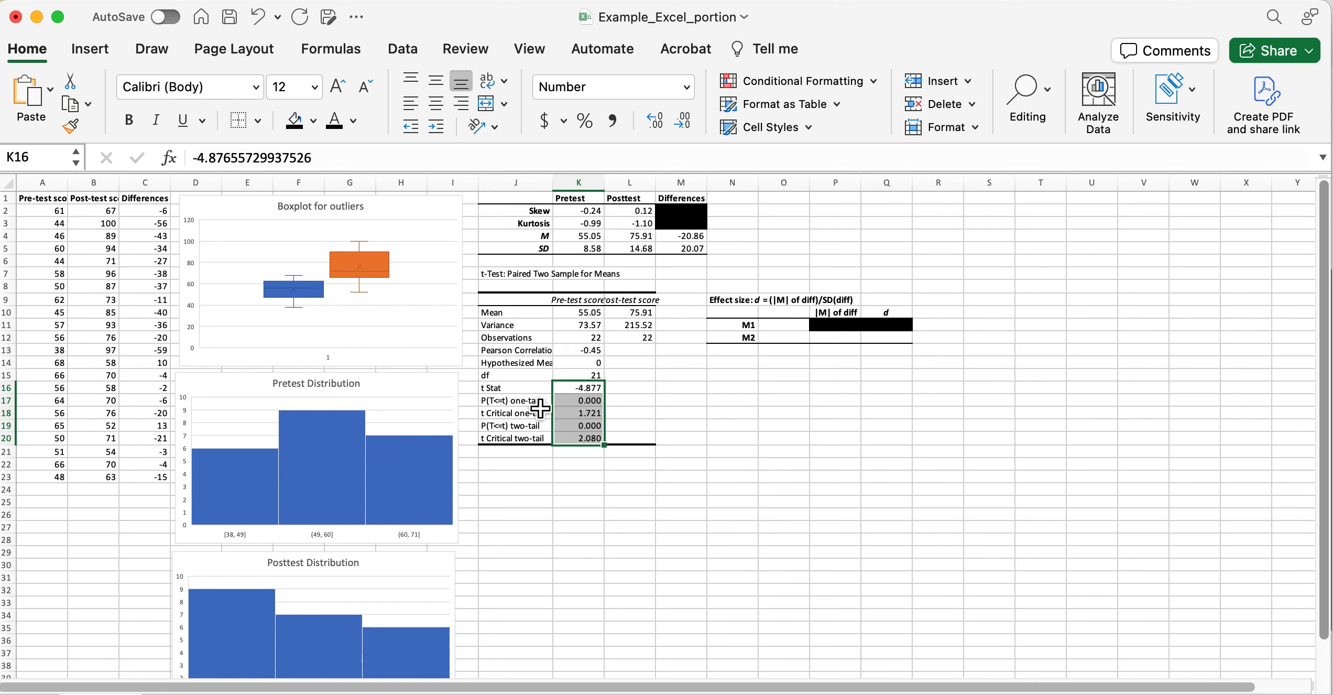
pyautogui.click(595, 405)
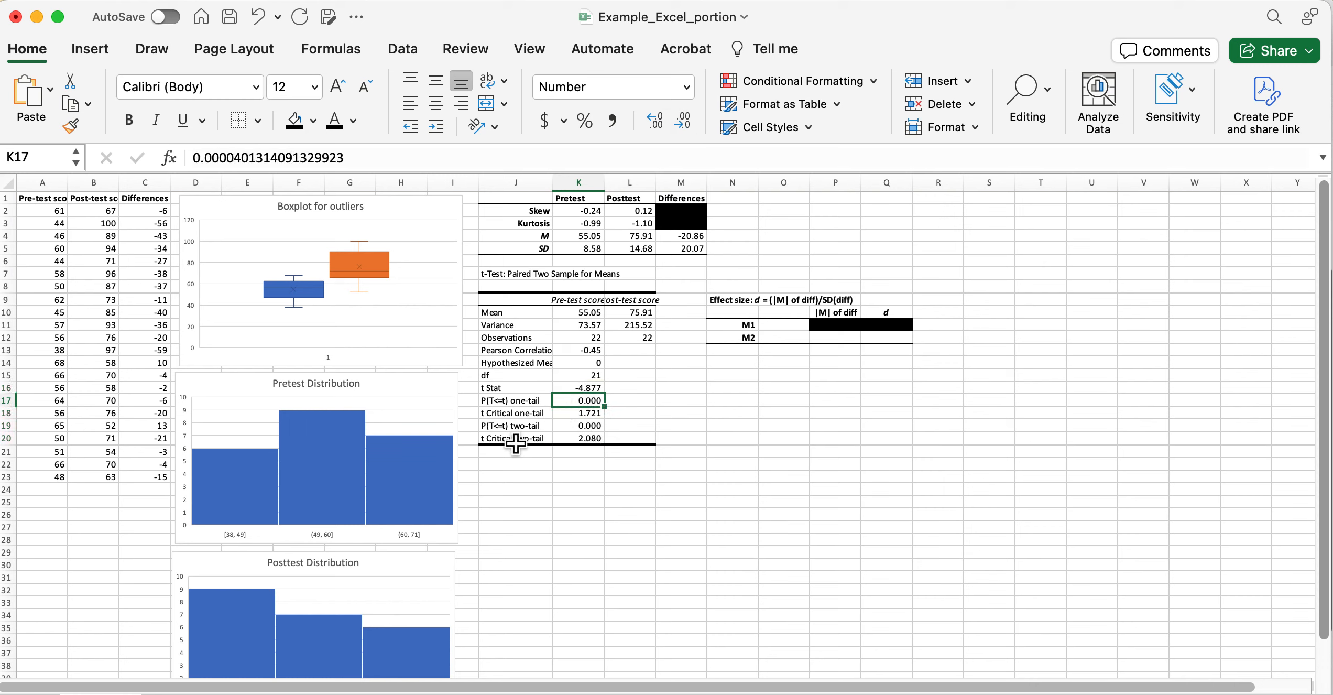
# Round the one-tail critical value to 1.72 and check the t Stat, p-values and two-tail critical value.
pyautogui.click(596, 390)
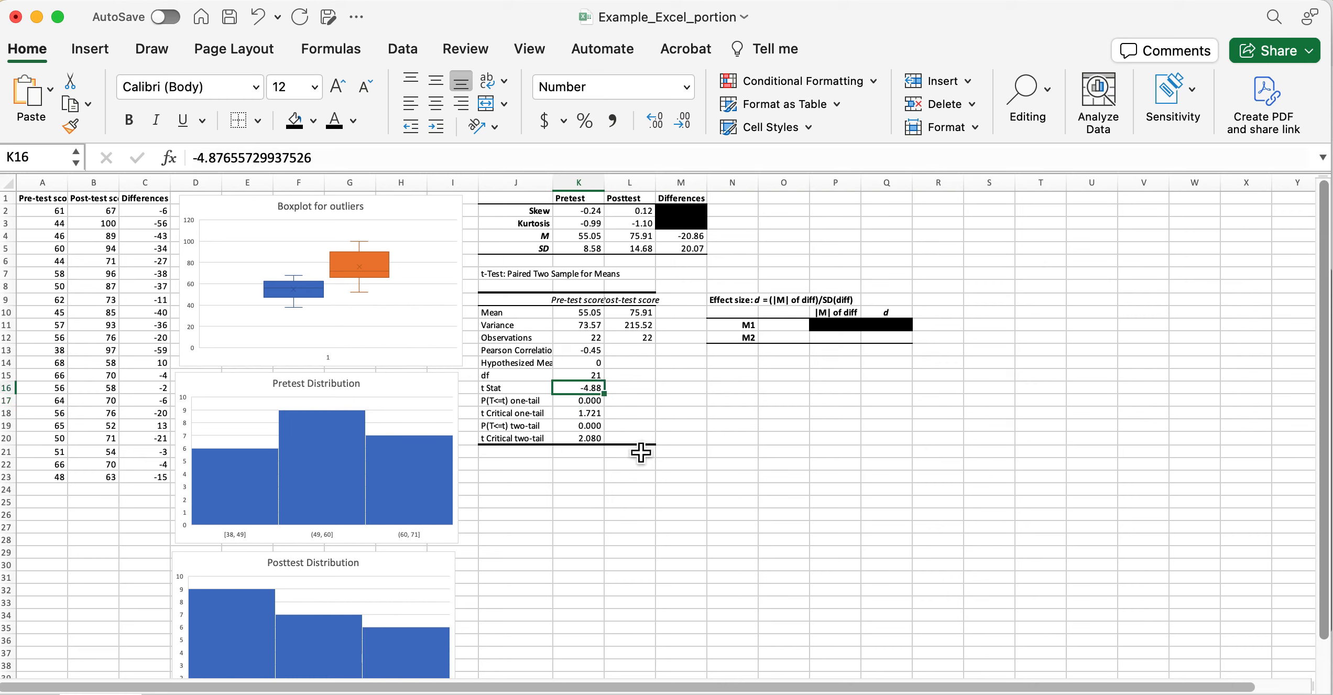
pyautogui.click(598, 416)
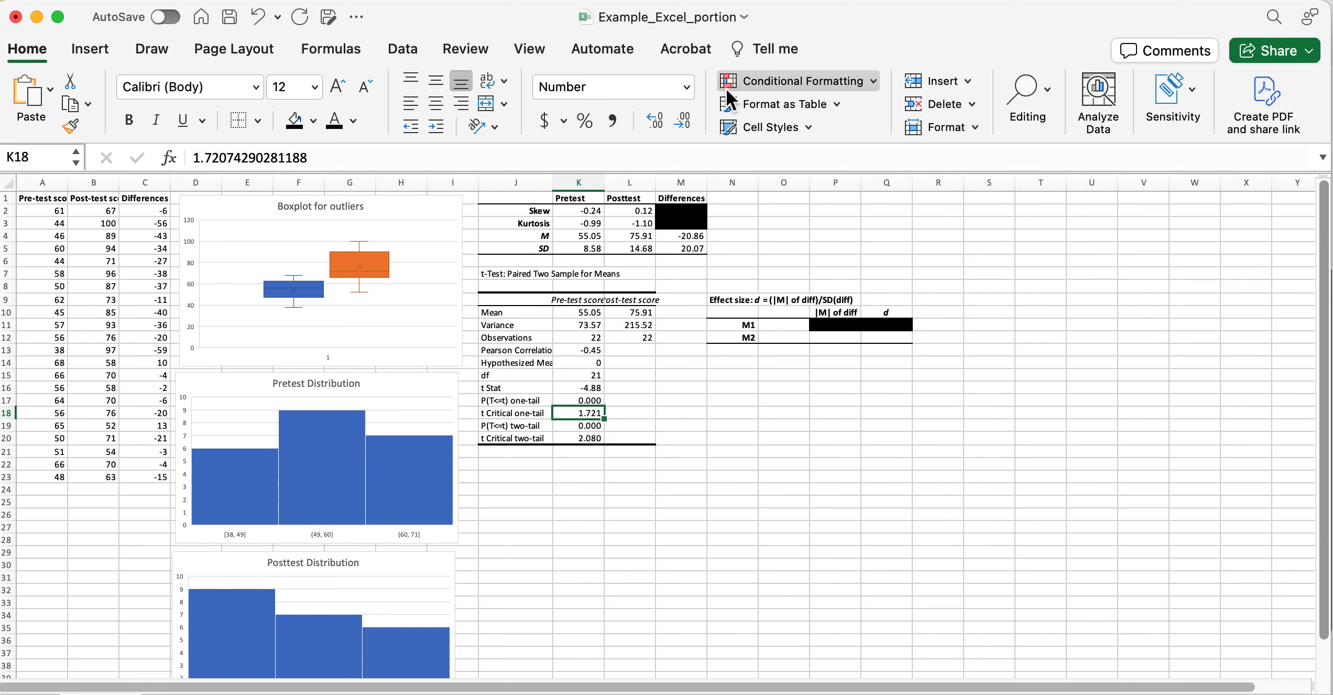
pyautogui.click(682, 122)
pyautogui.click(589, 425)
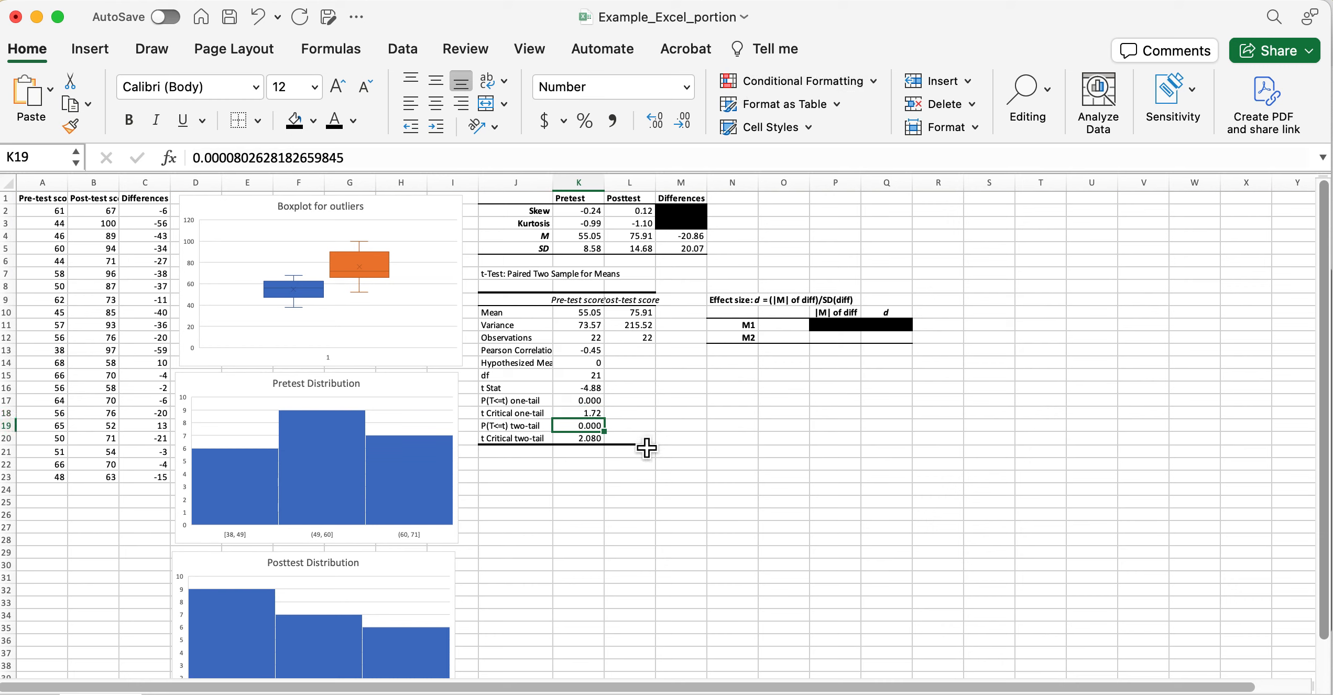
pyautogui.click(592, 439)
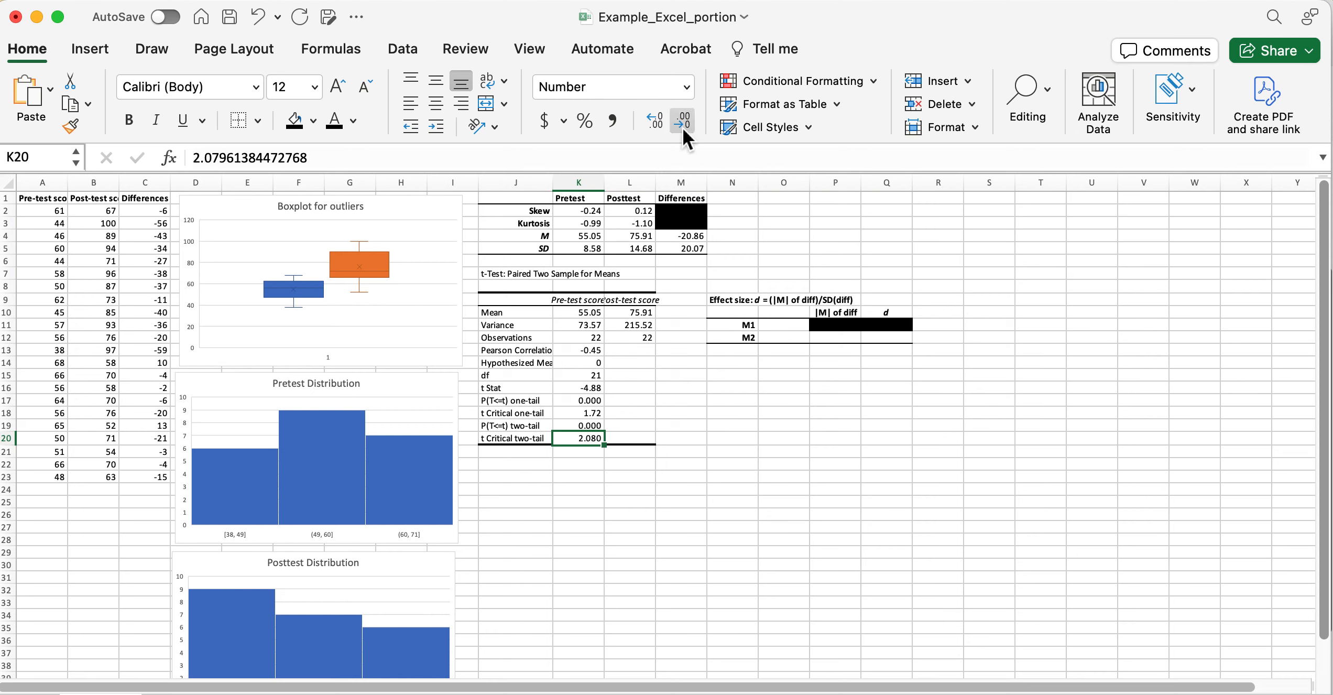
pyautogui.click(731, 528)
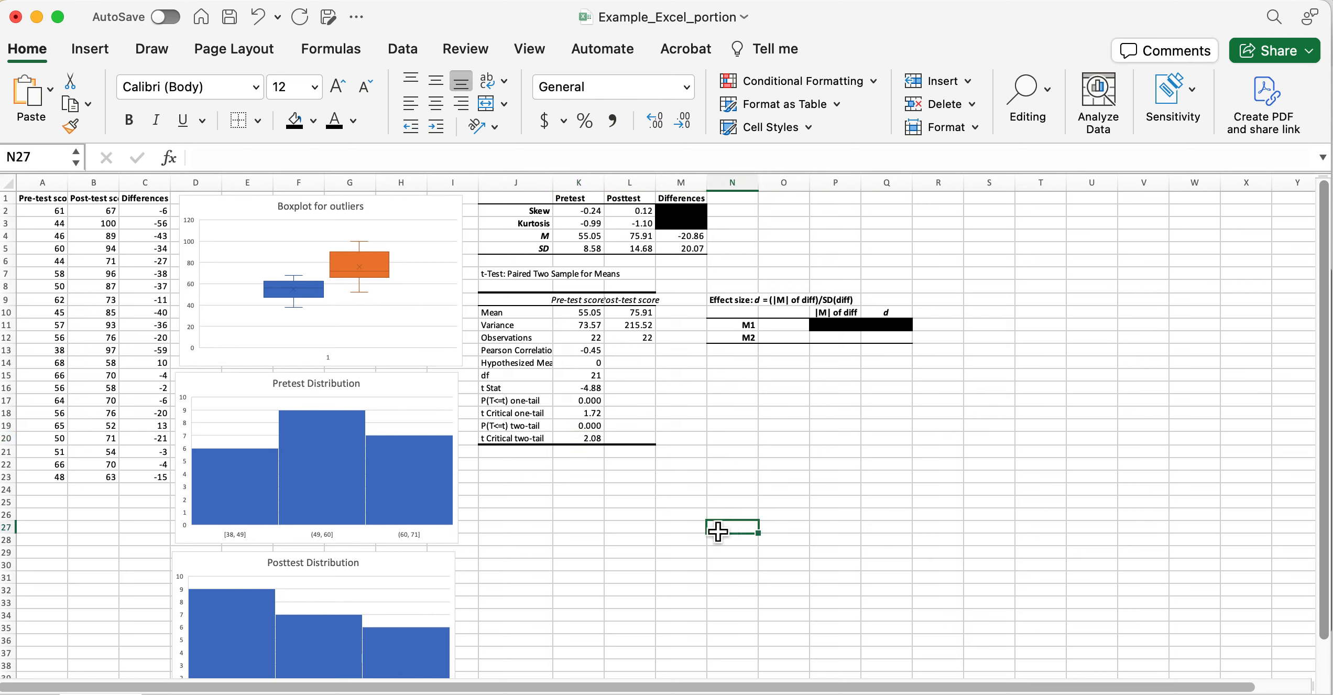
pyautogui.click(595, 405)
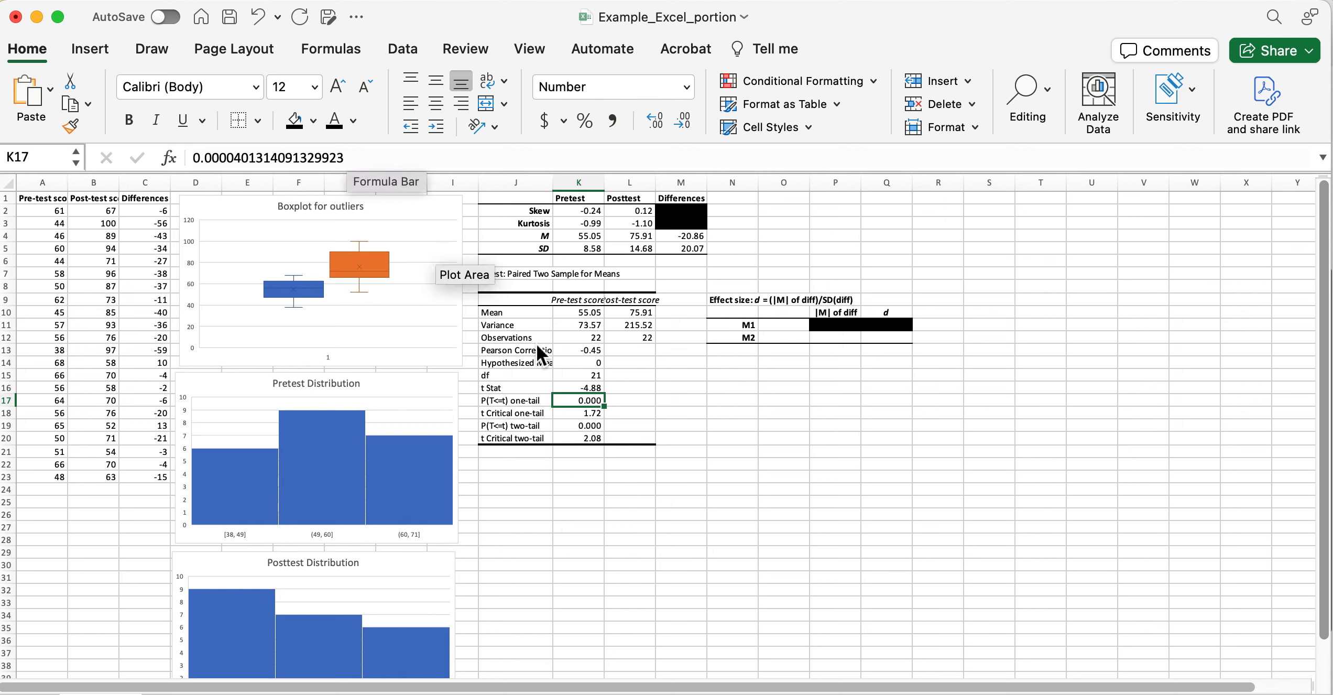
pyautogui.click(595, 425)
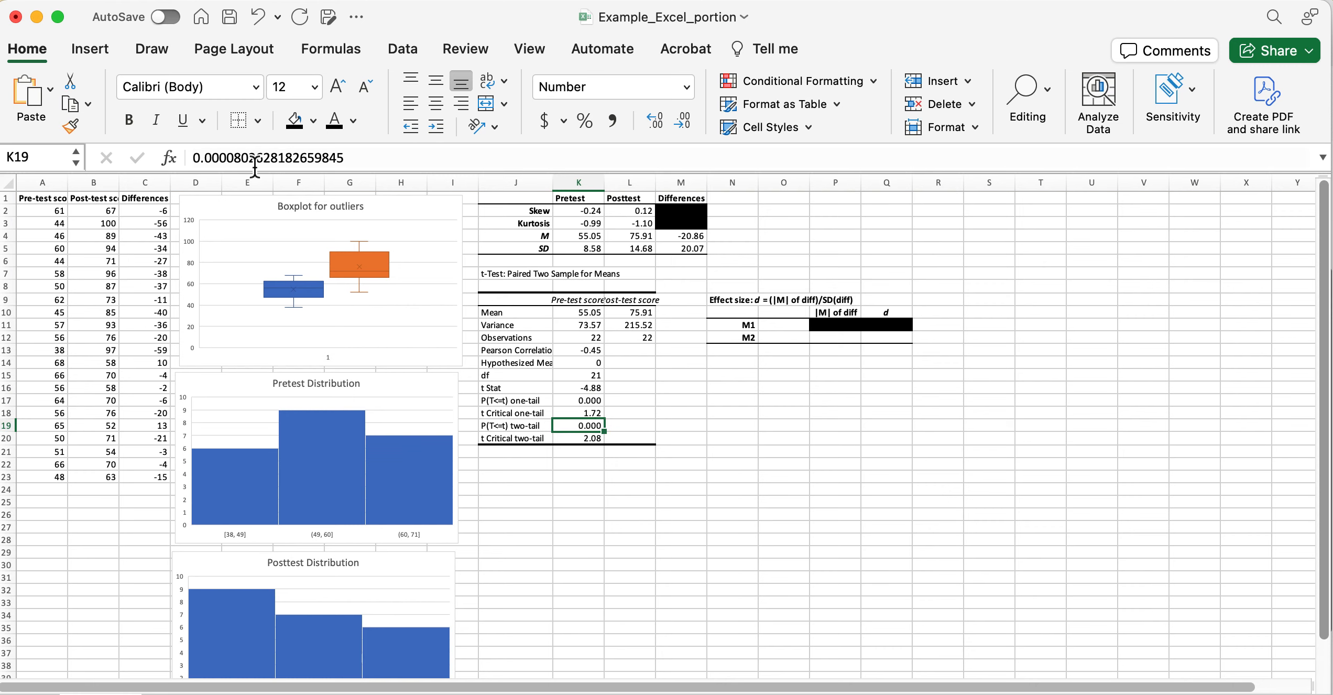
pyautogui.click(596, 401)
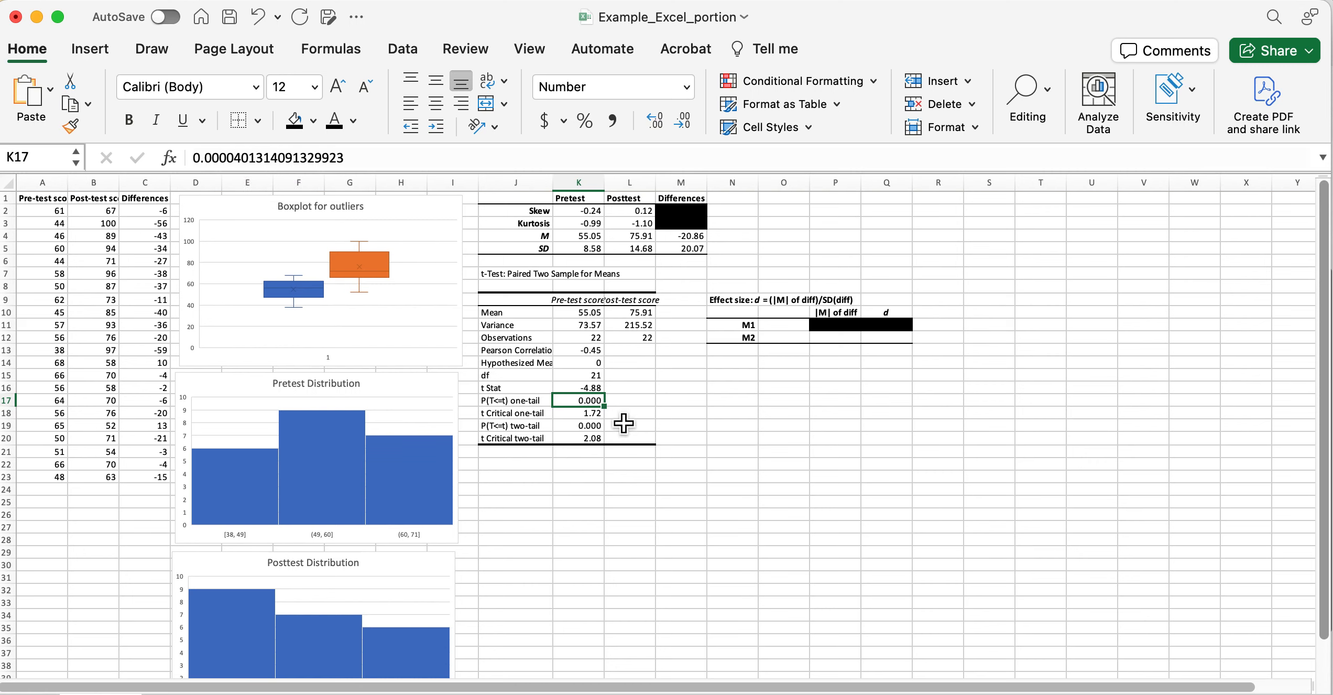
# Compare the one-tail and two-tail p-values, then narrow Excel so the Word write-up sits beside it.
pyautogui.click(594, 427)
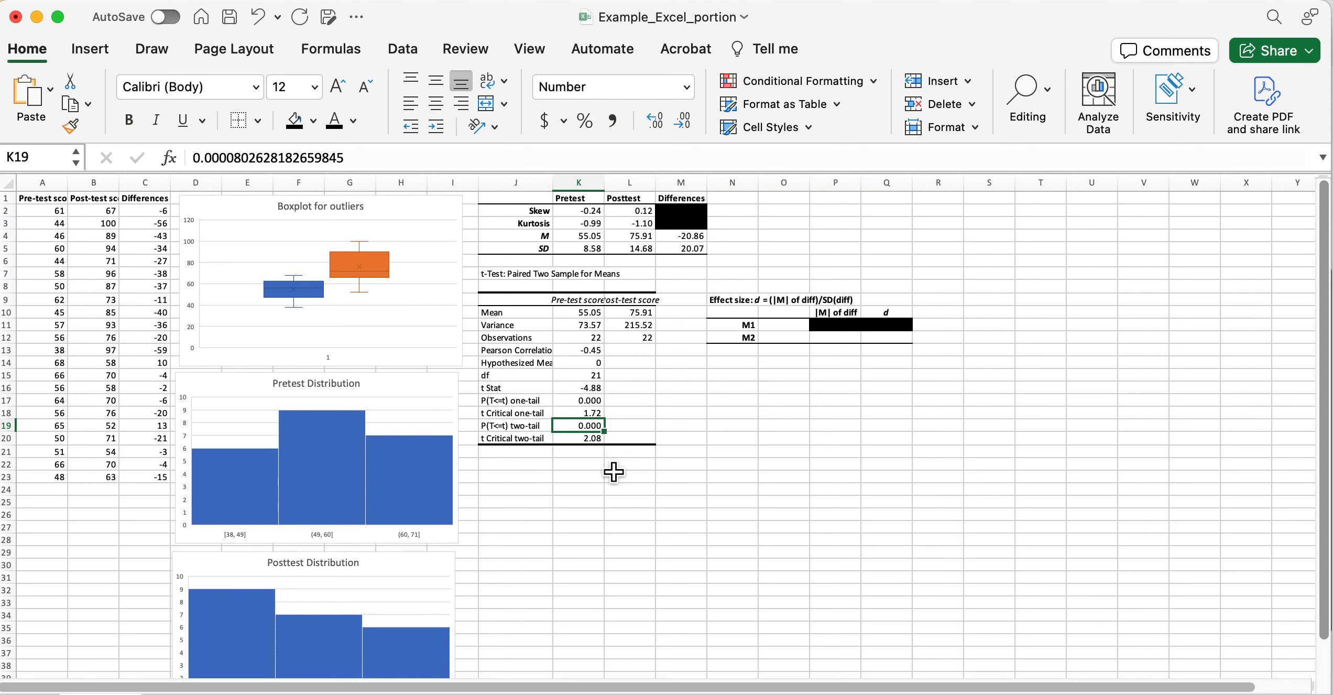
pyautogui.click(677, 428)
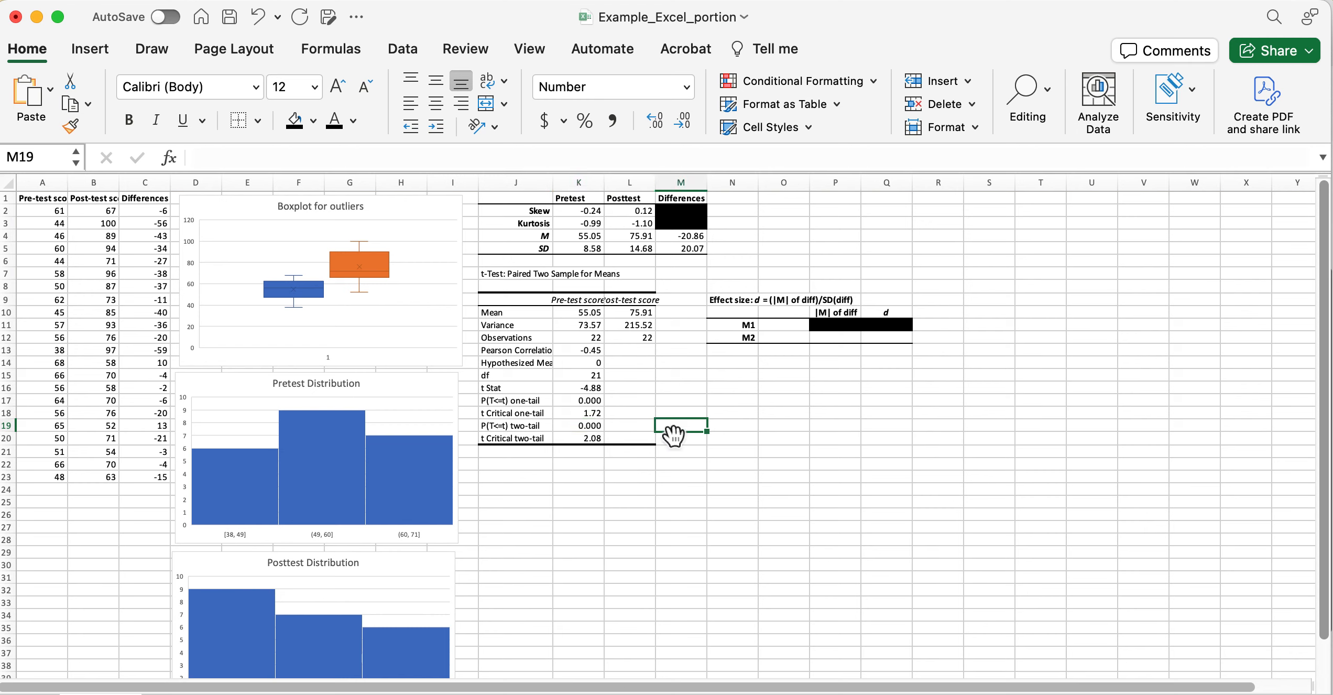
pyautogui.click(595, 402)
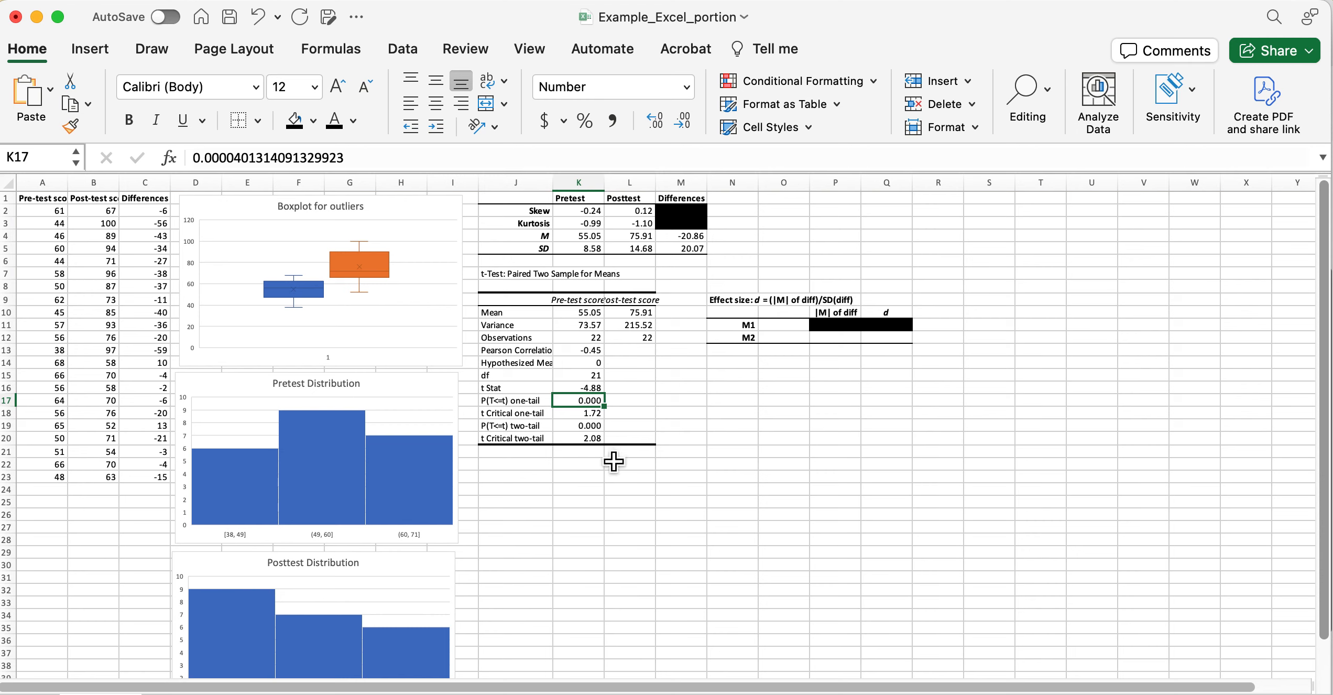
pyautogui.click(755, 453)
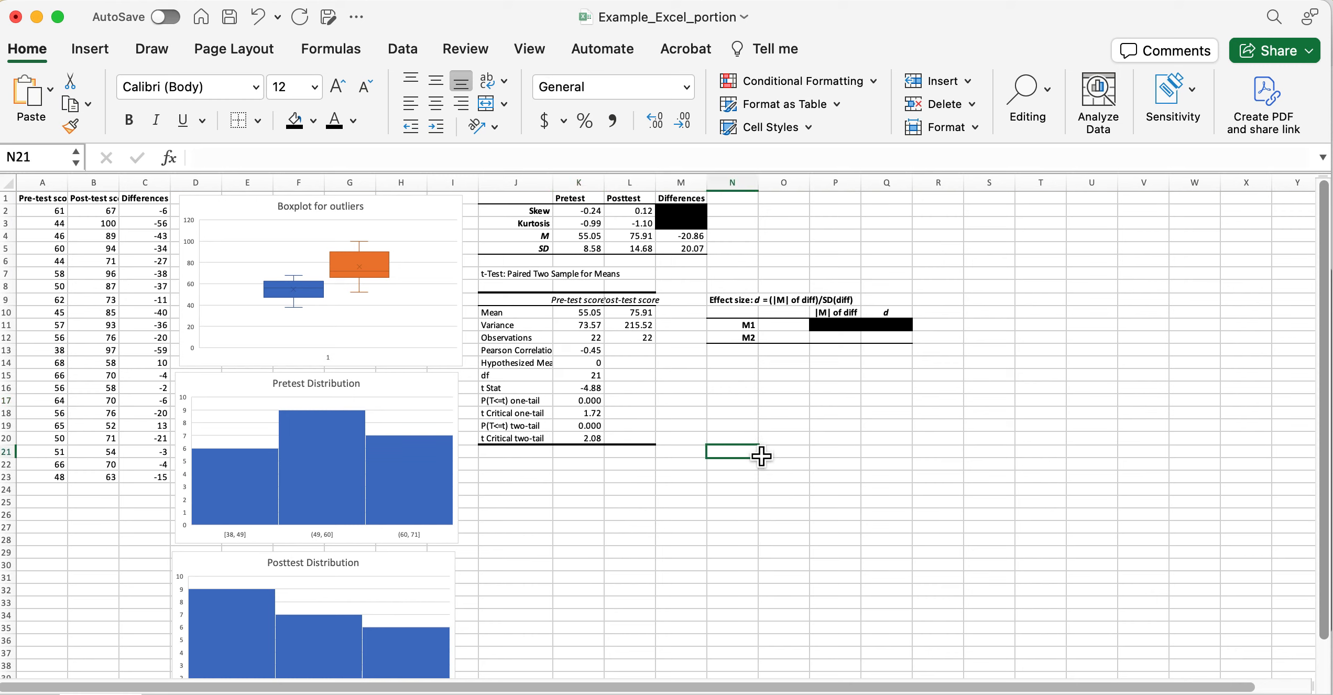
pyautogui.click(595, 402)
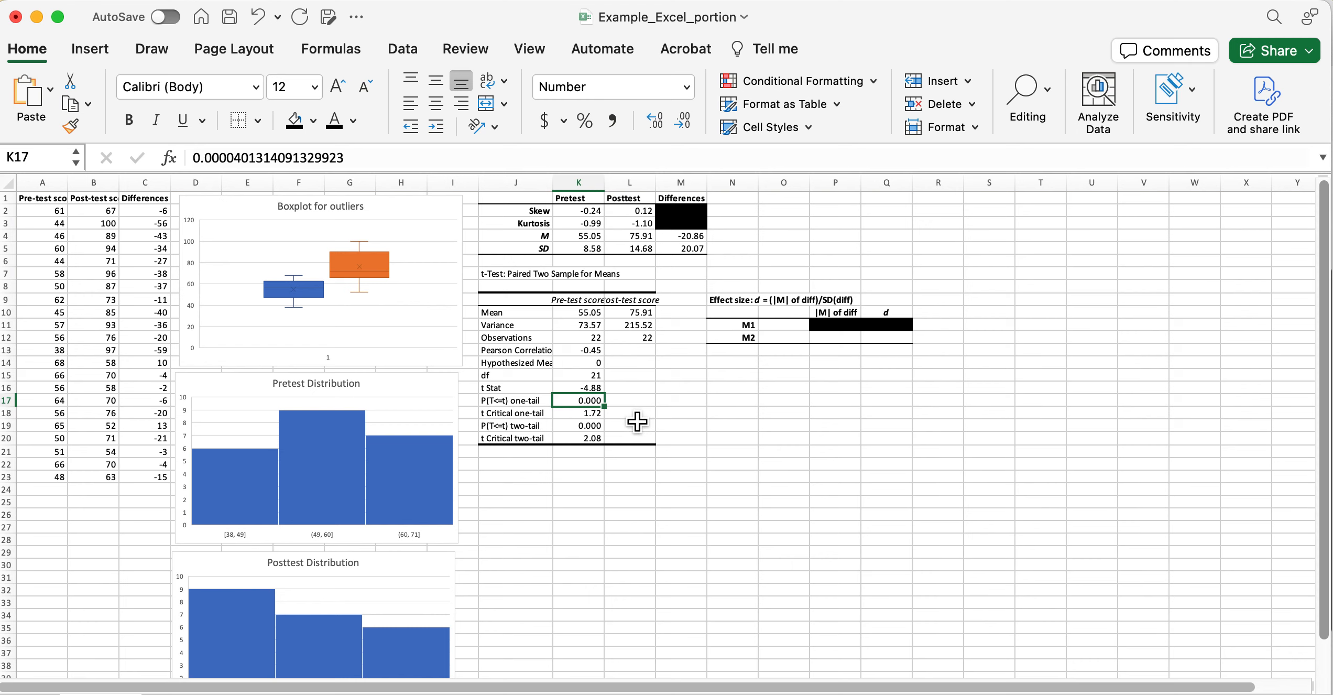
pyautogui.click(590, 431)
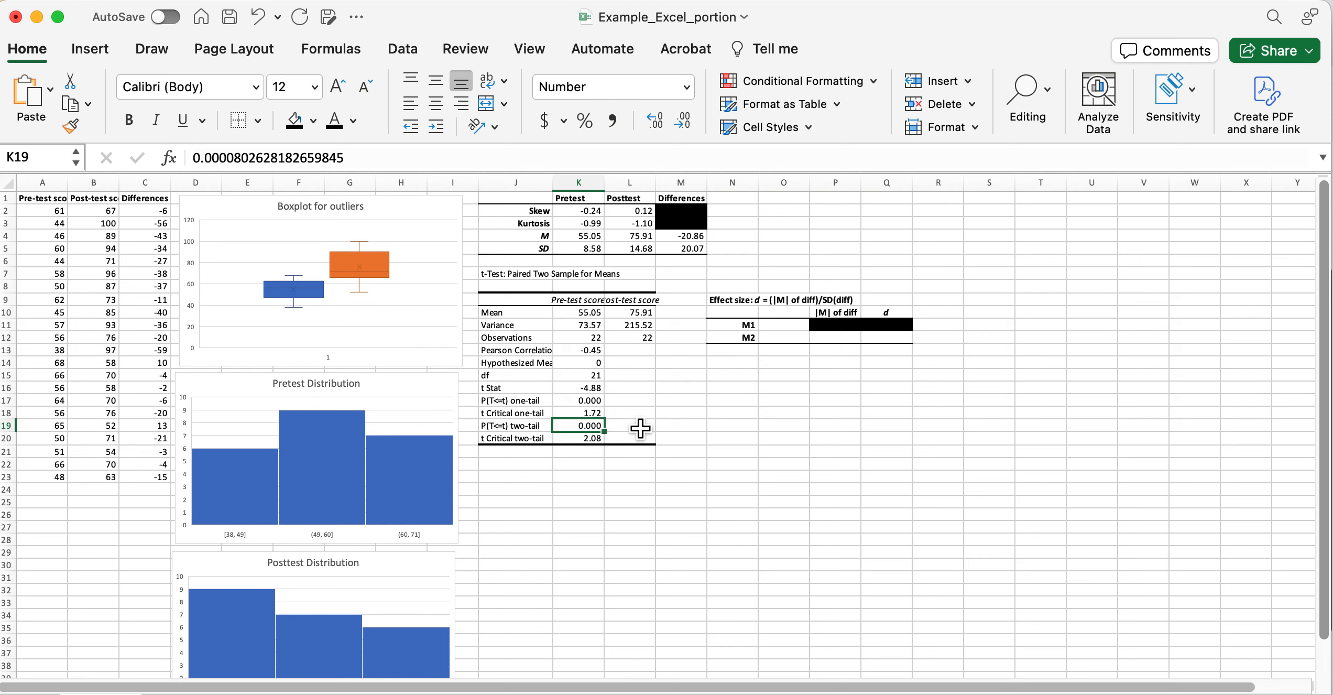
pyautogui.click(598, 403)
pyautogui.click(592, 425)
pyautogui.click(588, 402)
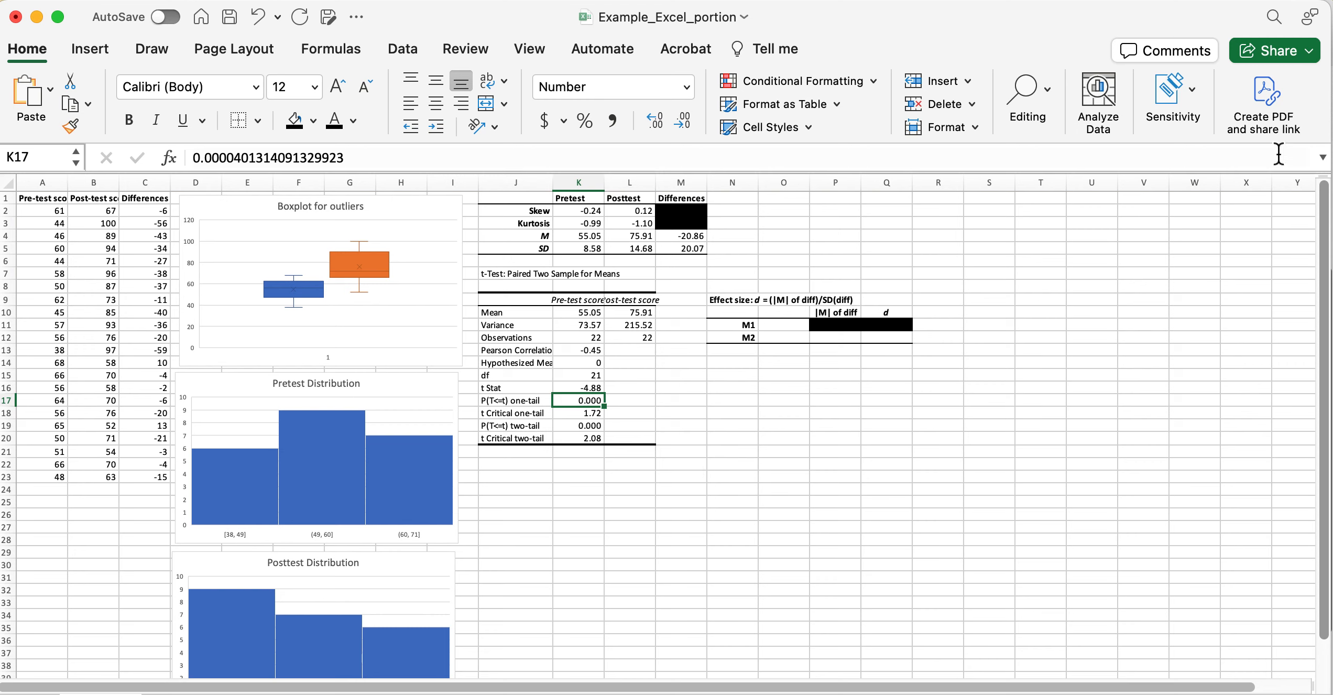
pyautogui.moveTo(1328, 128); pyautogui.dragTo(936, 177)
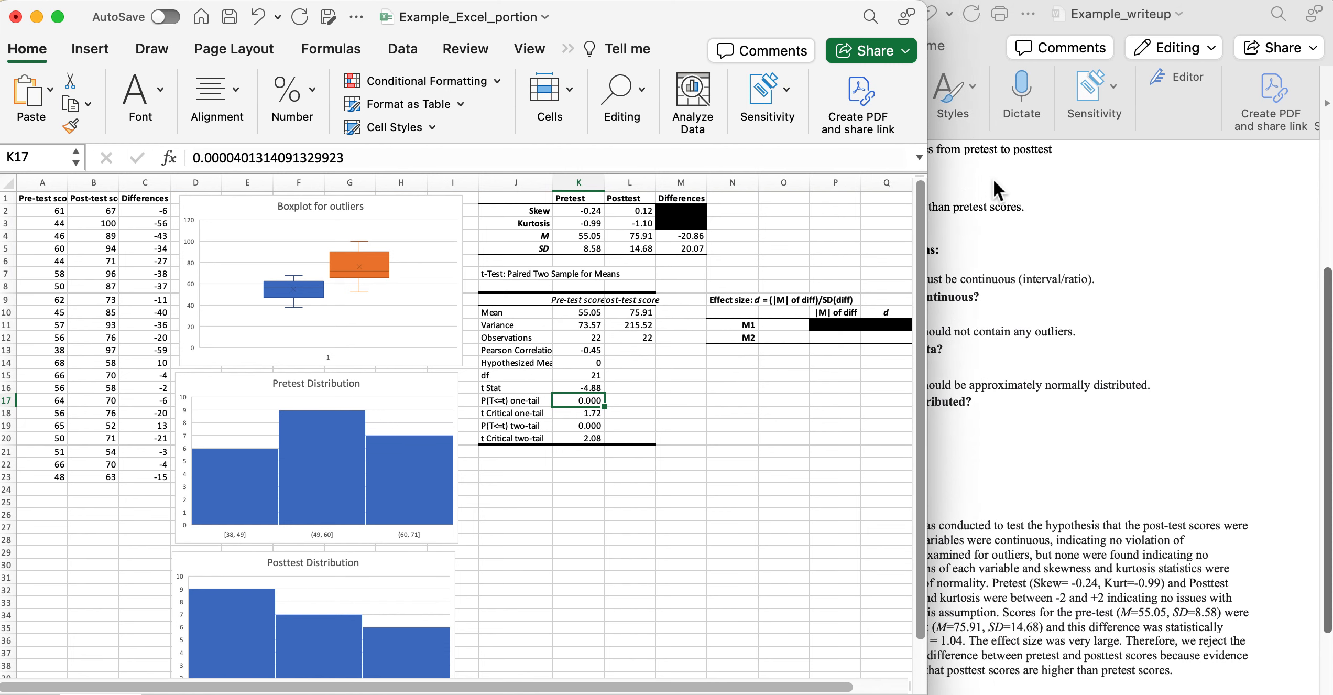
pyautogui.click(971, 173)
pyautogui.scroll(-2, 952, 622)
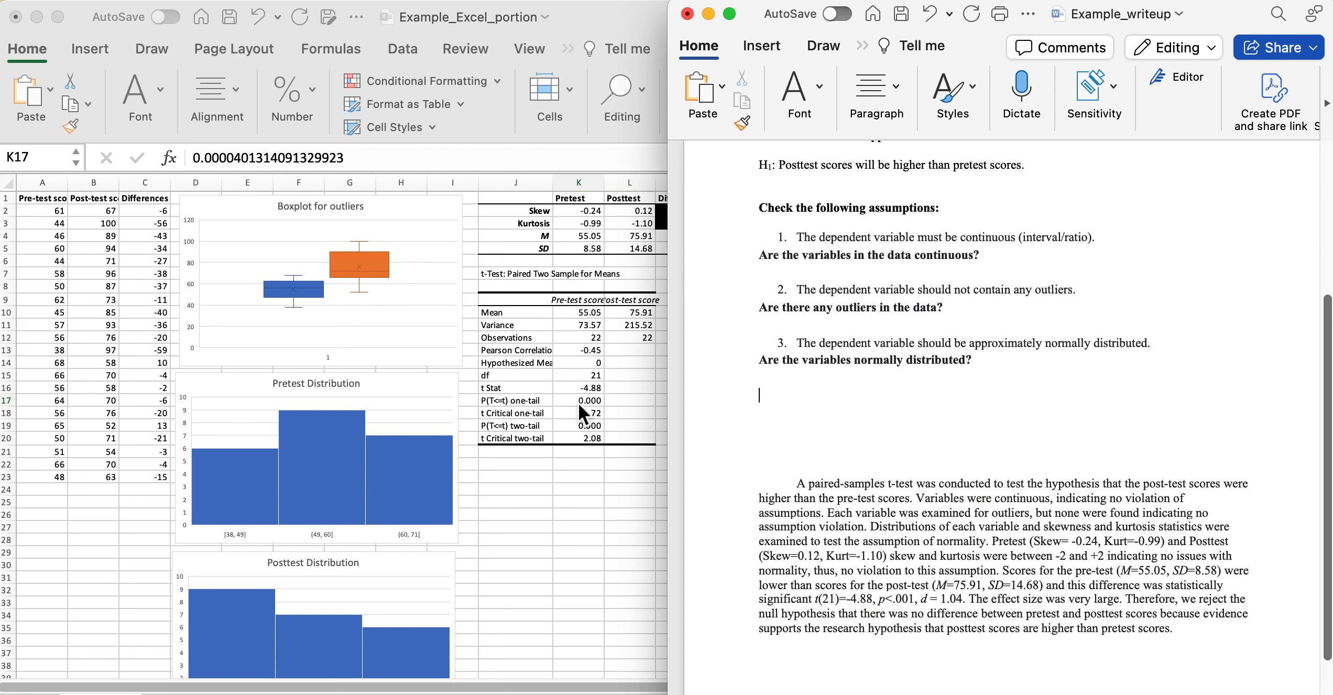
pyautogui.click(597, 536)
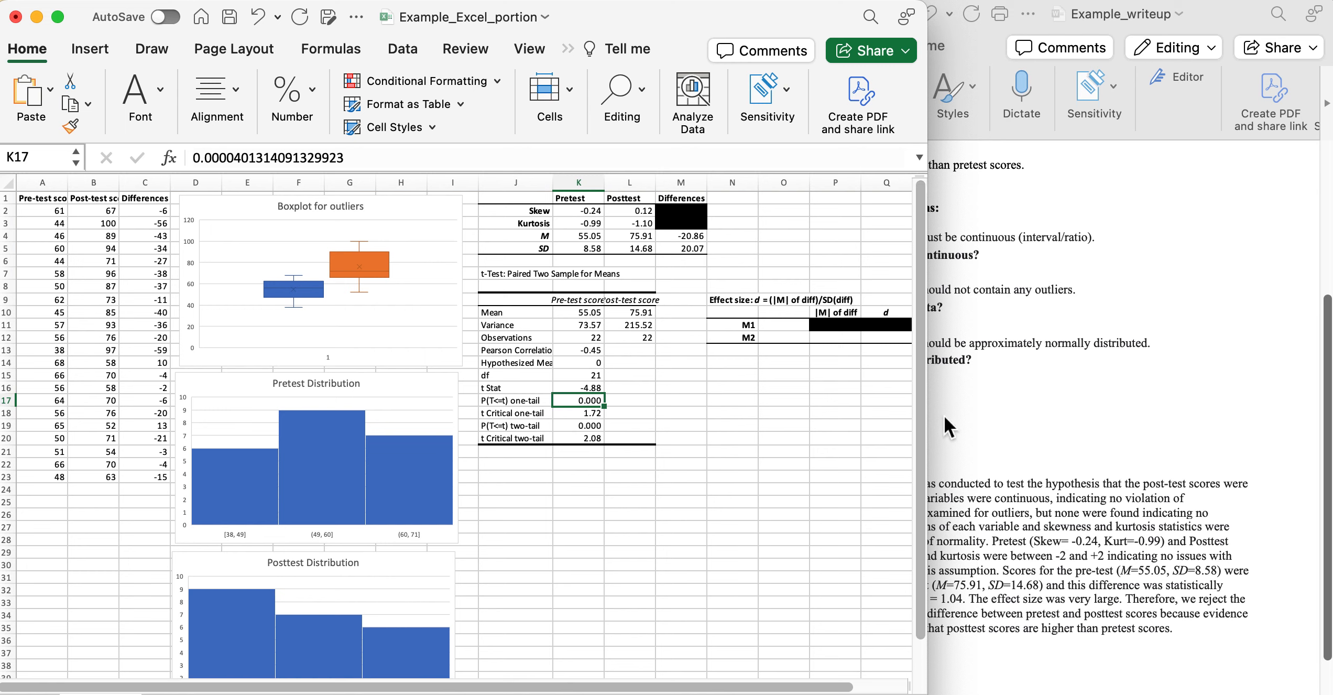
# Widen Excel to reveal column R and recheck the one-tail p-value of 0.000.
pyautogui.moveTo(928, 411); pyautogui.dragTo(966, 412)
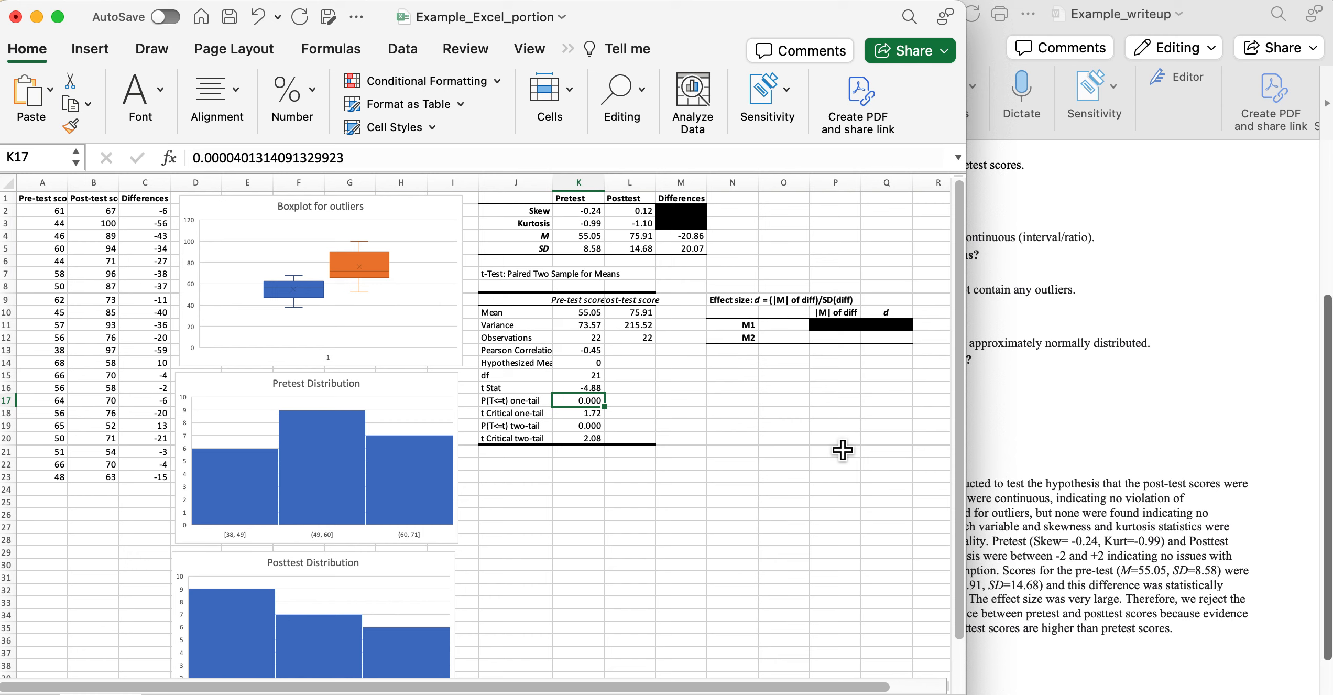
pyautogui.click(531, 402)
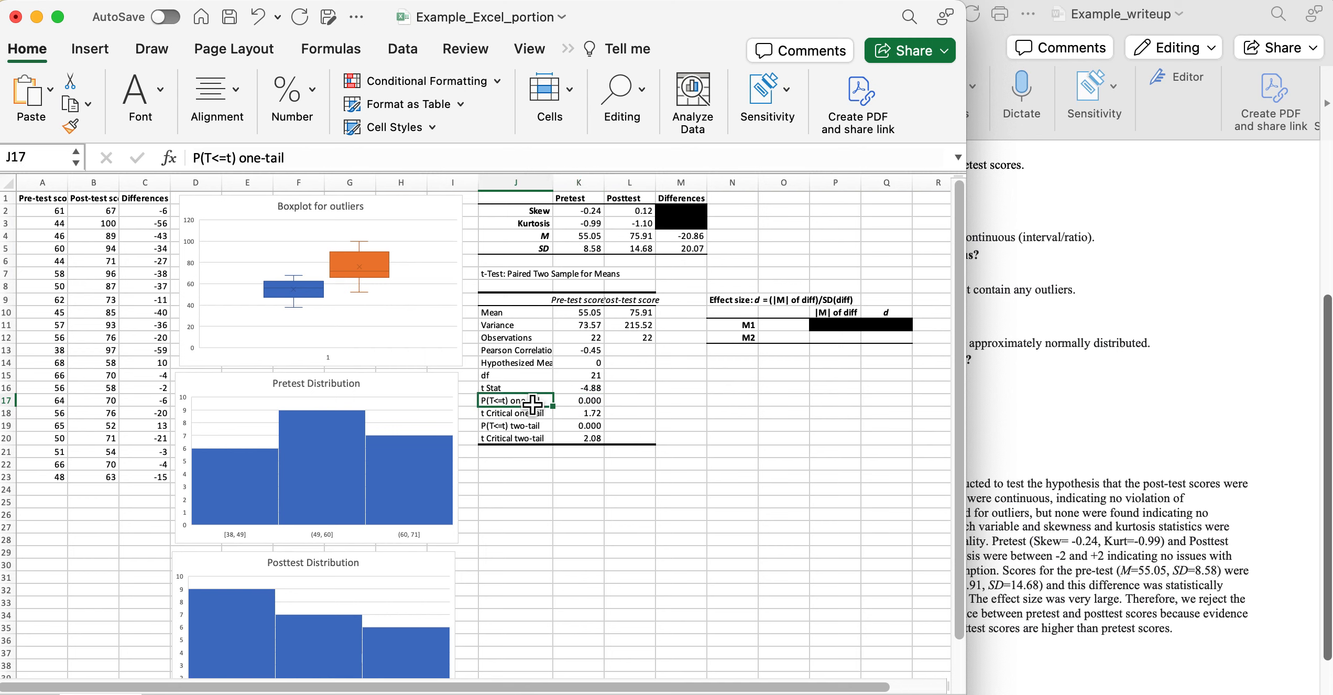
pyautogui.click(589, 406)
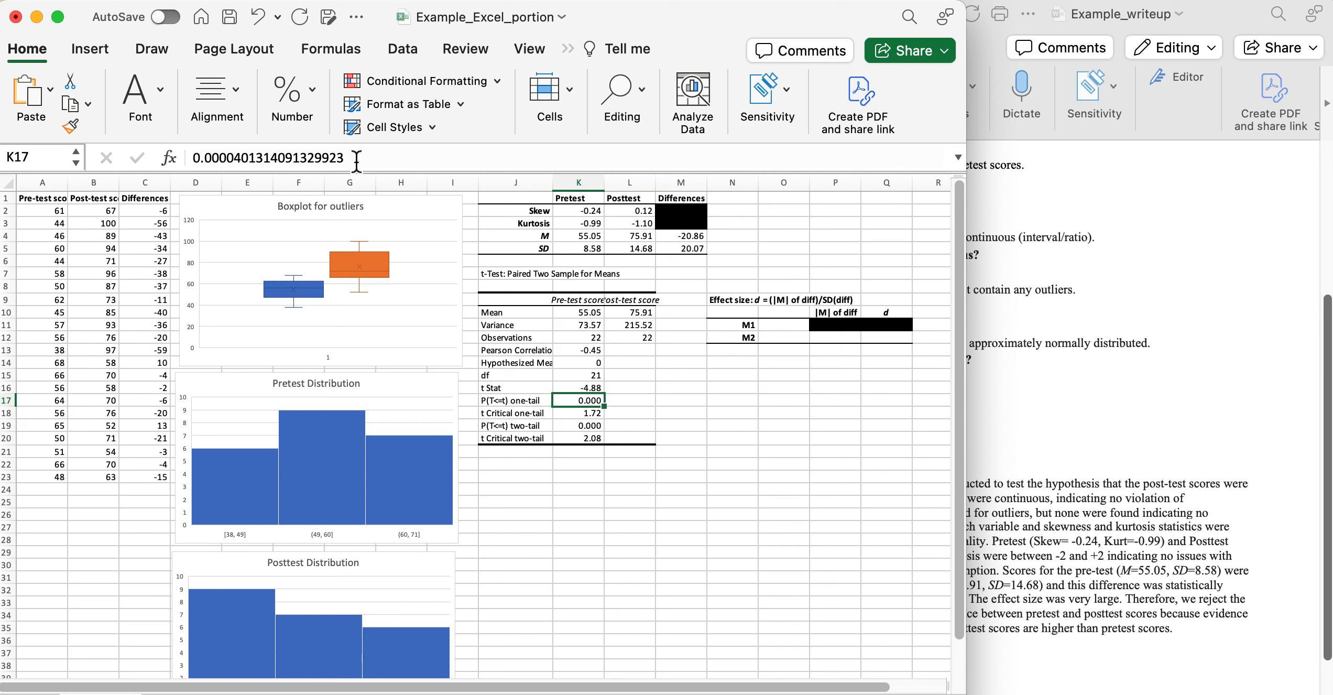
pyautogui.click(728, 406)
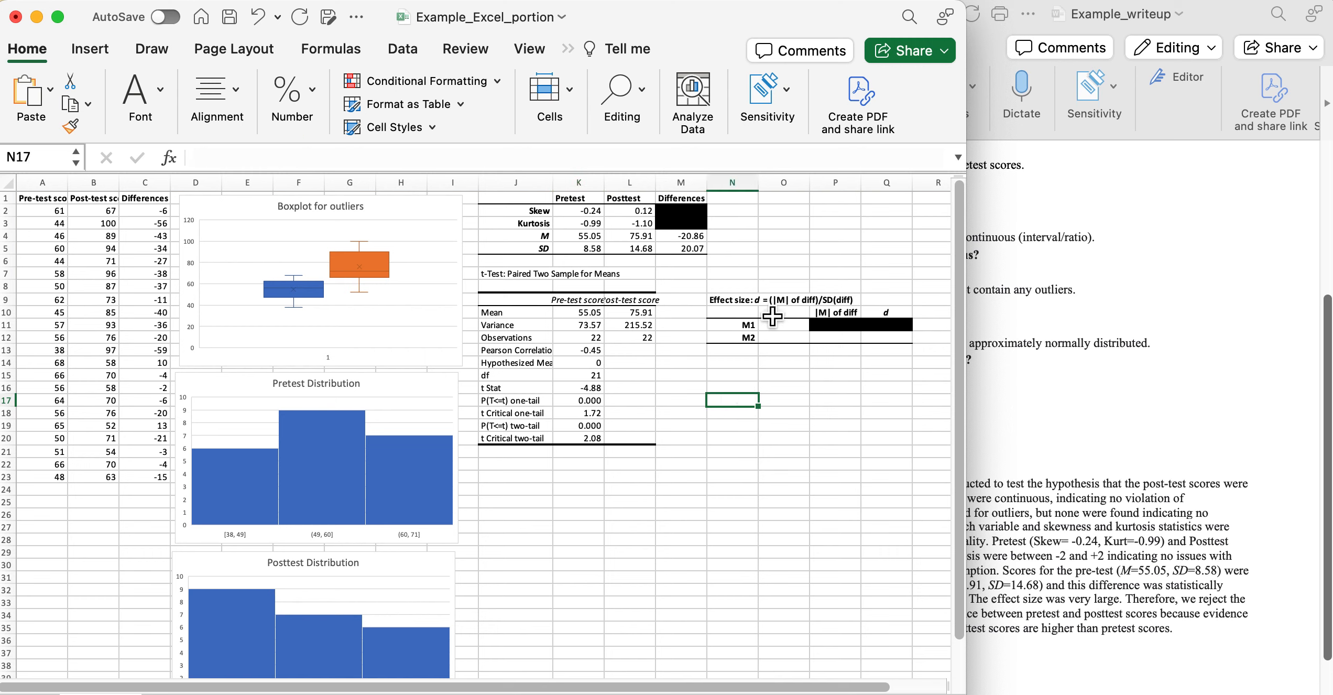
# Link M1 to the pretest mean (=K4, 55.05) and M2 to the posttest mean (=L4, 75.91).
pyautogui.click(793, 331)
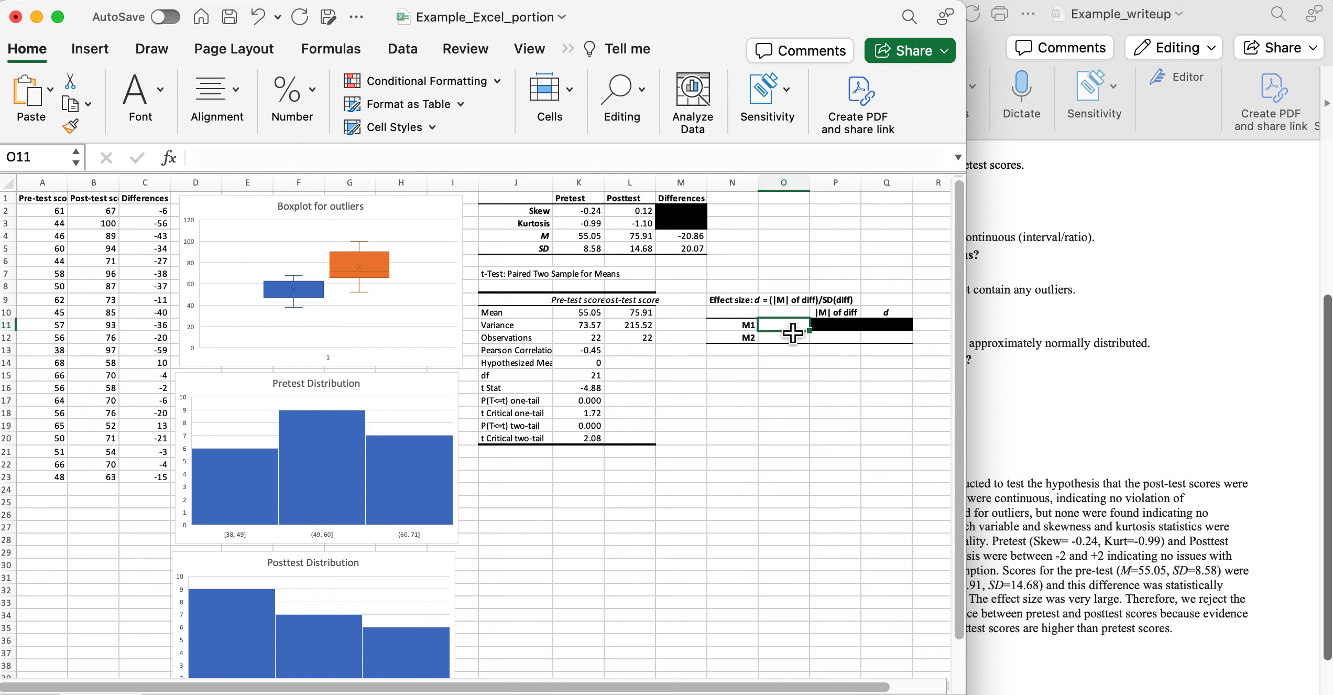
pyautogui.write('=')
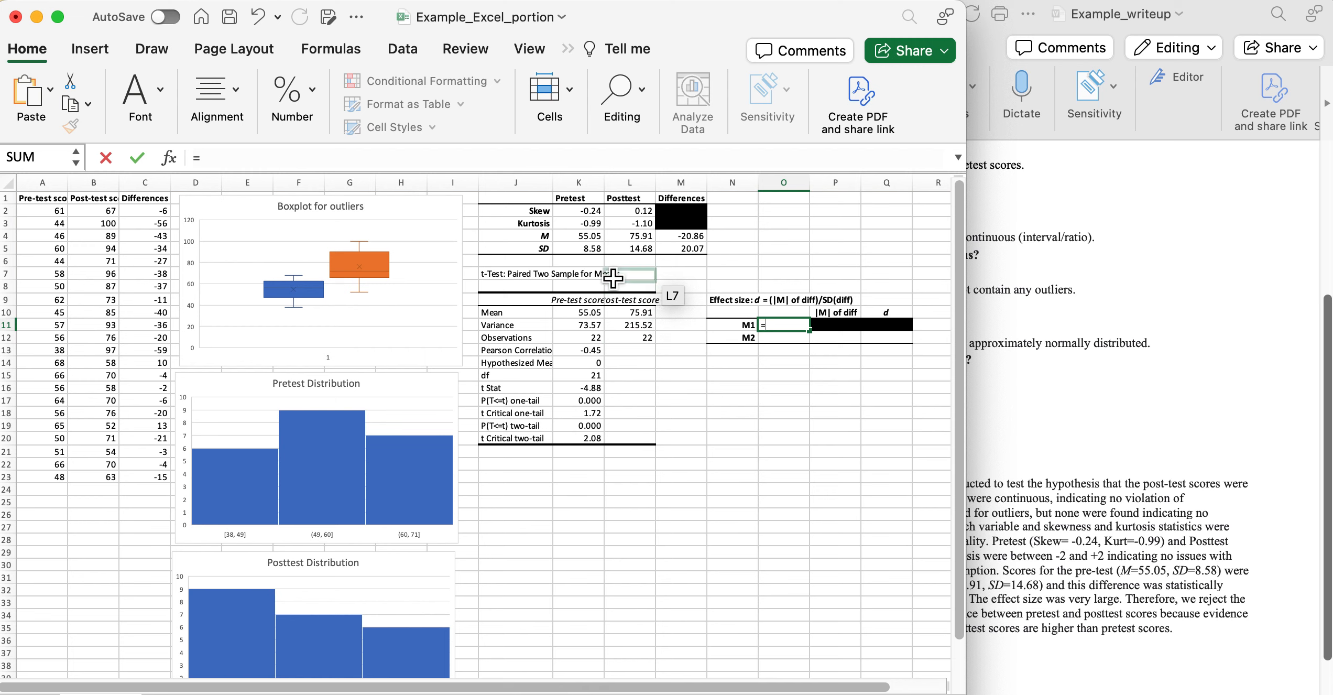
pyautogui.click(597, 240)
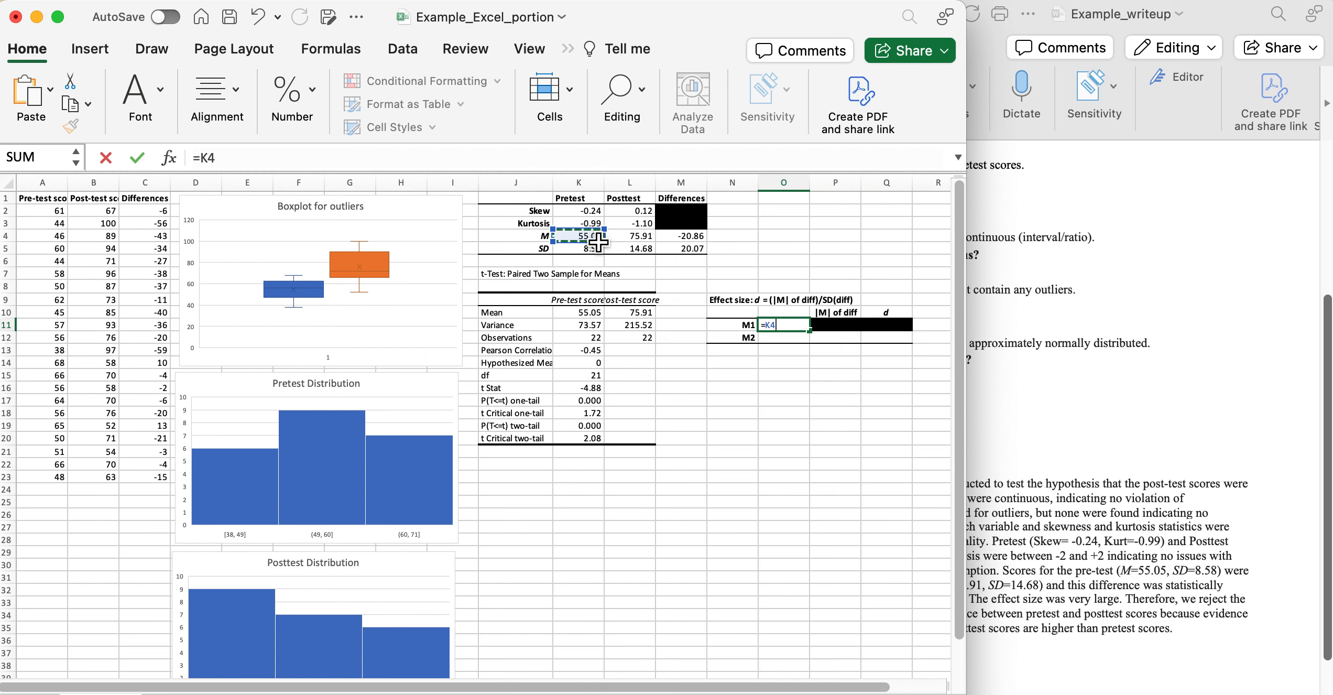
pyautogui.press('Return')
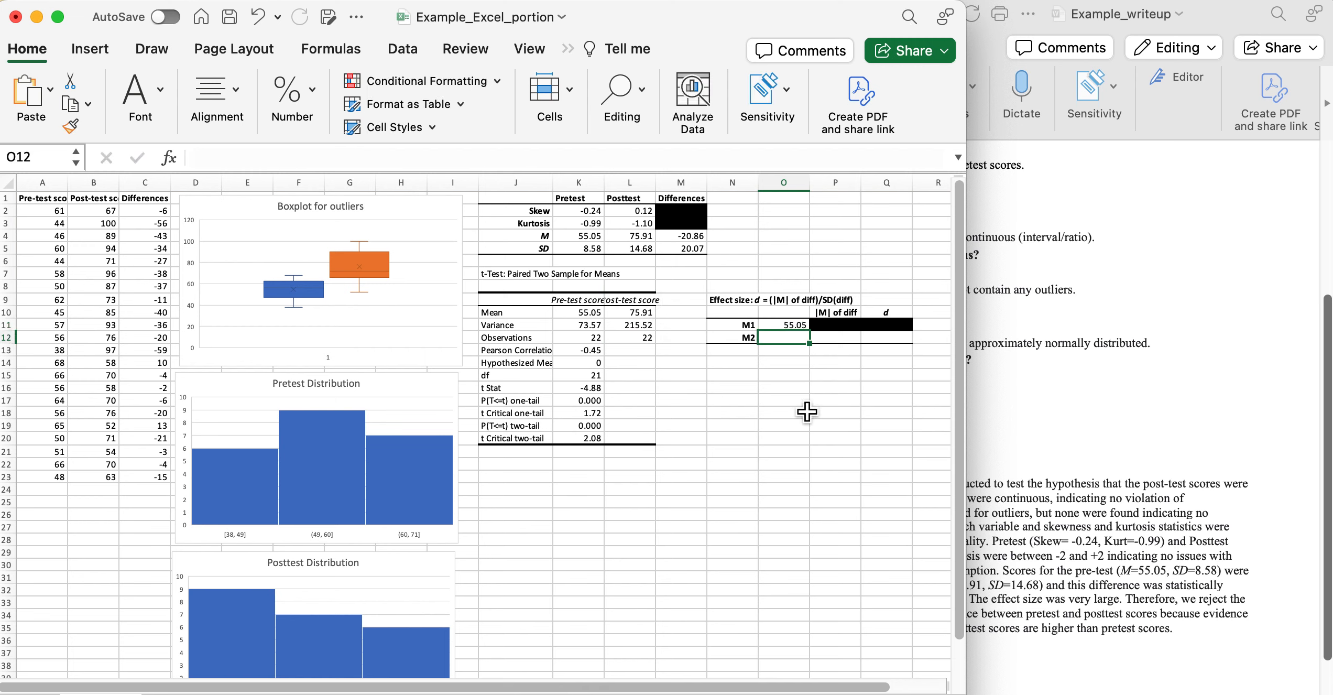
pyautogui.write('=')
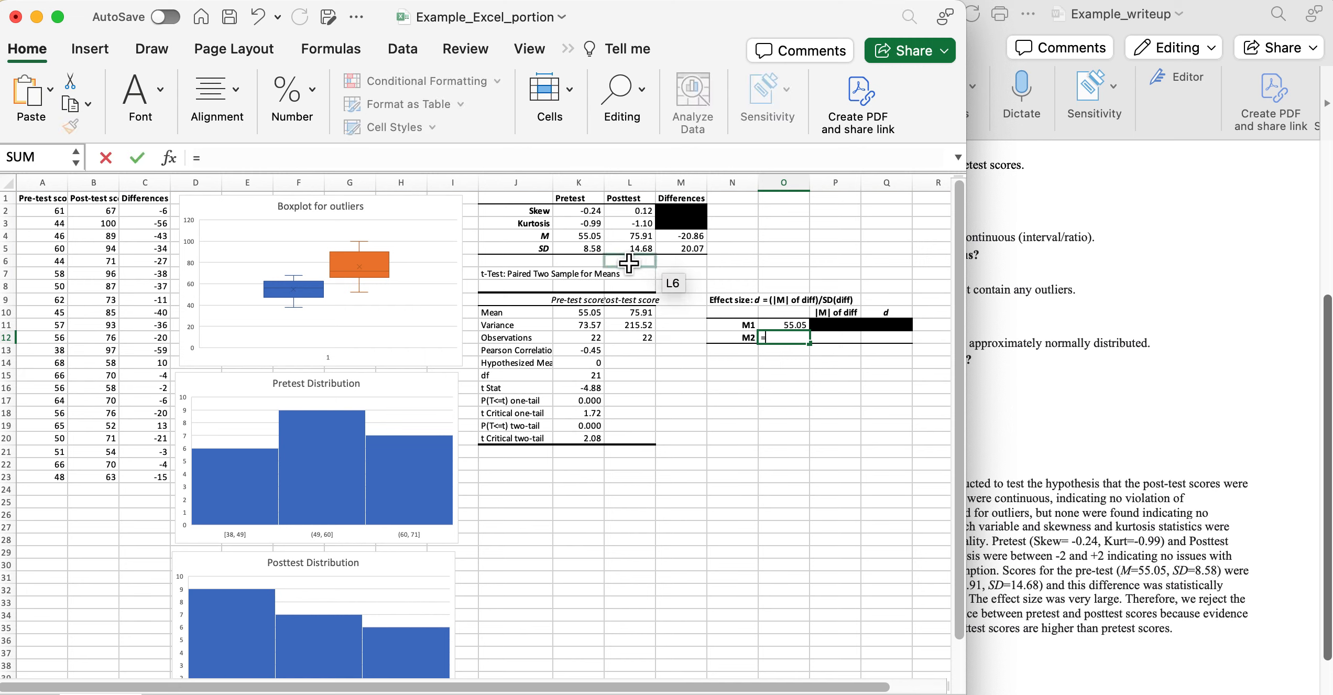
pyautogui.click(637, 234)
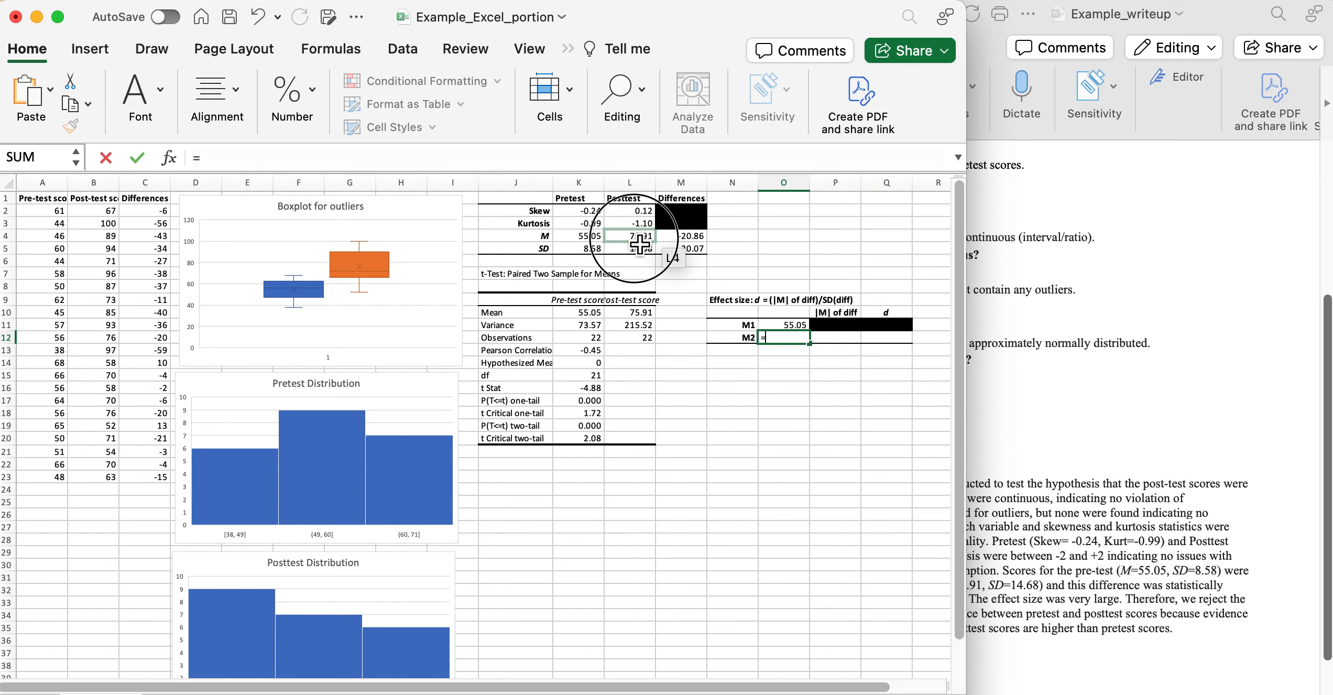
pyautogui.press('Return')
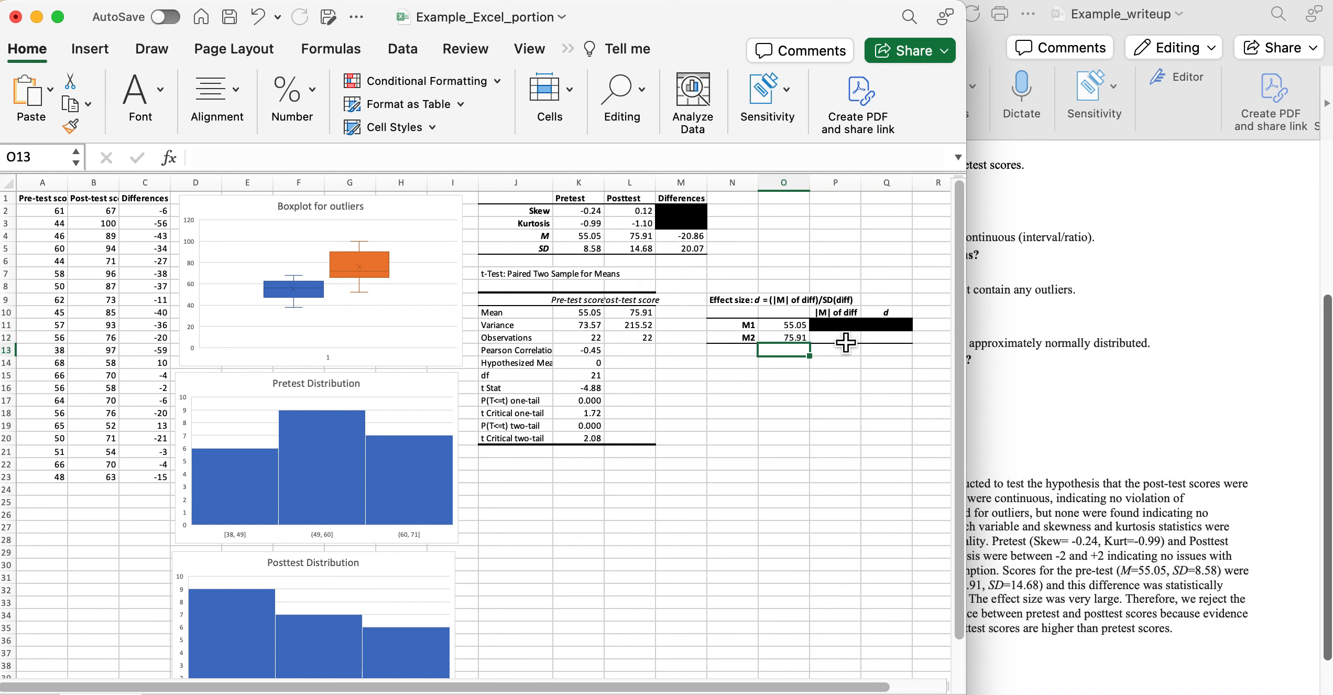
# Enter 20.86 as the mean difference in P12 and verify the value.
pyautogui.click(845, 342)
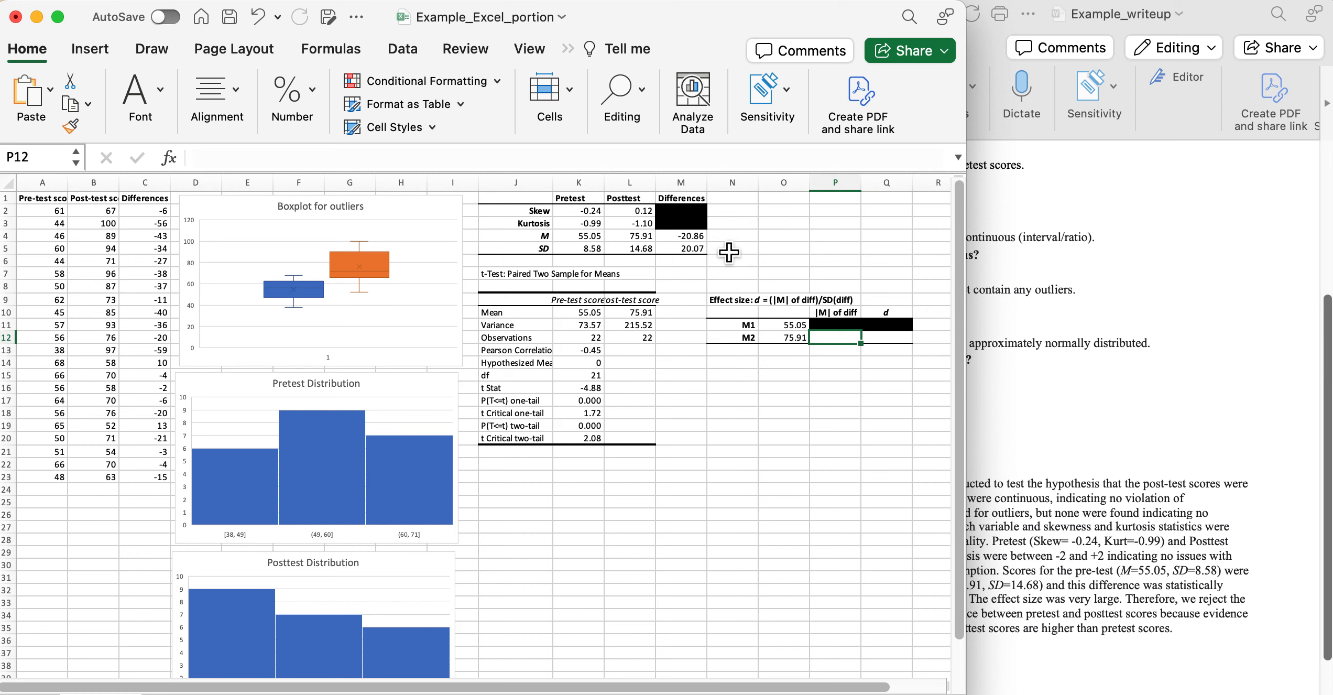
pyautogui.write('20')
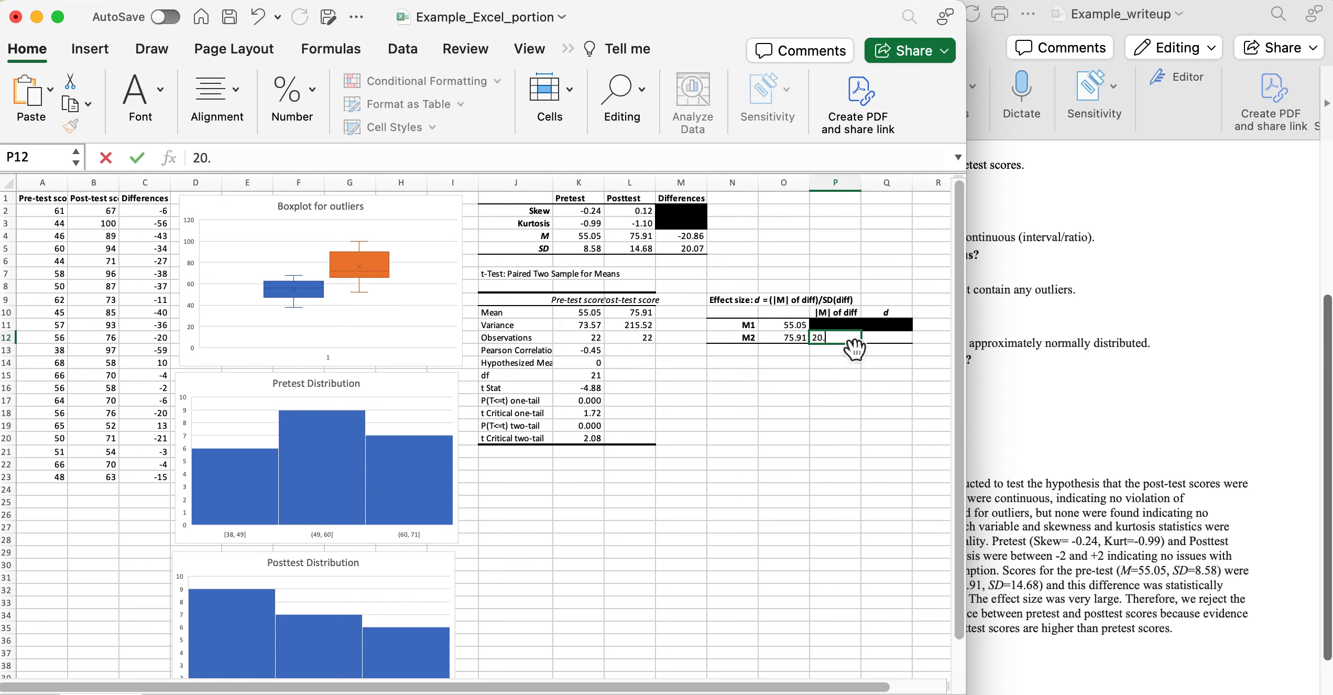
pyautogui.write('.86')
pyautogui.click(879, 397)
pyautogui.click(897, 345)
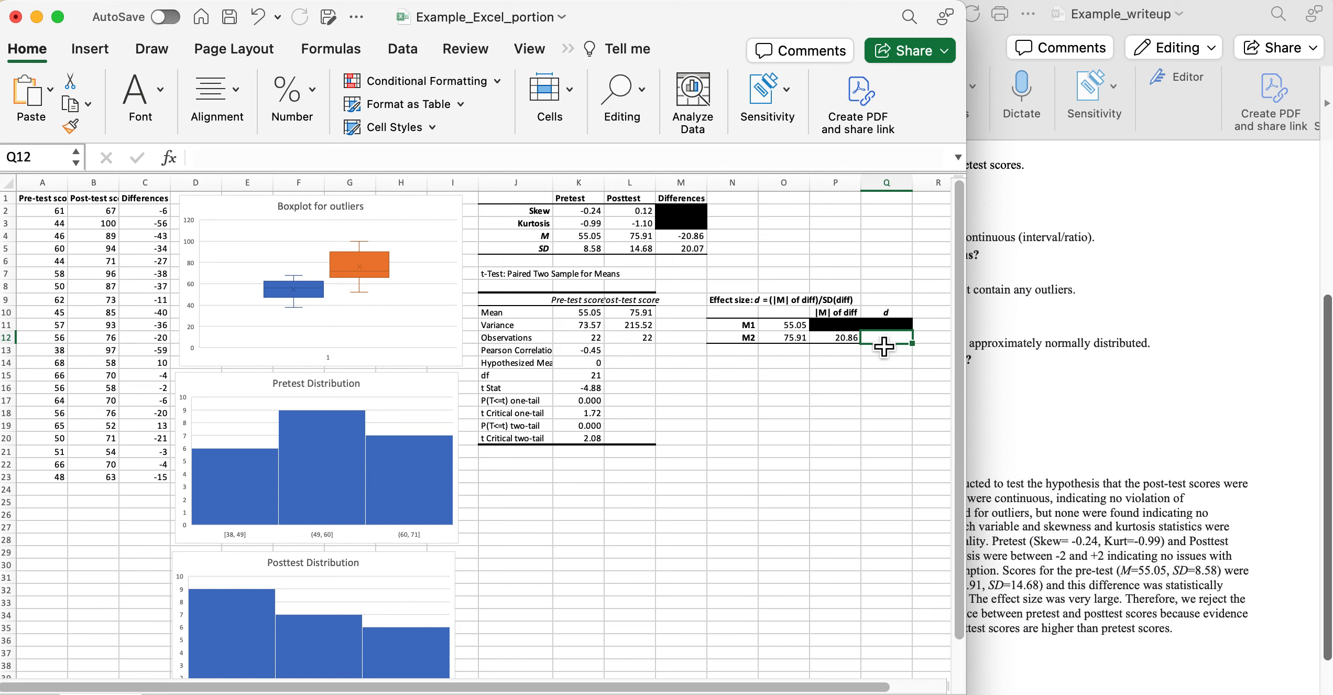
pyautogui.click(842, 341)
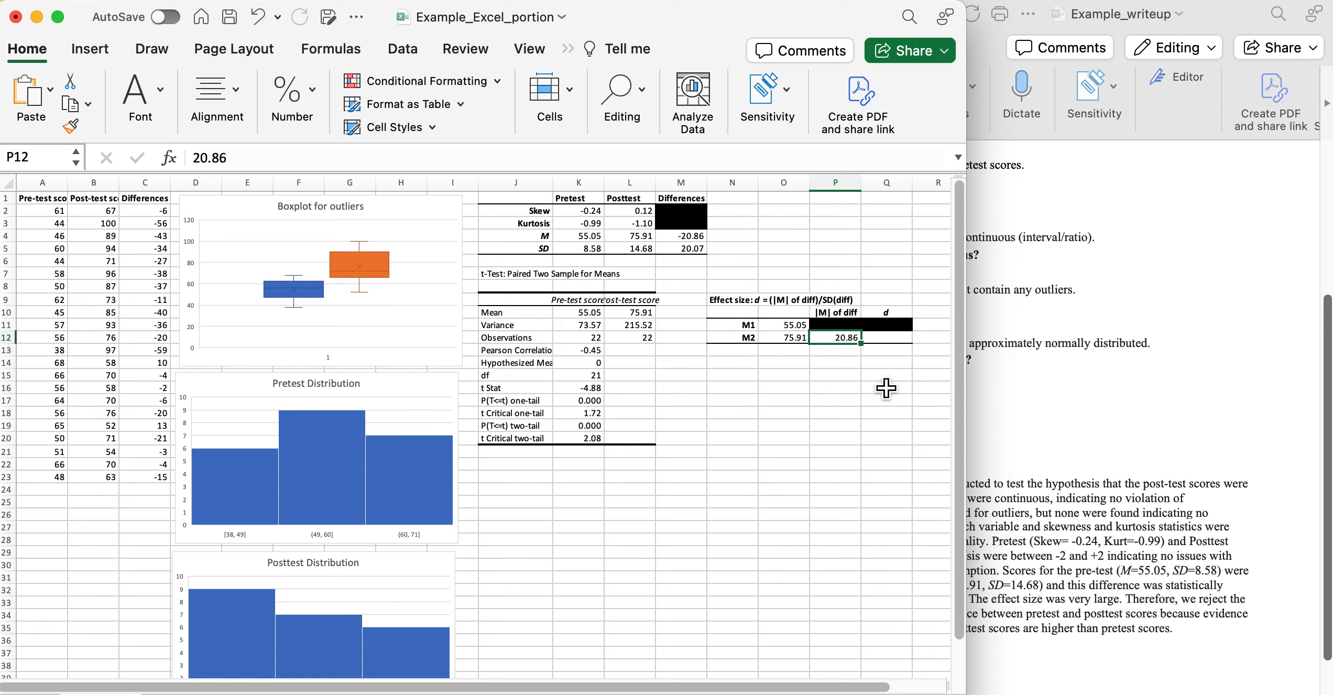
# Compute Cohen's d in Q12 as =P12/M5, giving 1.04, and bring Word forward.
pyautogui.click(898, 338)
pyautogui.write('=')
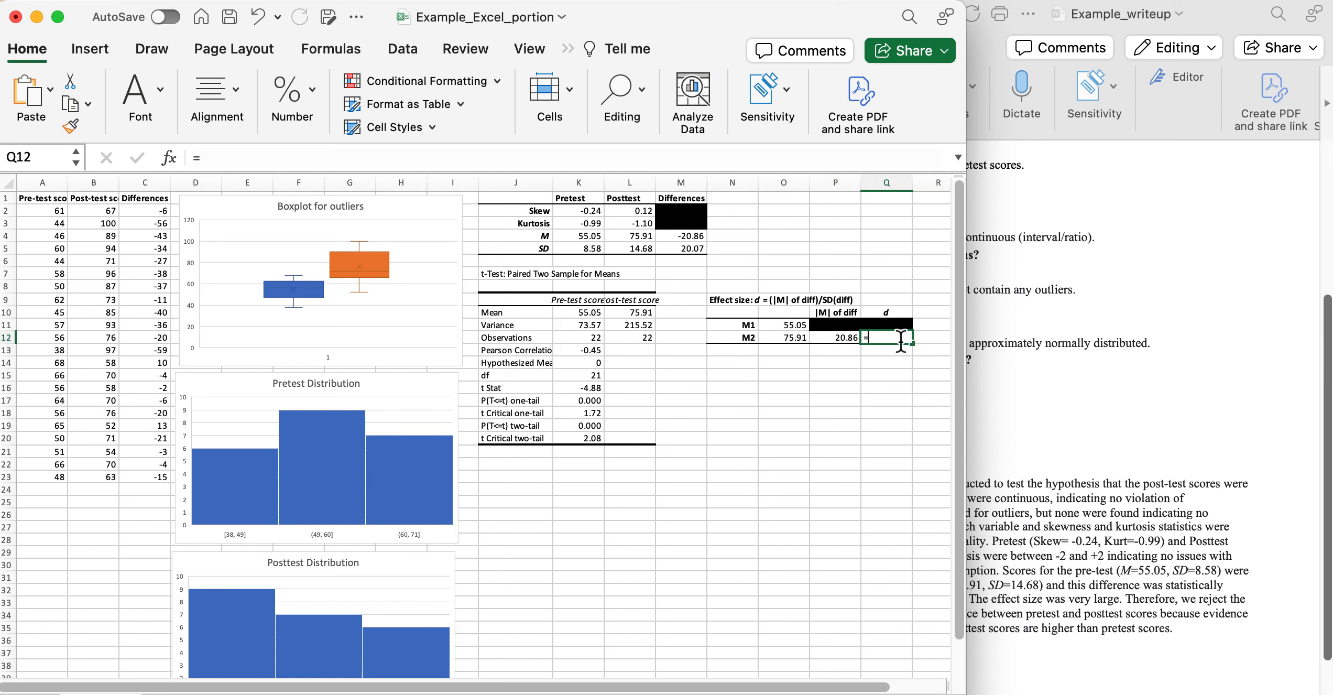
pyautogui.click(847, 345)
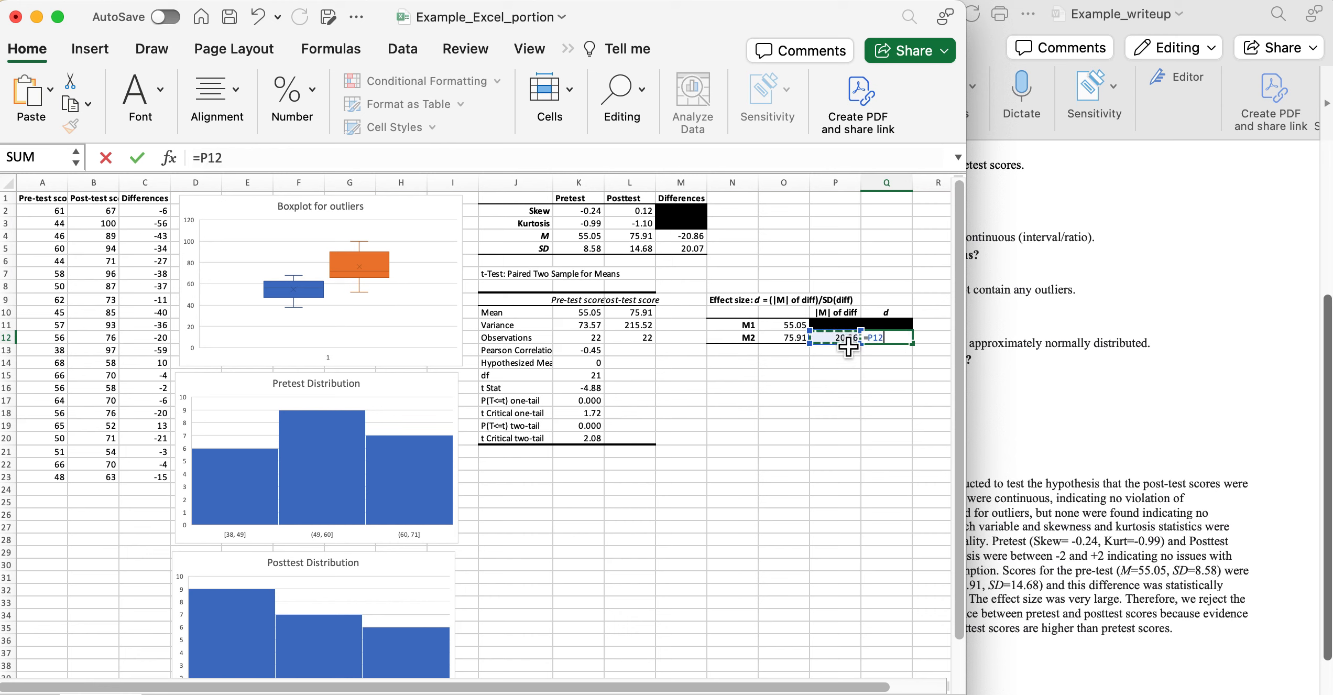
pyautogui.write('/')
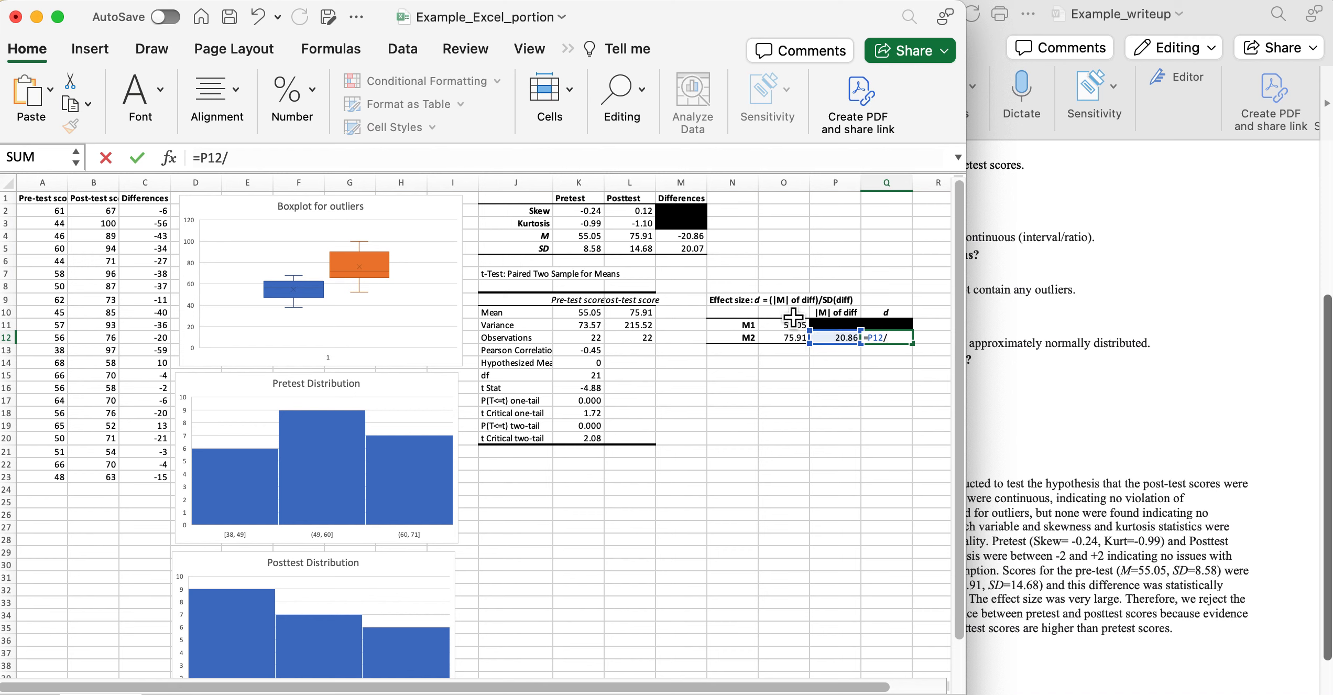
pyautogui.click(699, 253)
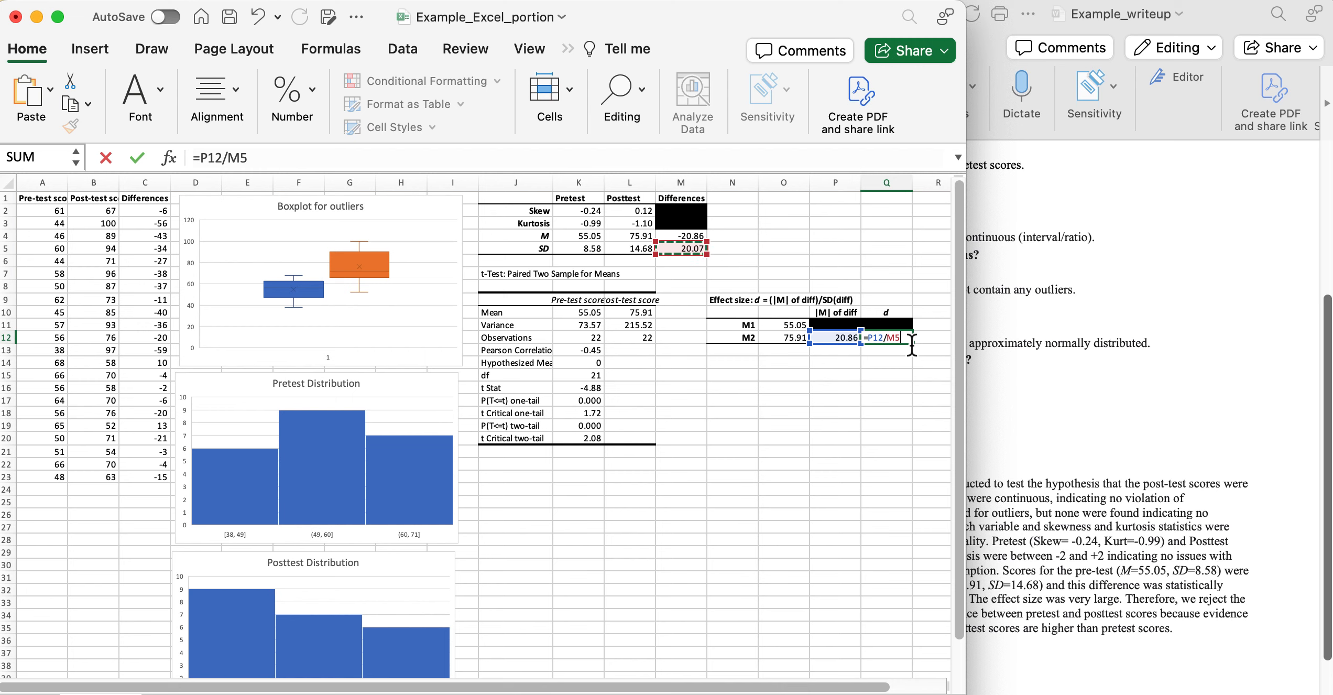
pyautogui.press('Return')
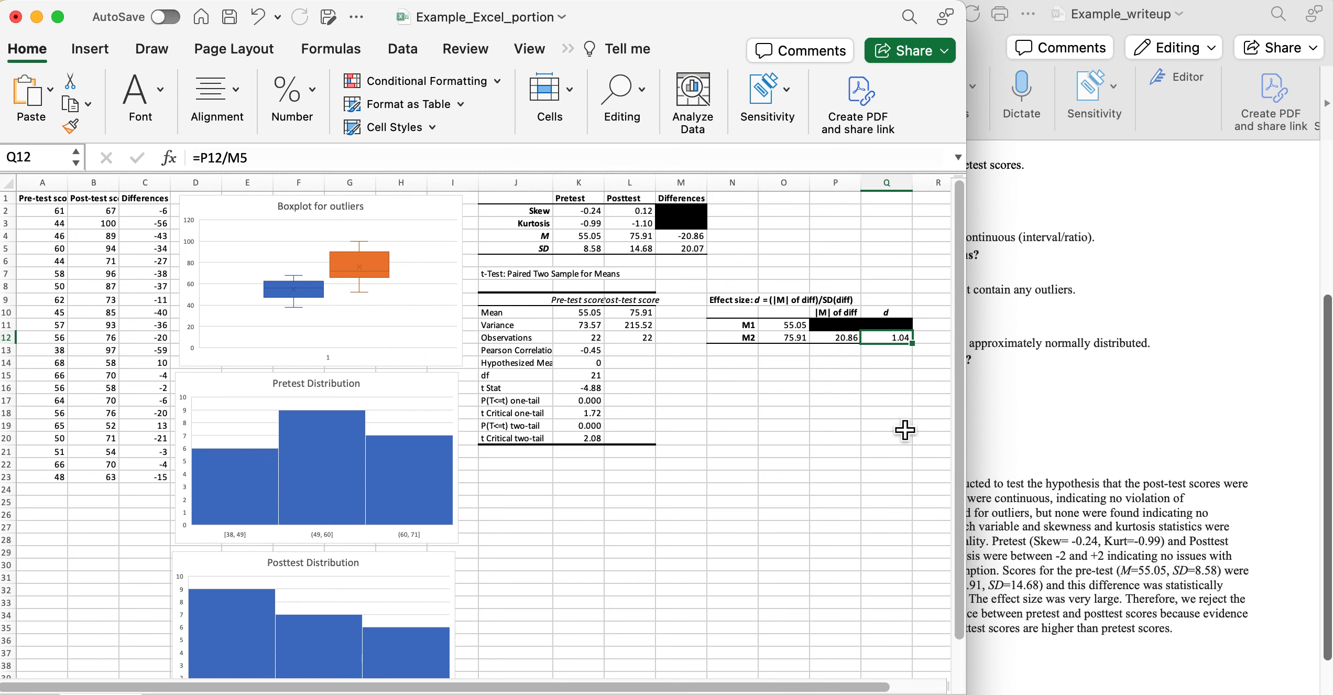
pyautogui.click(1085, 449)
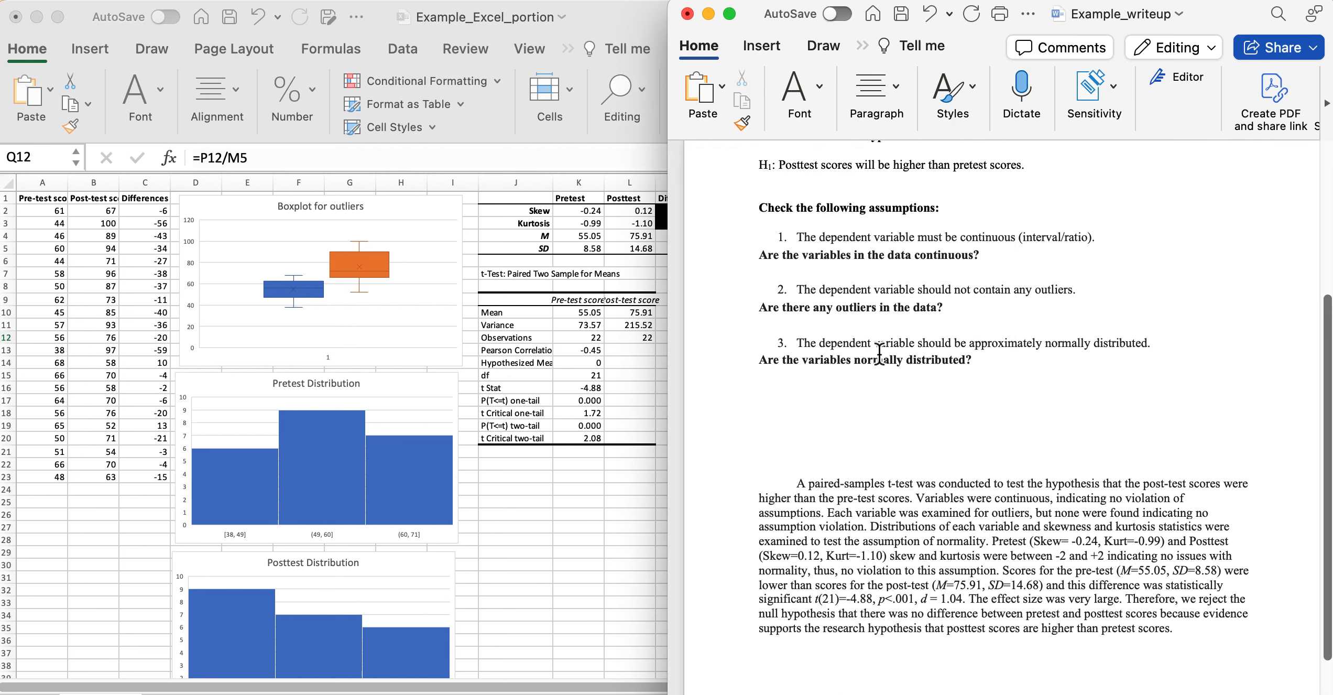
# Delete the blank lines above the results paragraph and select 'A paired-samples t-test'.
pyautogui.scroll(-3, 910, 497)
pyautogui.click(844, 409)
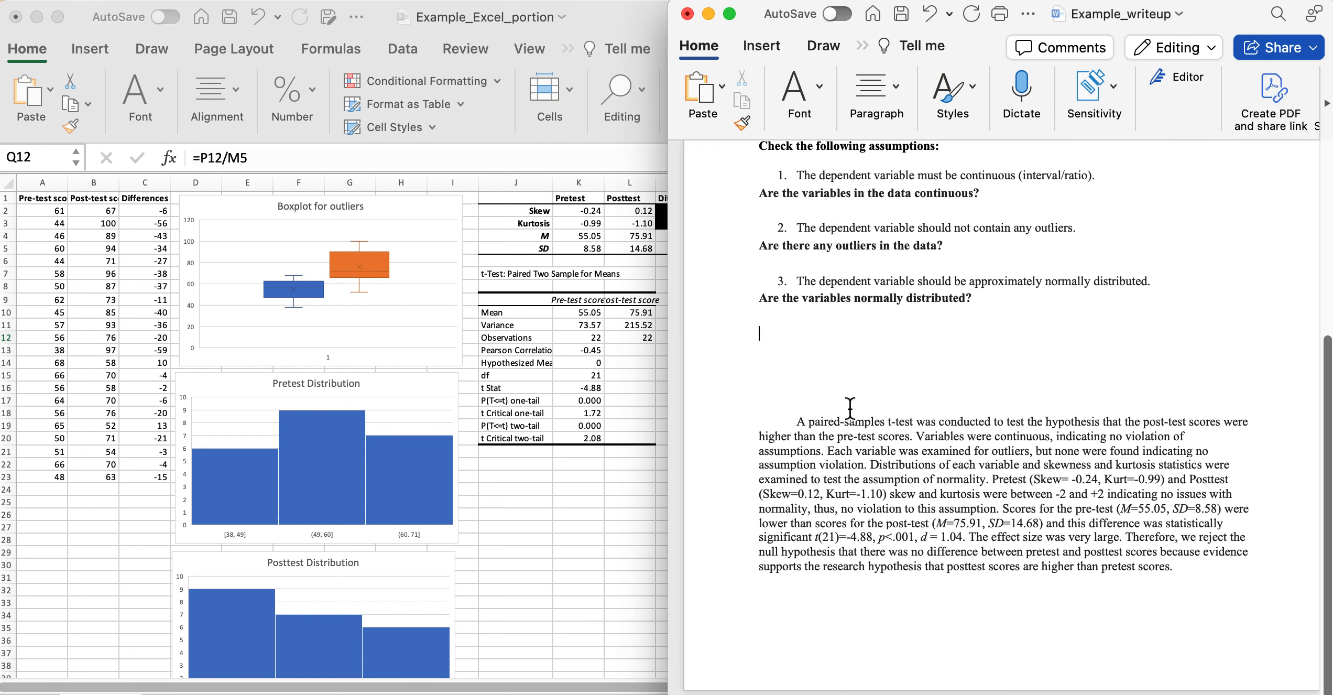
pyautogui.press('BackSpace')
pyautogui.press('BackSpace')
pyautogui.press('BackSpace')
pyautogui.press('BackSpace')
pyautogui.press('BackSpace')
pyautogui.press('BackSpace')
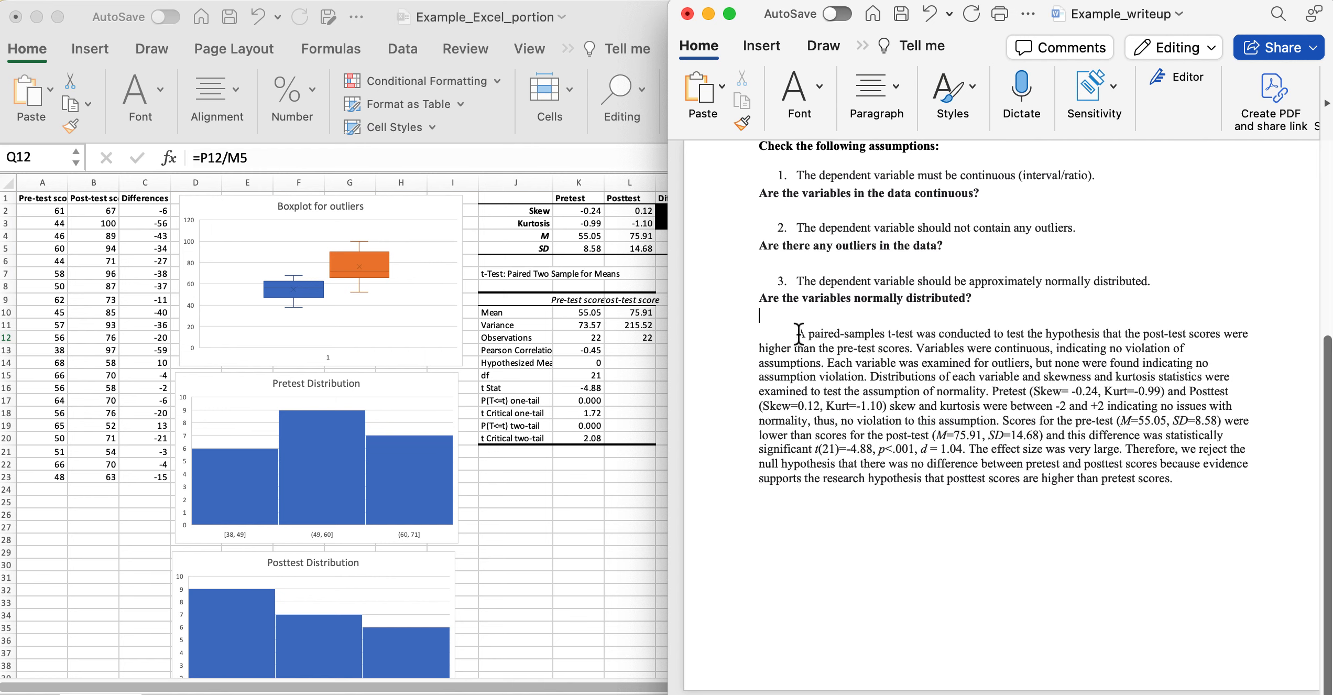
pyautogui.moveTo(799, 334); pyautogui.dragTo(917, 340)
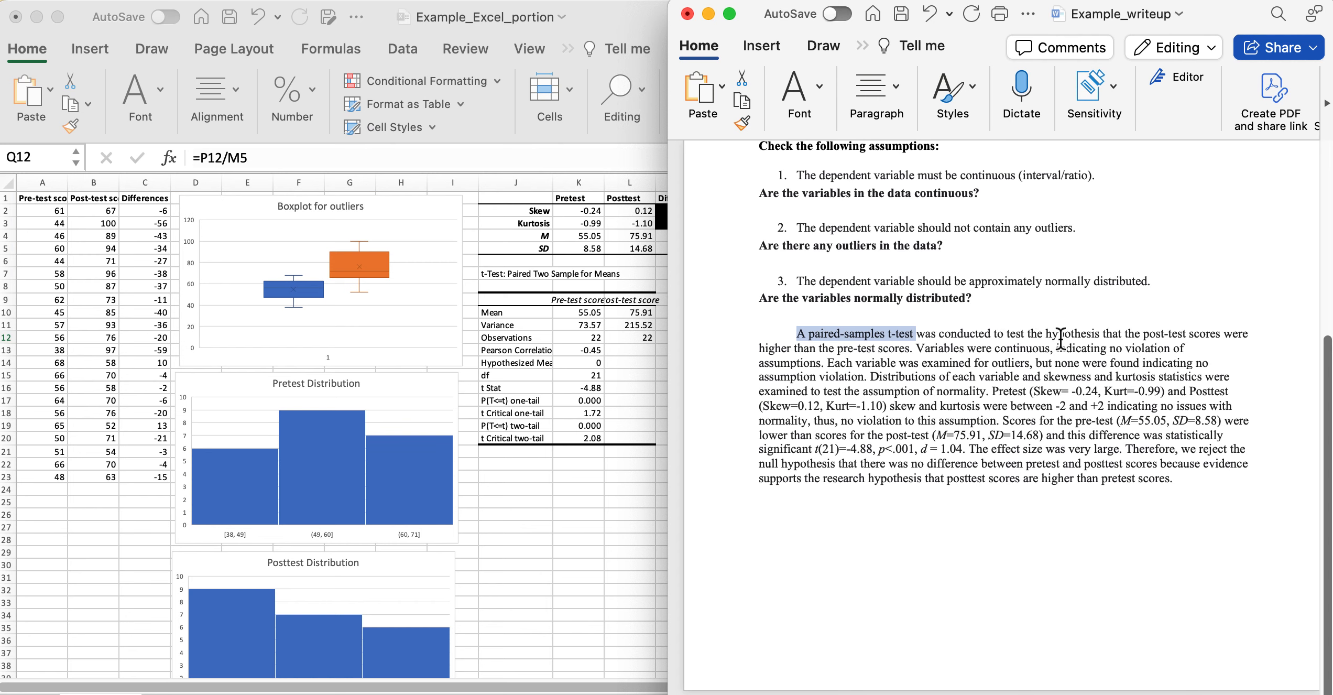
pyautogui.scroll(3, 1064, 339)
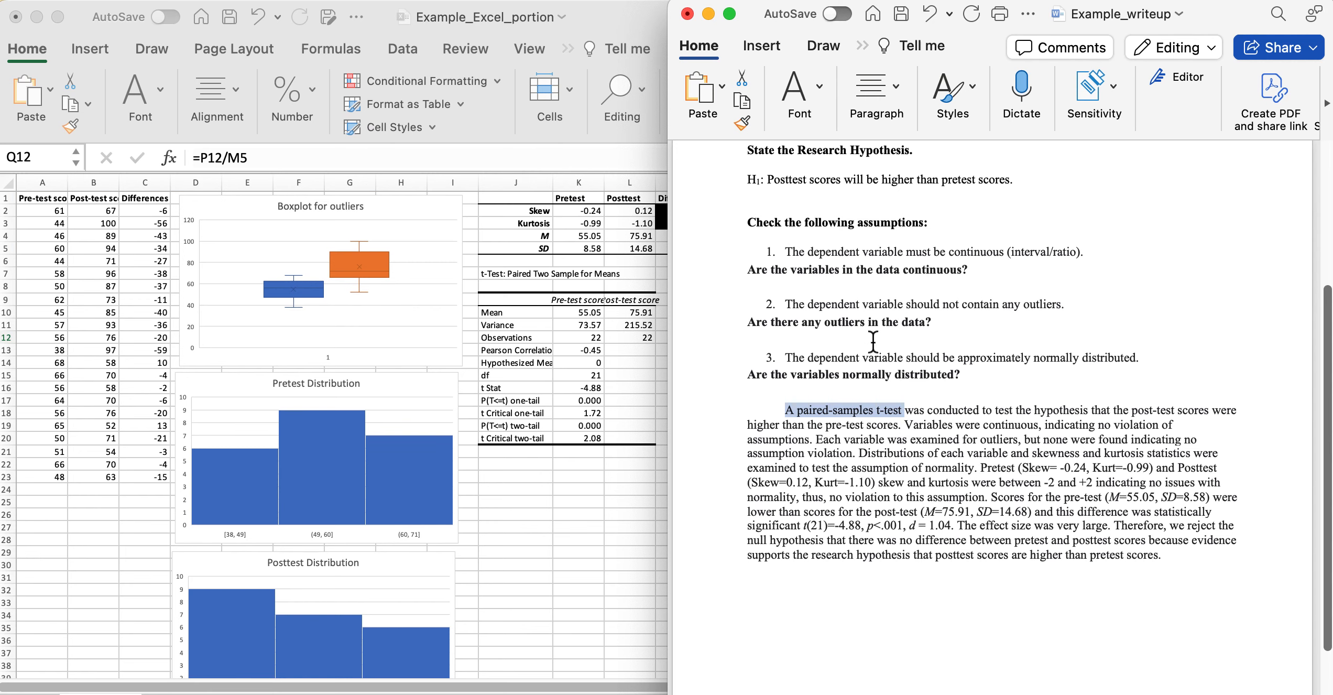
pyautogui.scroll(-2, 904, 367)
pyautogui.scroll(-1, 905, 372)
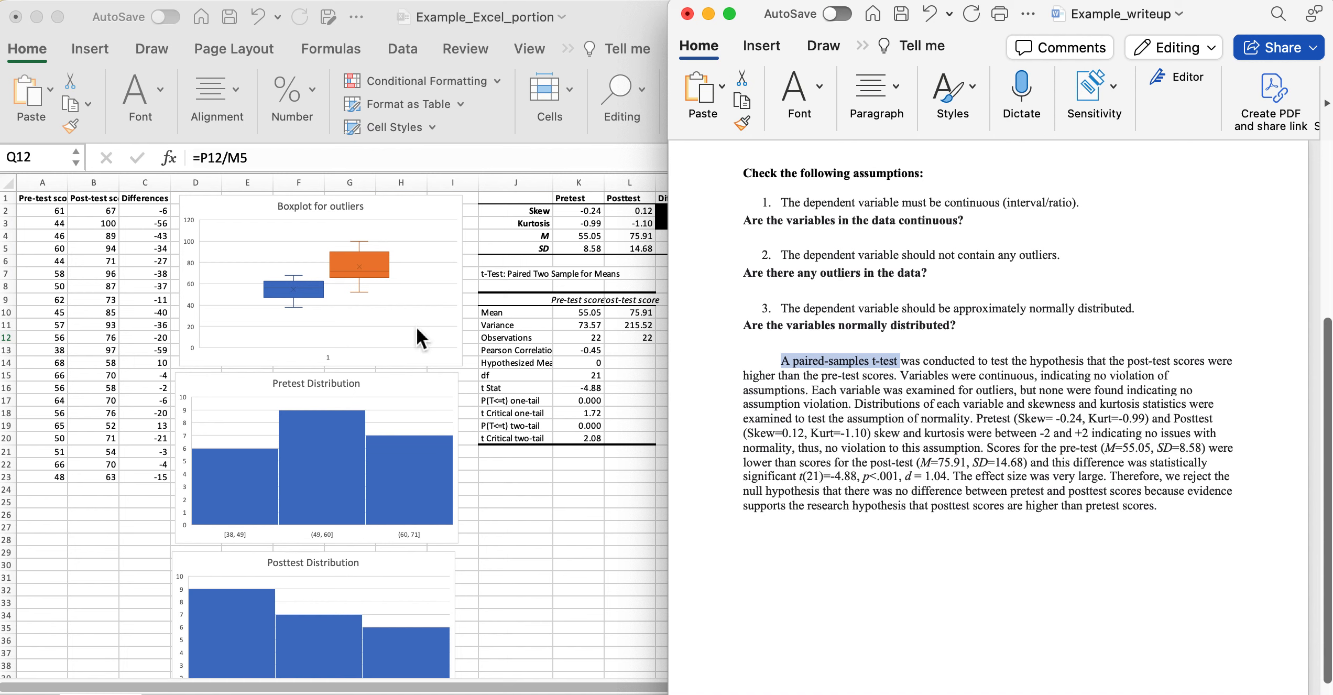
# Add 'using a boxplot' after 'outliers' and insert a space after 'Skew=' for the pretest.
pyautogui.click(1015, 393)
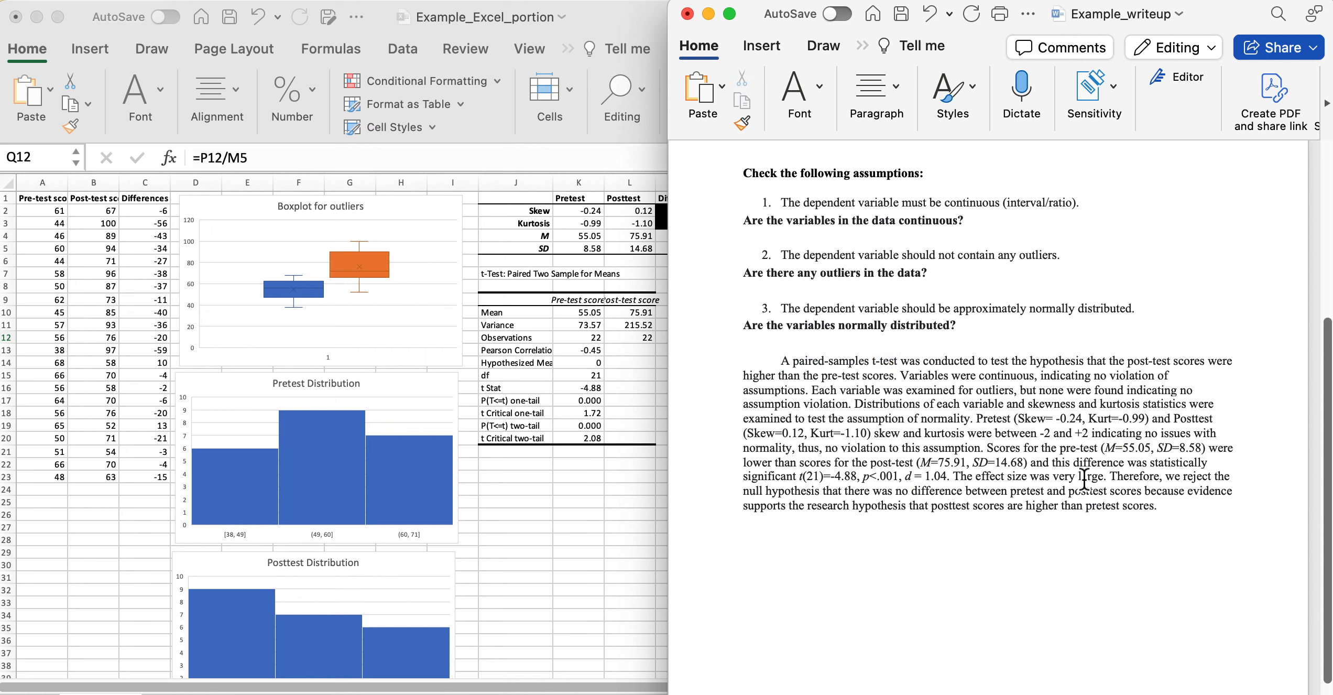
pyautogui.write('using a bo')
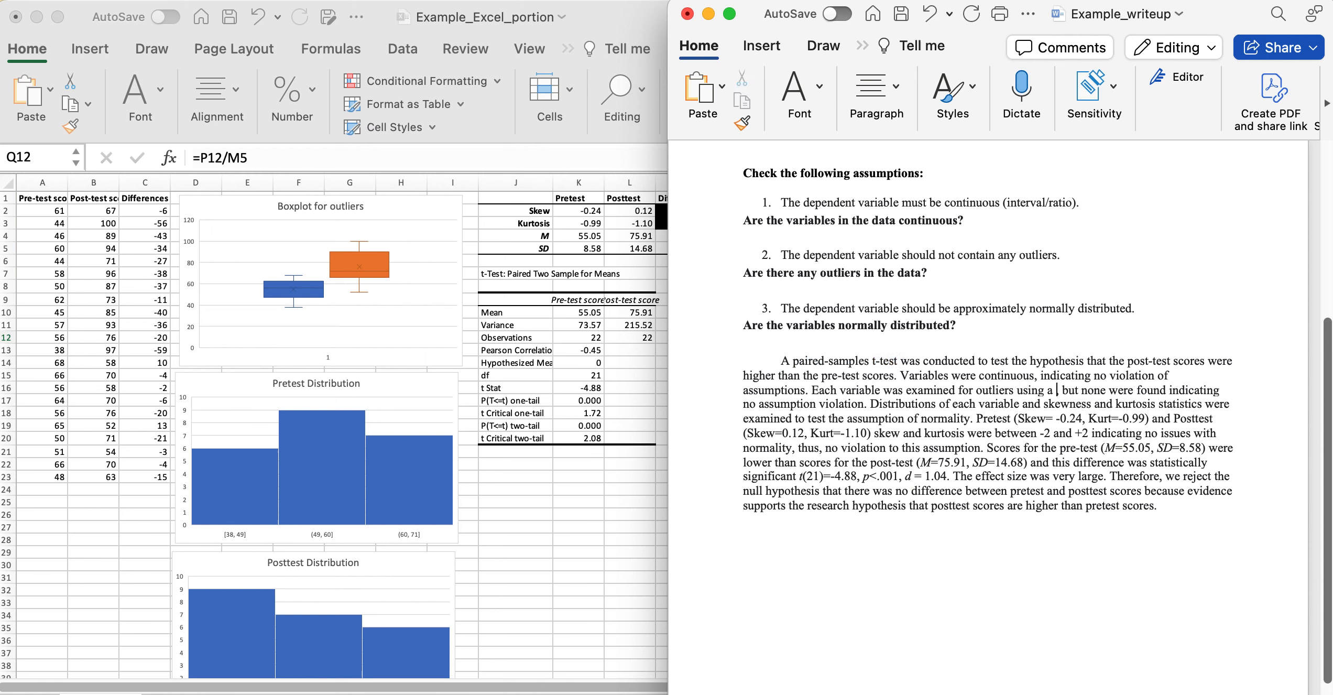
pyautogui.write('xplot')
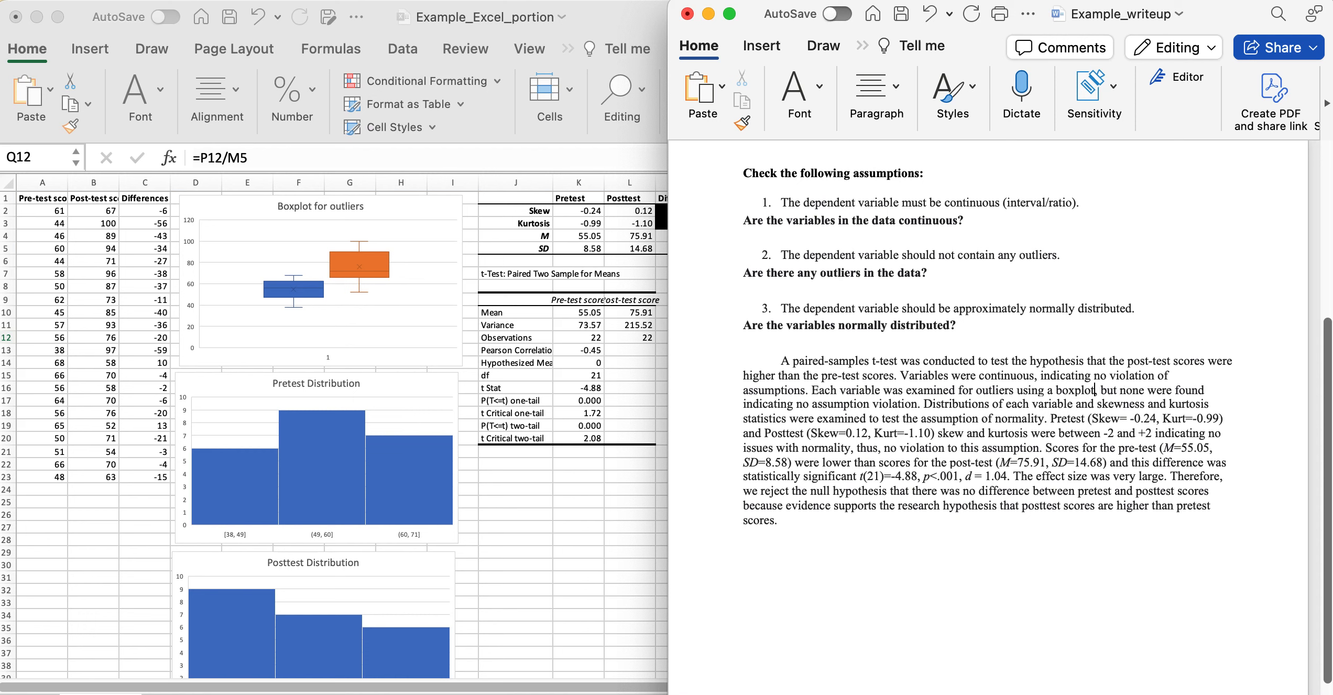
pyautogui.click(1187, 456)
pyautogui.click(1129, 417)
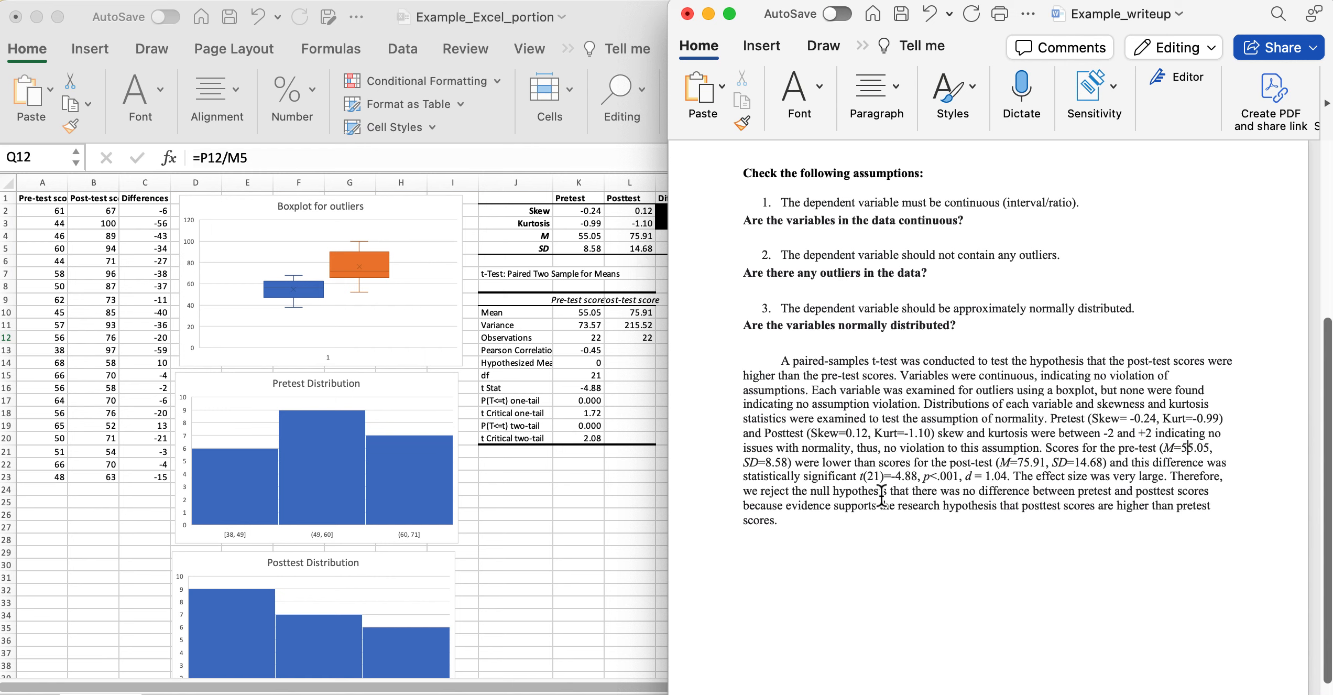
# Check the reported t against the Excel t-test output, highlighting df and its value 21.
pyautogui.doubleClick(861, 479)
pyautogui.click(503, 375)
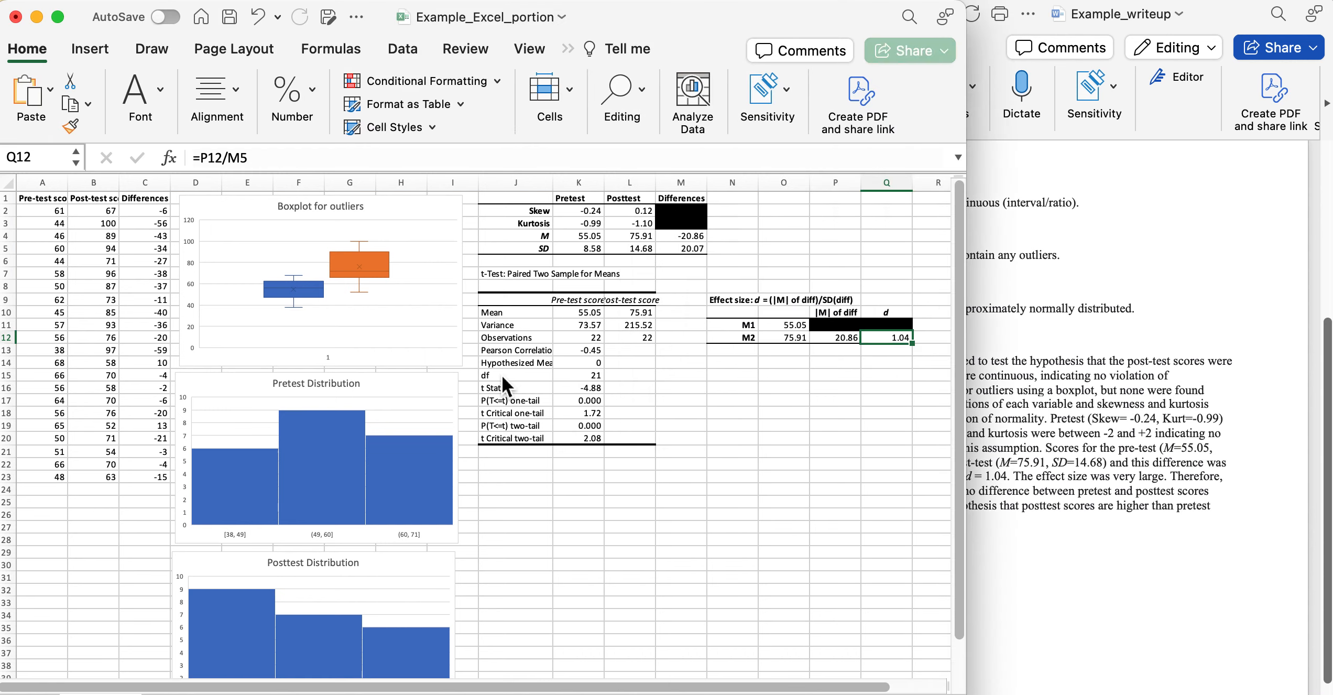
pyautogui.click(496, 378)
pyautogui.moveTo(497, 379); pyautogui.dragTo(585, 381)
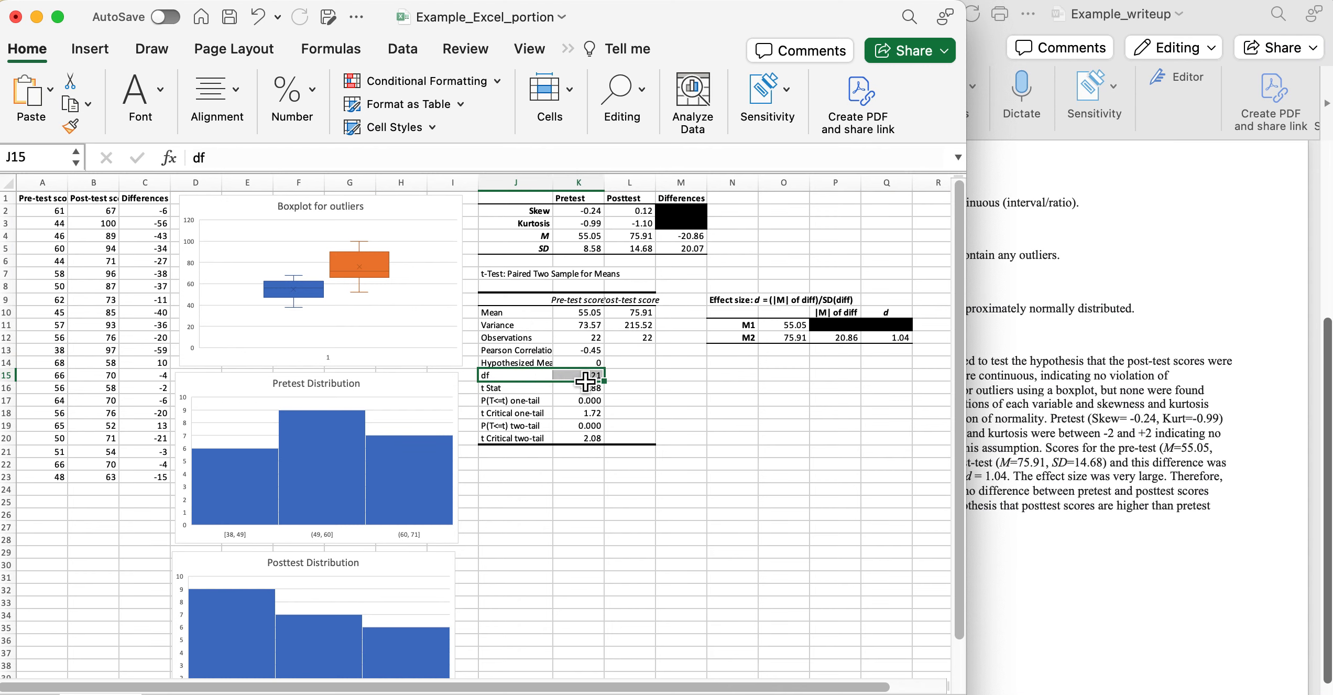
# Verify the paragraph's df 21 and t value, and Cohen's d in Q12, against the workbook.
pyautogui.click(988, 509)
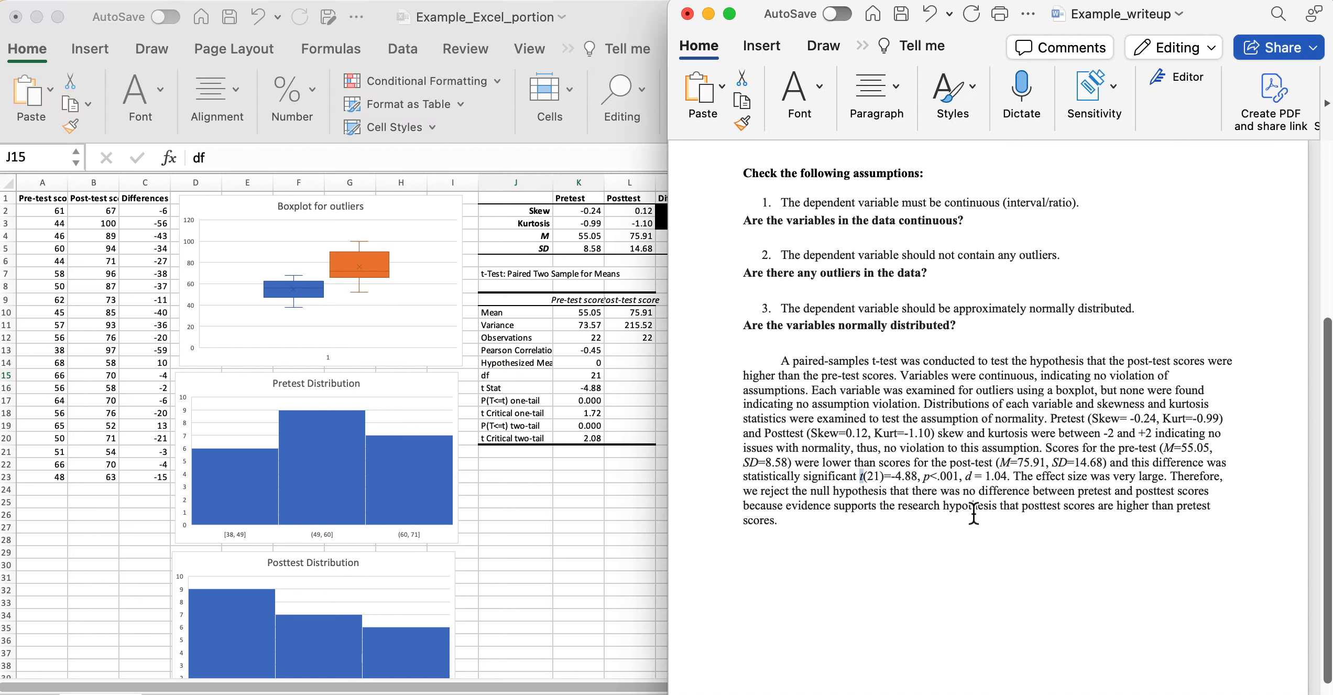
pyautogui.doubleClick(875, 476)
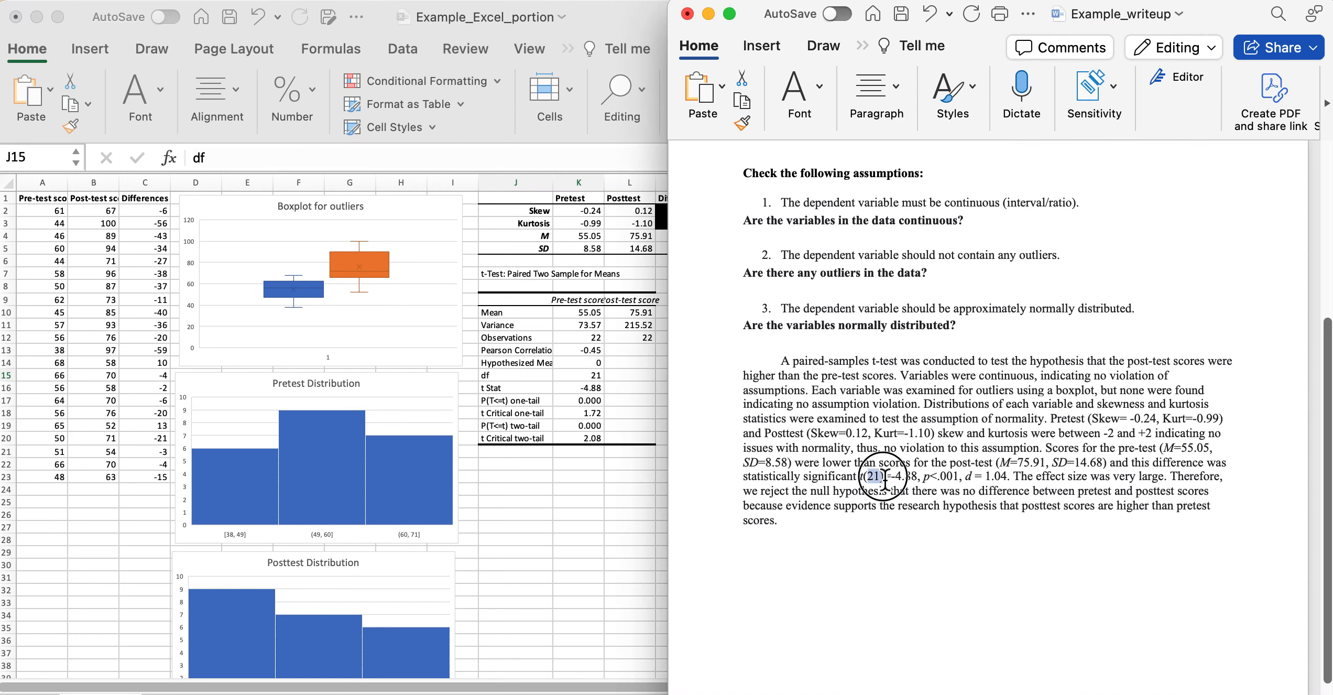
pyautogui.moveTo(891, 478); pyautogui.dragTo(920, 478)
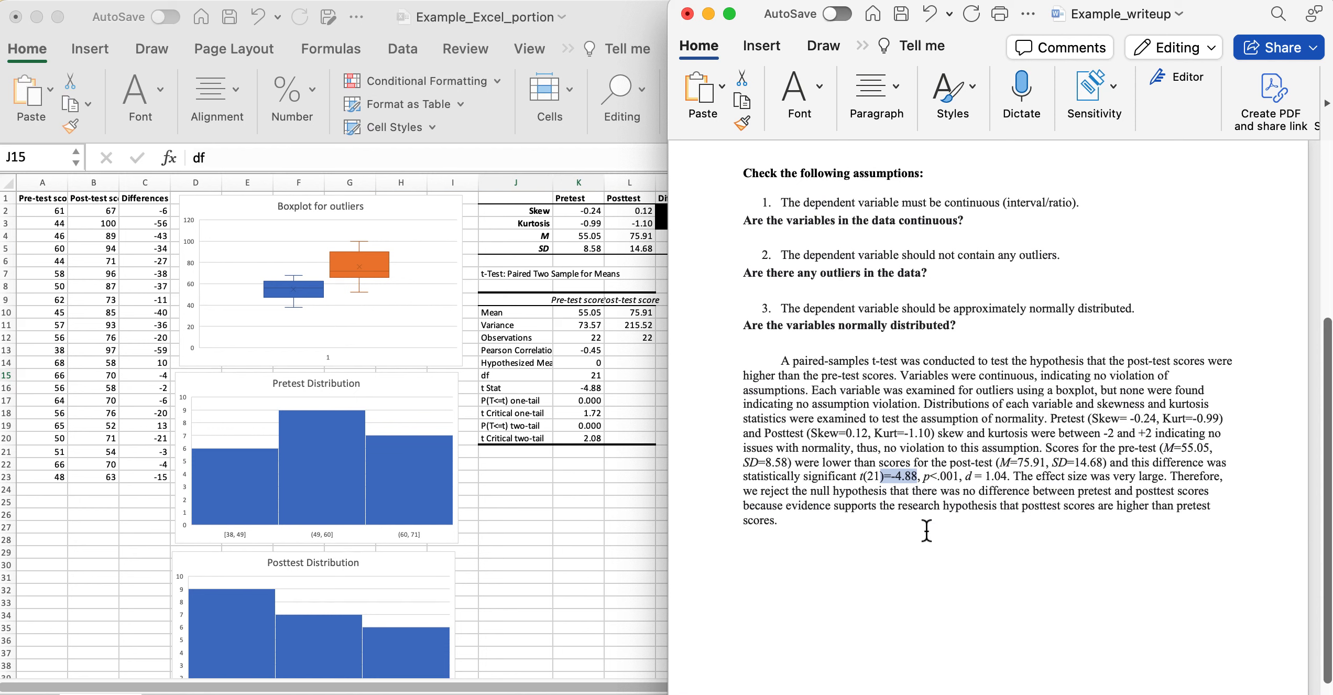
pyautogui.click(920, 478)
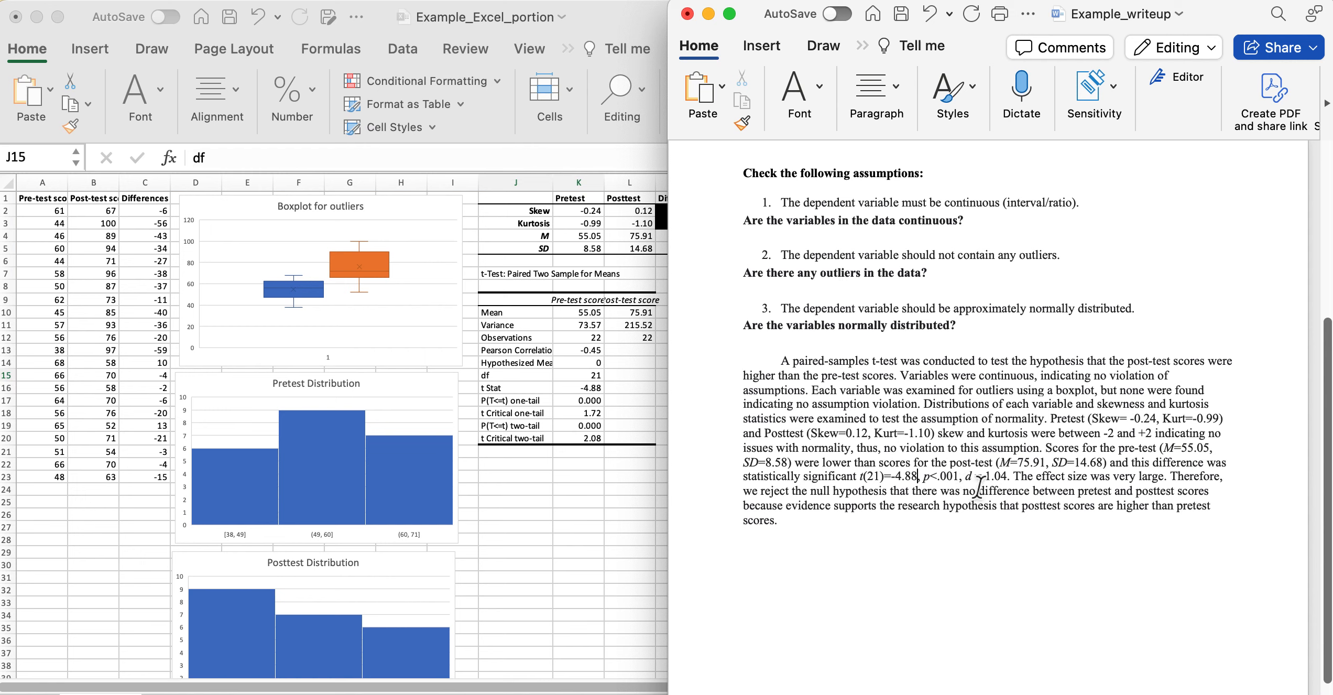
pyautogui.click(624, 377)
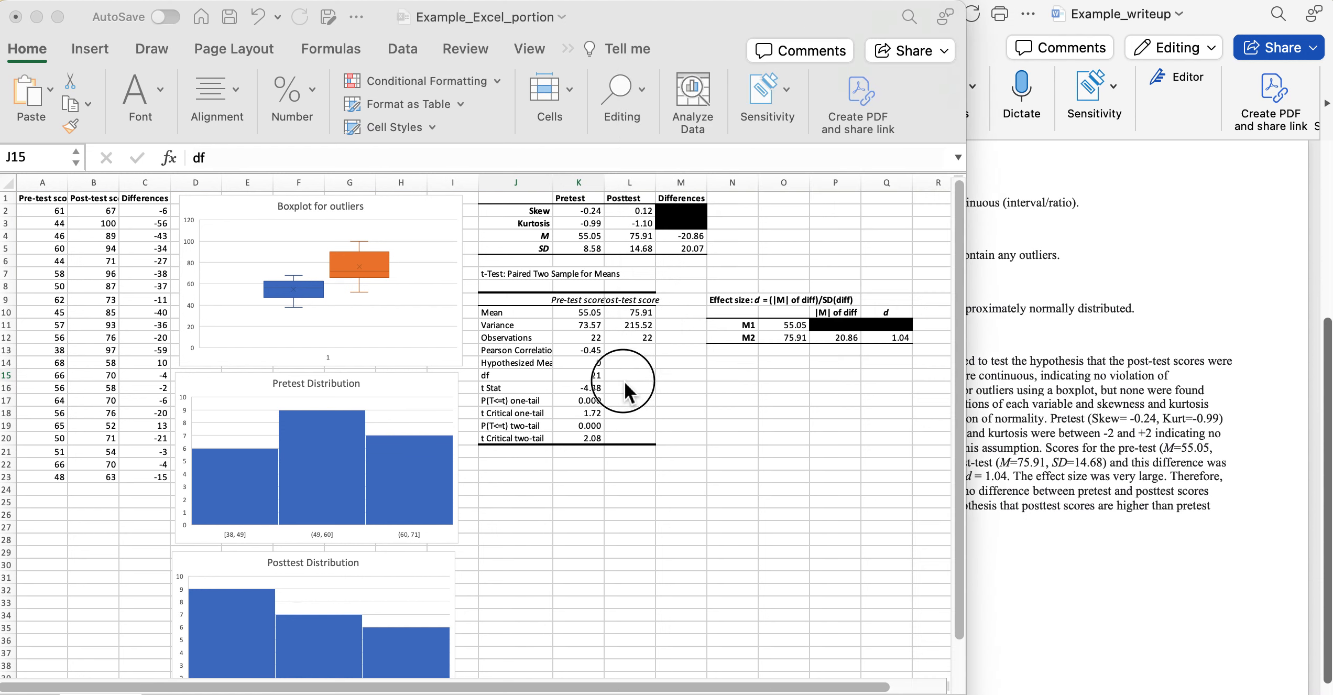
pyautogui.click(900, 338)
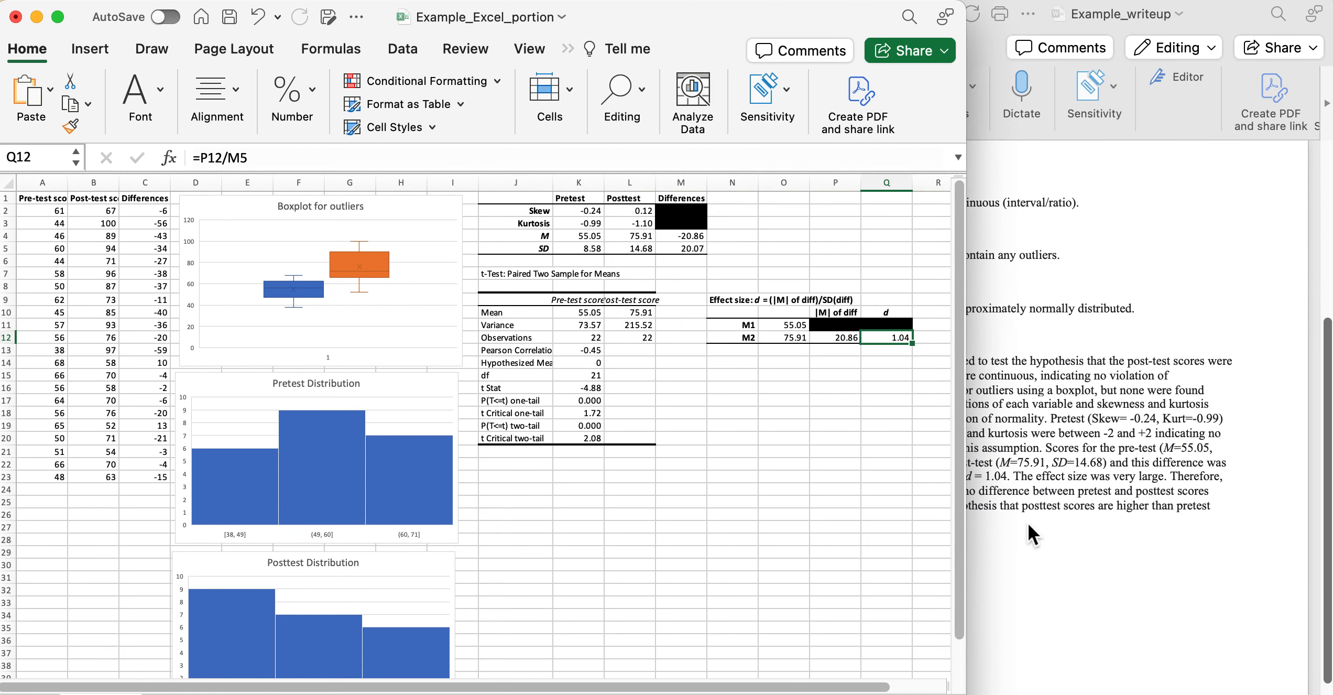
pyautogui.click(1084, 548)
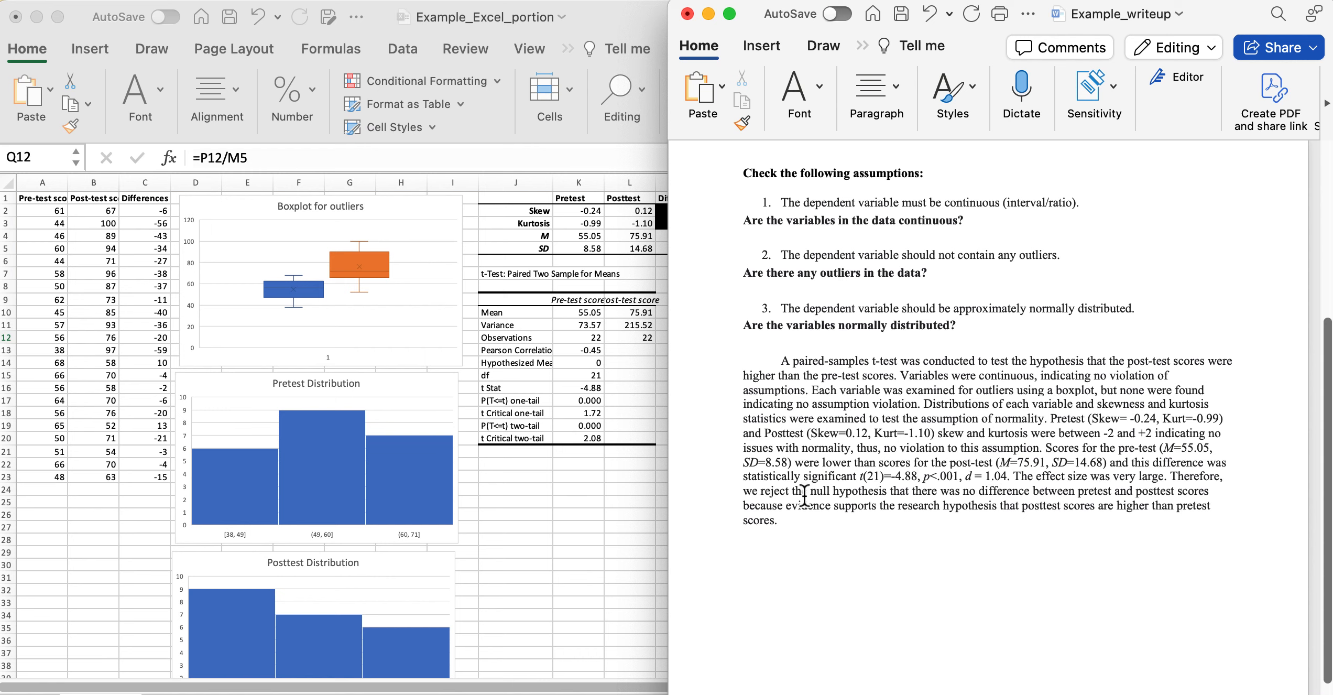
# Highlight 'reject the null hypothesis' and 'evidence supports' in the conclusion, then clear the selection.
pyautogui.moveTo(890, 493); pyautogui.dragTo(761, 491)
pyautogui.scroll(5, 1010, 234)
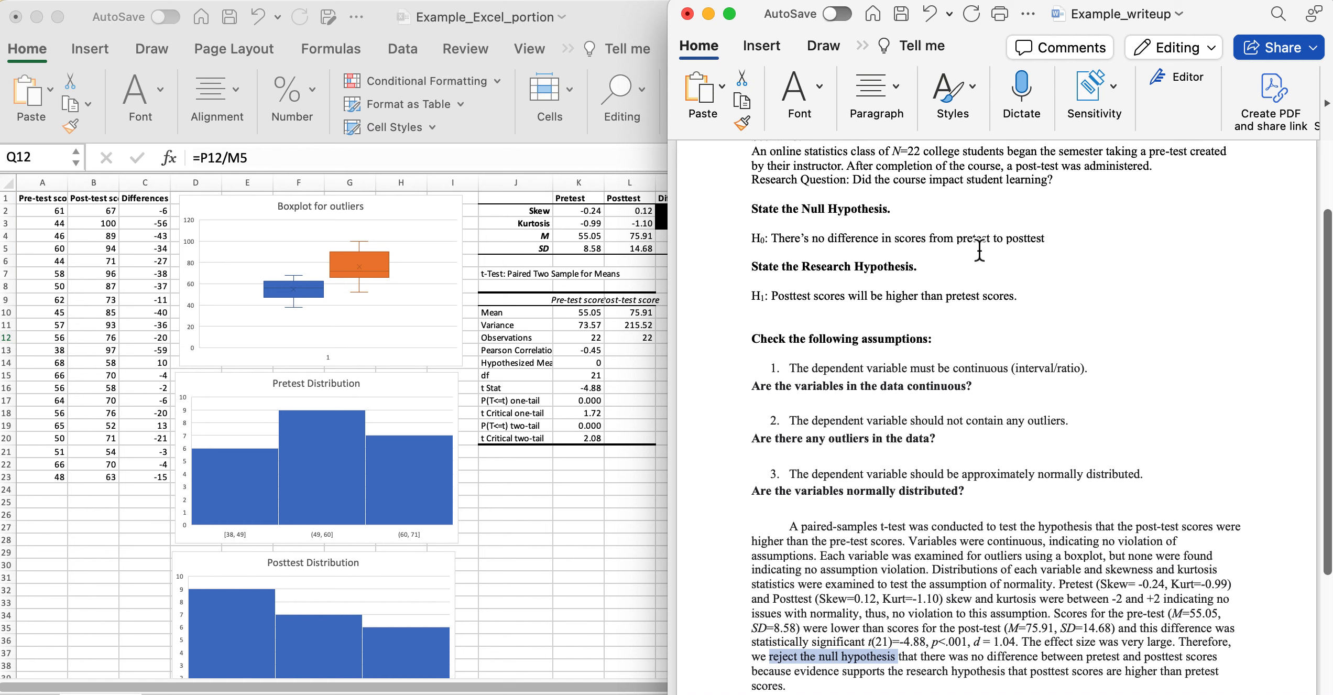
pyautogui.scroll(-3, 1033, 309)
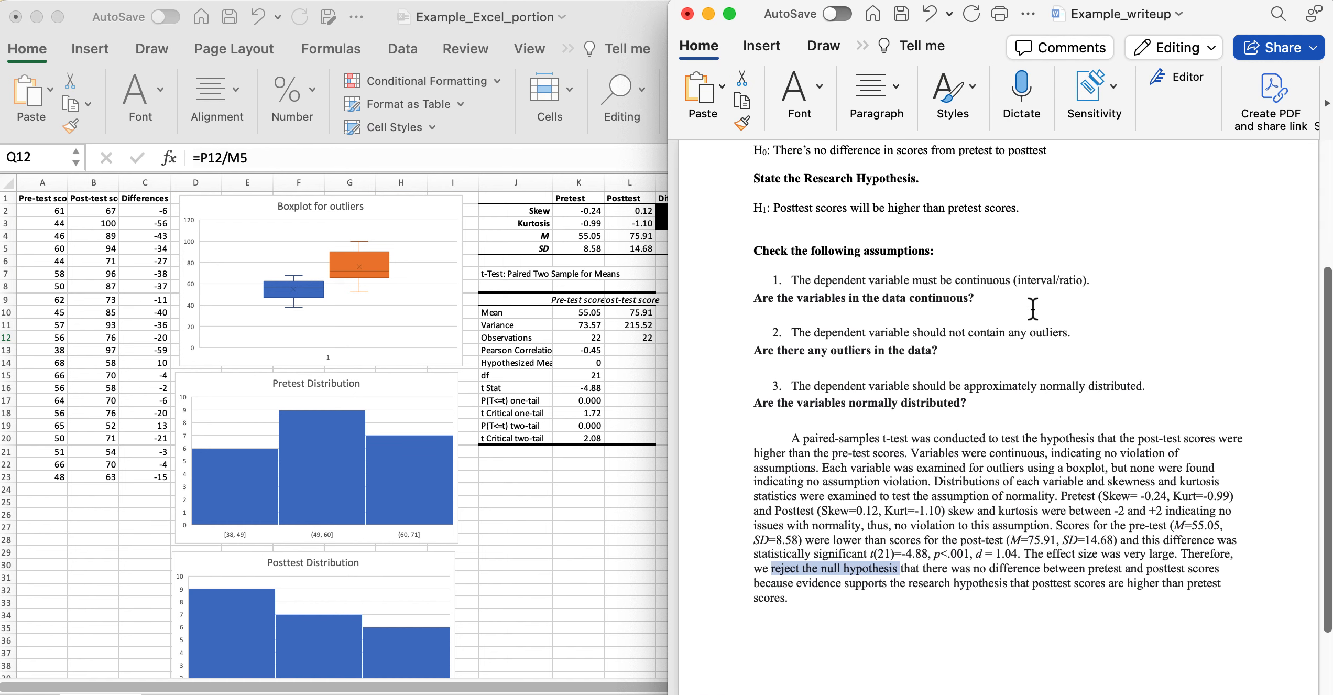
pyautogui.scroll(-3, 1033, 310)
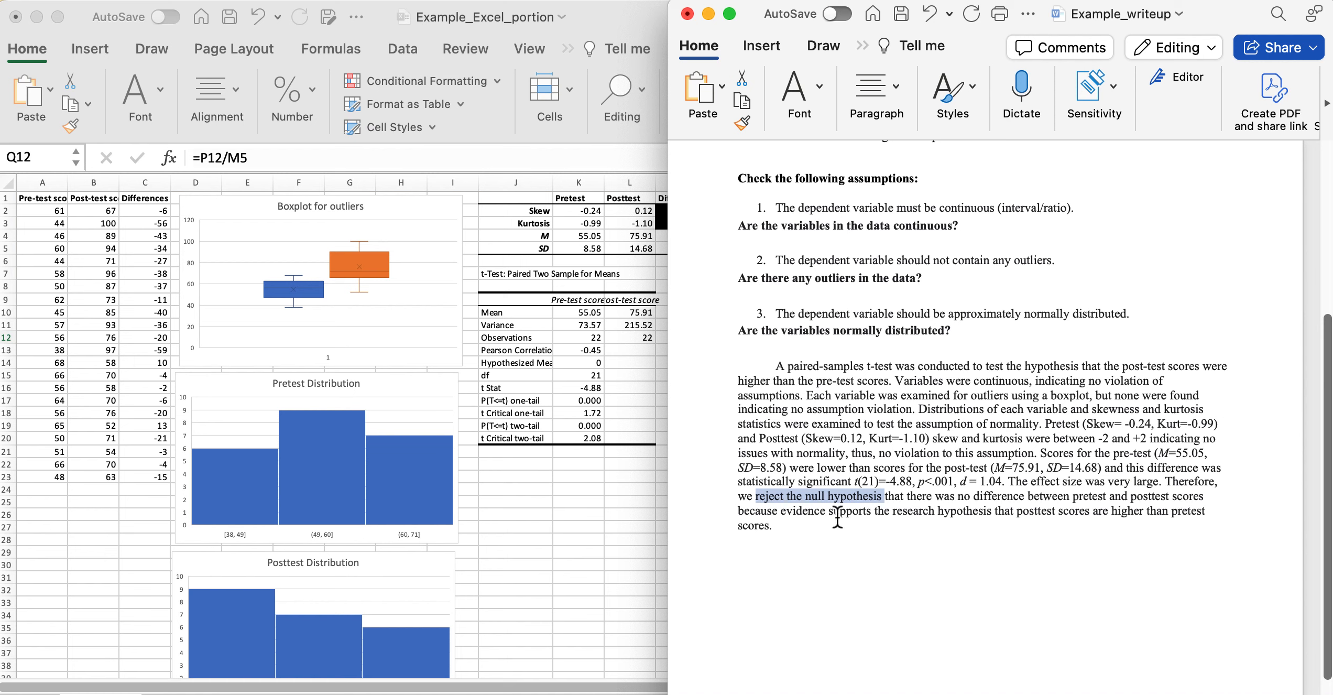
pyautogui.moveTo(780, 511); pyautogui.dragTo(865, 511)
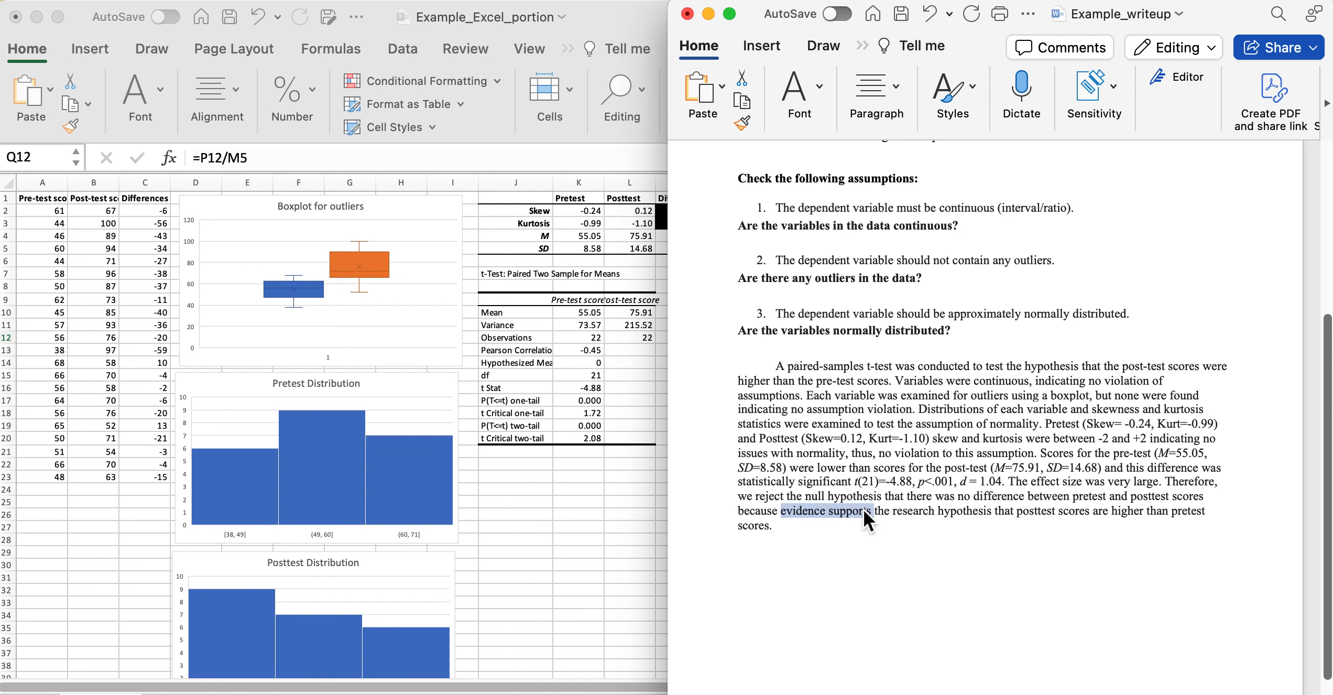
pyautogui.scroll(3, 880, 260)
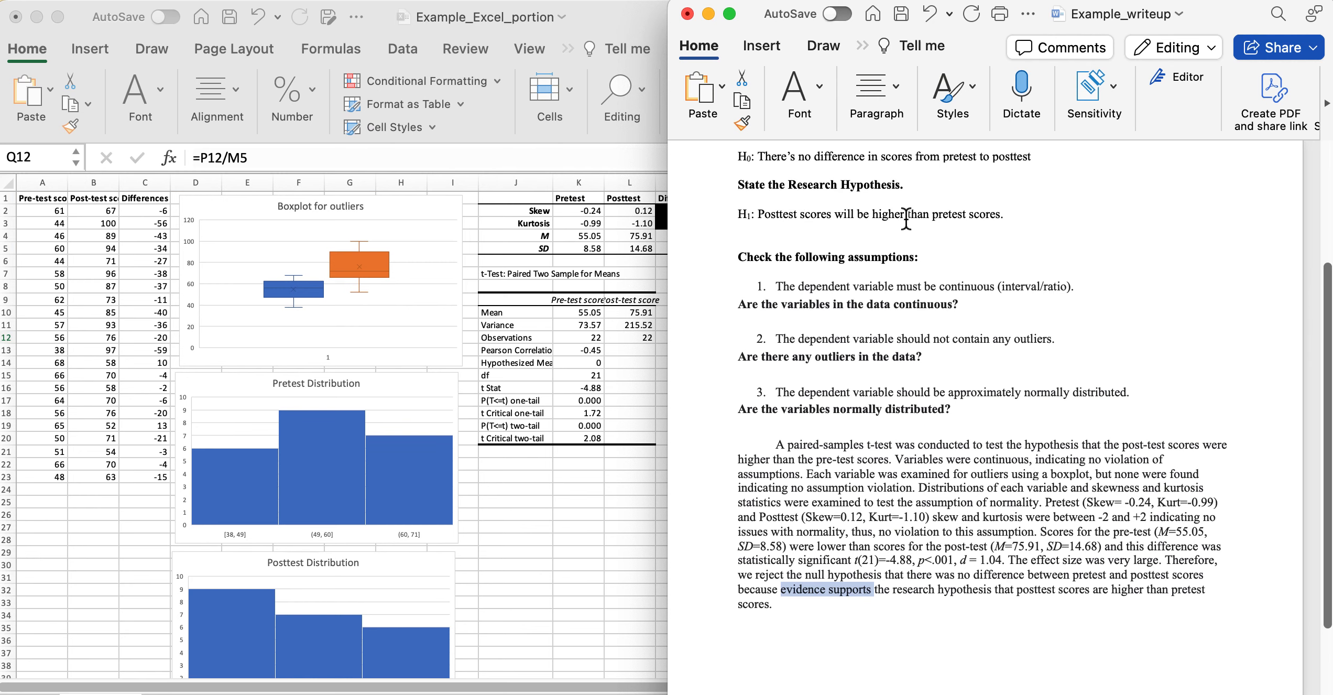
pyautogui.scroll(-3, 899, 629)
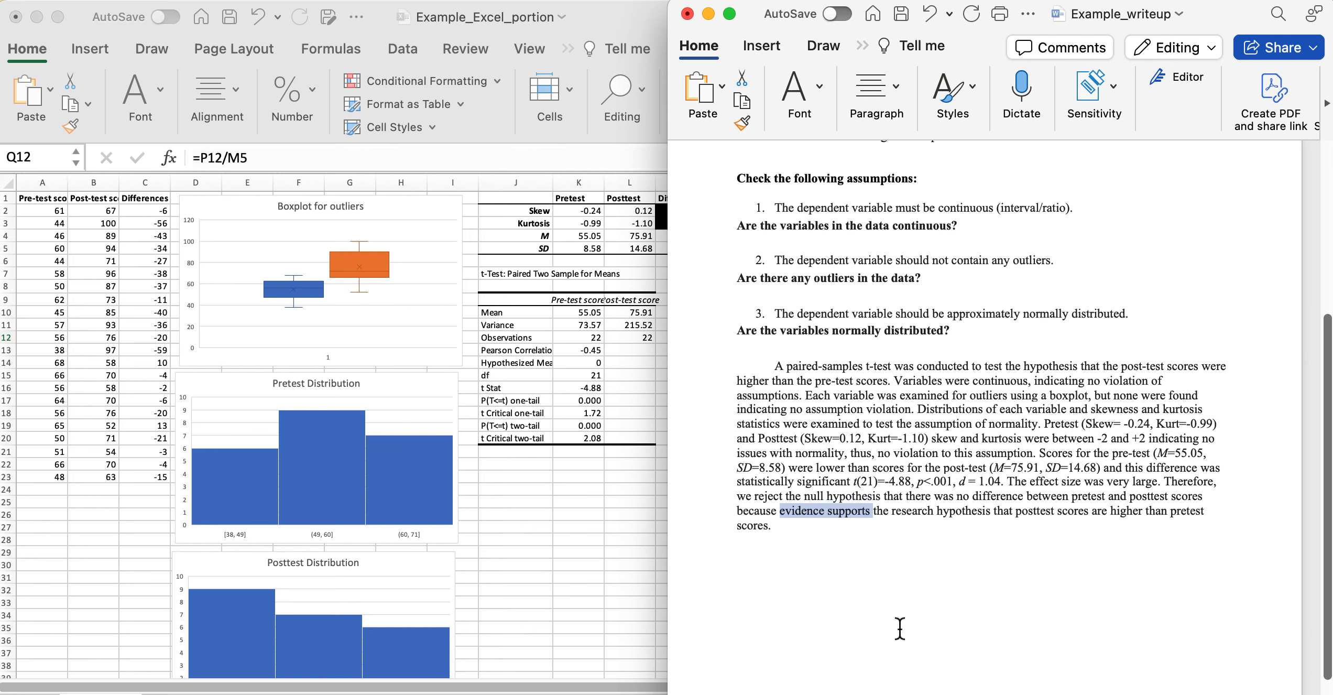
pyautogui.click(784, 530)
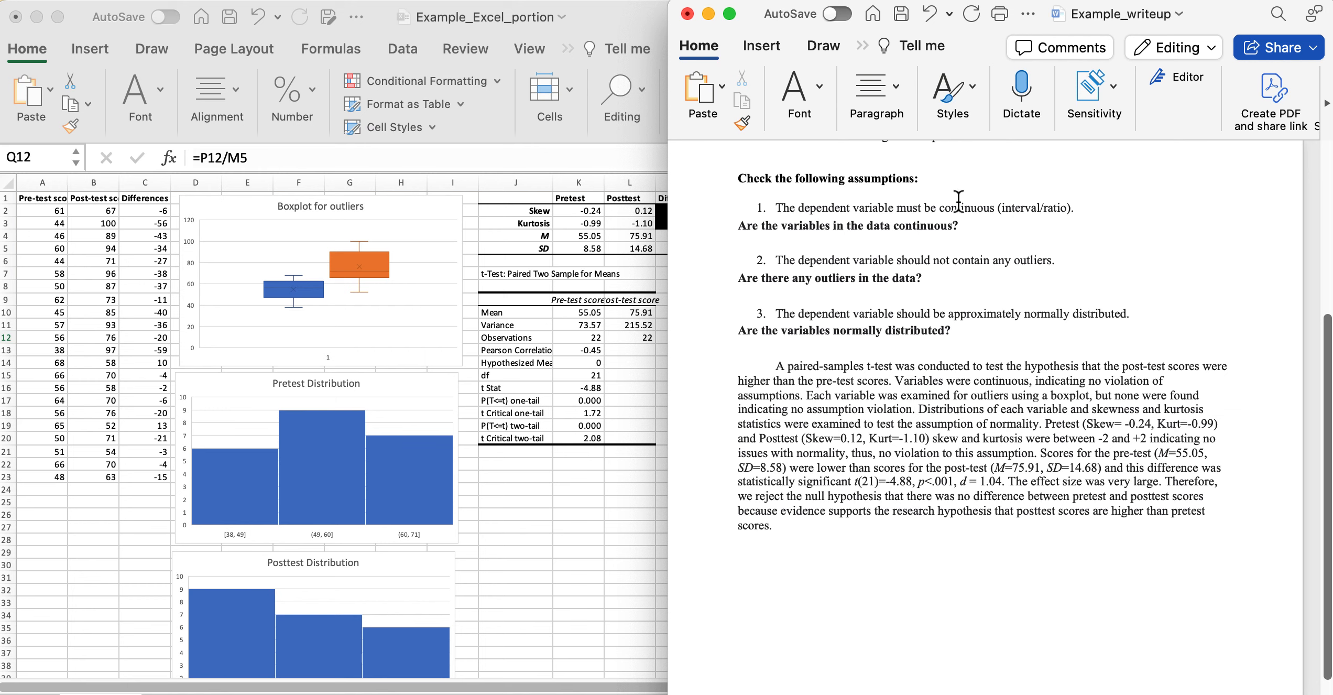
# Scroll through the write-up once more and return to the Excel workbook.
pyautogui.scroll(3, 957, 212)
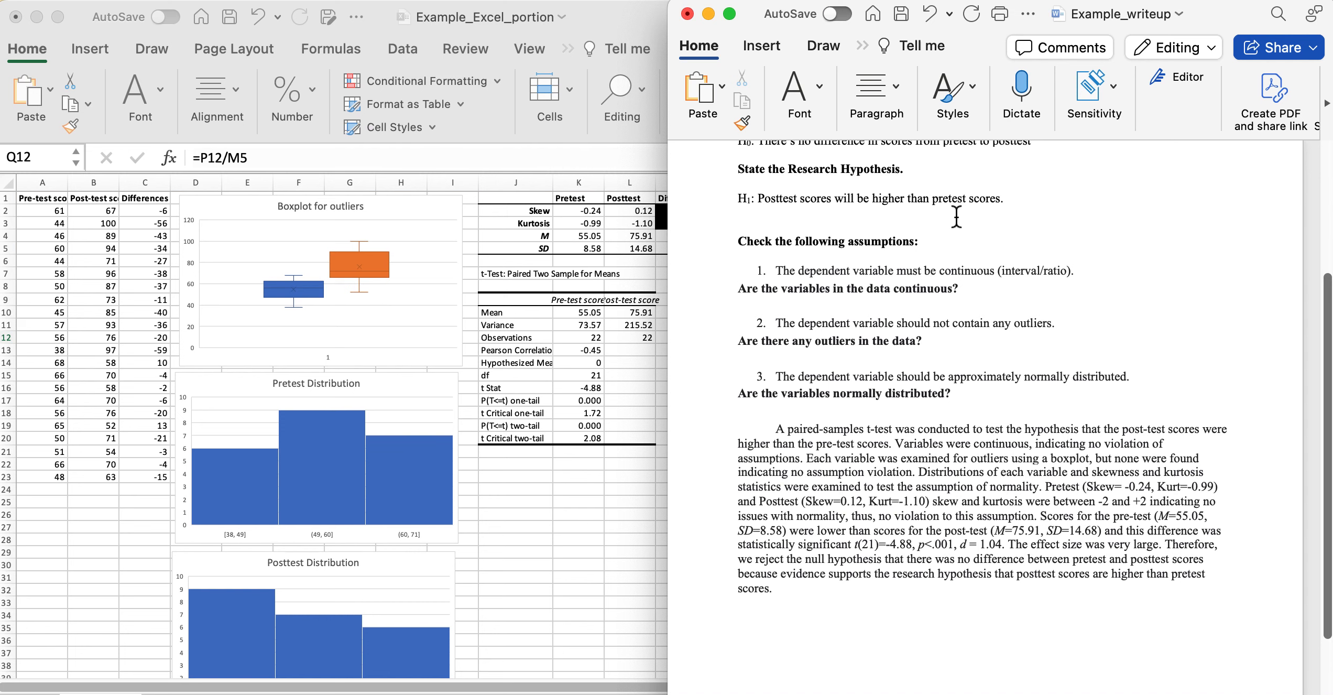
pyautogui.scroll(2, 956, 217)
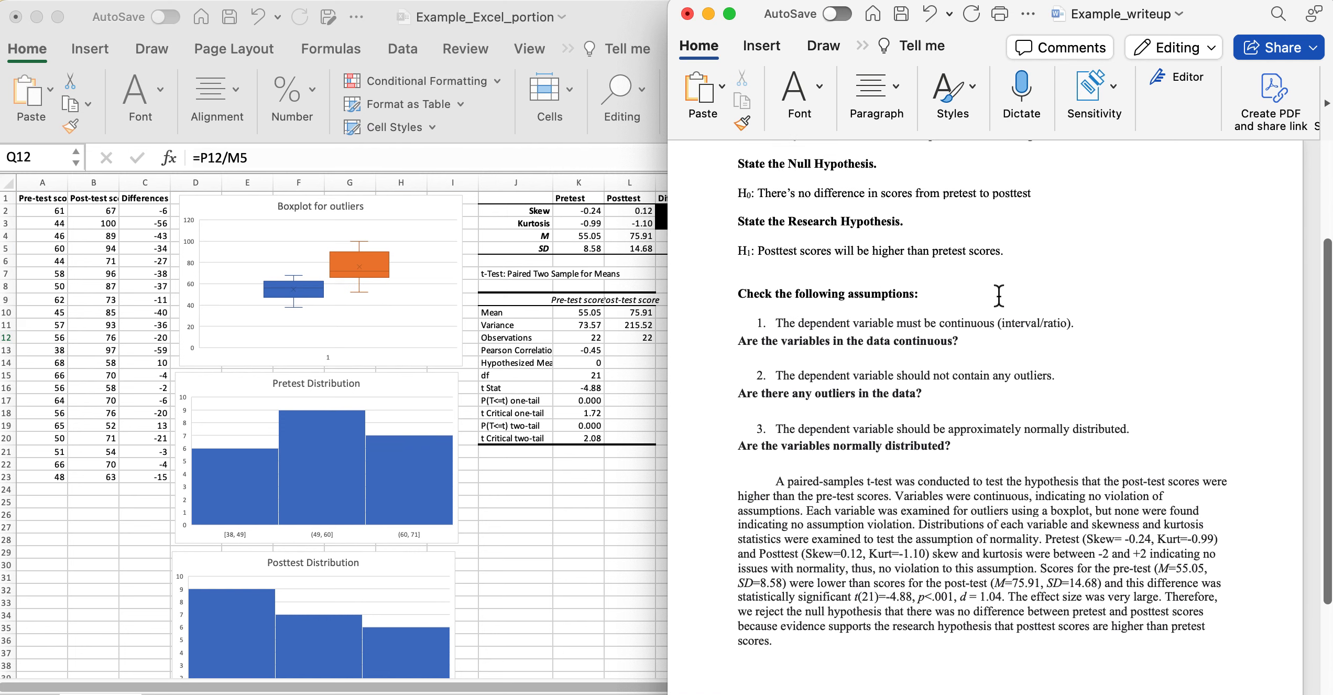
pyautogui.scroll(-2, 1026, 314)
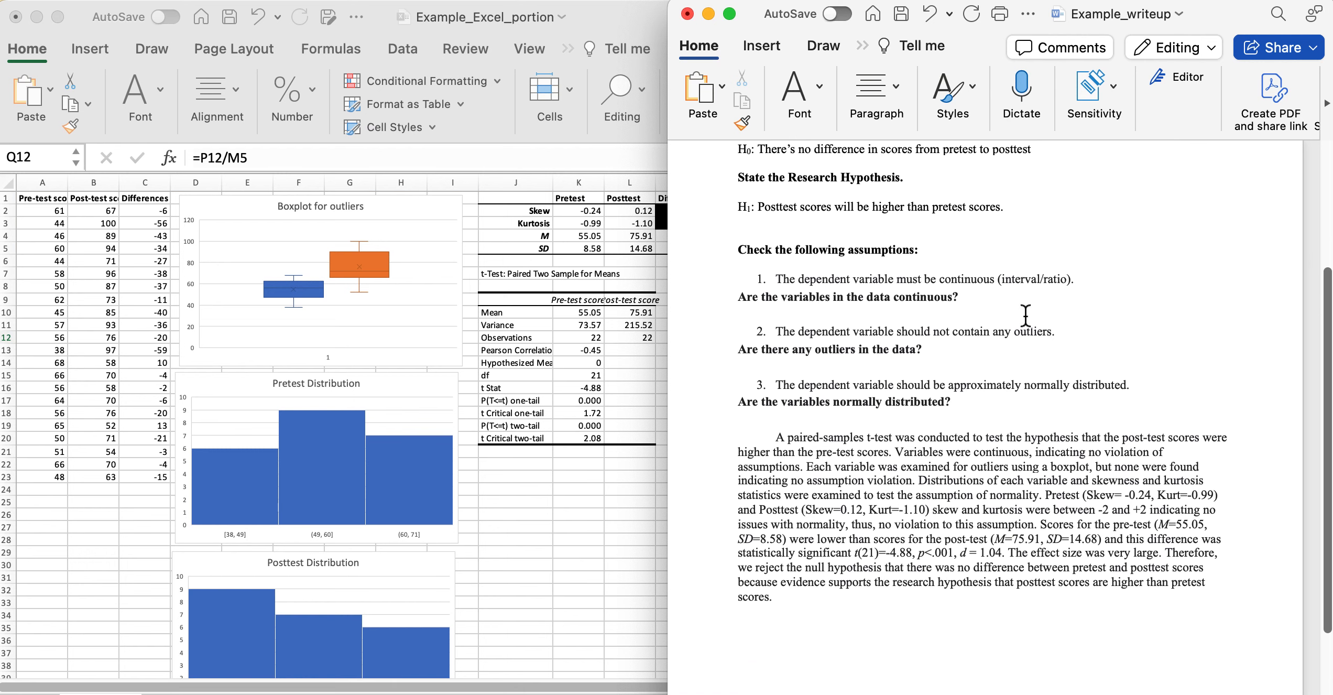
pyautogui.scroll(-2, 1025, 314)
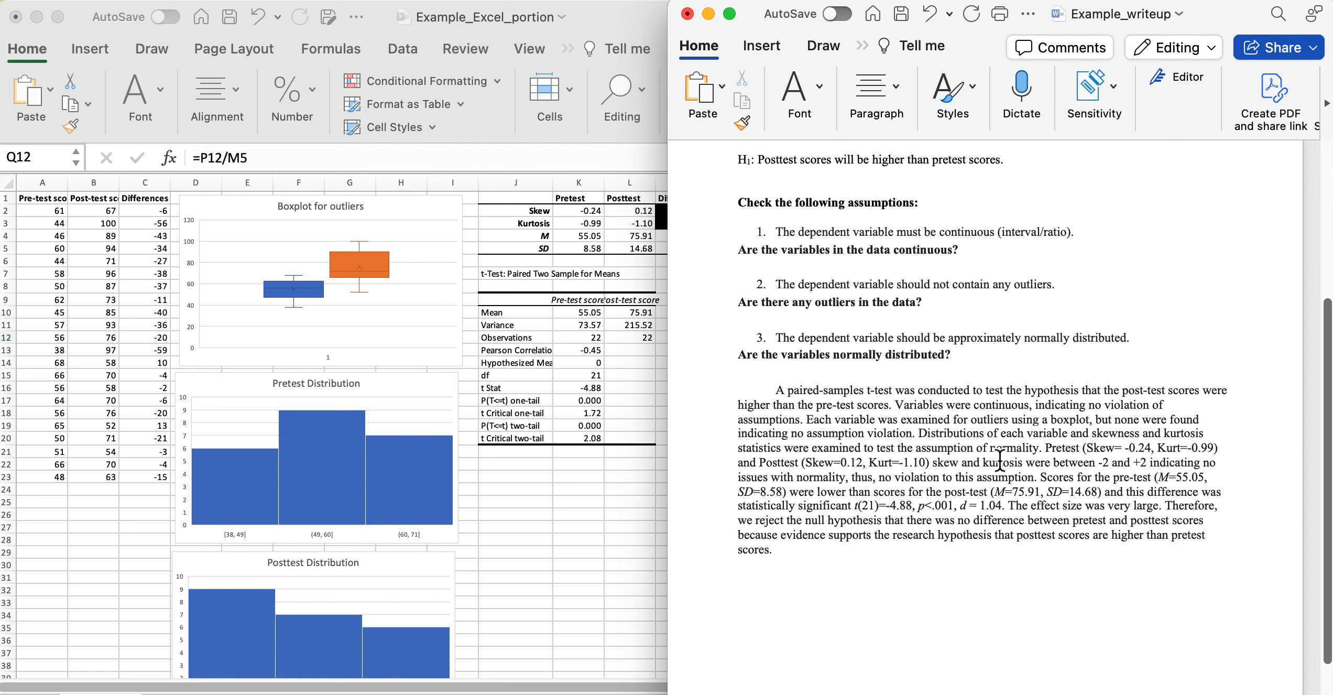
pyautogui.click(592, 525)
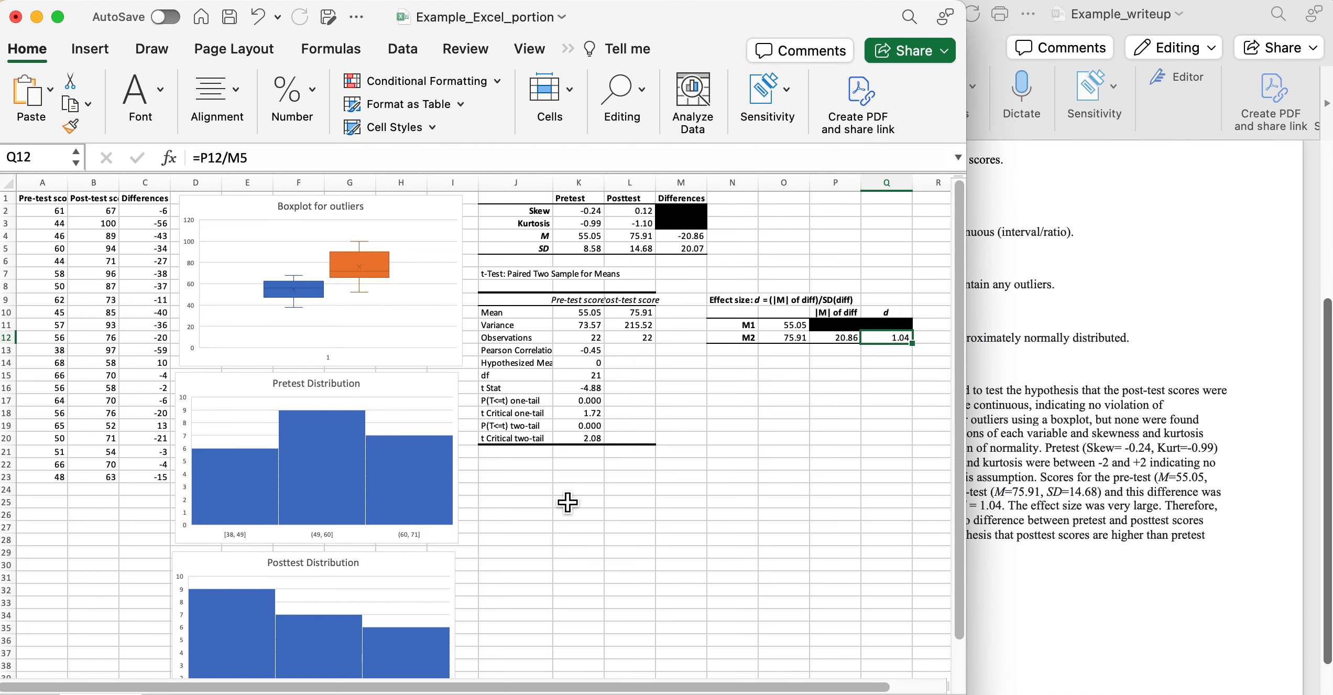
# Click off the boxplot chart and select the paired t-test output in J7:L21.
pyautogui.hscroll(1, 388, 605)
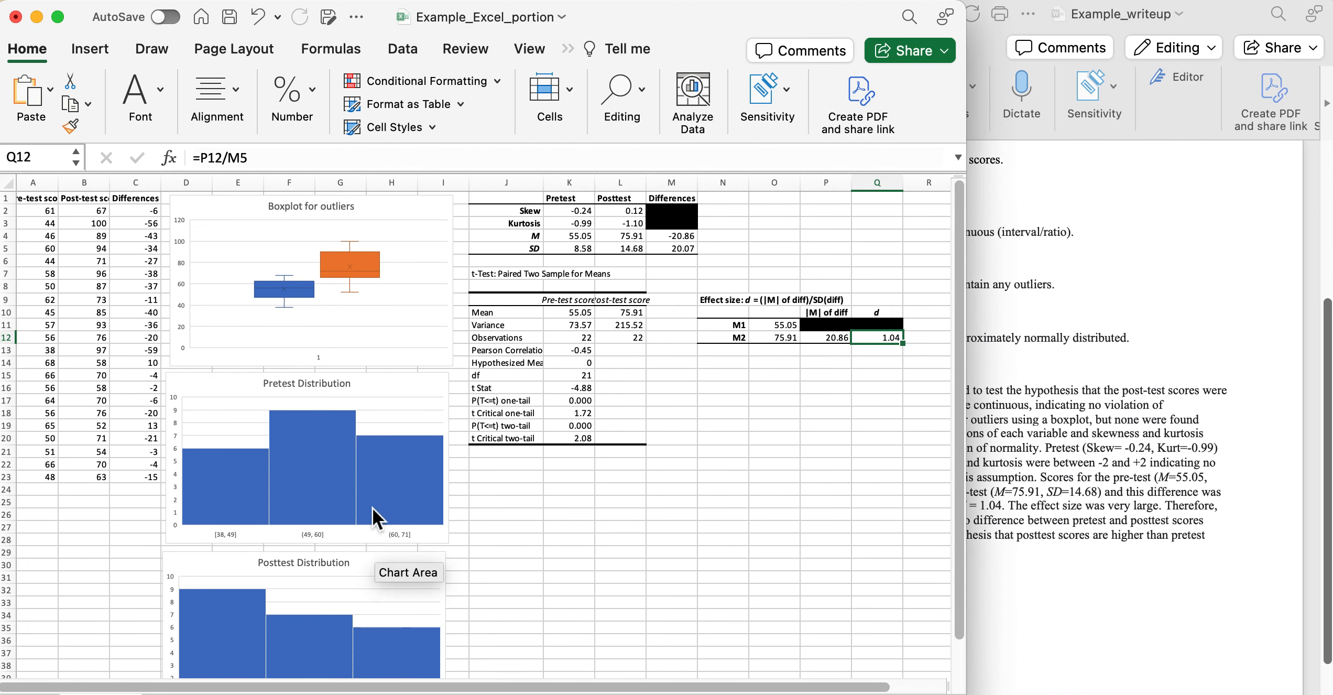
pyautogui.click(373, 352)
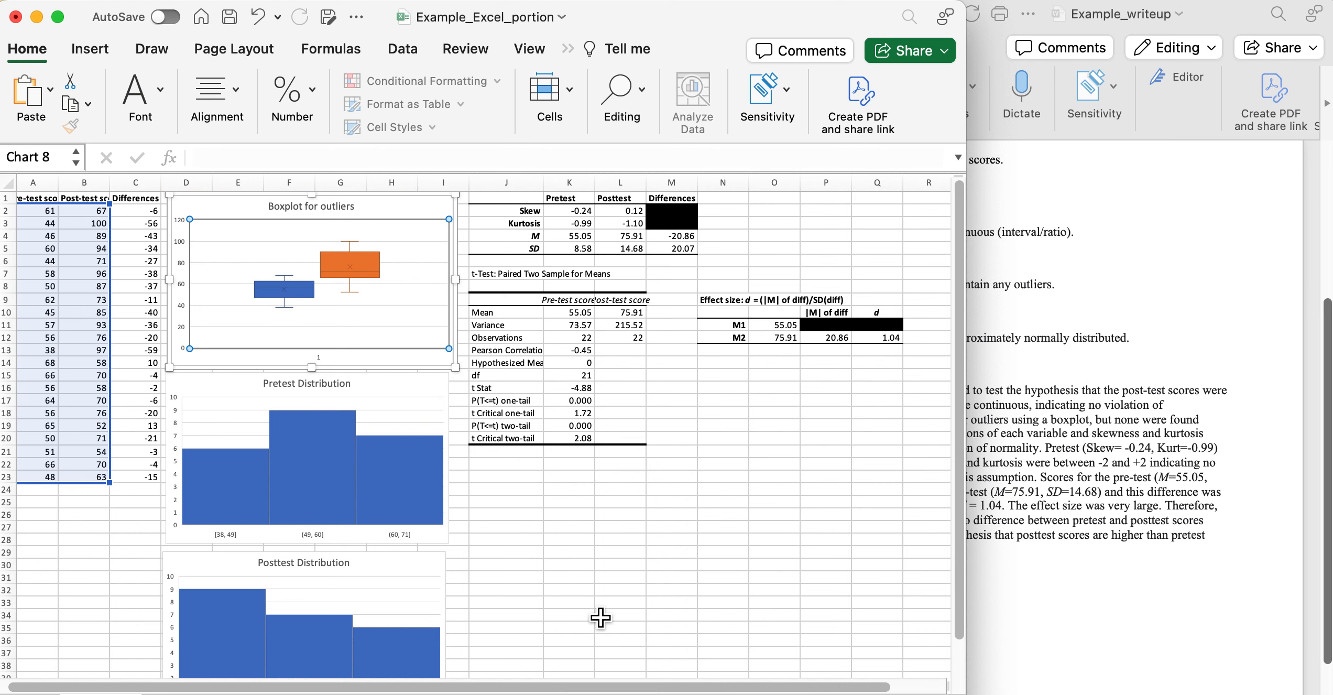
pyautogui.click(726, 441)
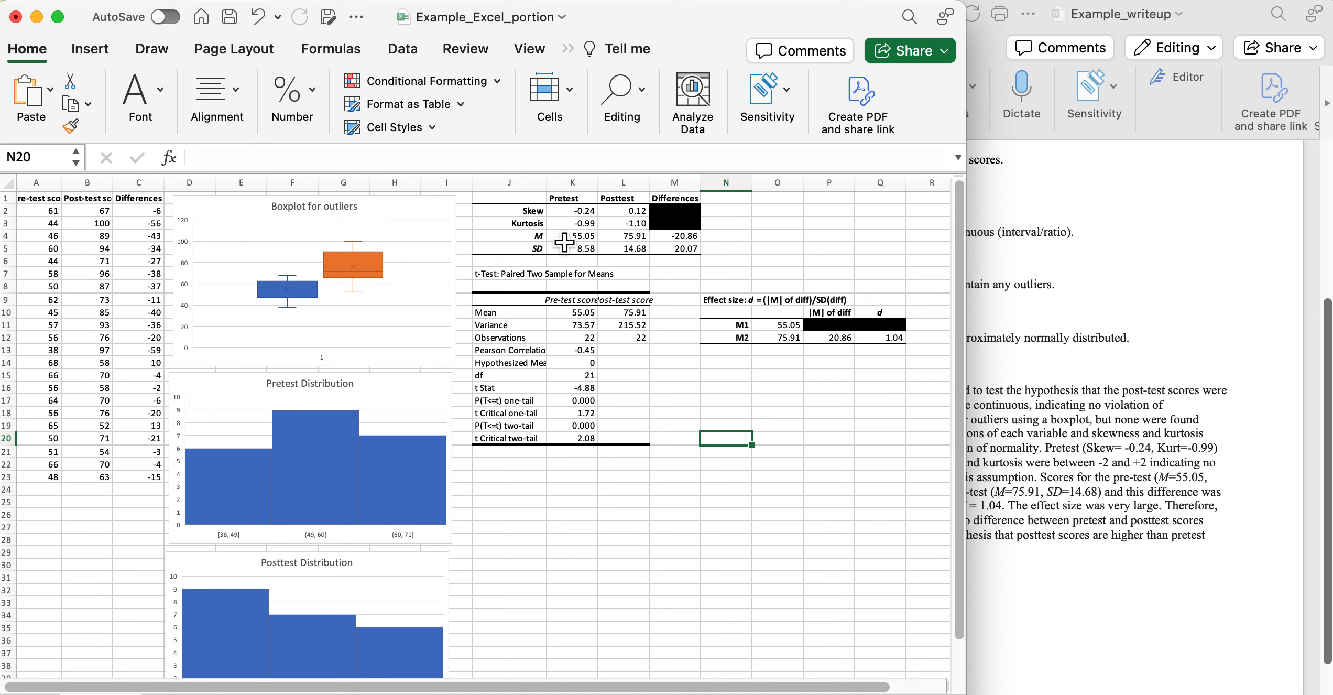
pyautogui.click(491, 279)
pyautogui.moveTo(490, 279)
pyautogui.mouseDown()
pyautogui.moveTo(595, 307)
pyautogui.moveTo(627, 460)
pyautogui.mouseUp()
pyautogui.moveTo(486, 431); pyautogui.dragTo(588, 445)
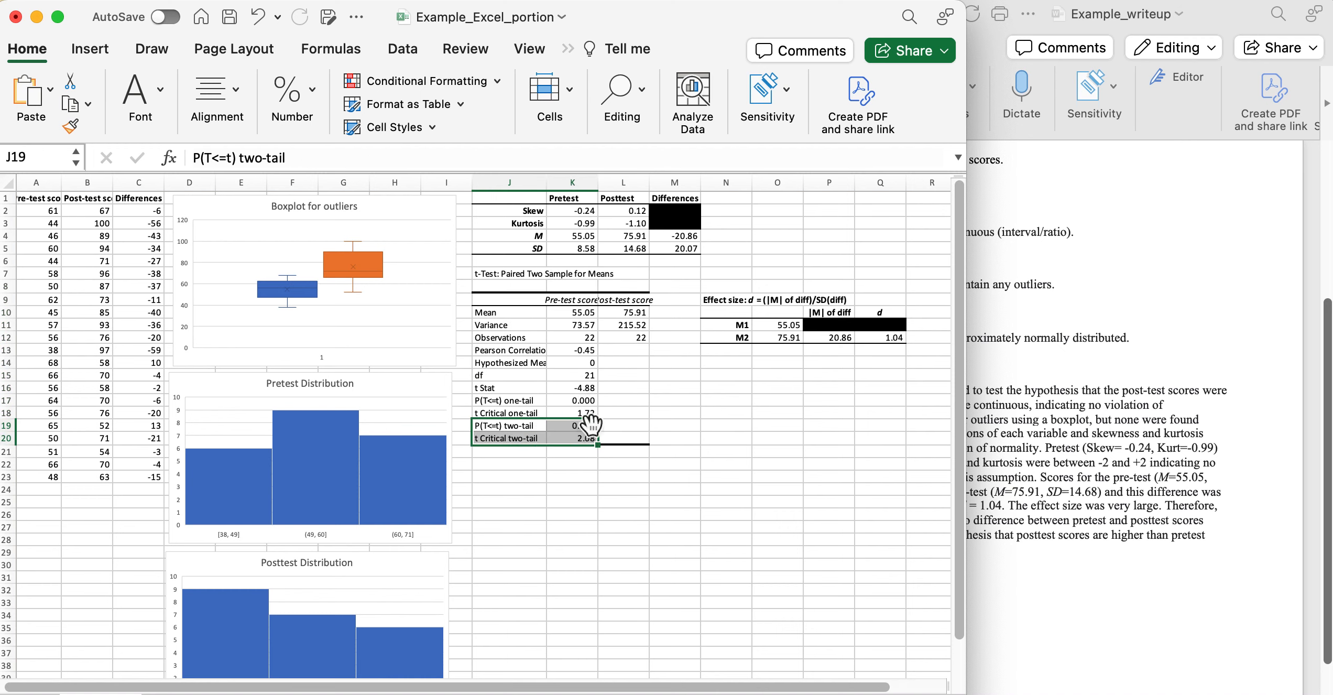
pyautogui.moveTo(578, 401); pyautogui.dragTo(499, 402)
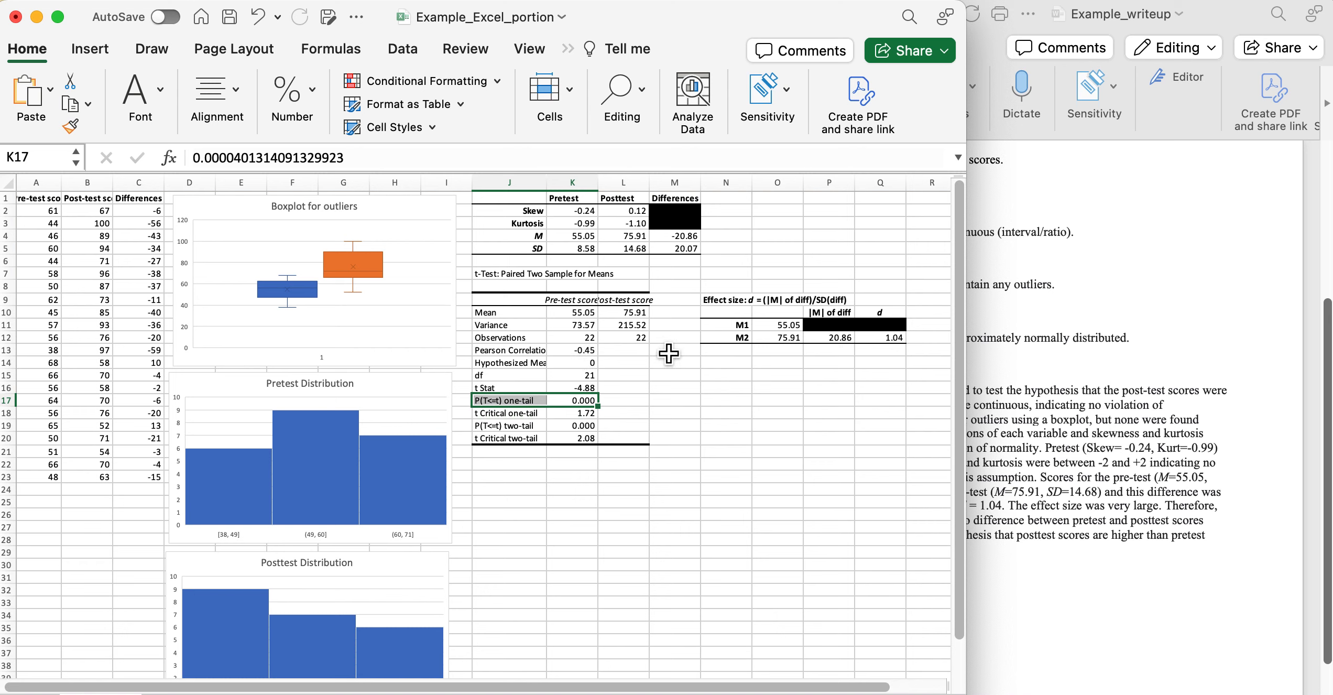
pyautogui.moveTo(584, 354); pyautogui.dragTo(530, 357)
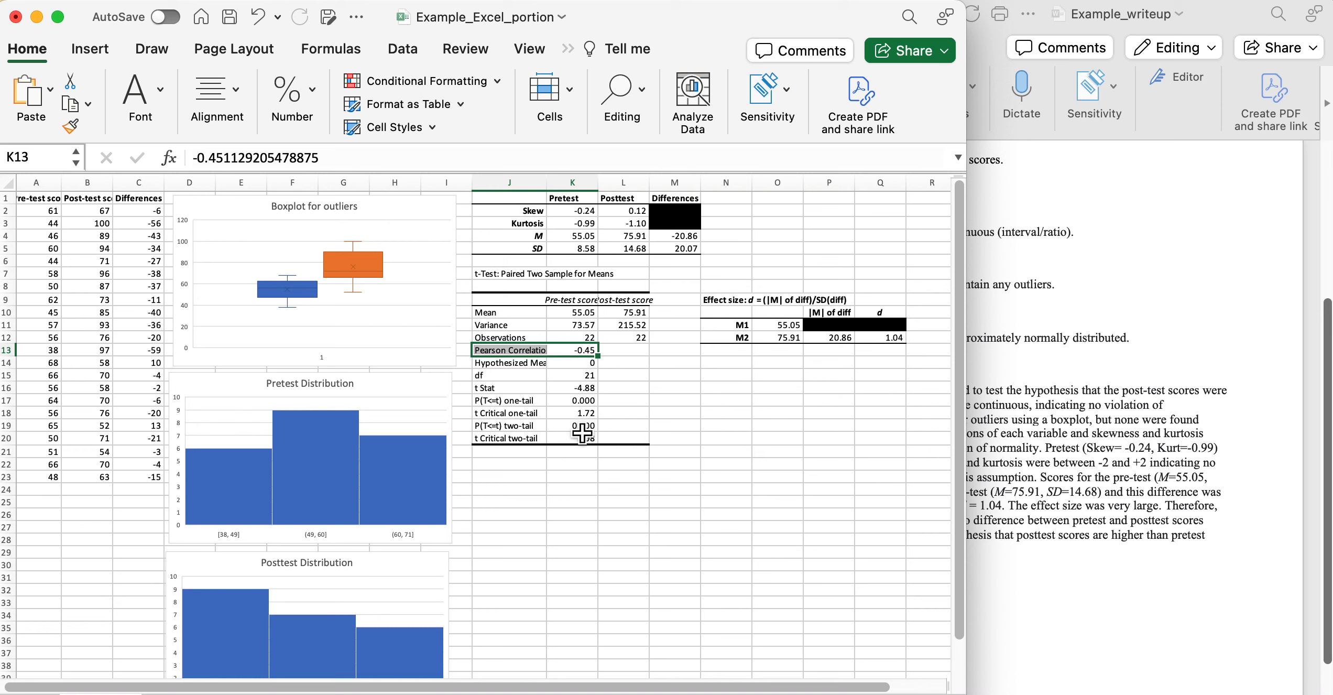
pyautogui.click(582, 400)
pyautogui.click(583, 437)
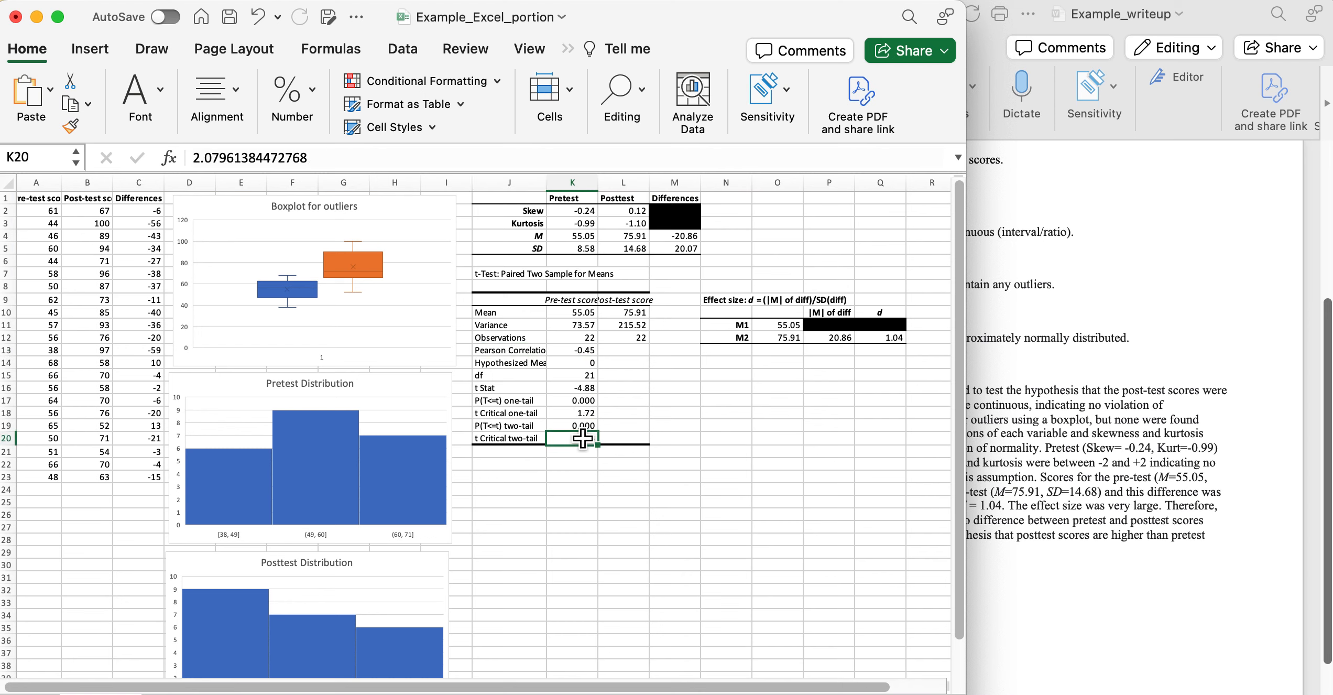
pyautogui.moveTo(570, 436); pyautogui.dragTo(571, 429)
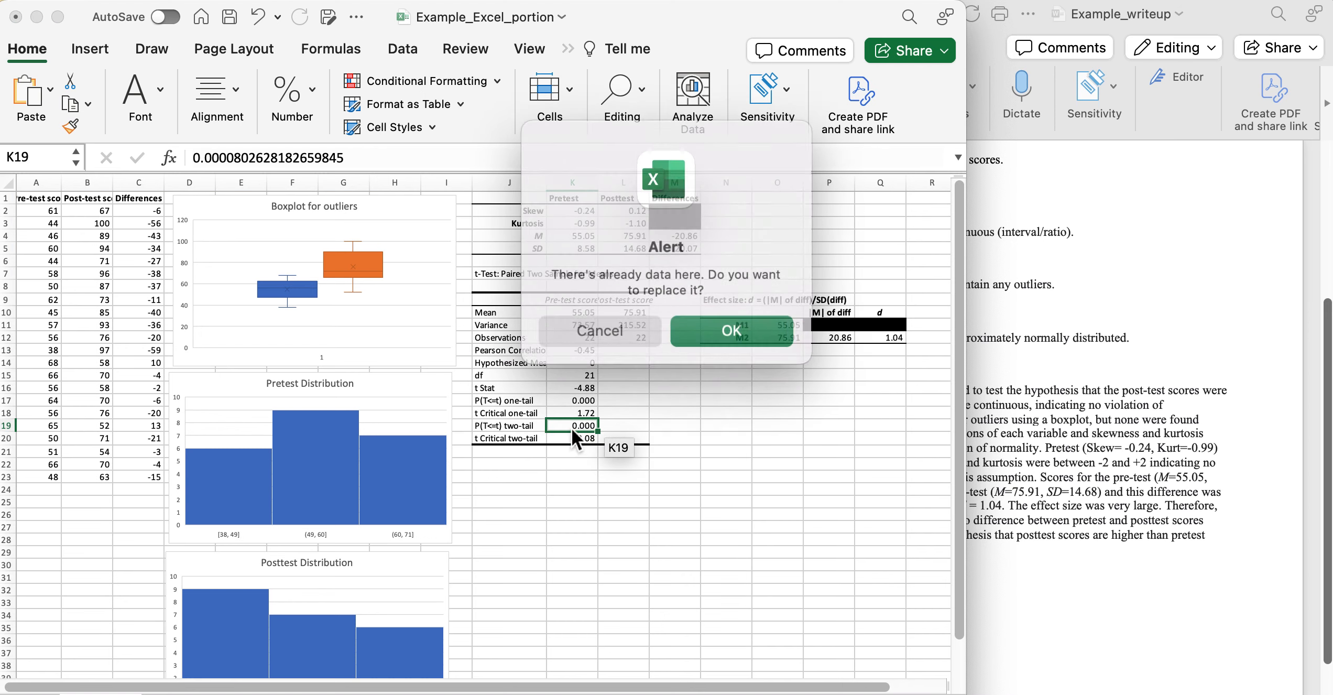
pyautogui.click(600, 329)
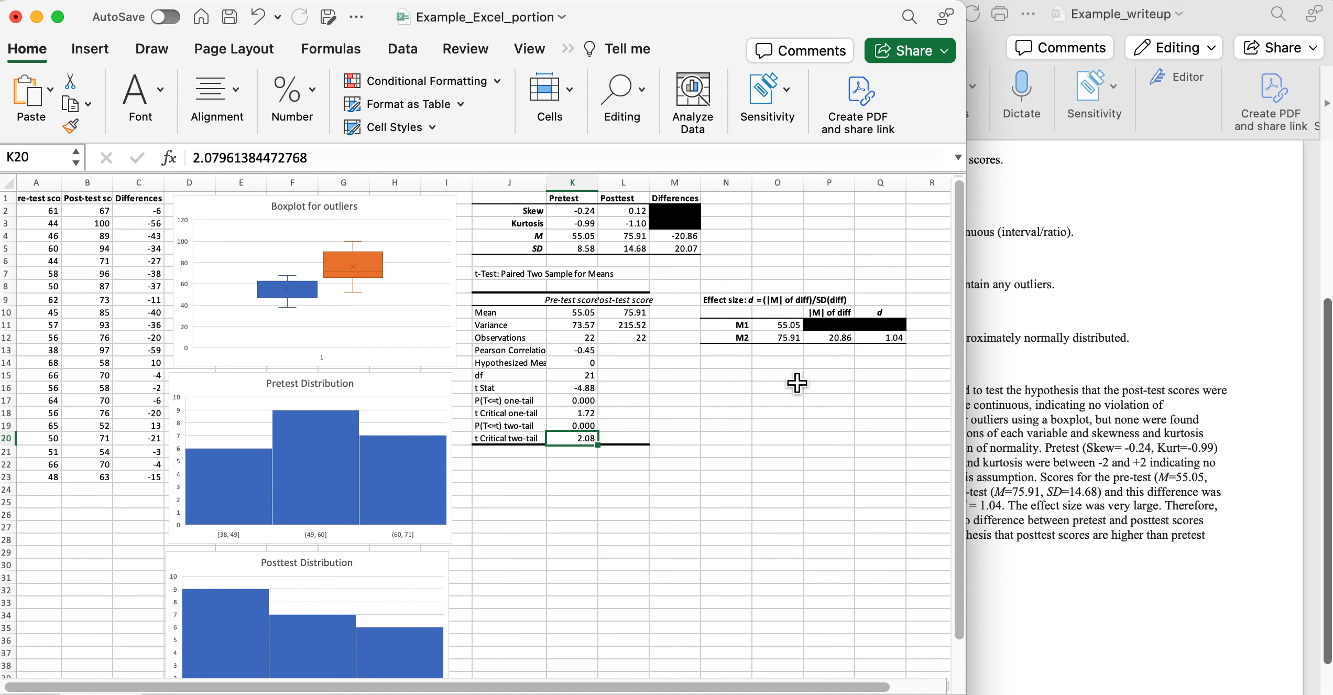
pyautogui.moveTo(691, 273)
pyautogui.mouseDown()
pyautogui.moveTo(914, 314)
pyautogui.moveTo(912, 377)
pyautogui.mouseUp()
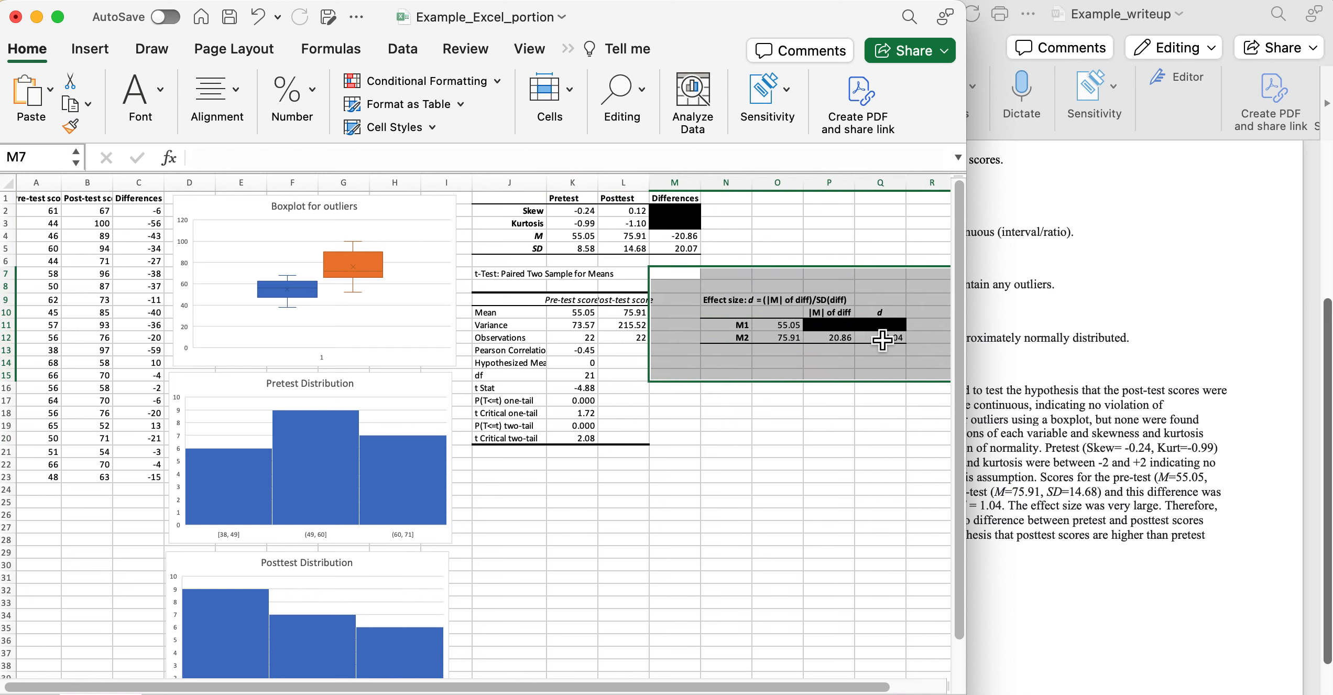
pyautogui.click(862, 477)
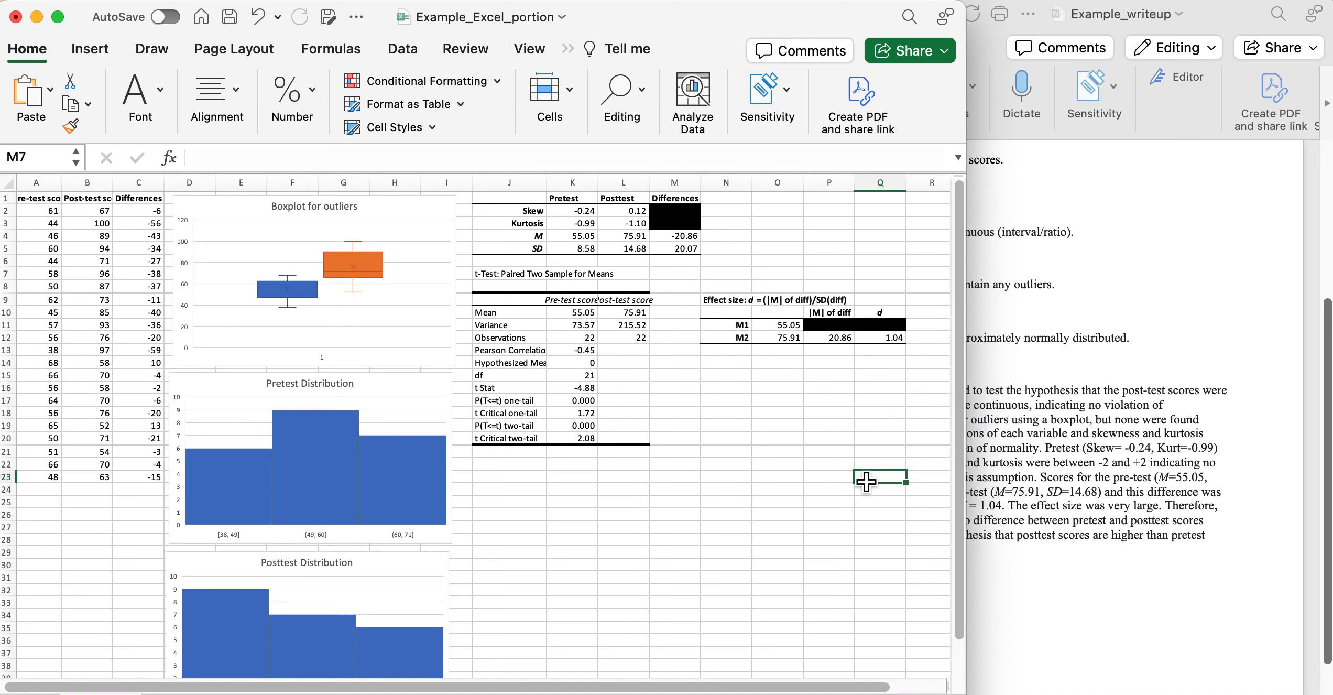
# Highlight the null hypothesis and research hypothesis lines in the Word write-up.
pyautogui.click(1108, 529)
pyautogui.scroll(2, 1108, 529)
pyautogui.scroll(5, 1108, 529)
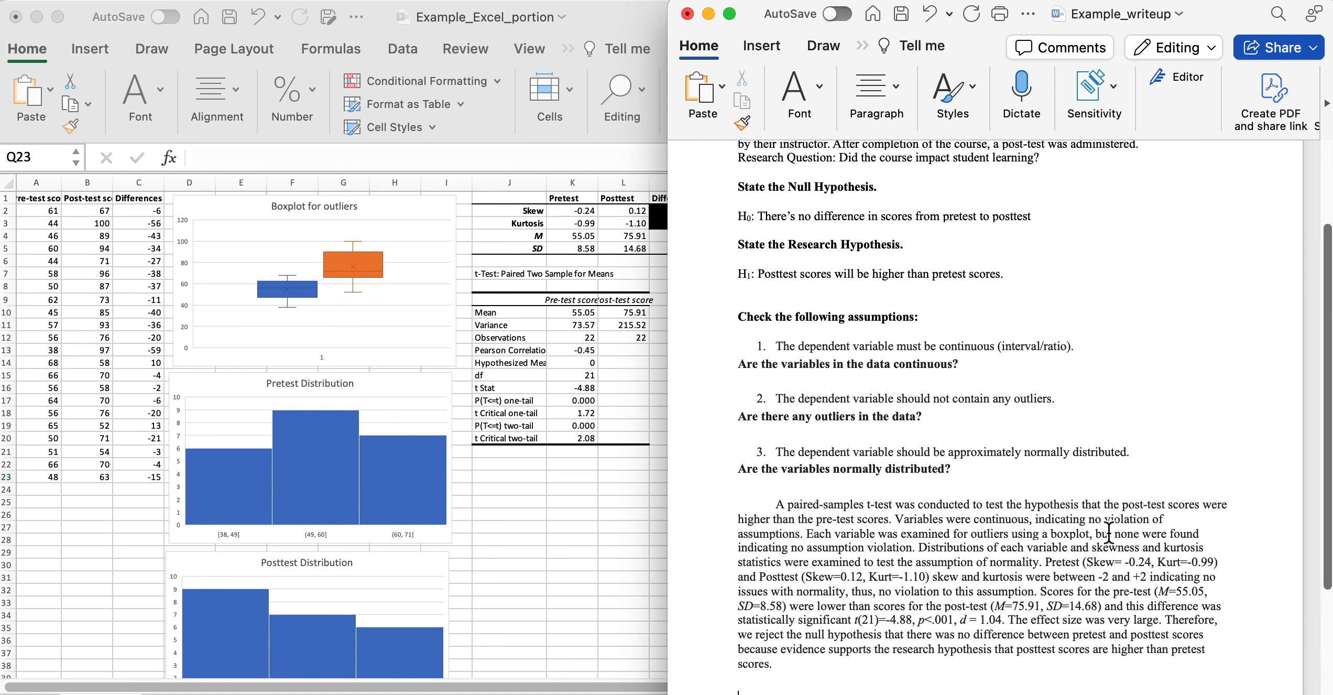
pyautogui.scroll(-2, 1108, 534)
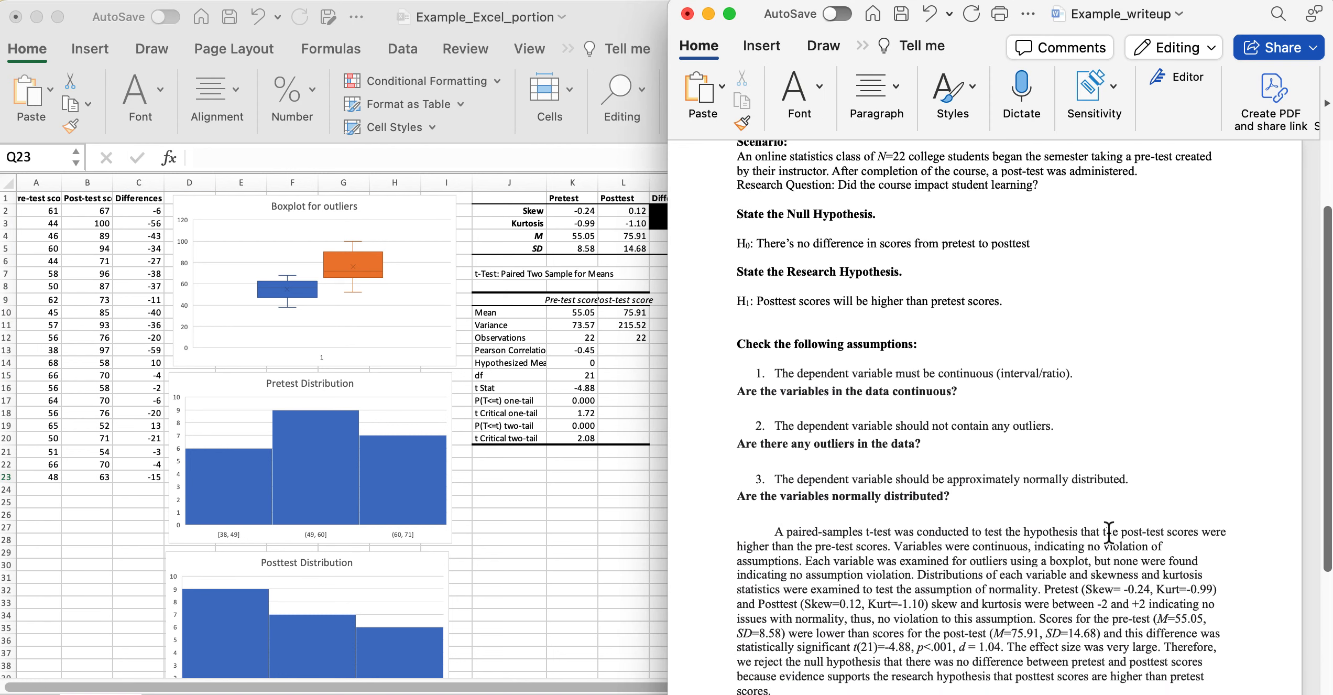
pyautogui.moveTo(1046, 227); pyautogui.dragTo(732, 231)
pyautogui.moveTo(1036, 282); pyautogui.dragTo(743, 289)
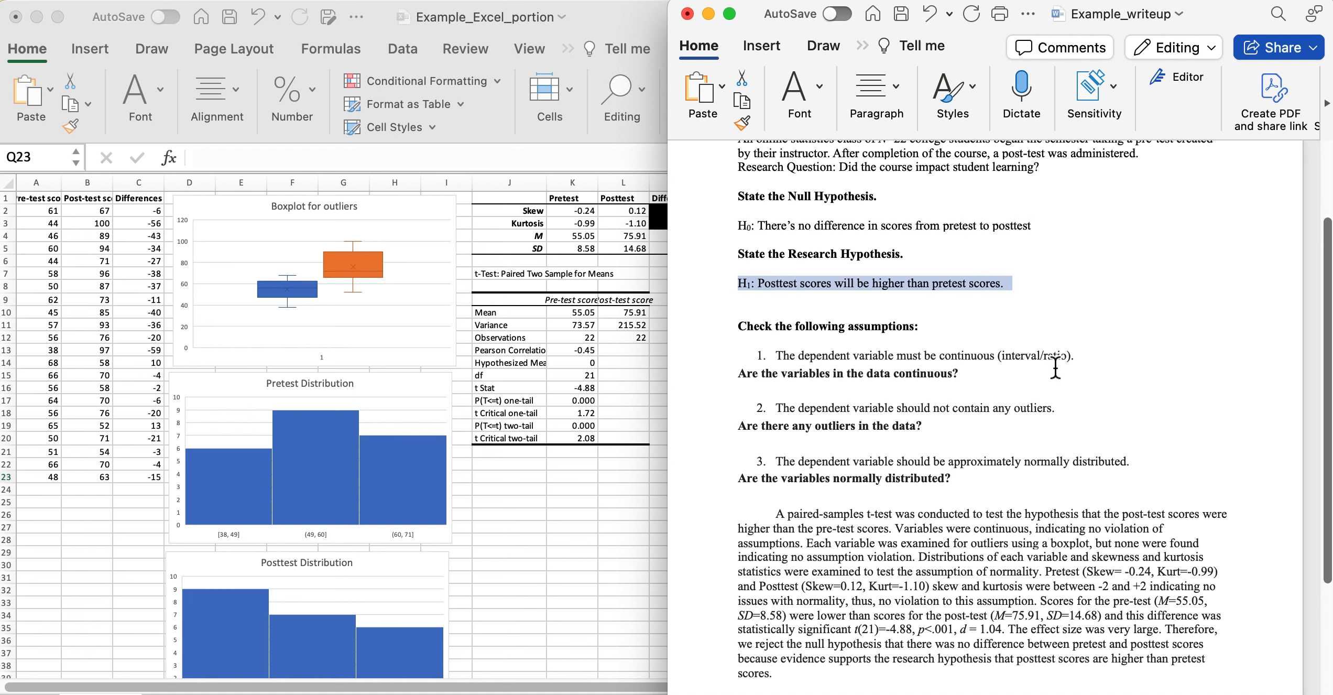
# Highlight the three assumption items, then move to the start of the results paragraph.
pyautogui.scroll(-5, 1050, 361)
pyautogui.moveTo(958, 364); pyautogui.dragTo(720, 250)
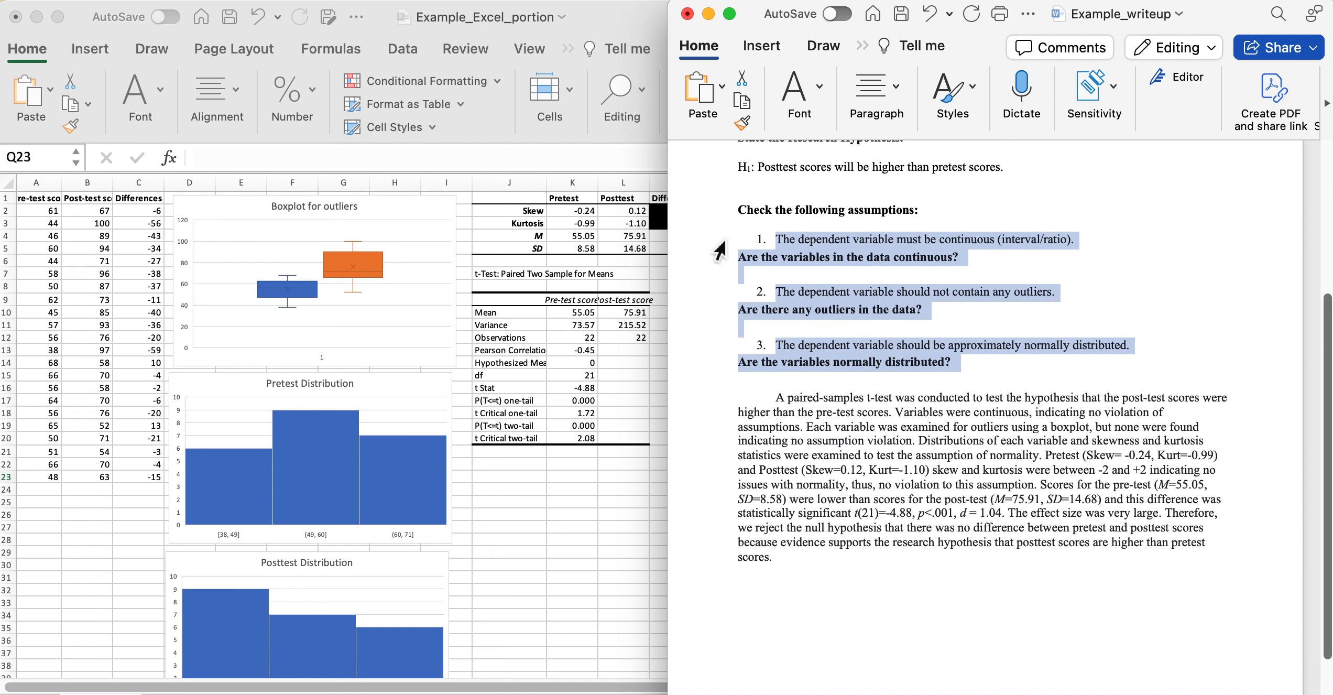
pyautogui.click(914, 269)
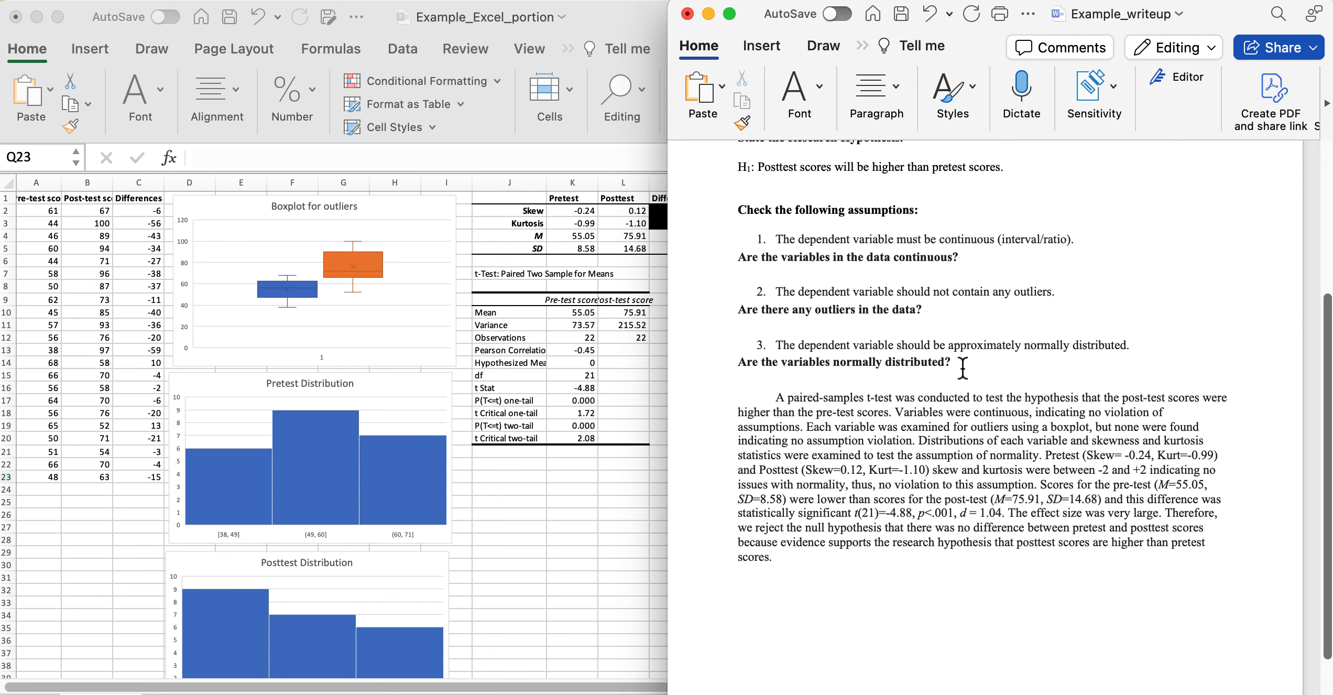
pyautogui.scroll(-3, 963, 368)
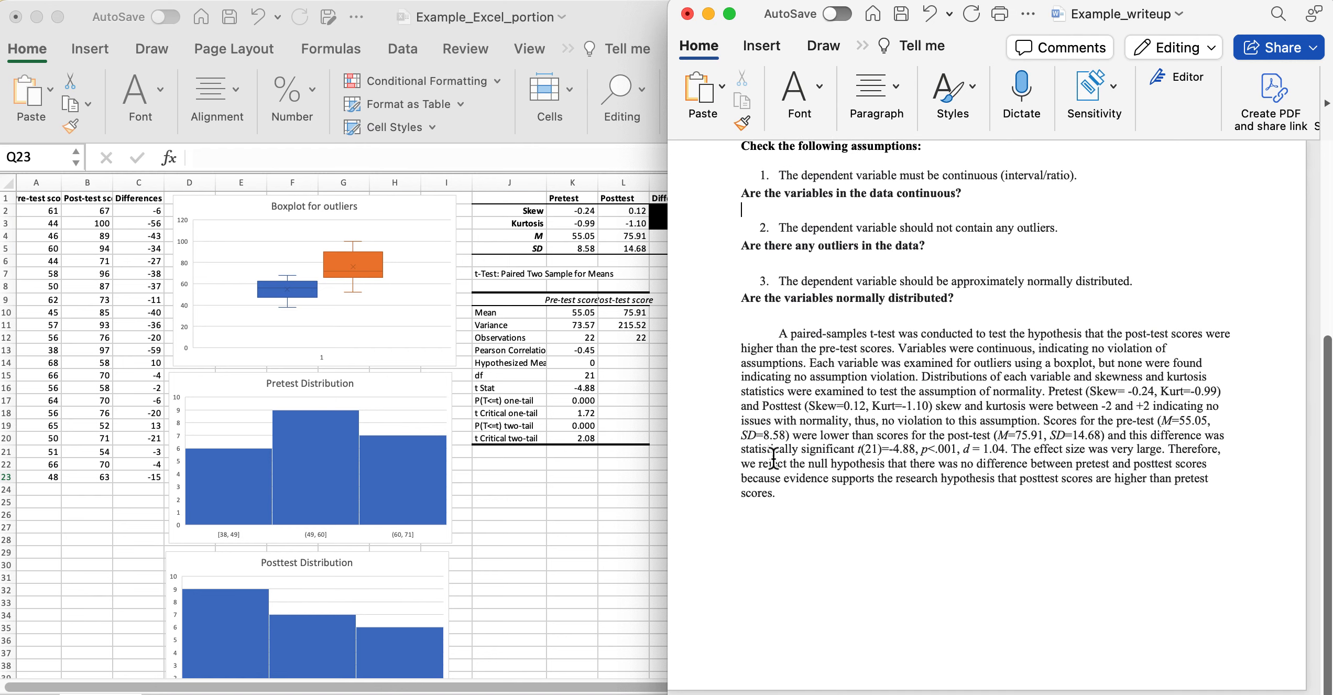
pyautogui.click(781, 337)
pyautogui.moveTo(781, 337); pyautogui.dragTo(780, 495)
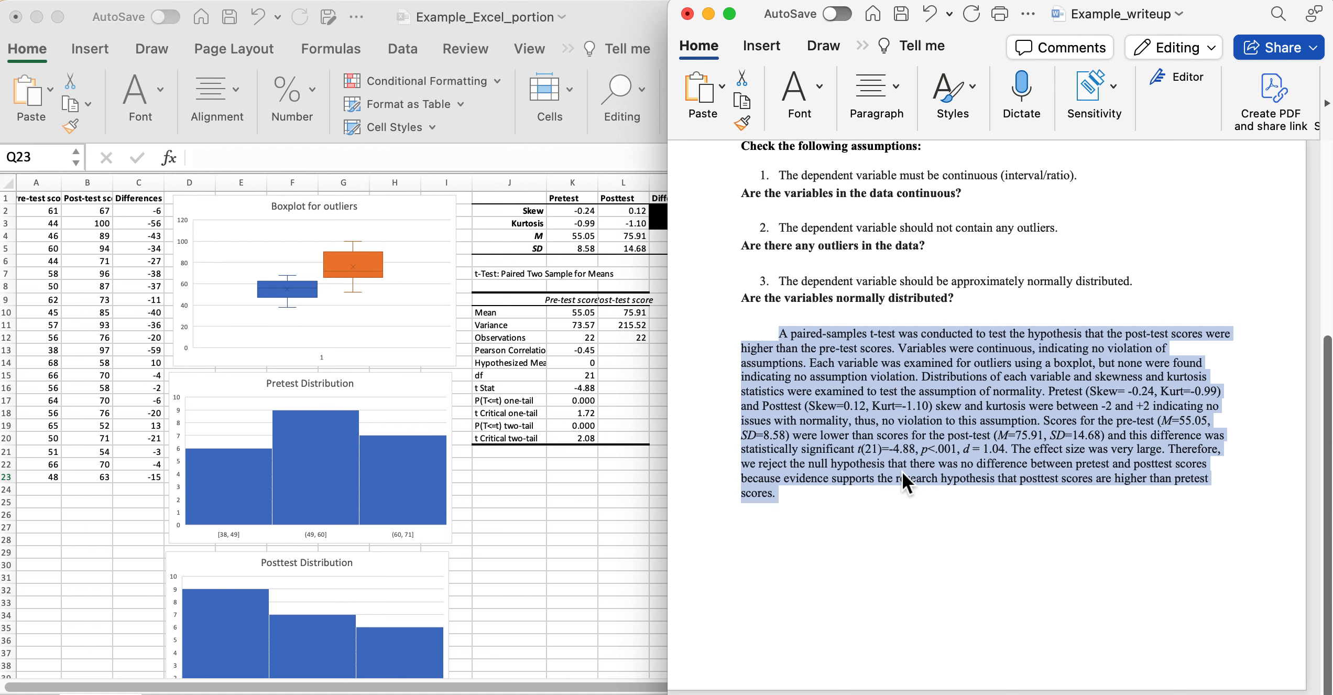
pyautogui.click(932, 506)
pyautogui.scroll(10, 931, 508)
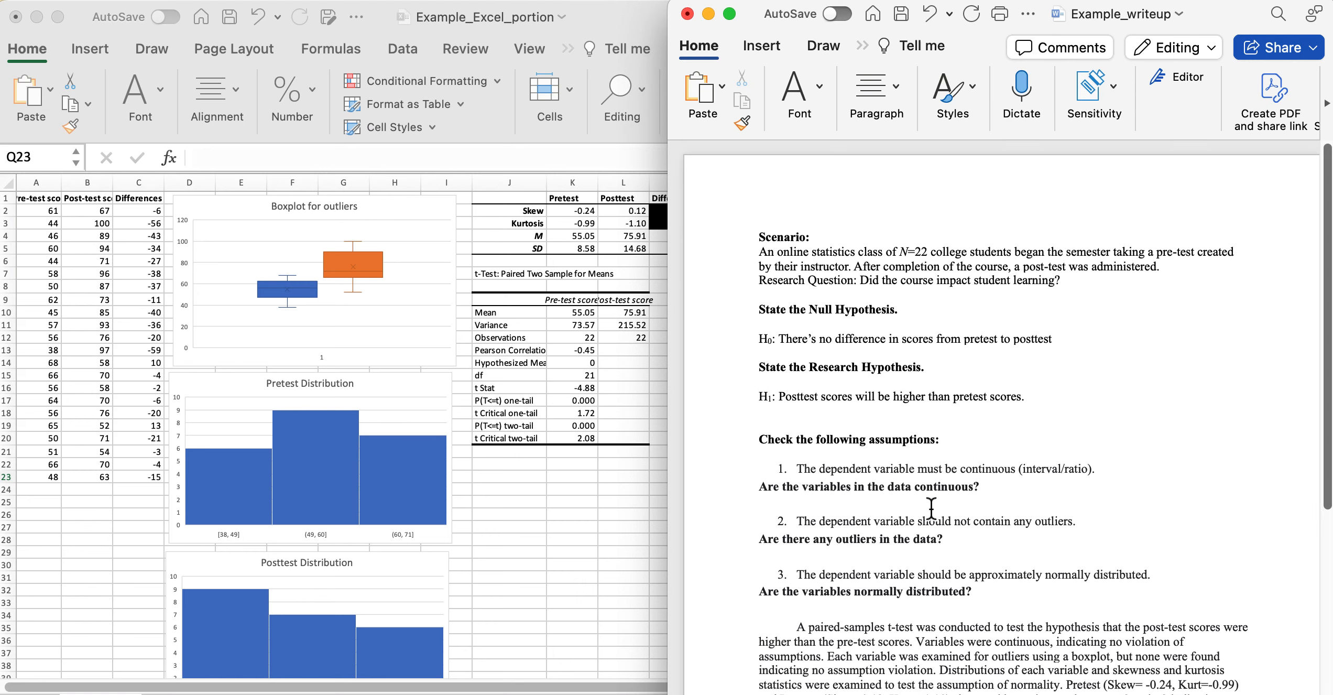
pyautogui.scroll(-10, 931, 507)
pyautogui.scroll(5, 931, 507)
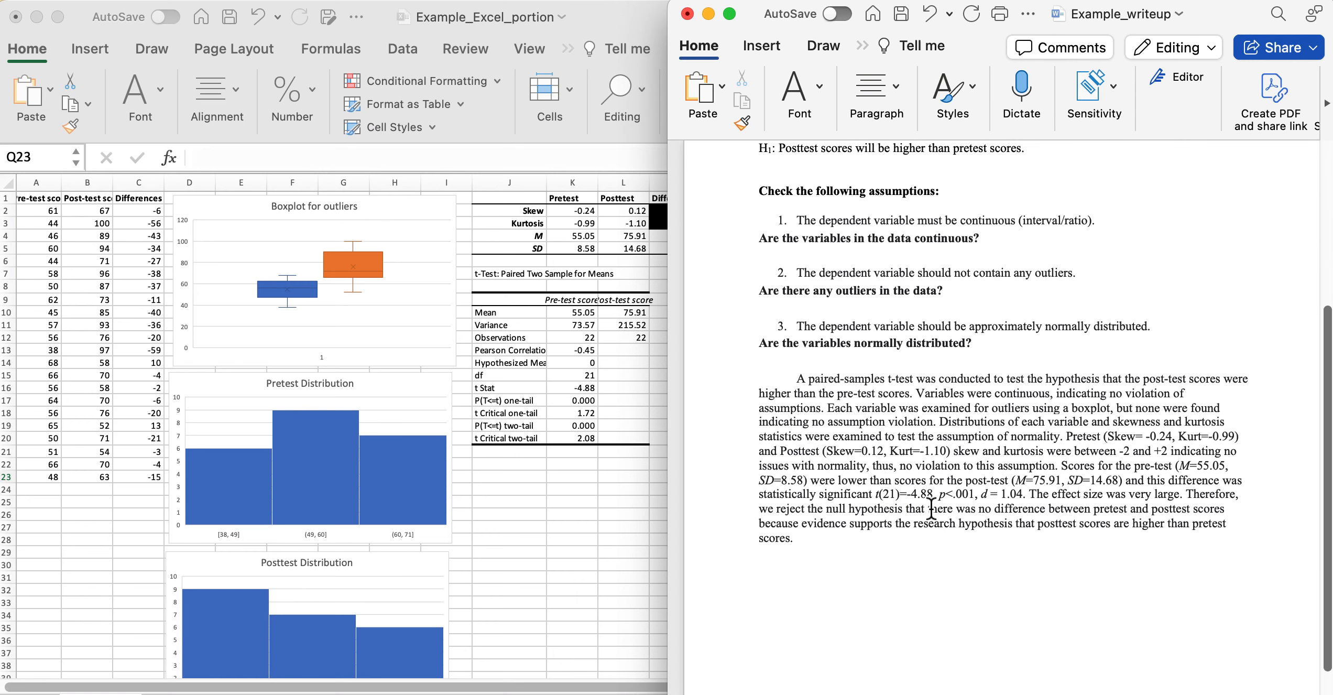
pyautogui.scroll(5, 931, 507)
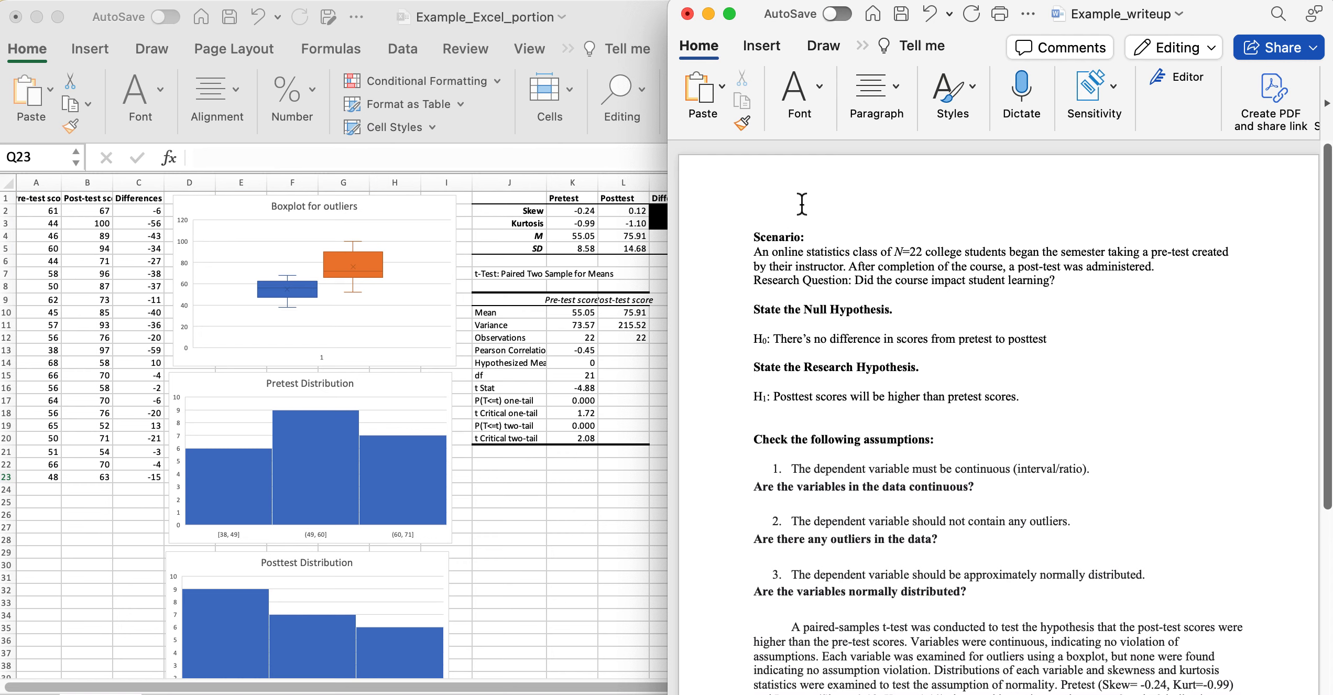
pyautogui.scroll(-10, 917, 521)
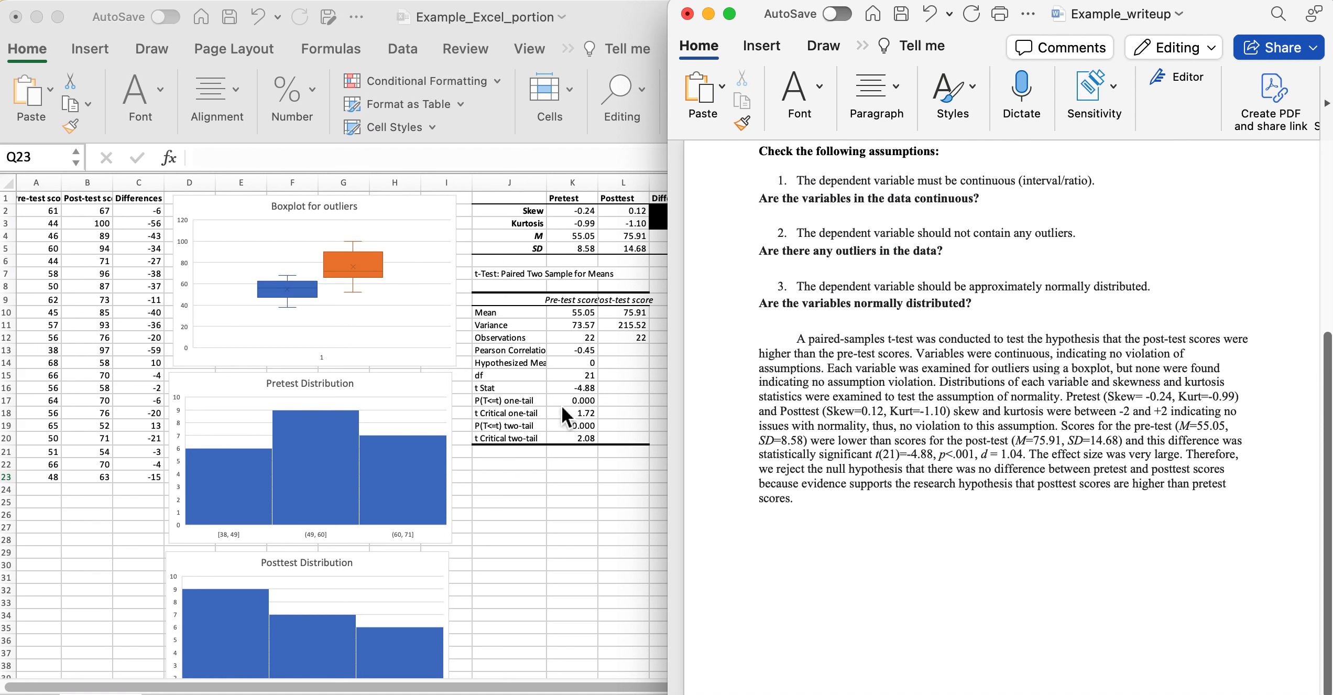
pyautogui.click(532, 516)
pyautogui.click(1119, 526)
pyautogui.moveTo(871, 455); pyautogui.dragTo(1033, 461)
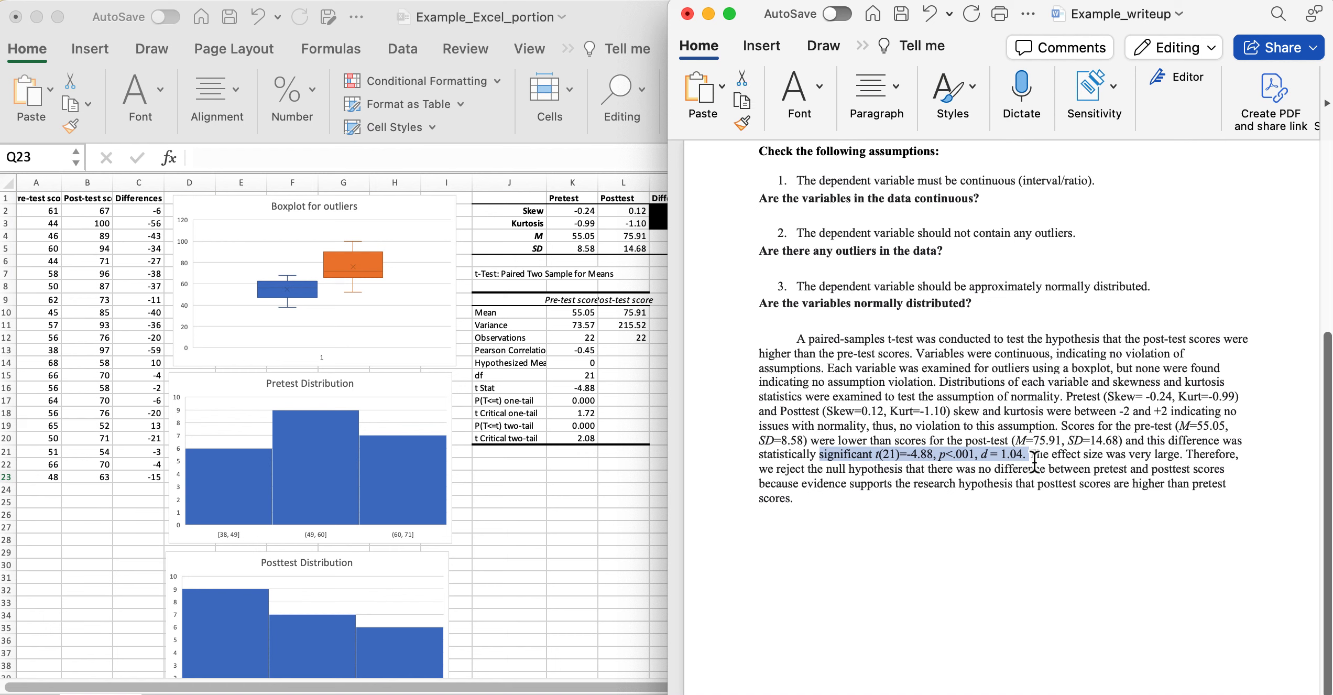
pyautogui.click(805, 506)
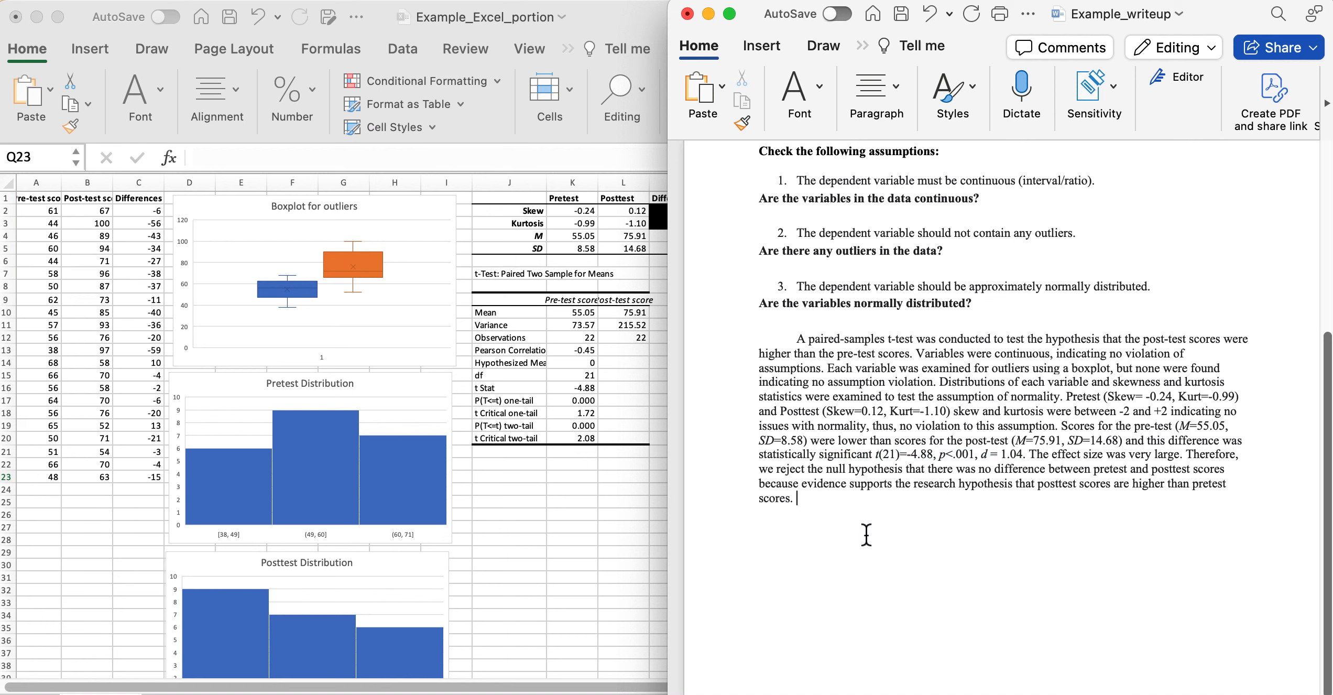
pyautogui.hscroll(1, 866, 535)
pyautogui.scroll(1, 866, 534)
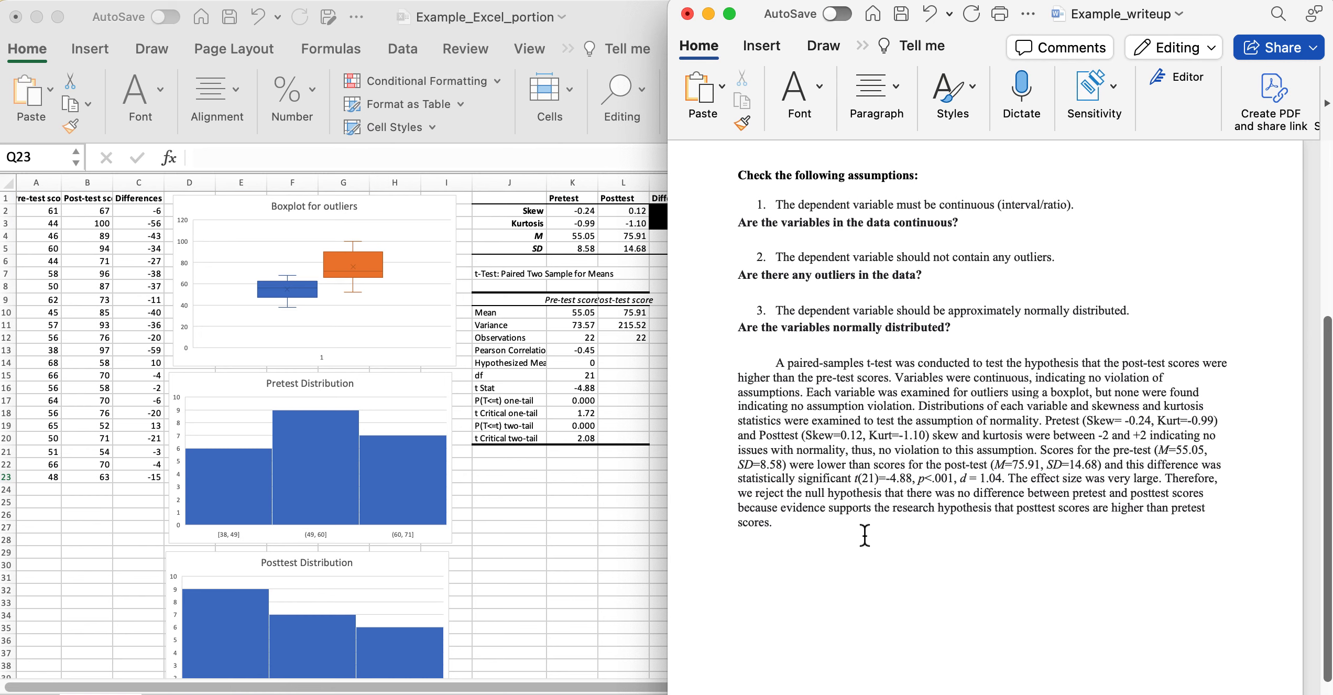
pyautogui.scroll(5, 862, 294)
pyautogui.scroll(3, 862, 293)
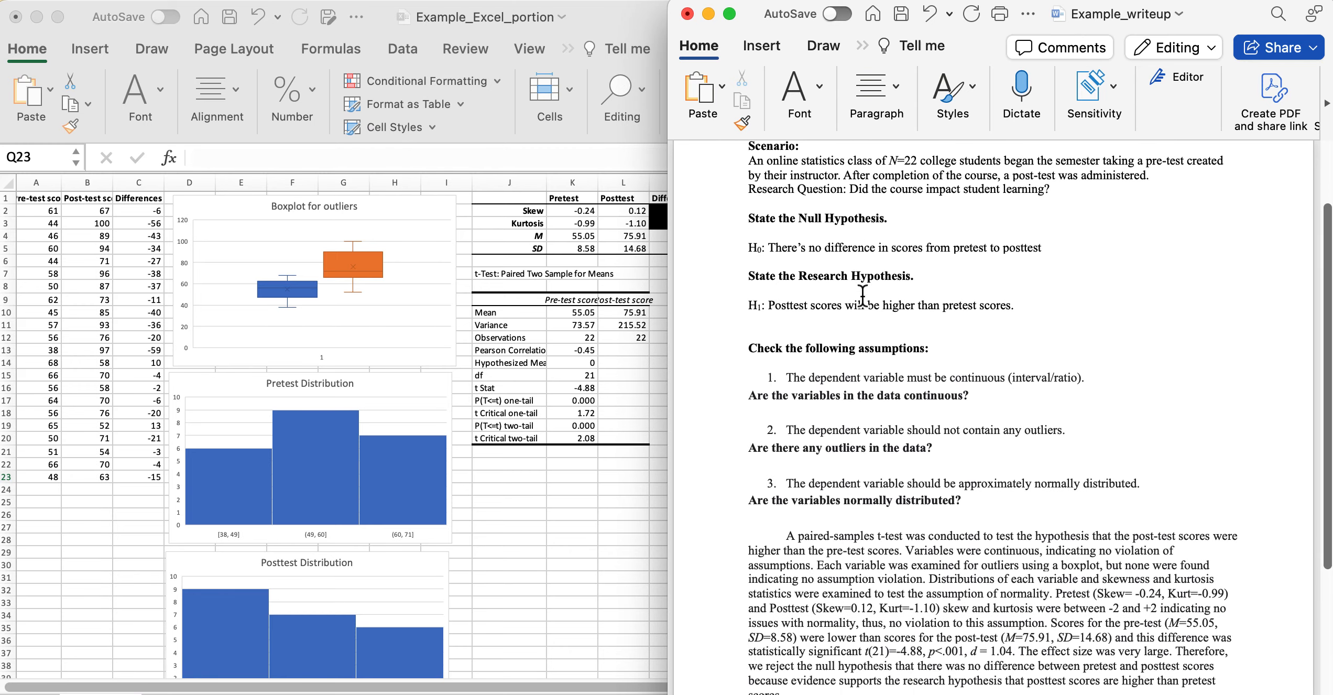
pyautogui.scroll(-10, 862, 301)
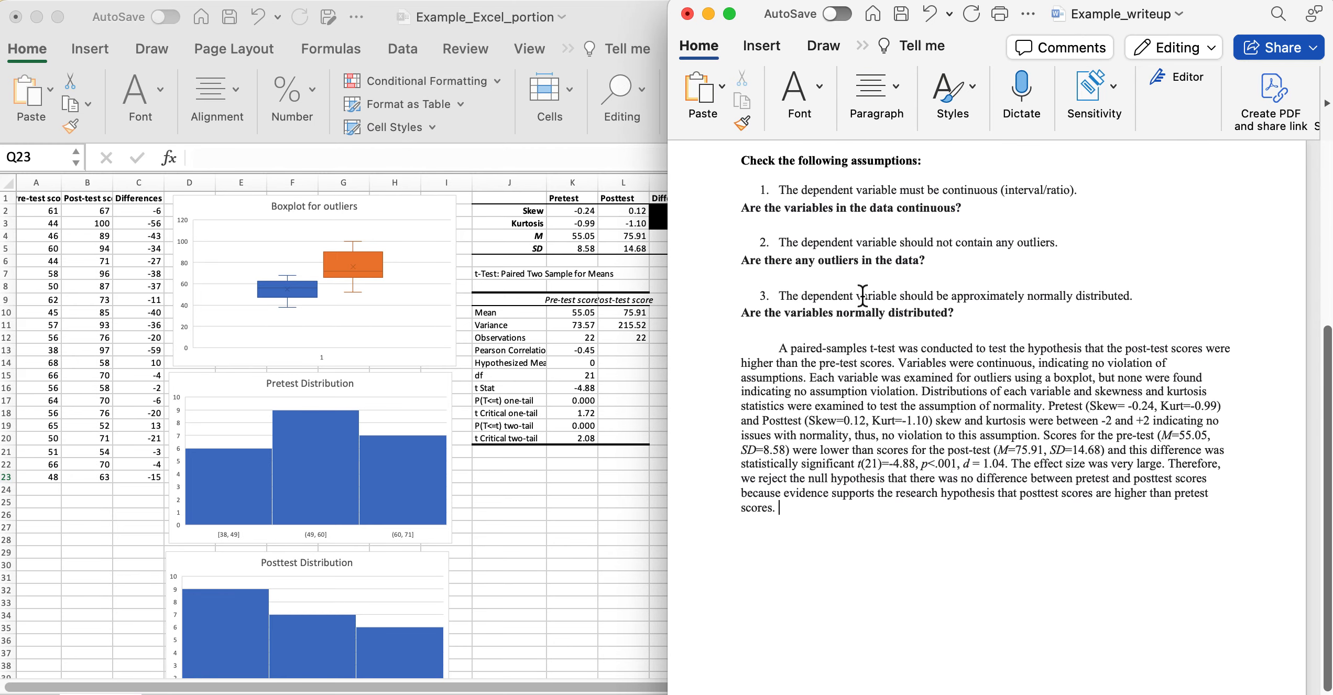